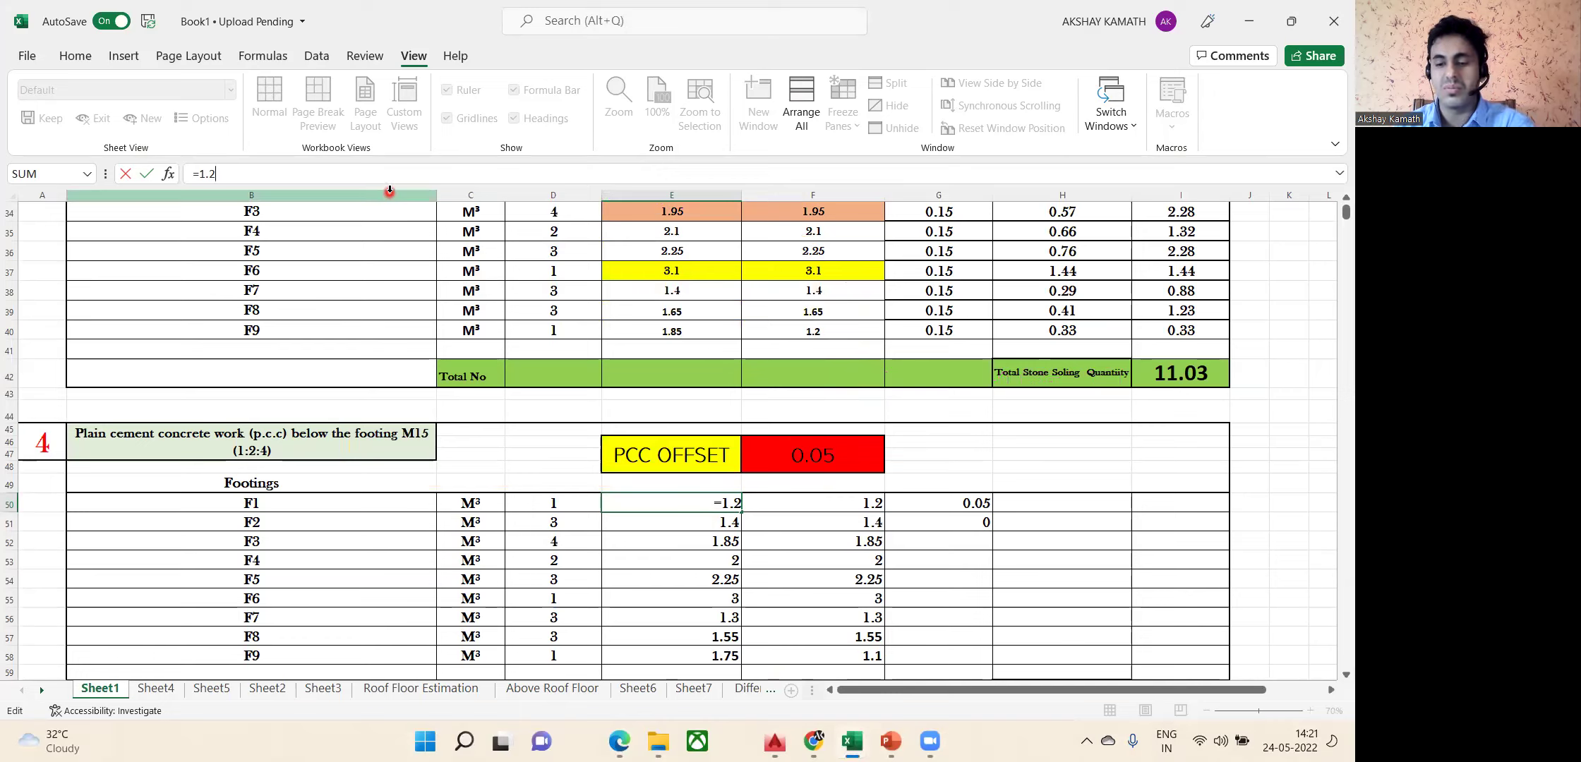
Set the PCC offset value in cell F46 to 0.1.
{"action": "left_click", "coordinate": [850, 455]}
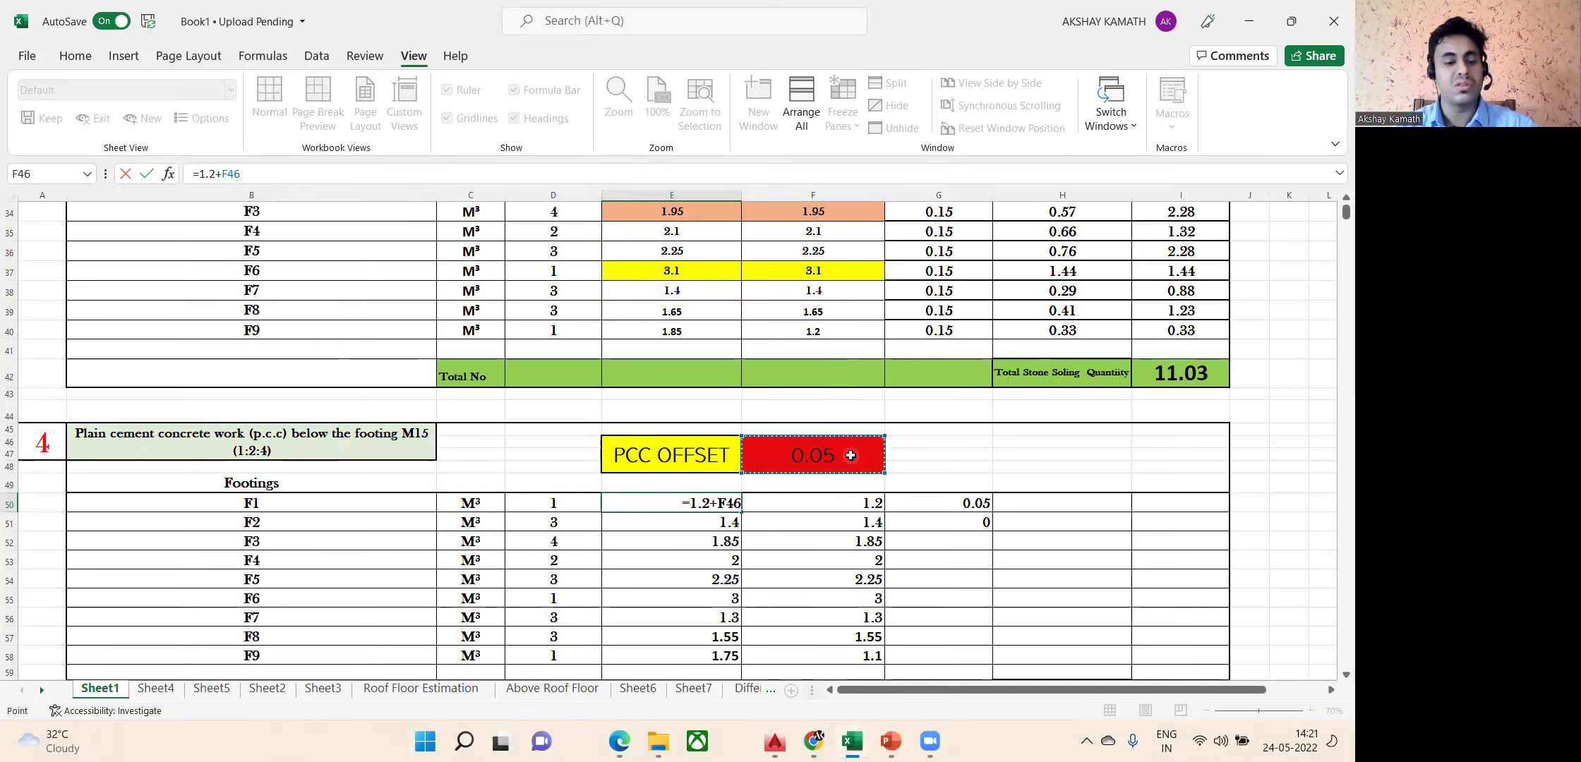
{"action": "key", "text": "Return"}
{"action": "double_click", "coordinate": [850, 456]}
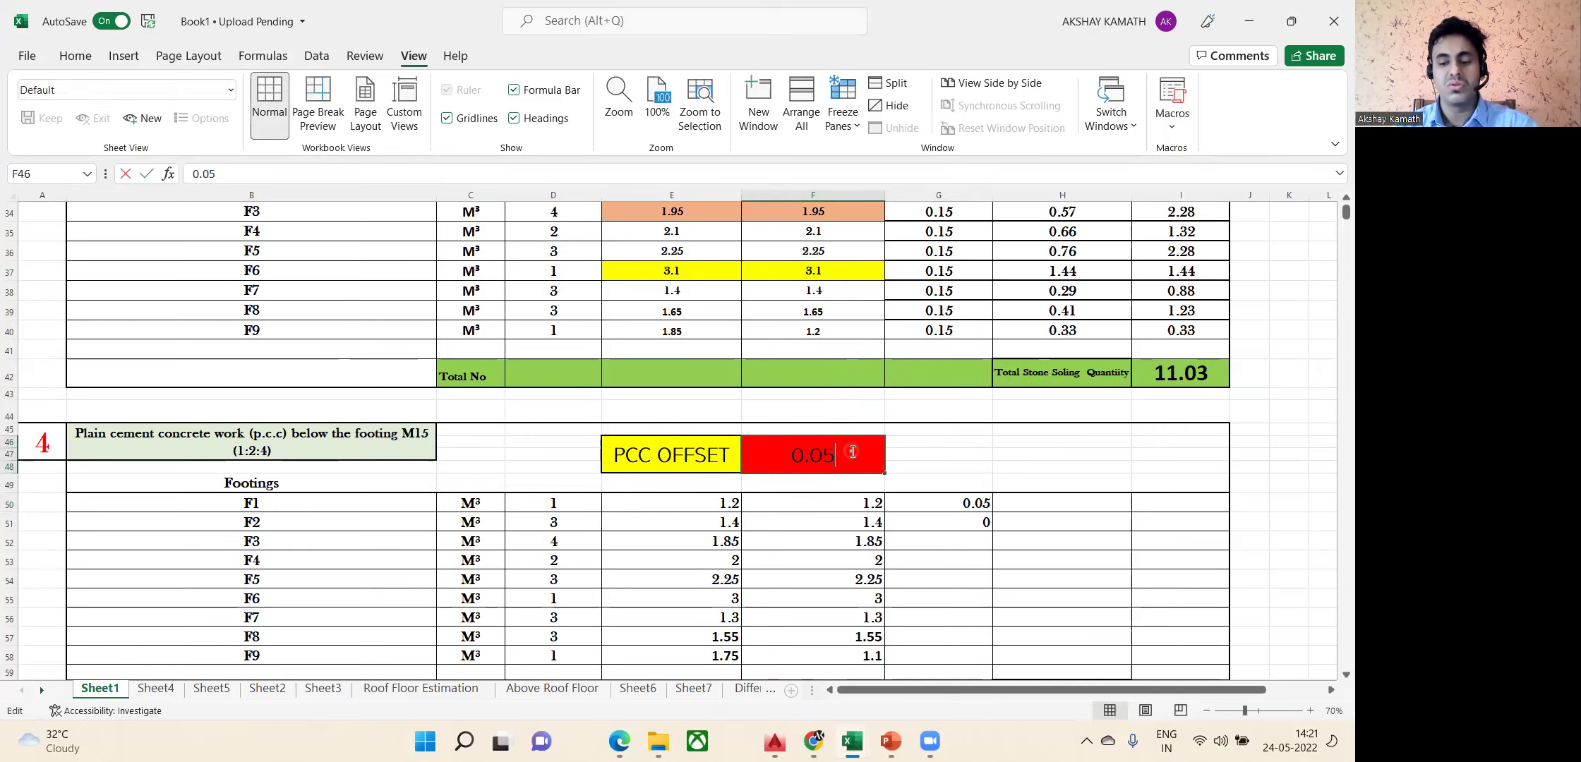
{"action": "key", "text": "BackSpace"}
{"action": "type", "text": "1"}
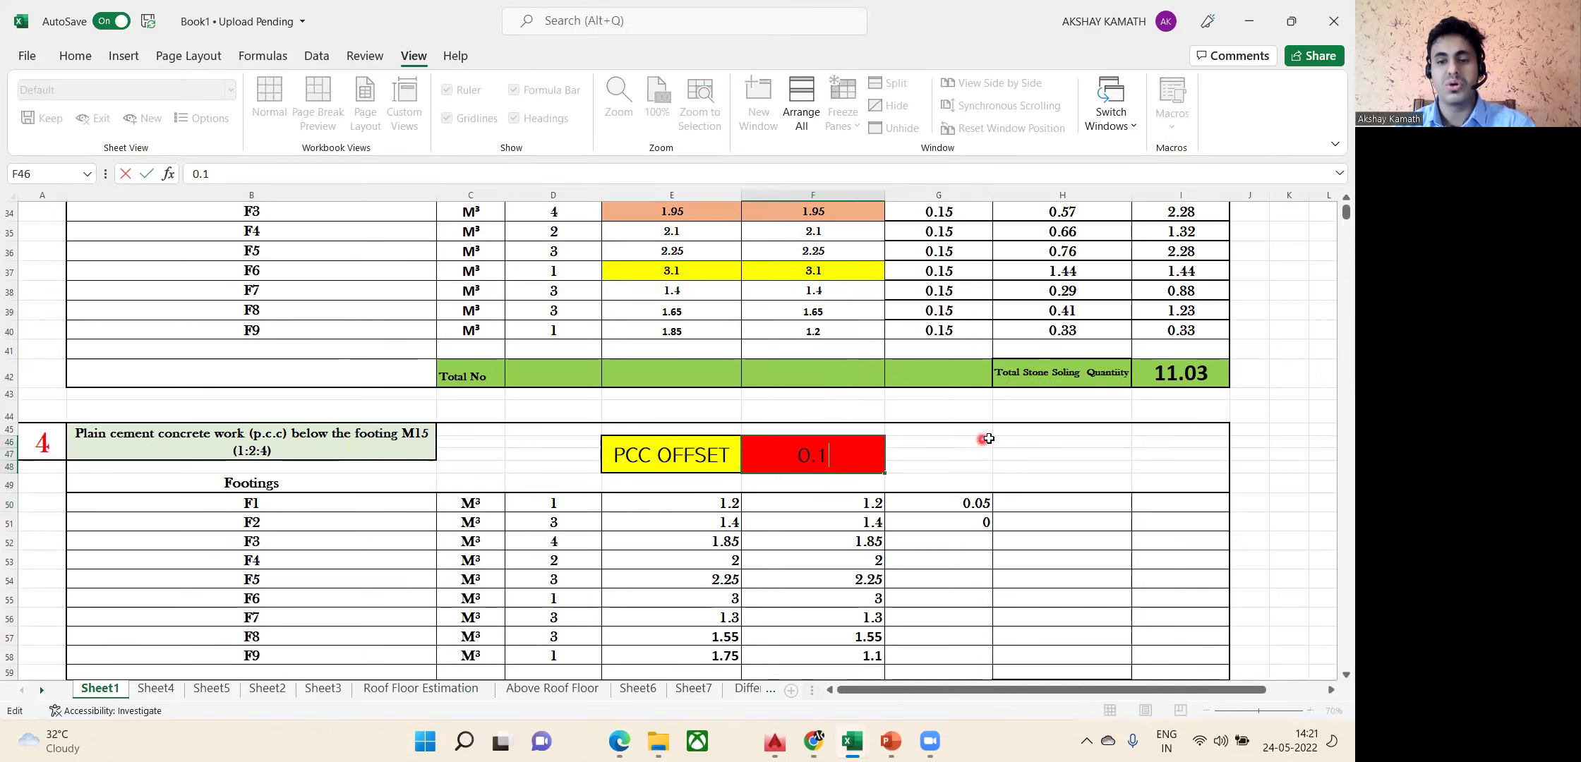
{"action": "key", "text": "Return"}
Add the PCC offset to footing F1's first dimension by entering =1.2+F46 in cell E50.
{"action": "left_click", "coordinate": [706, 502]}
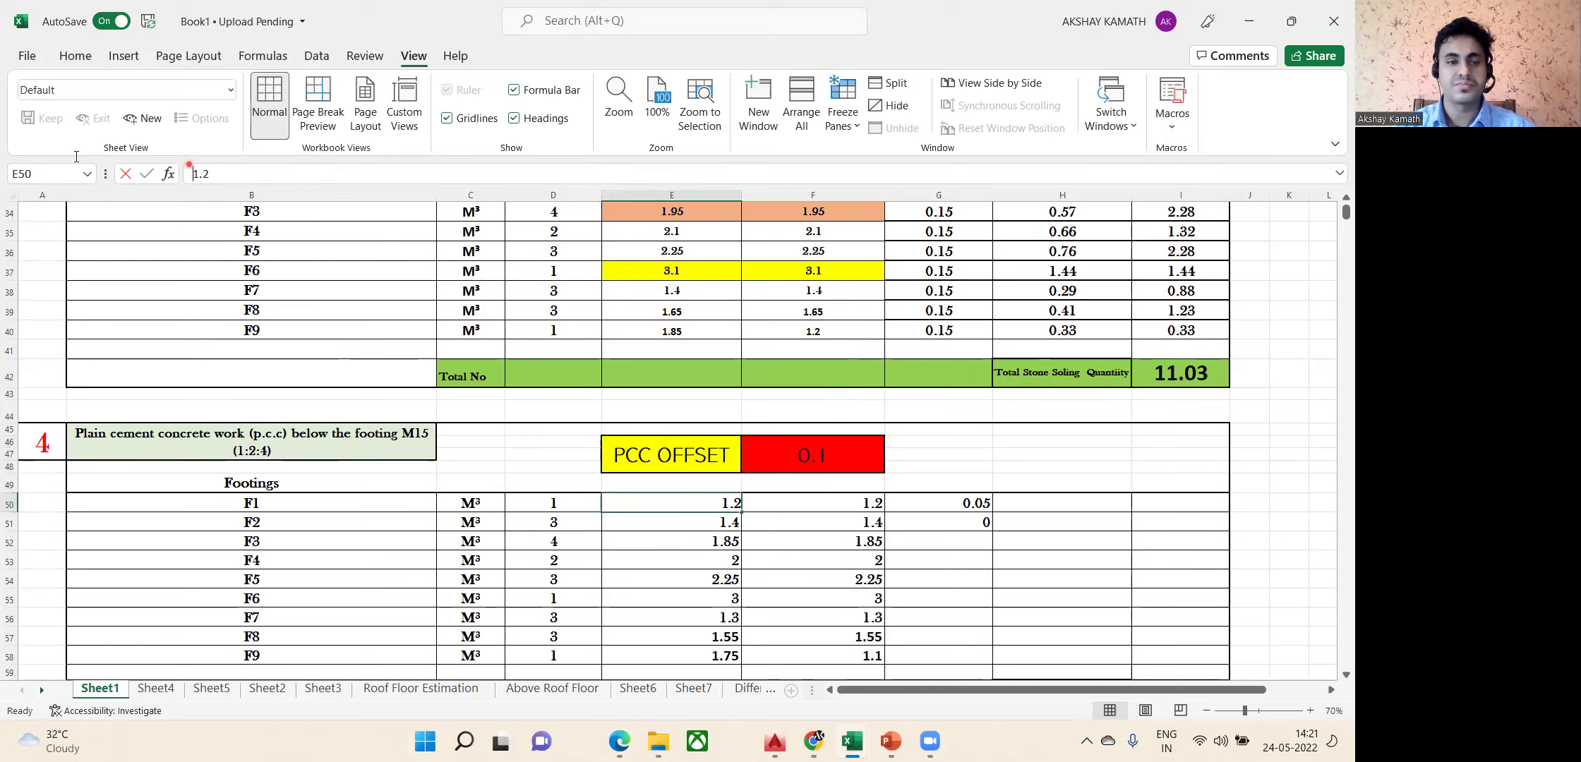
{"action": "key", "text": "BackSpace"}
{"action": "type", "text": "=1.2+"}
{"action": "left_click", "coordinate": [797, 453]}
{"action": "key", "text": "Return"}
Add the PCC offset from F46 to footing F1's 1.2 value in cell F50.
{"action": "left_click", "coordinate": [879, 503]}
{"action": "left_click", "coordinate": [197, 173]}
{"action": "type", "text": "="}
{"action": "key", "text": "End"}
{"action": "type", "text": "+"}
{"action": "left_click", "coordinate": [821, 456]}
{"action": "key", "text": "Return"}
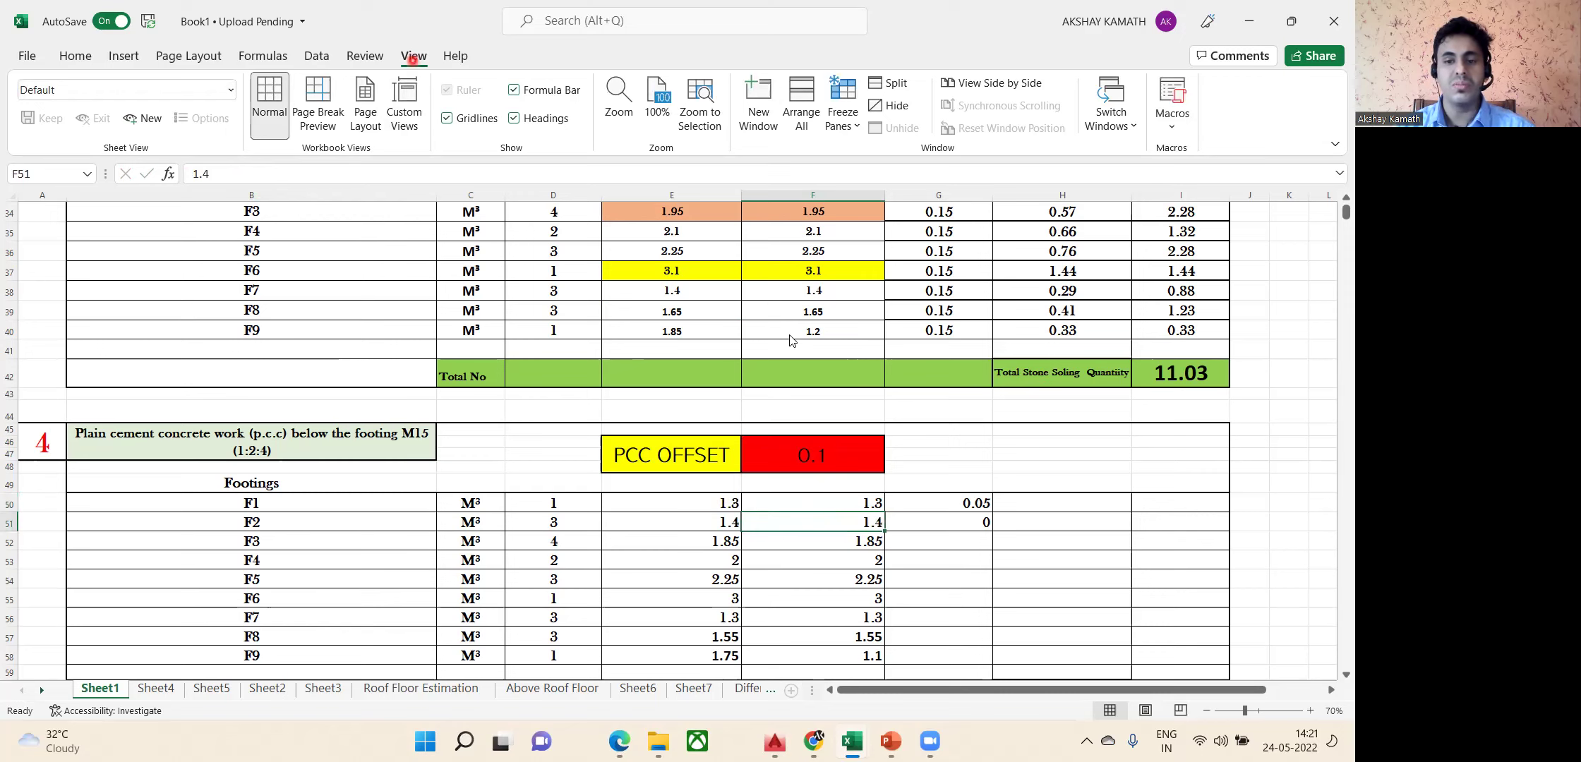
{"action": "left_click", "coordinate": [1180, 382]}
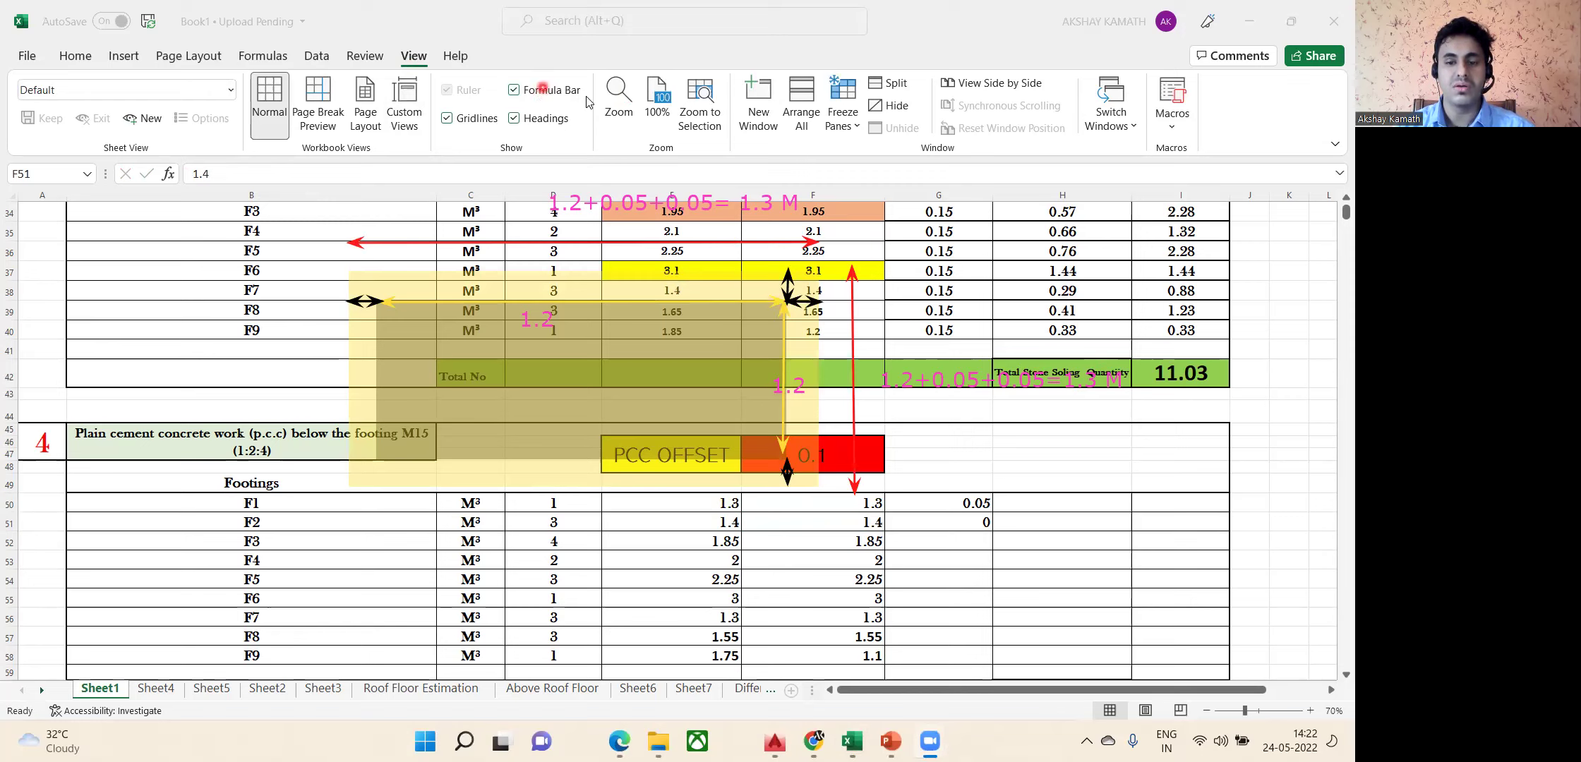
{"action": "key", "text": "Escape"}
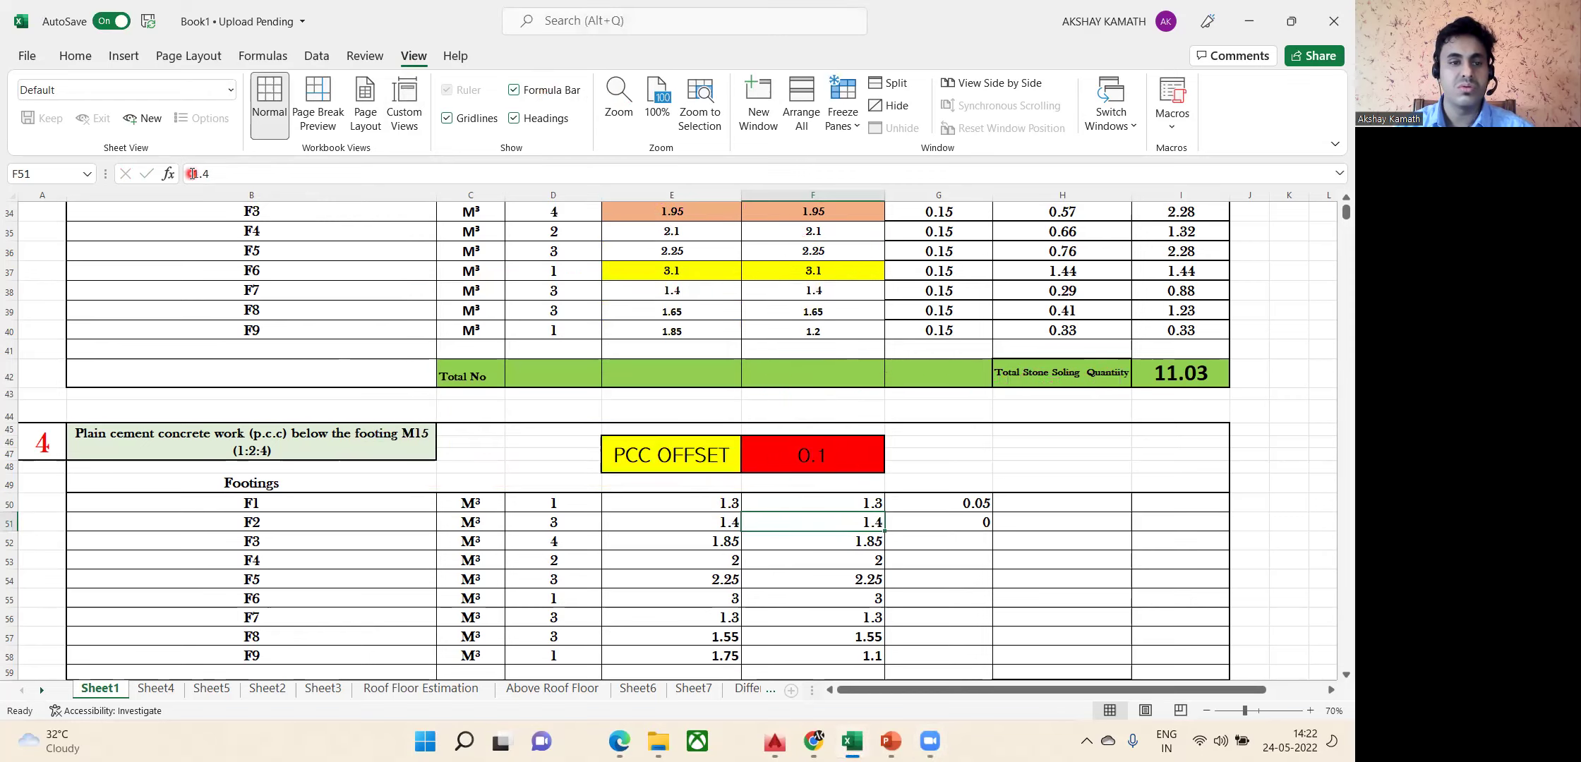
Add the PCC offset to footing F2's second dimension with the formula =1.4+F46 in cell F51.
{"action": "left_click", "coordinate": [192, 173]}
{"action": "type", "text": "=1.4+"}
{"action": "left_click", "coordinate": [826, 455]}
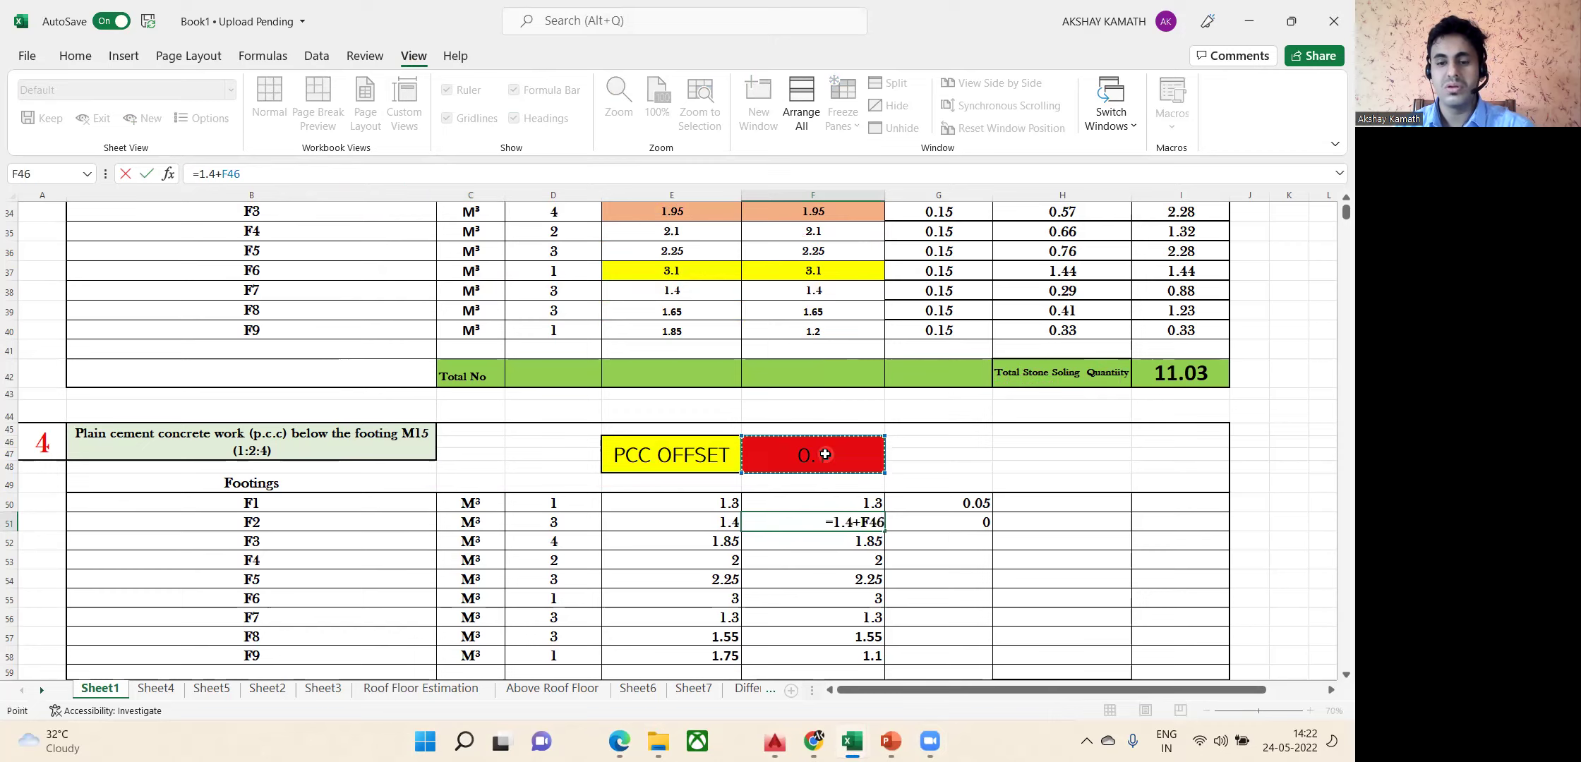
{"action": "key", "text": "Return"}
Try to copy the offset formula from cell F51 across into E51.
{"action": "left_click", "coordinate": [813, 521]}
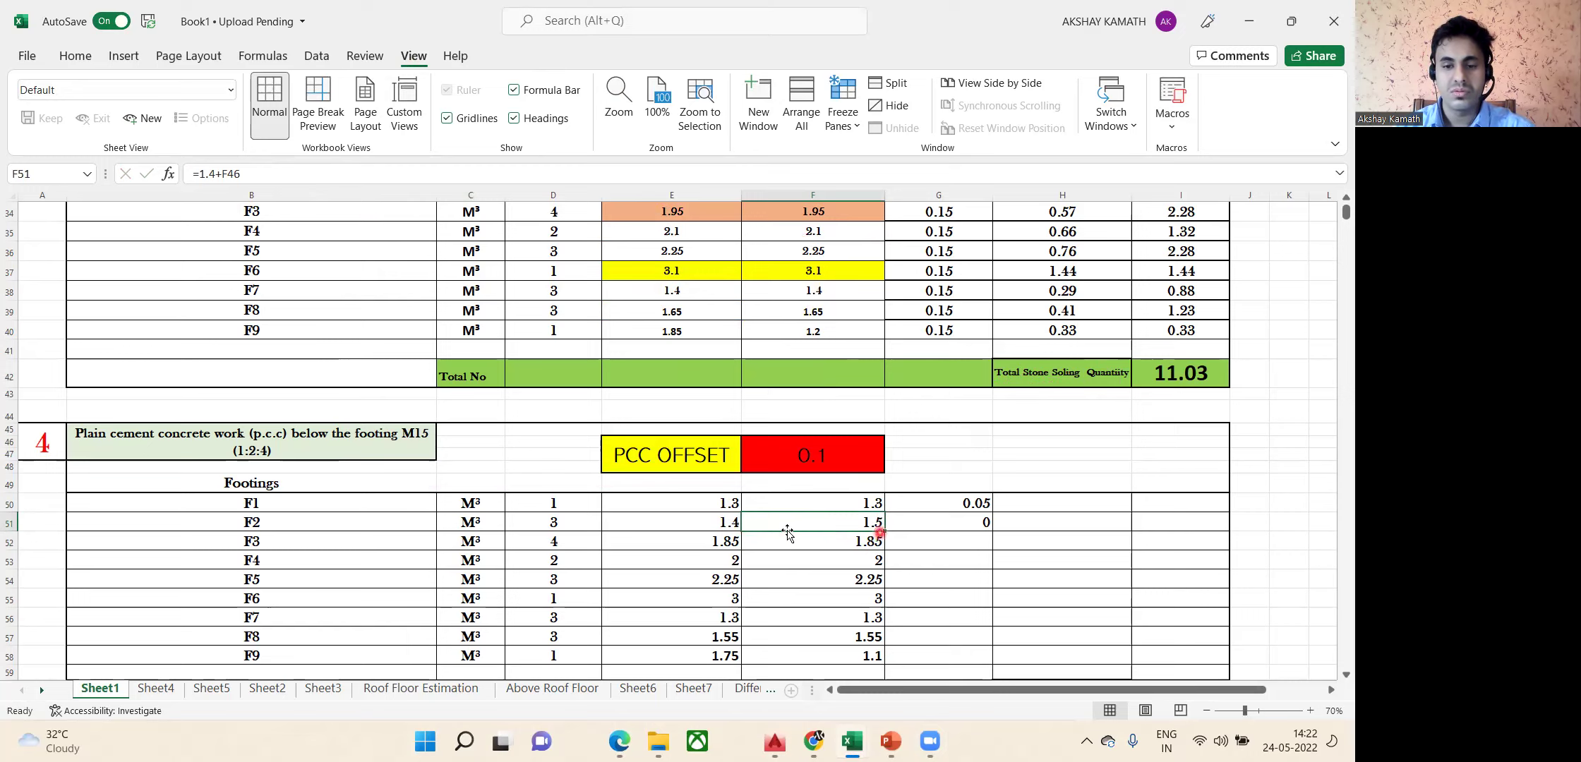
{"action": "left_click", "coordinate": [787, 578]}
{"action": "left_click", "coordinate": [716, 527]}
{"action": "left_click", "coordinate": [762, 530]}
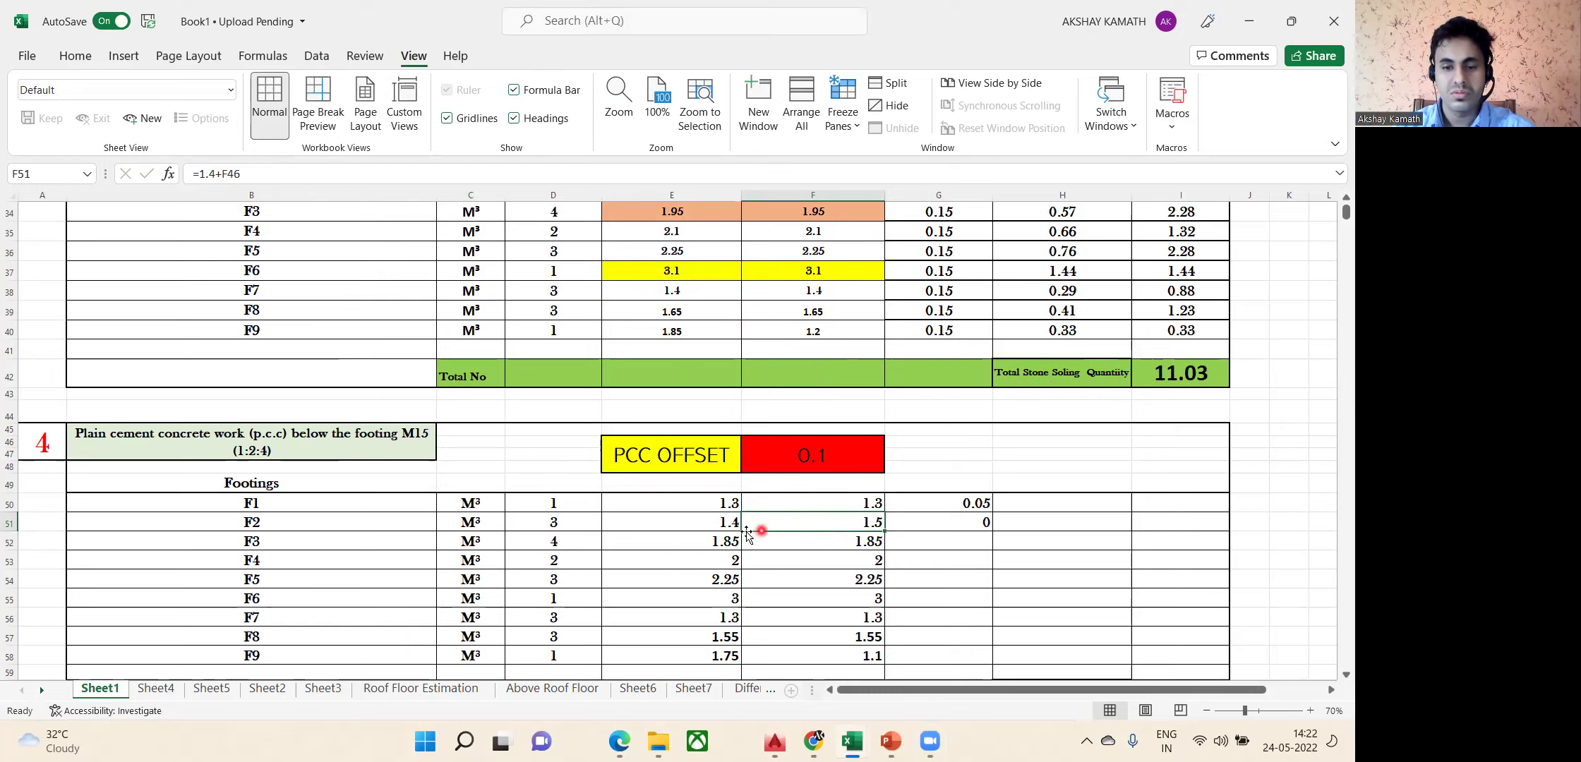
{"action": "left_click_drag", "start_coordinate": [884, 533], "coordinate": [689, 530]}
Turn footing F2's value in cell E51 into a formula adding the PCC offset in F46 to 1.4.
{"action": "left_click", "coordinate": [736, 525]}
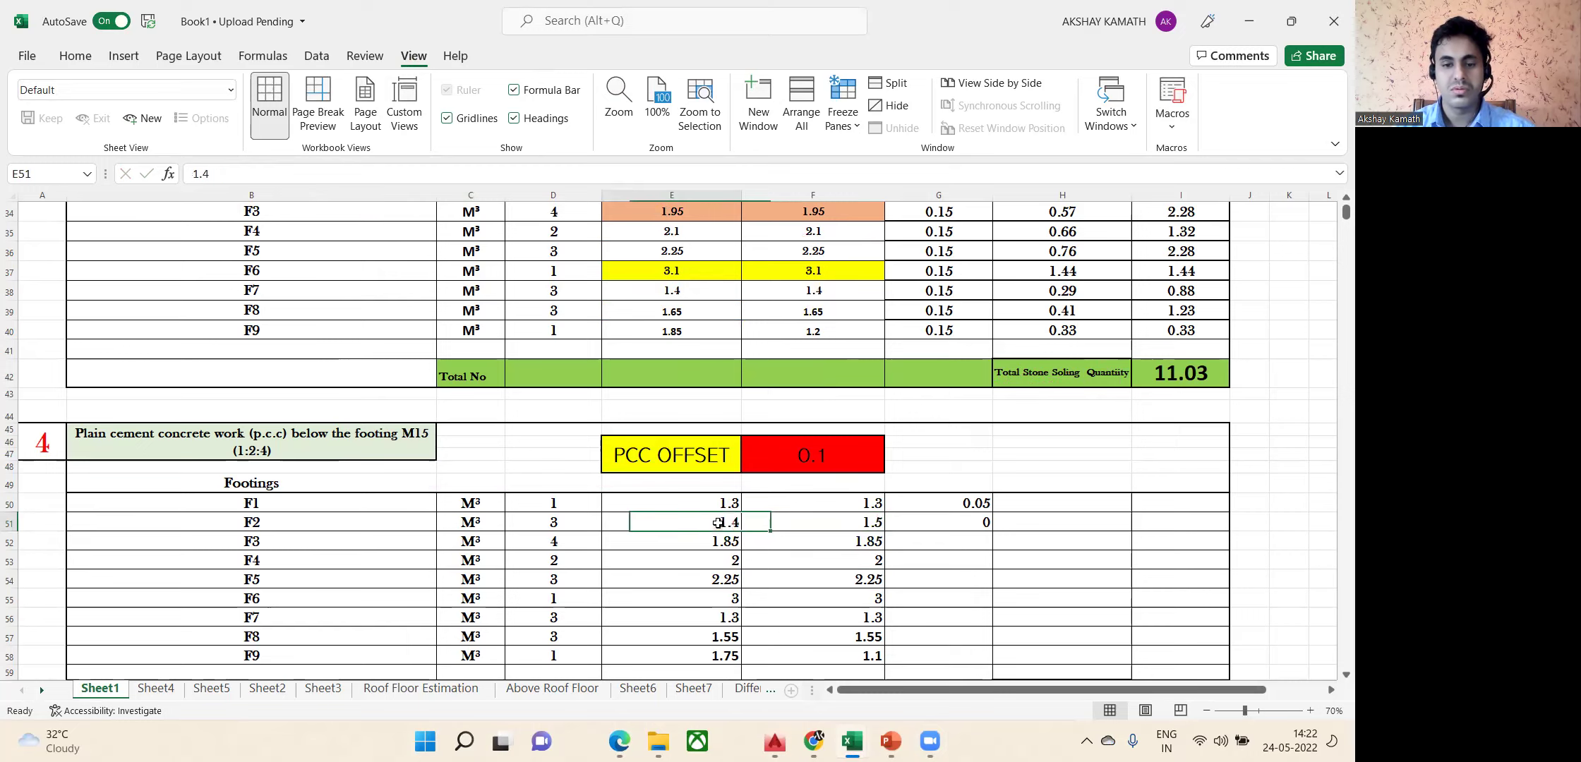
{"action": "left_click", "coordinate": [191, 173]}
{"action": "type", "text": "="}
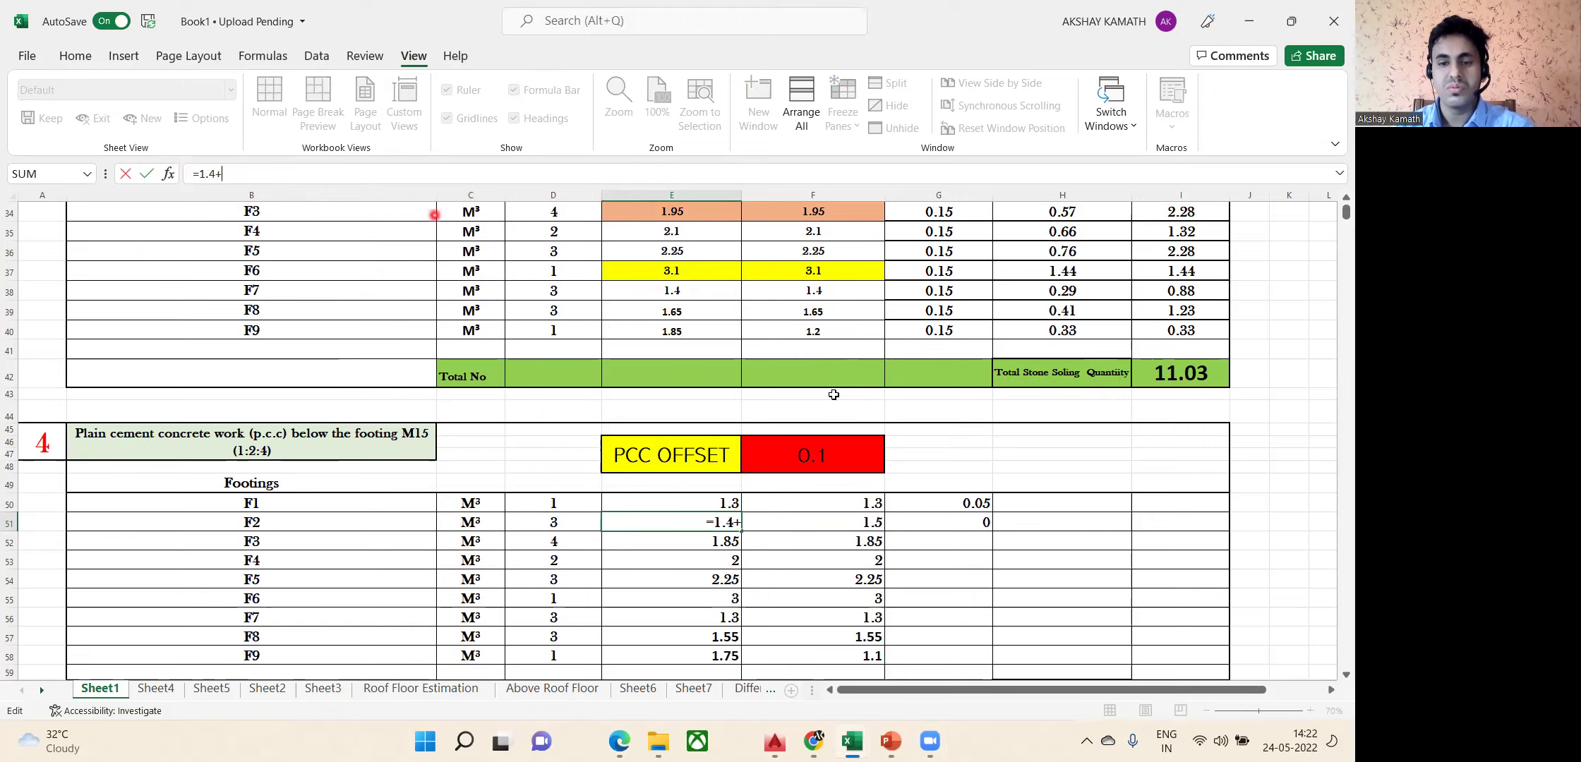
{"action": "type", "text": "+"}
{"action": "left_click", "coordinate": [812, 455]}
{"action": "key", "text": "F4"}
{"action": "key", "text": "Return"}
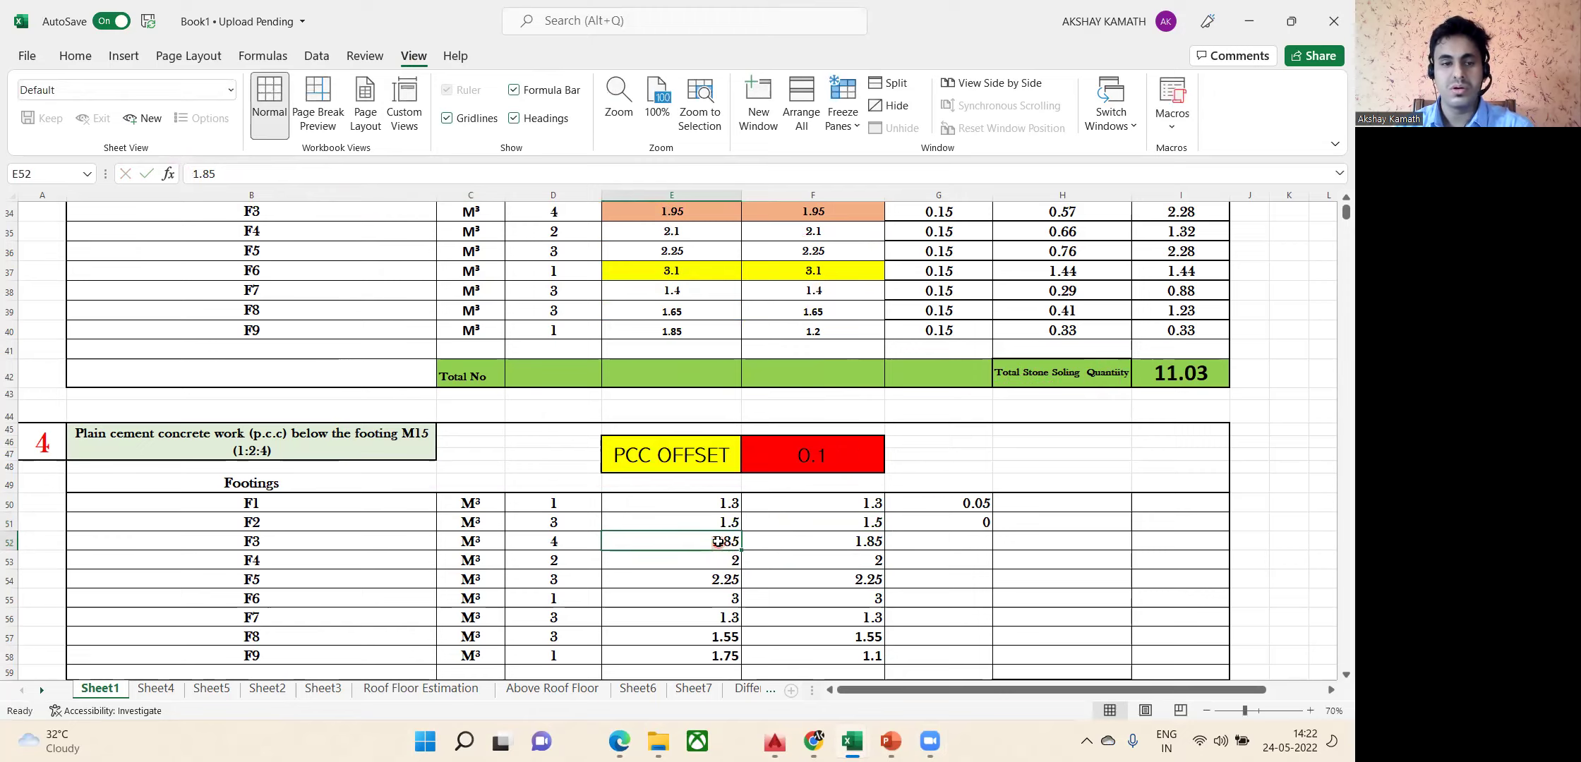
Add the PCC offset to footing F3's first dimension with the formula =1.85+F46 in cell E52.
{"action": "left_click", "coordinate": [195, 173]}
{"action": "type", "text": "="}
{"action": "type", "text": "+6"}
{"action": "left_click", "coordinate": [826, 457]}
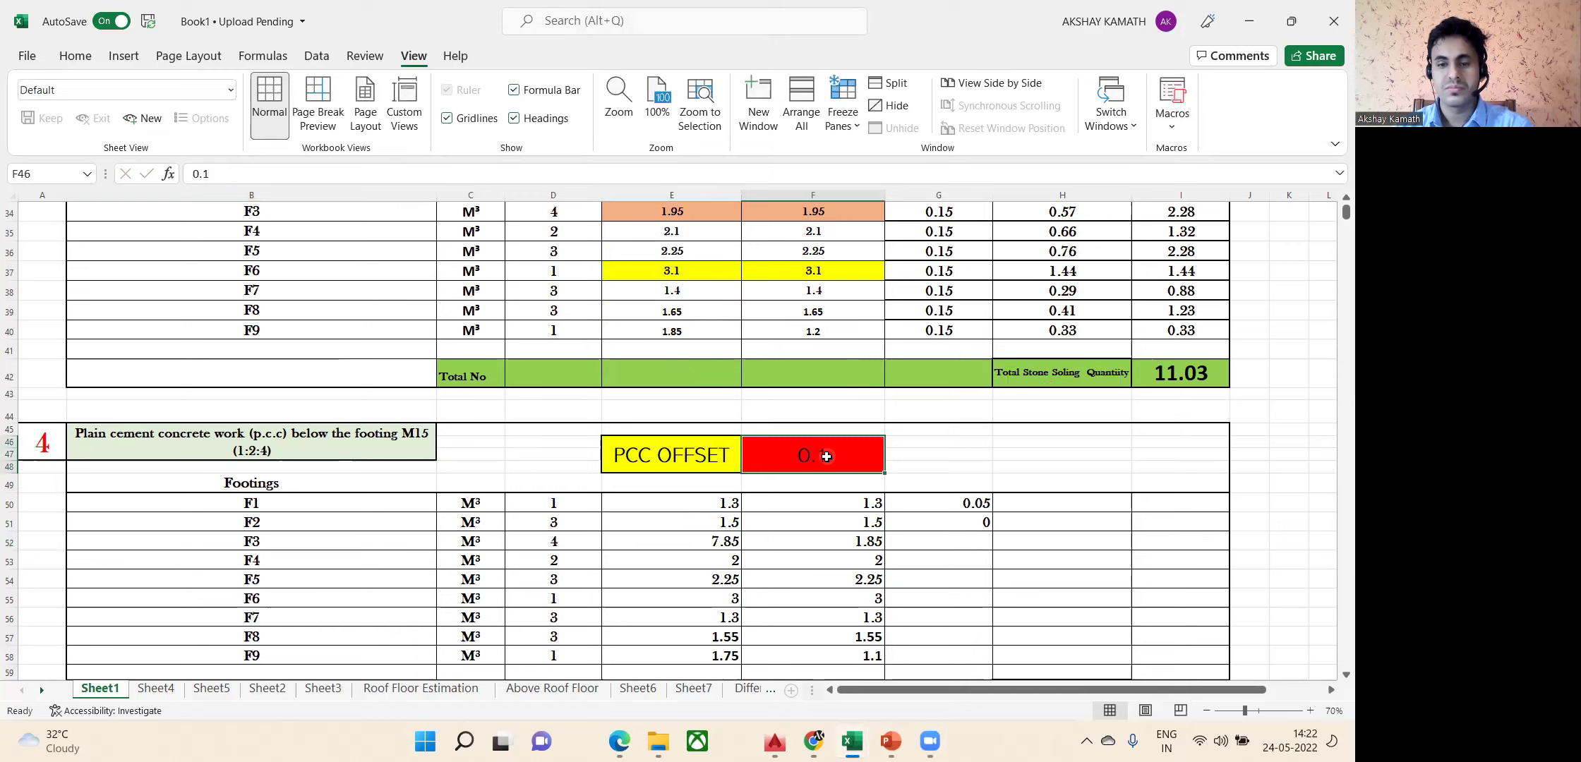
{"action": "left_click", "coordinate": [730, 540]}
{"action": "left_click", "coordinate": [262, 176]}
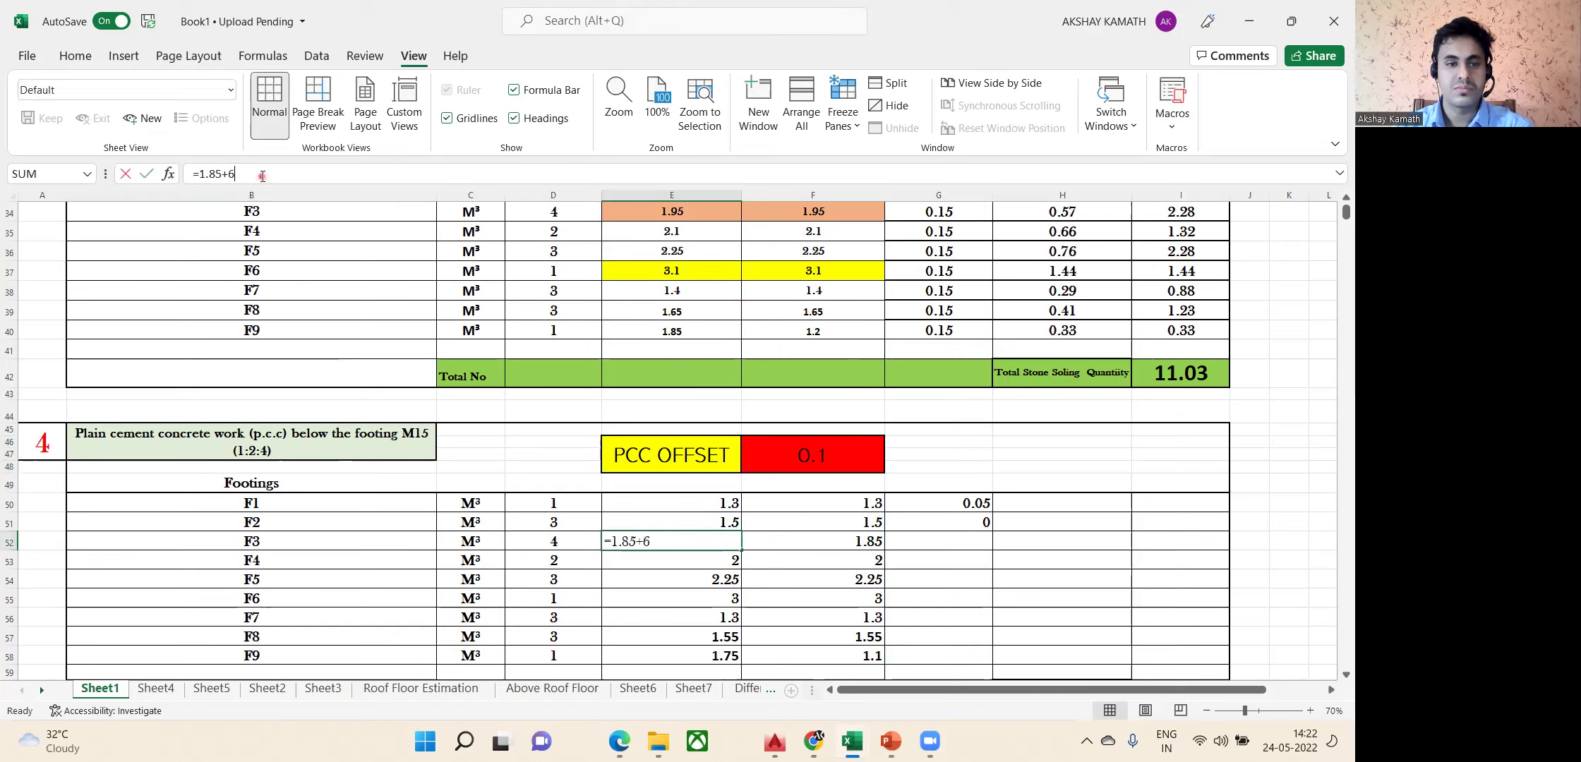
{"action": "key", "text": "BackSpace"}
{"action": "left_click", "coordinate": [868, 454]}
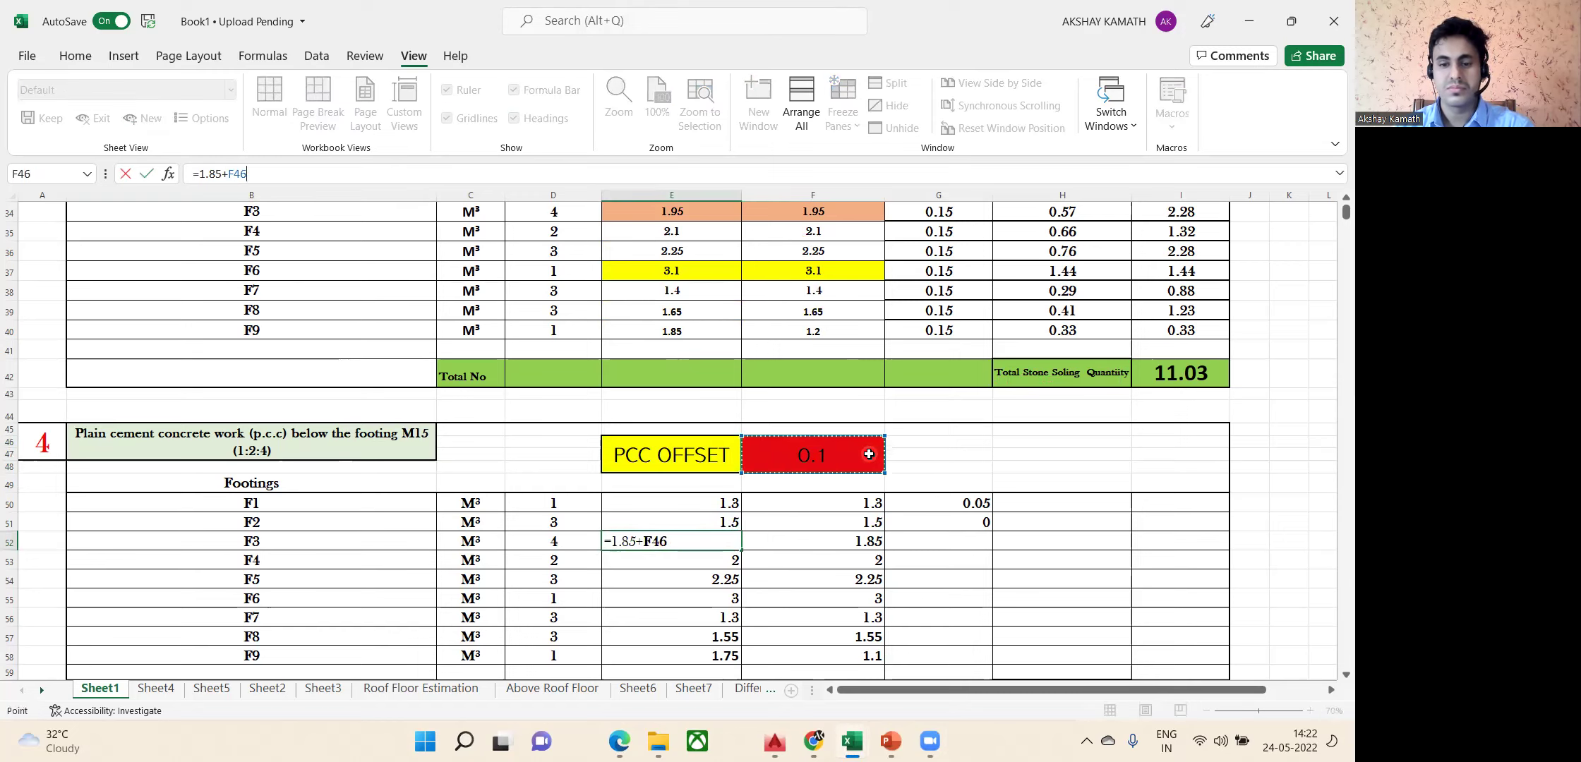
{"action": "key", "text": "Return"}
Give footing F3's second dimension in cell F52 the formula =1.85+F46, referencing the PCC offset.
{"action": "left_click", "coordinate": [734, 541]}
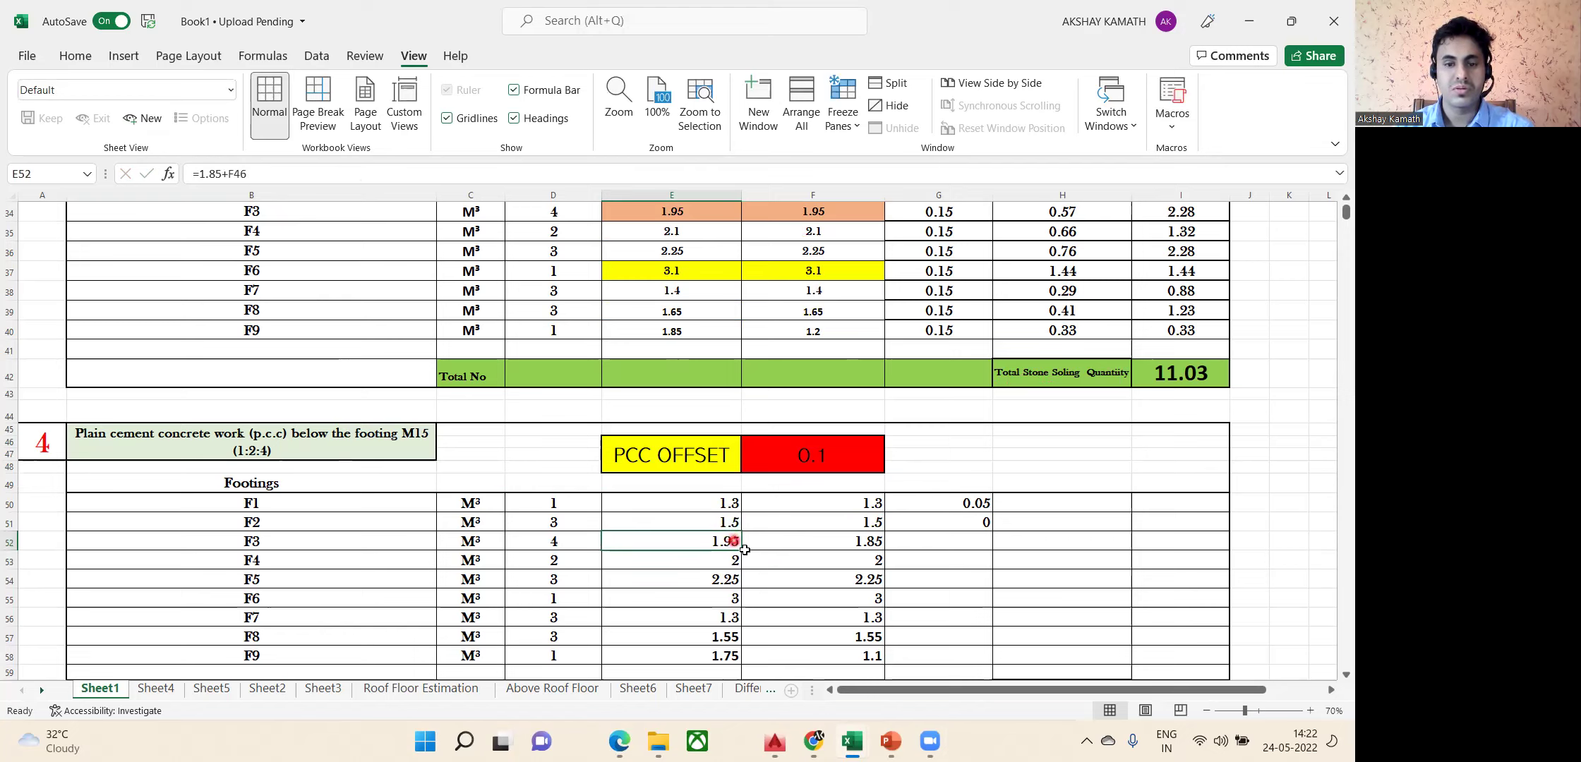
{"action": "left_click_drag", "start_coordinate": [741, 548], "coordinate": [832, 549]}
{"action": "left_click", "coordinate": [826, 533]}
{"action": "left_click", "coordinate": [303, 174]}
{"action": "key", "text": "BackSpace"}
{"action": "key", "text": "BackSpace"}
{"action": "key", "text": "BackSpace"}
{"action": "left_click", "coordinate": [808, 460]}
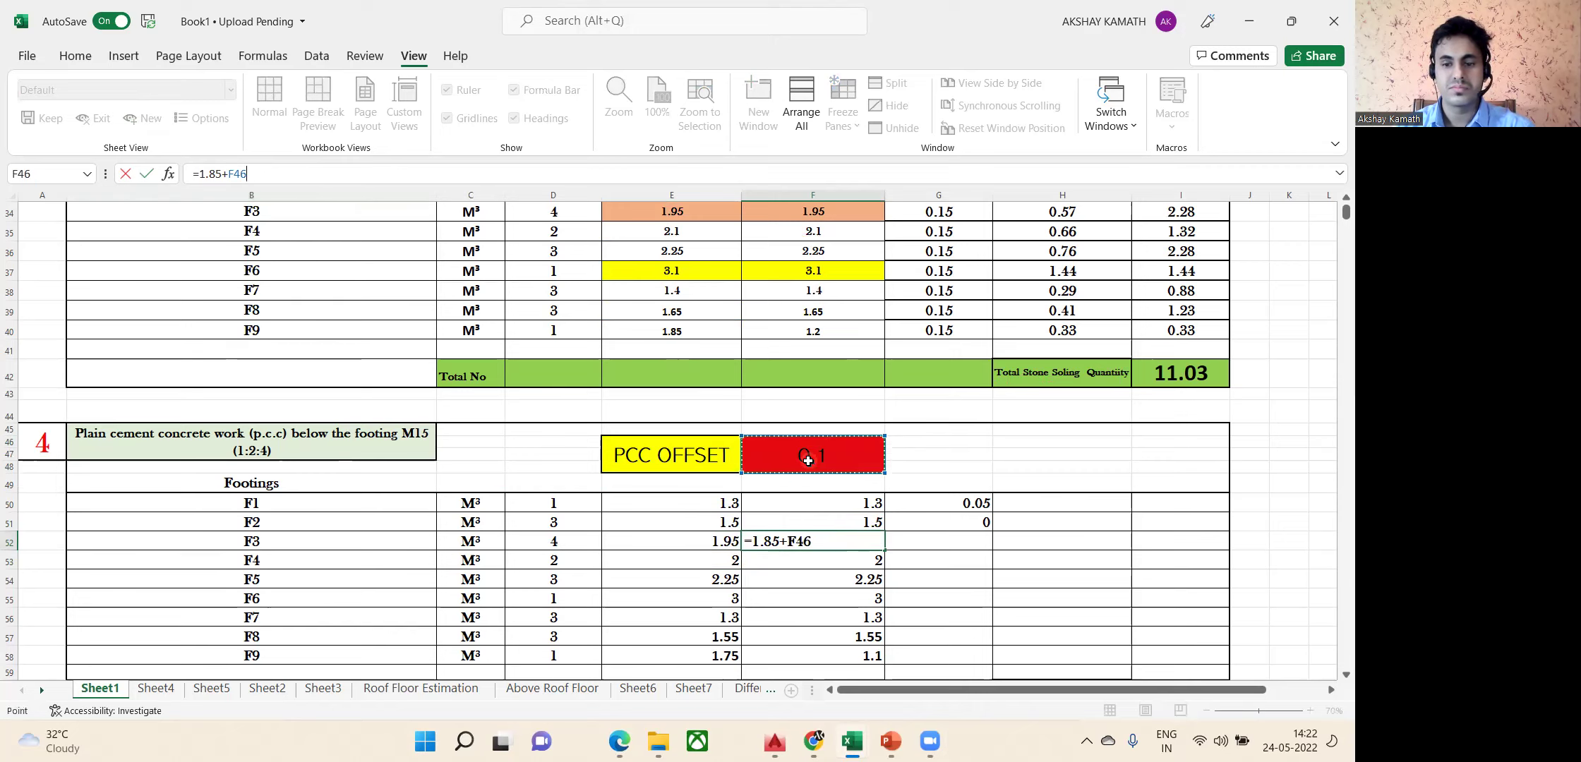
{"action": "key", "text": "Return"}
Enter =2+F46 in cell E53 so footing F4's first dimension includes the PCC offset.
{"action": "left_click", "coordinate": [734, 565]}
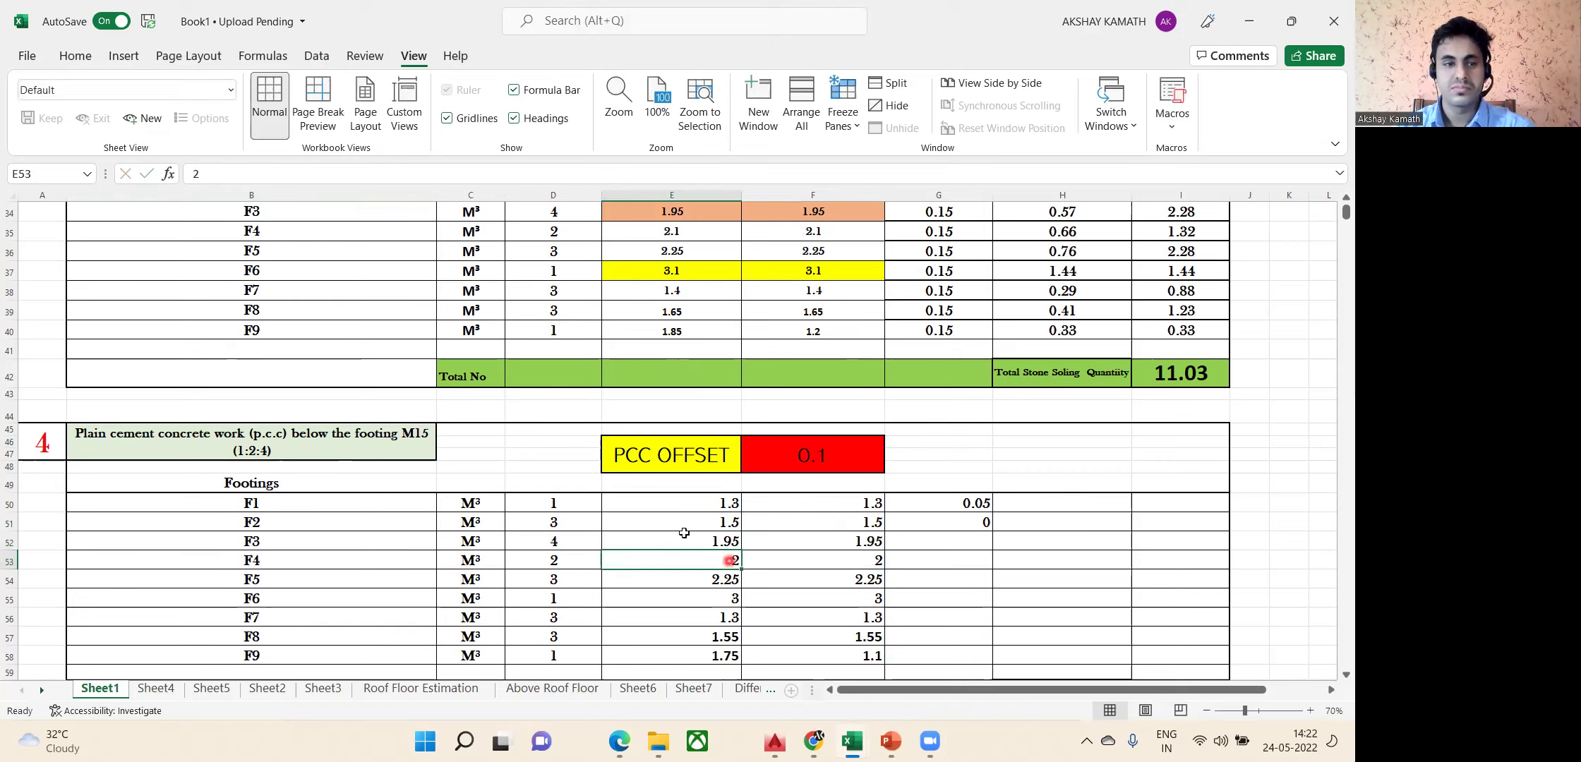
{"action": "left_click", "coordinate": [195, 176]}
{"action": "type", "text": "="}
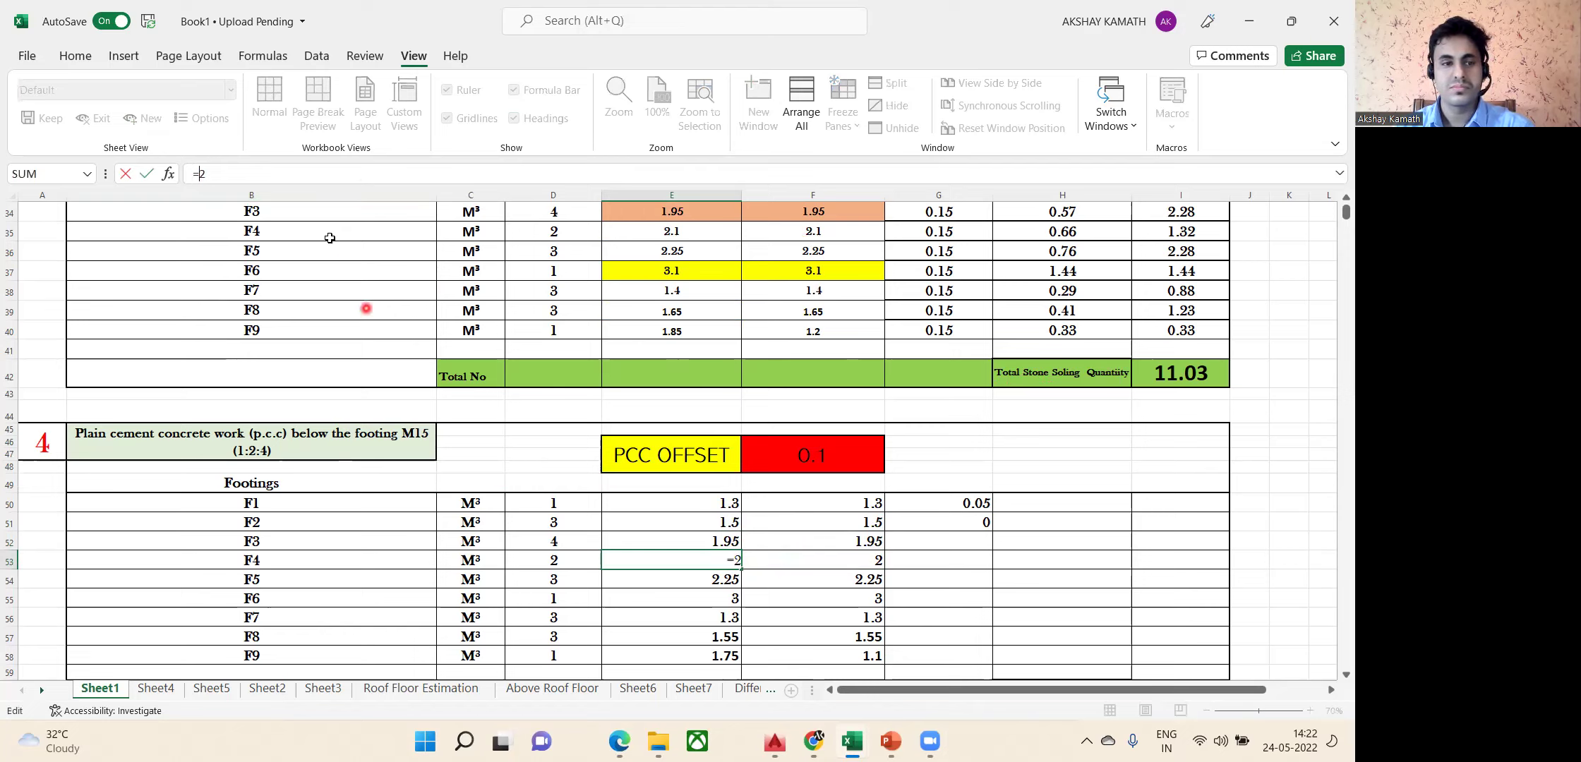
{"action": "type", "text": "+"}
{"action": "left_click", "coordinate": [841, 446]}
{"action": "key", "text": "Return"}
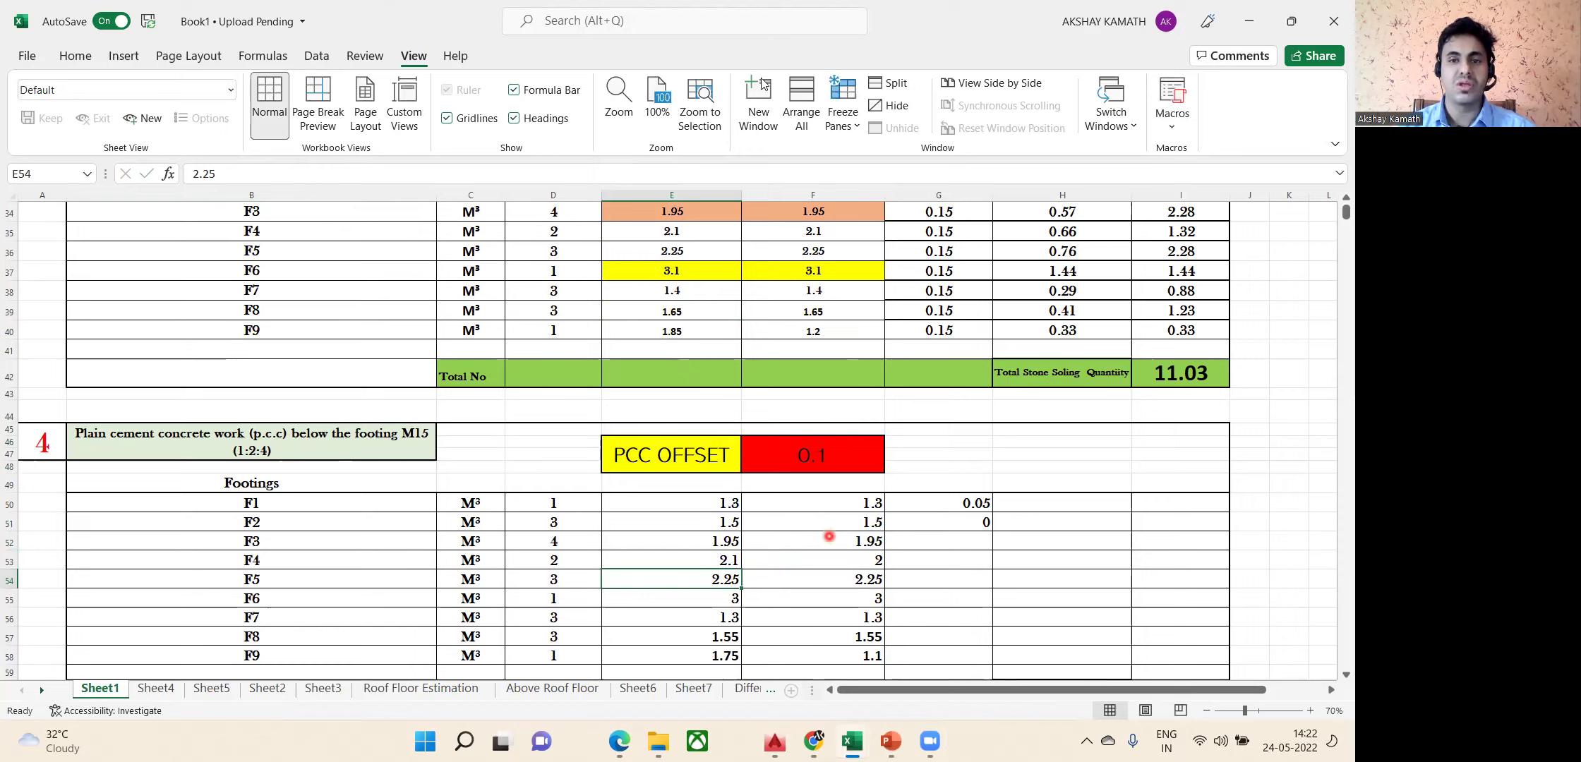
{"action": "left_click", "coordinate": [716, 499]}
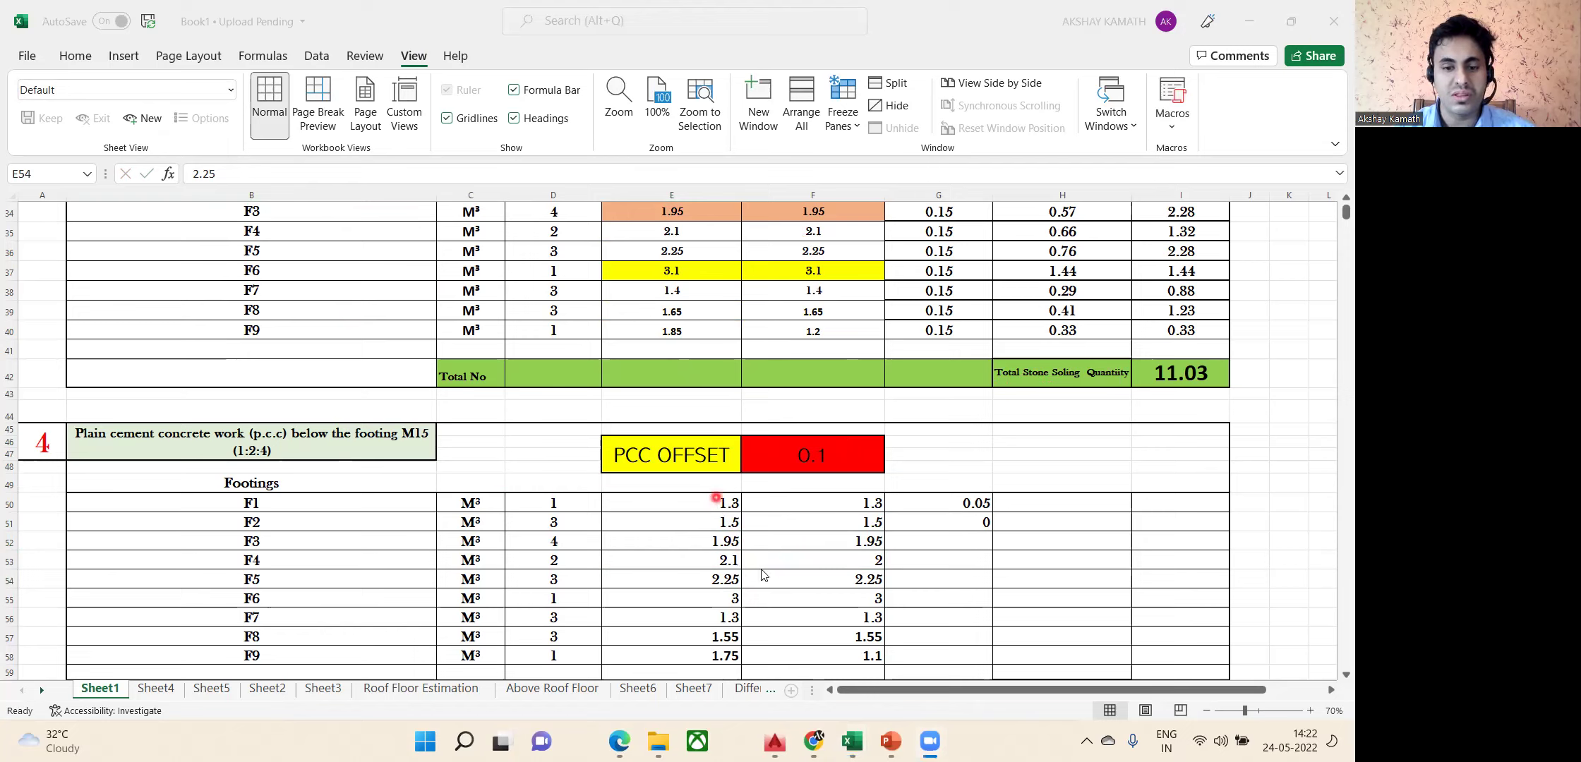
{"action": "left_click", "coordinate": [727, 543]}
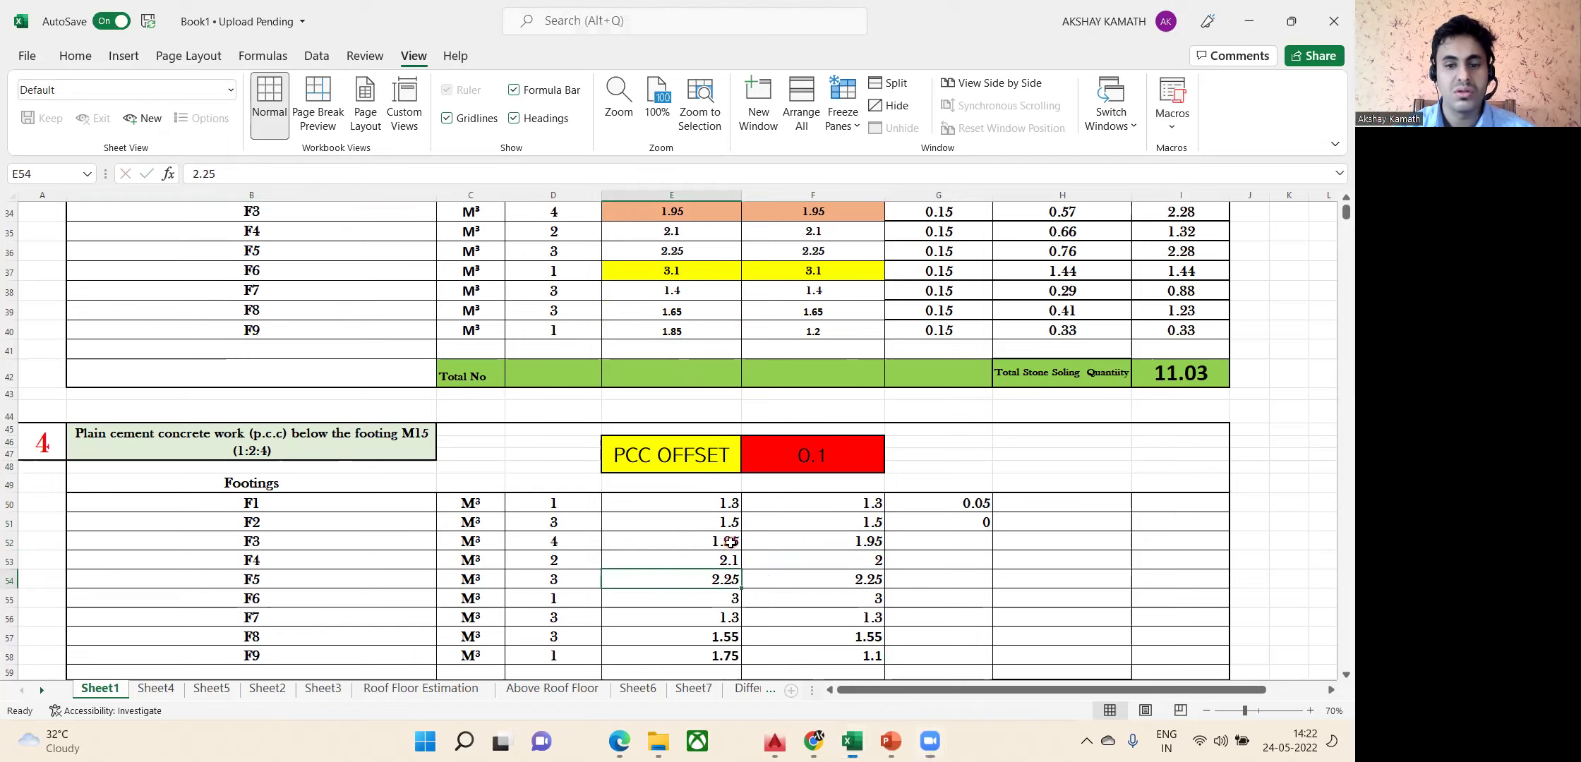
{"action": "left_click", "coordinate": [728, 563]}
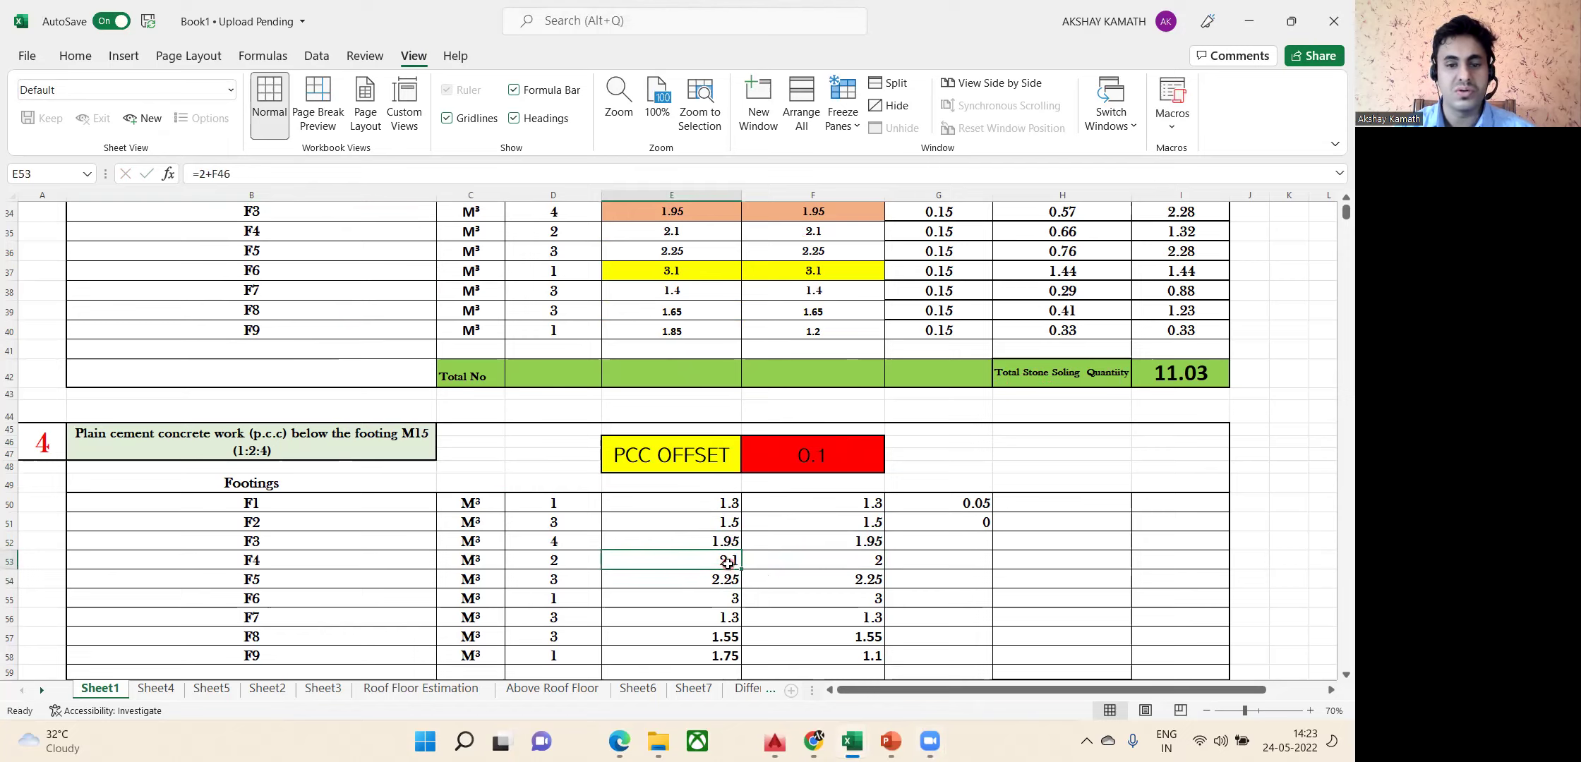
Enter =2+F46 in cell F53 so footing F4's second dimension includes the PCC offset.
{"action": "left_click", "coordinate": [813, 565]}
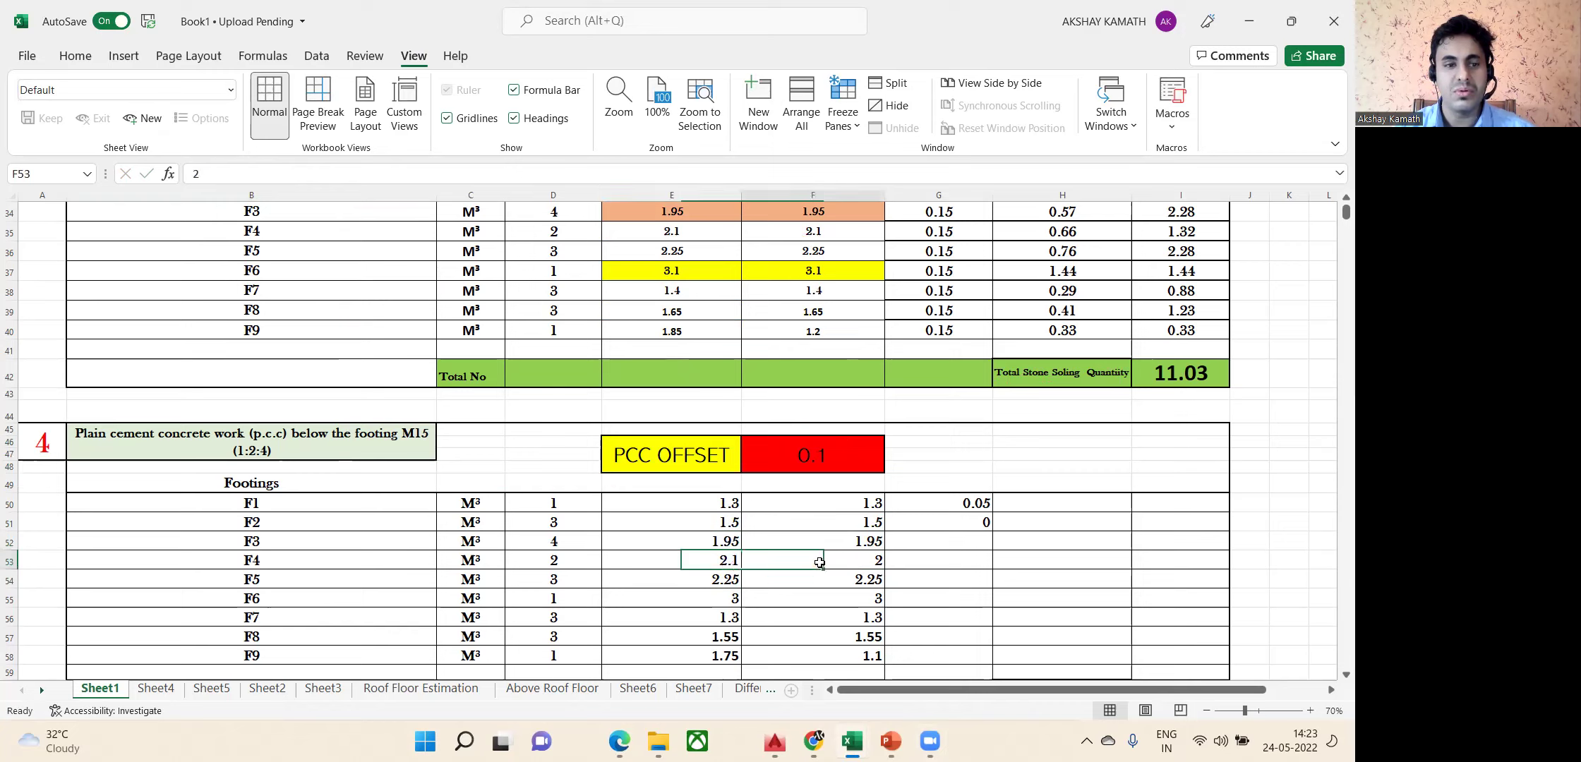
{"action": "left_click", "coordinate": [230, 174]}
{"action": "type", "text": "=2+"}
{"action": "left_click", "coordinate": [837, 454]}
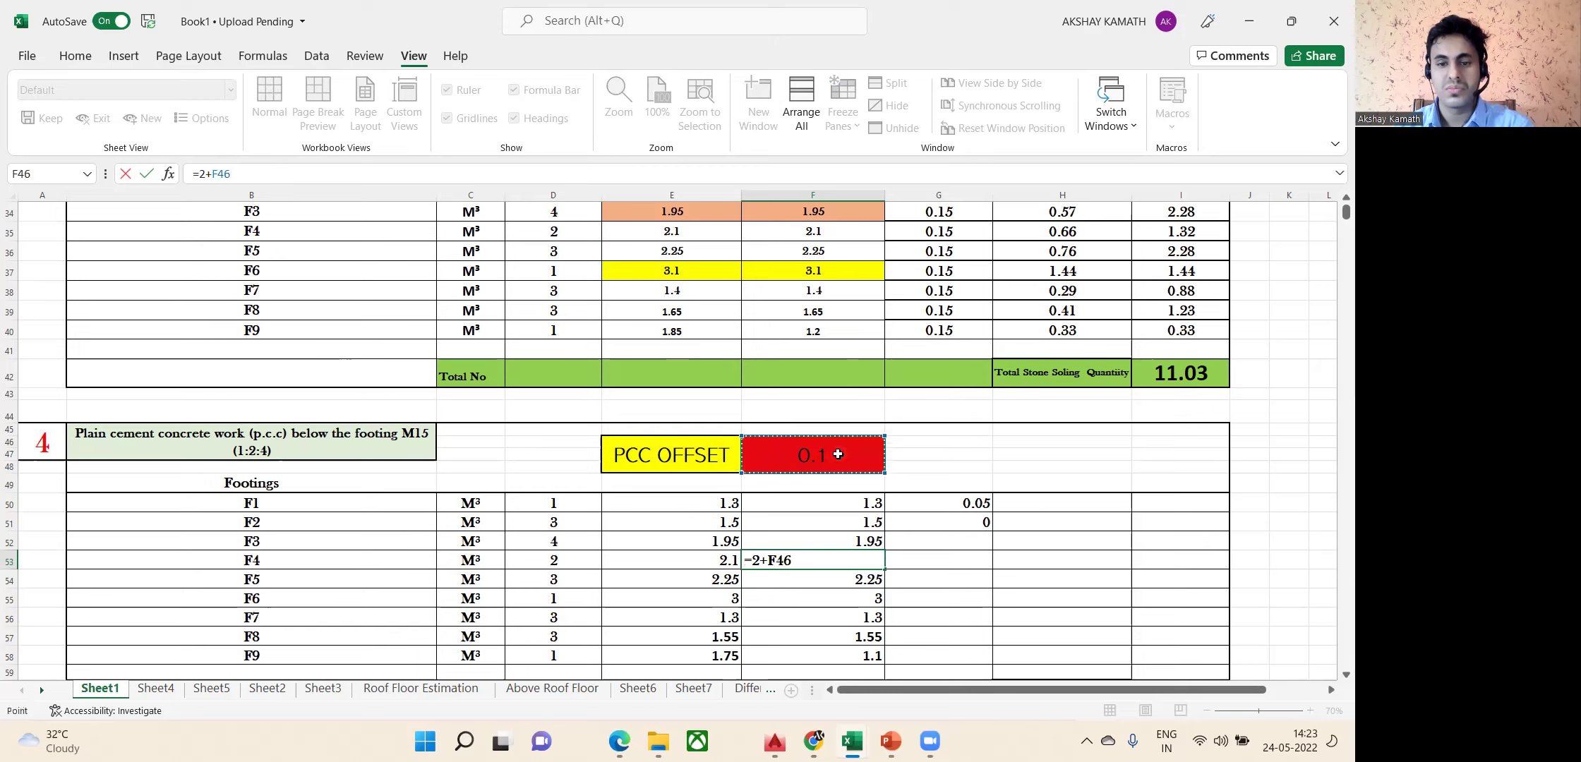
{"action": "key", "text": "Return"}
Add the PCC offset in F46 to footing F5's first dimension of 2.25 in cell E54.
{"action": "left_click", "coordinate": [724, 582]}
{"action": "key", "text": "F2"}
{"action": "key", "text": "Home"}
{"action": "type", "text": "=2.25+"}
{"action": "left_click", "coordinate": [826, 466]}
{"action": "key", "text": "Return"}
Make footing F5's second dimension in cell F54 the formula =2.25+F46.
{"action": "left_click", "coordinate": [858, 580]}
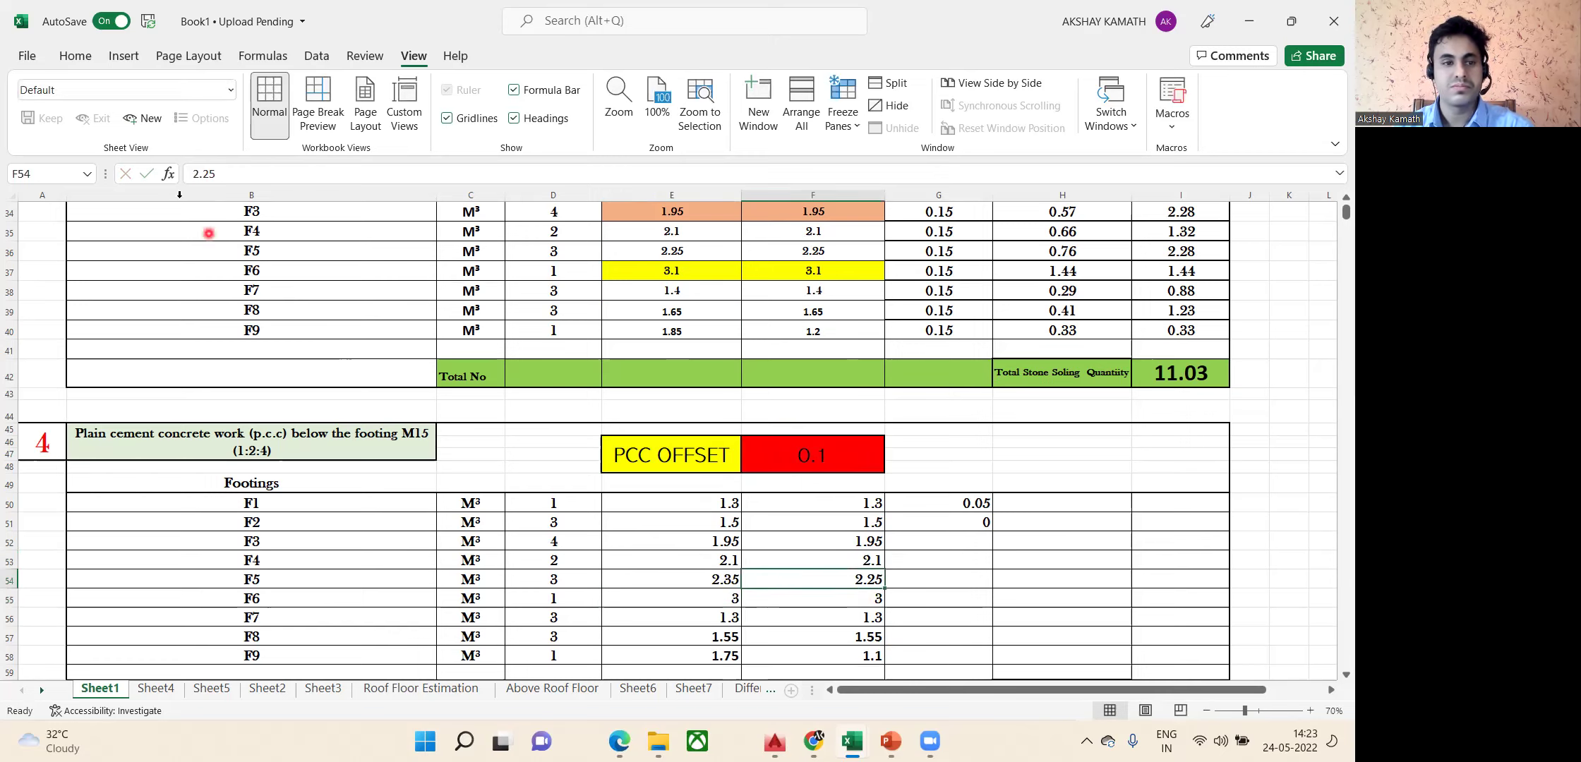
{"action": "key", "text": "F2"}
{"action": "key", "text": "Home"}
{"action": "type", "text": "="}
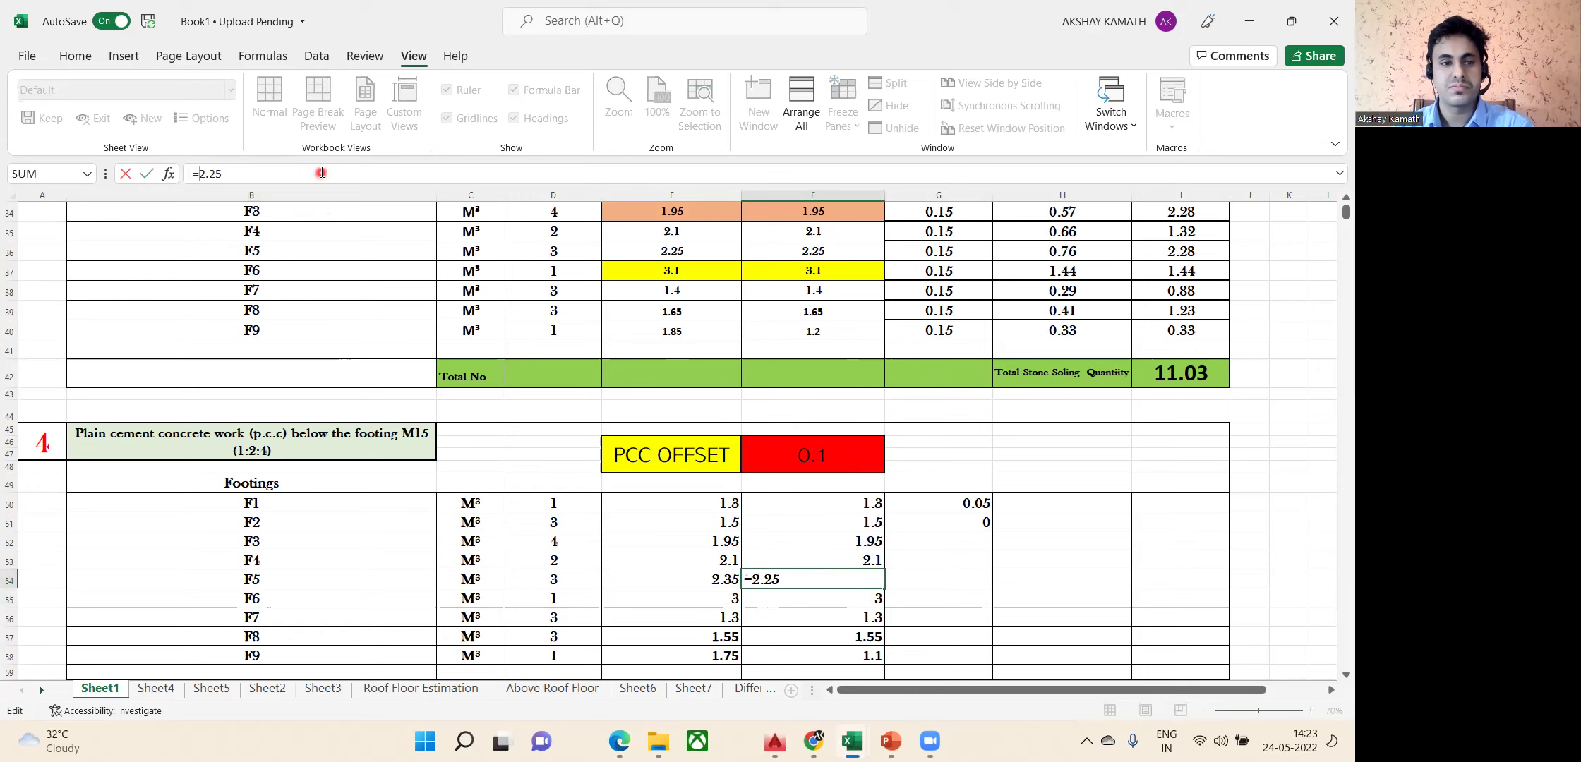
{"action": "type", "text": "+"}
{"action": "left_click", "coordinate": [815, 452]}
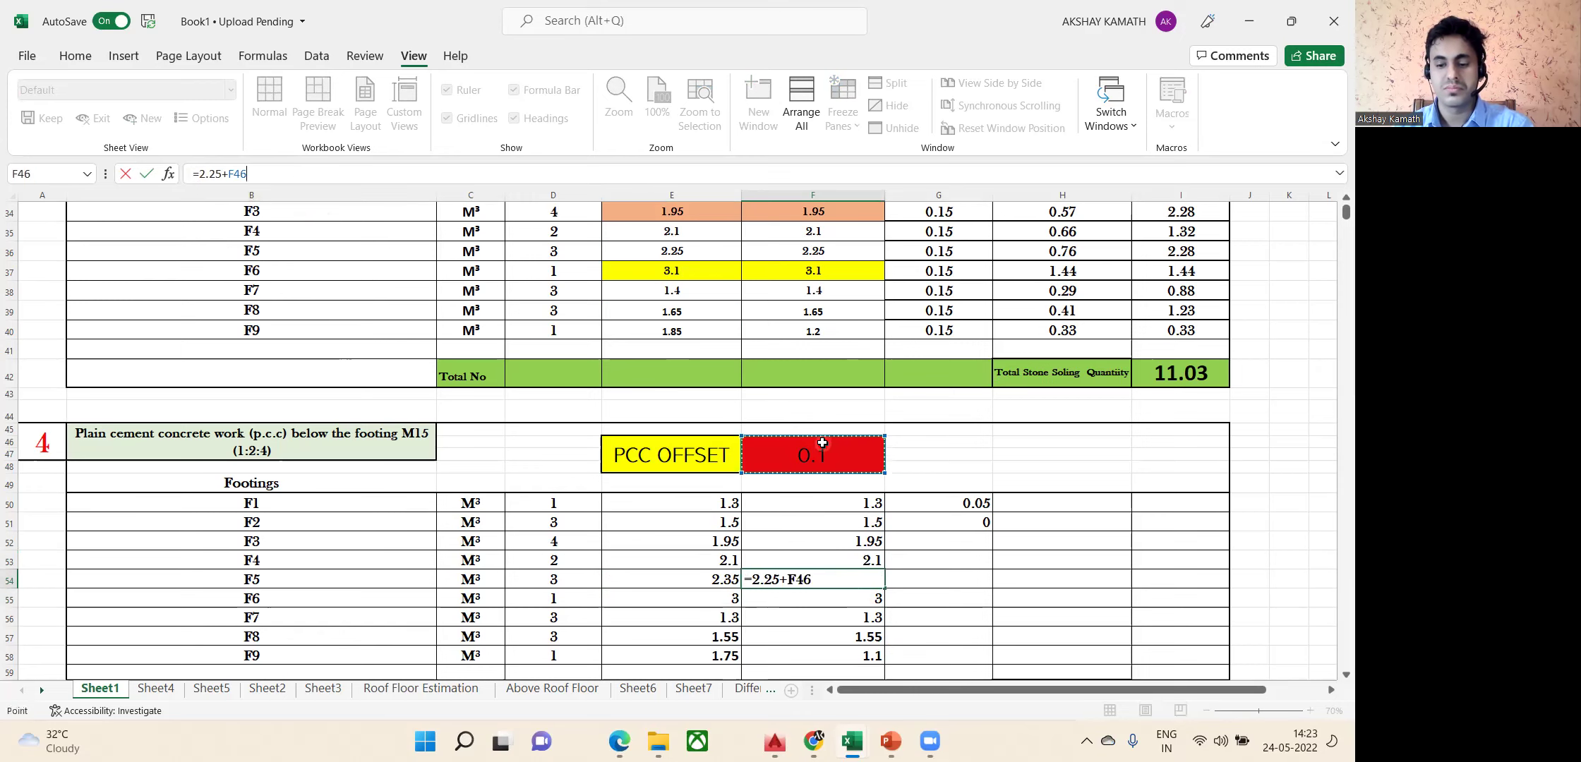
{"action": "key", "text": "Return"}
Enter the formula =3+F46 for footing F6's first dimension in cell E55.
{"action": "scroll", "coordinate": [810, 479], "scroll_direction": "down", "scroll_amount": 1}
{"action": "key", "text": "Left"}
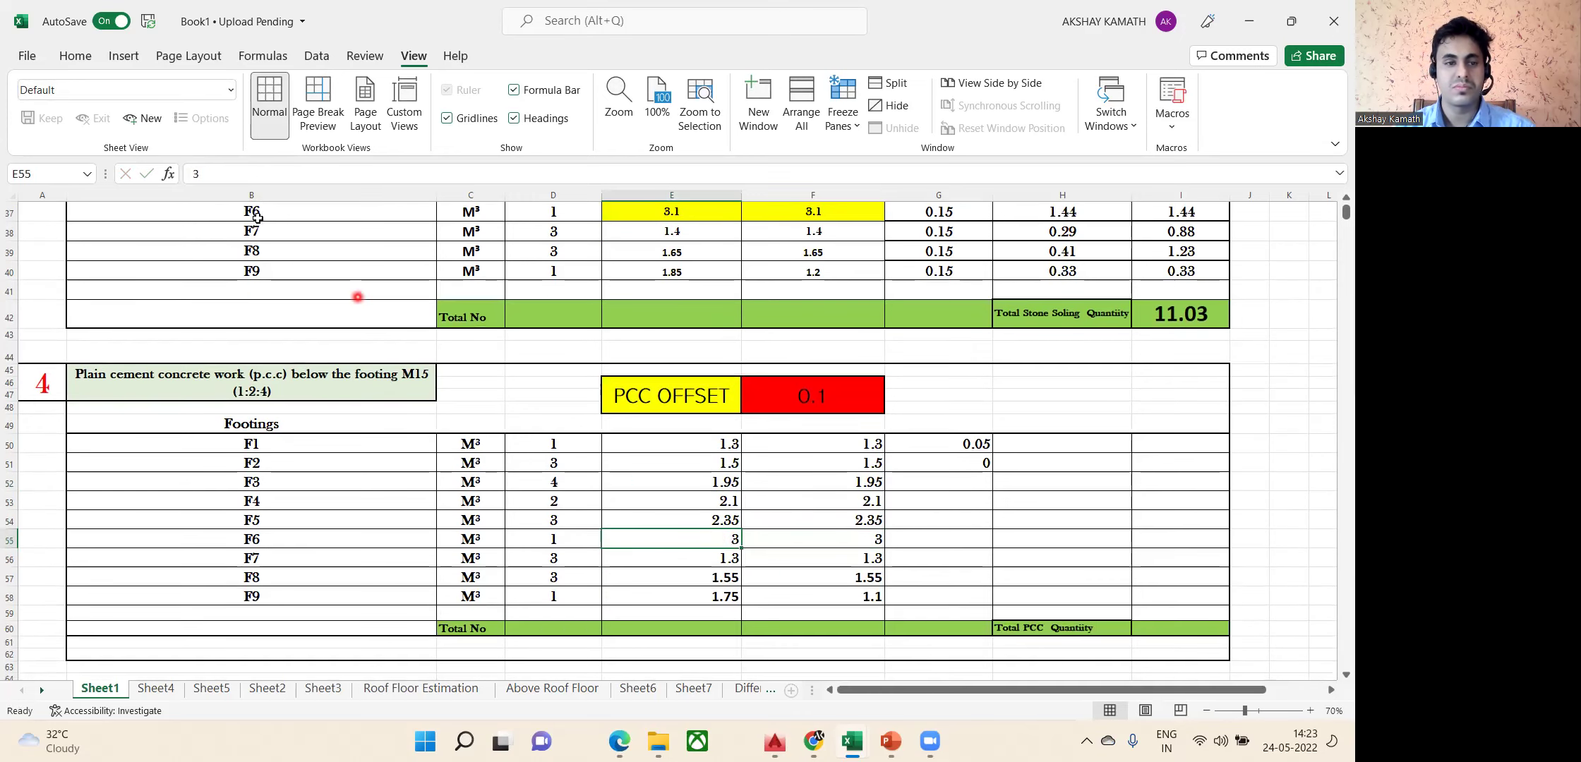
{"action": "left_click", "coordinate": [187, 173]}
{"action": "type", "text": "=3"}
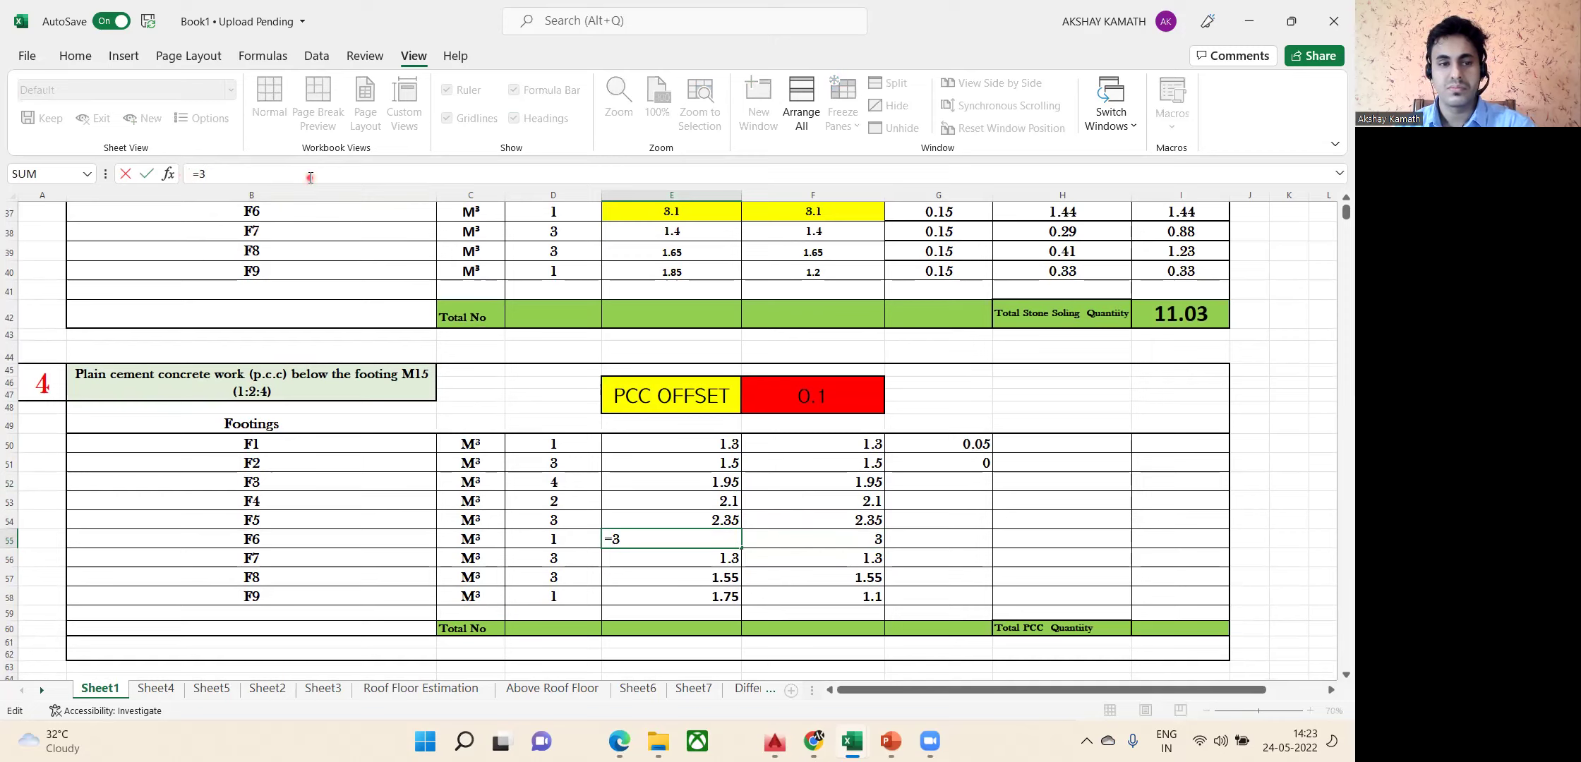
{"action": "type", "text": "+"}
{"action": "left_click", "coordinate": [834, 392]}
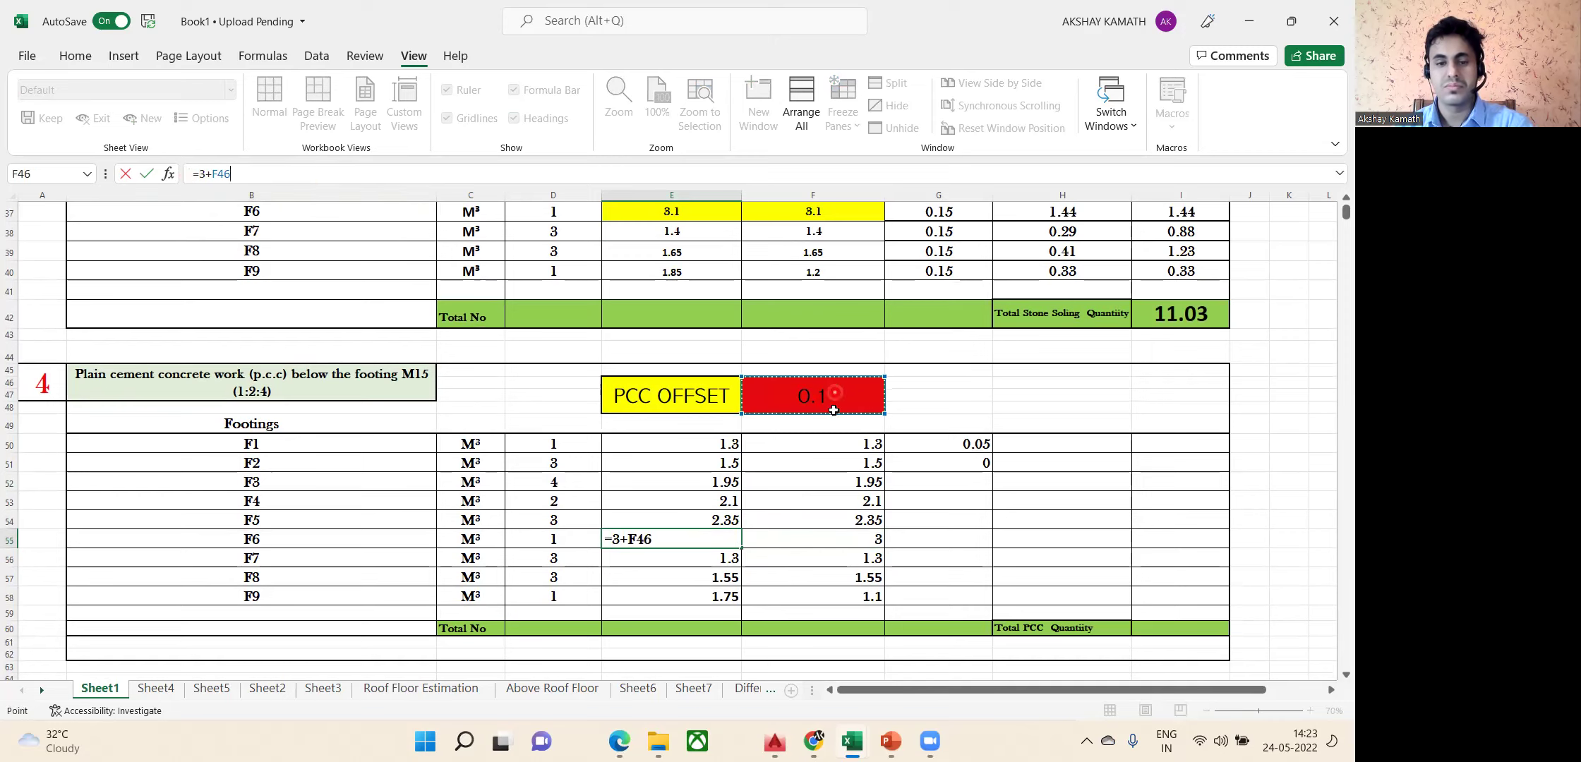
{"action": "key", "text": "Return"}
Add the PCC offset in F46 to footing F6's second dimension of 3 in cell F55.
{"action": "key", "text": "Up"}
{"action": "key", "text": "Right"}
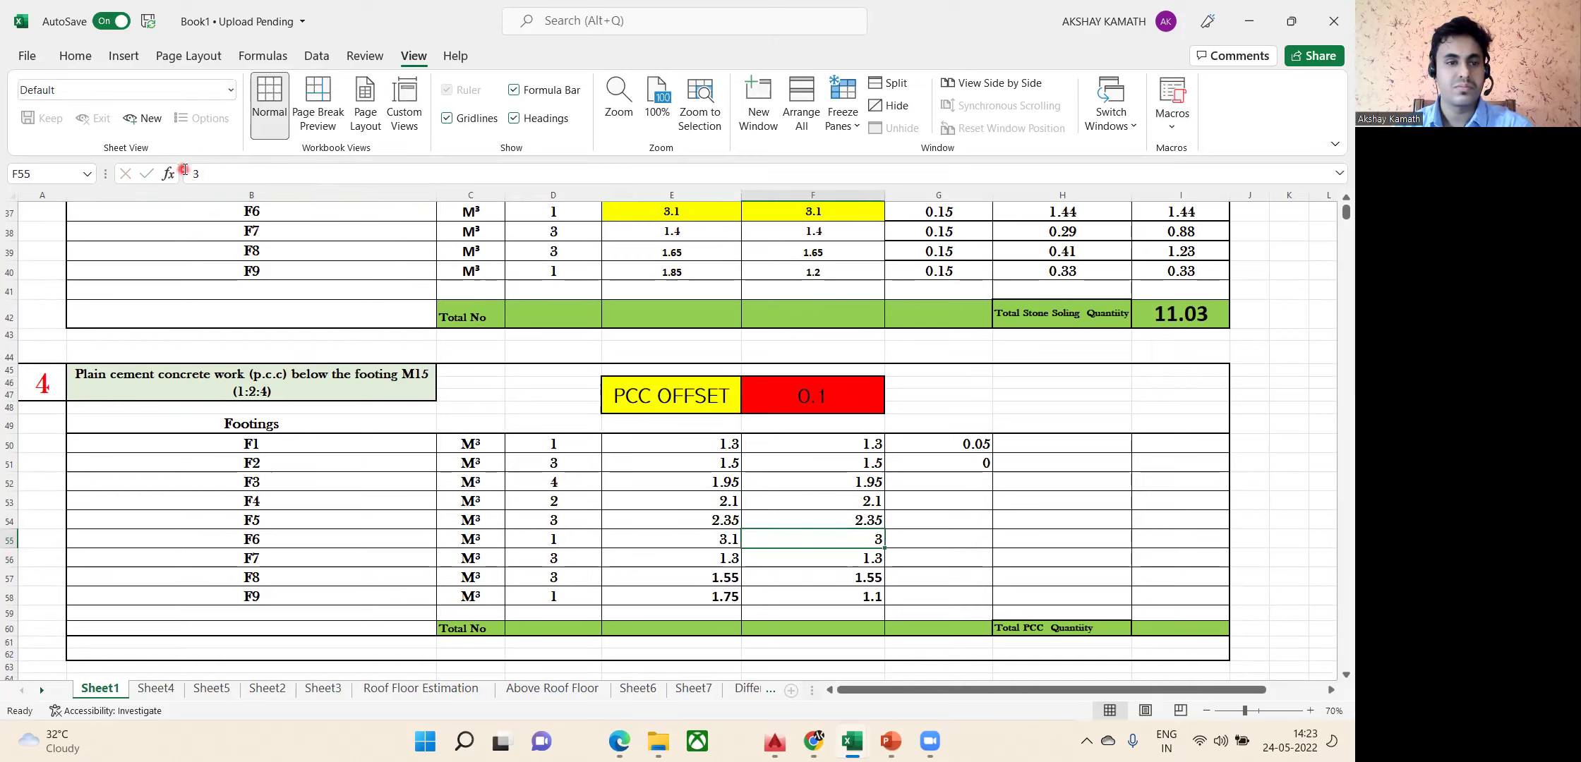
{"action": "left_click", "coordinate": [184, 171]}
{"action": "type", "text": "=+"}
{"action": "left_click", "coordinate": [829, 394]}
{"action": "key", "text": "Return"}
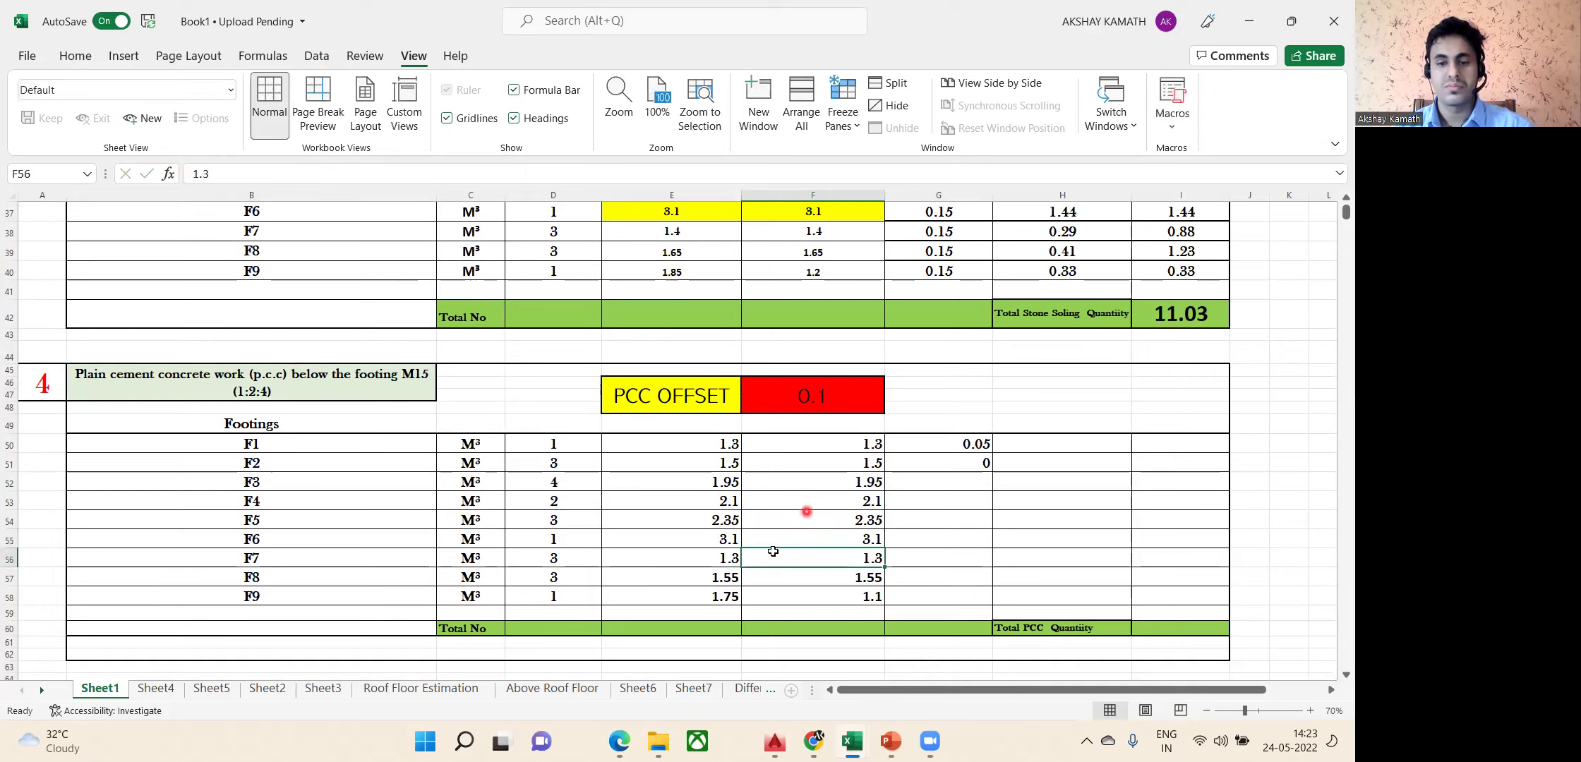
Add the PCC offset in F46 to footing F7's first dimension of 1.3 in cell E56.
{"action": "left_click", "coordinate": [732, 558]}
{"action": "left_click", "coordinate": [190, 174]}
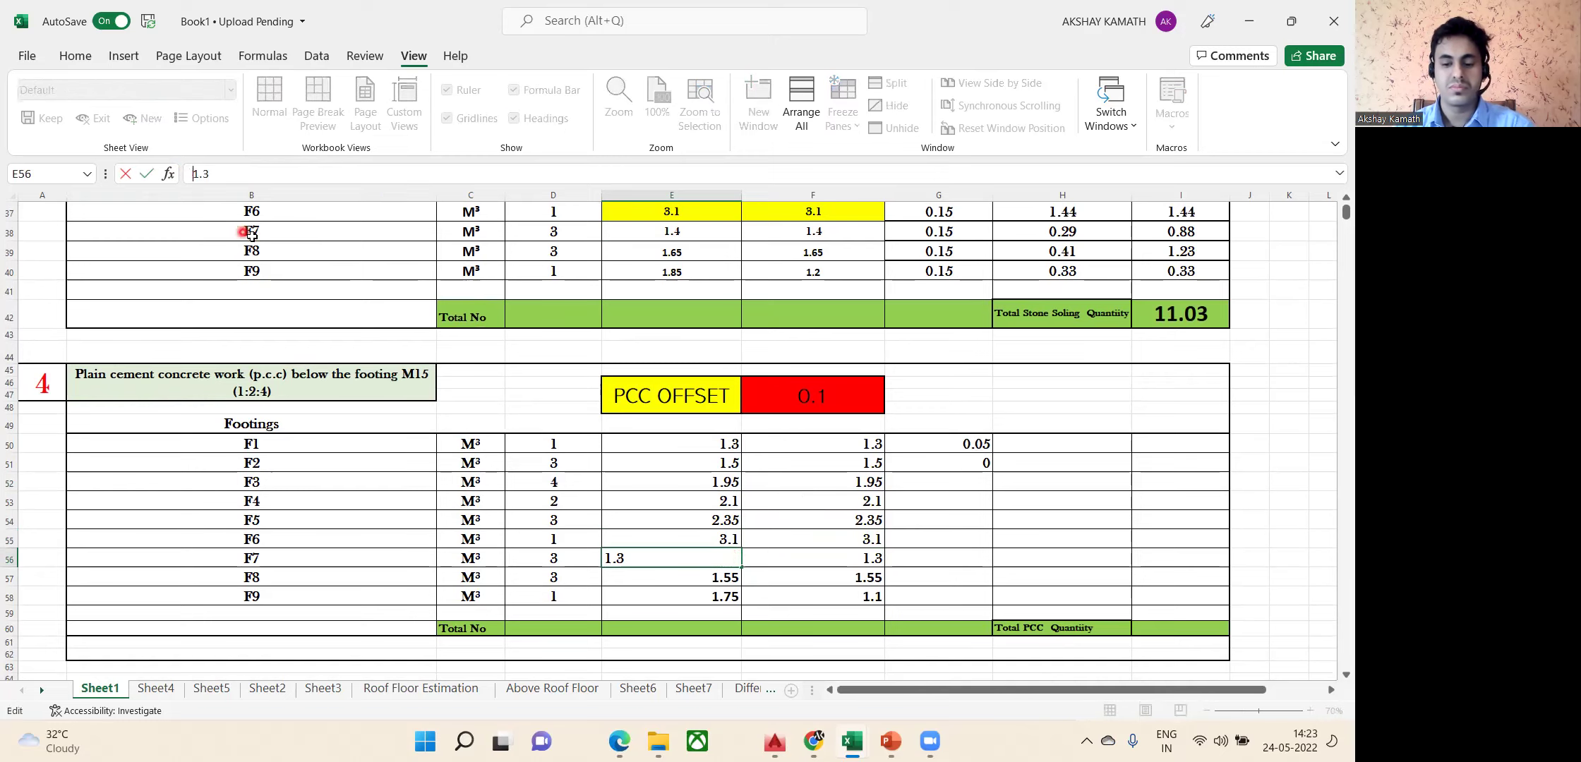
{"action": "type", "text": "=1.3"}
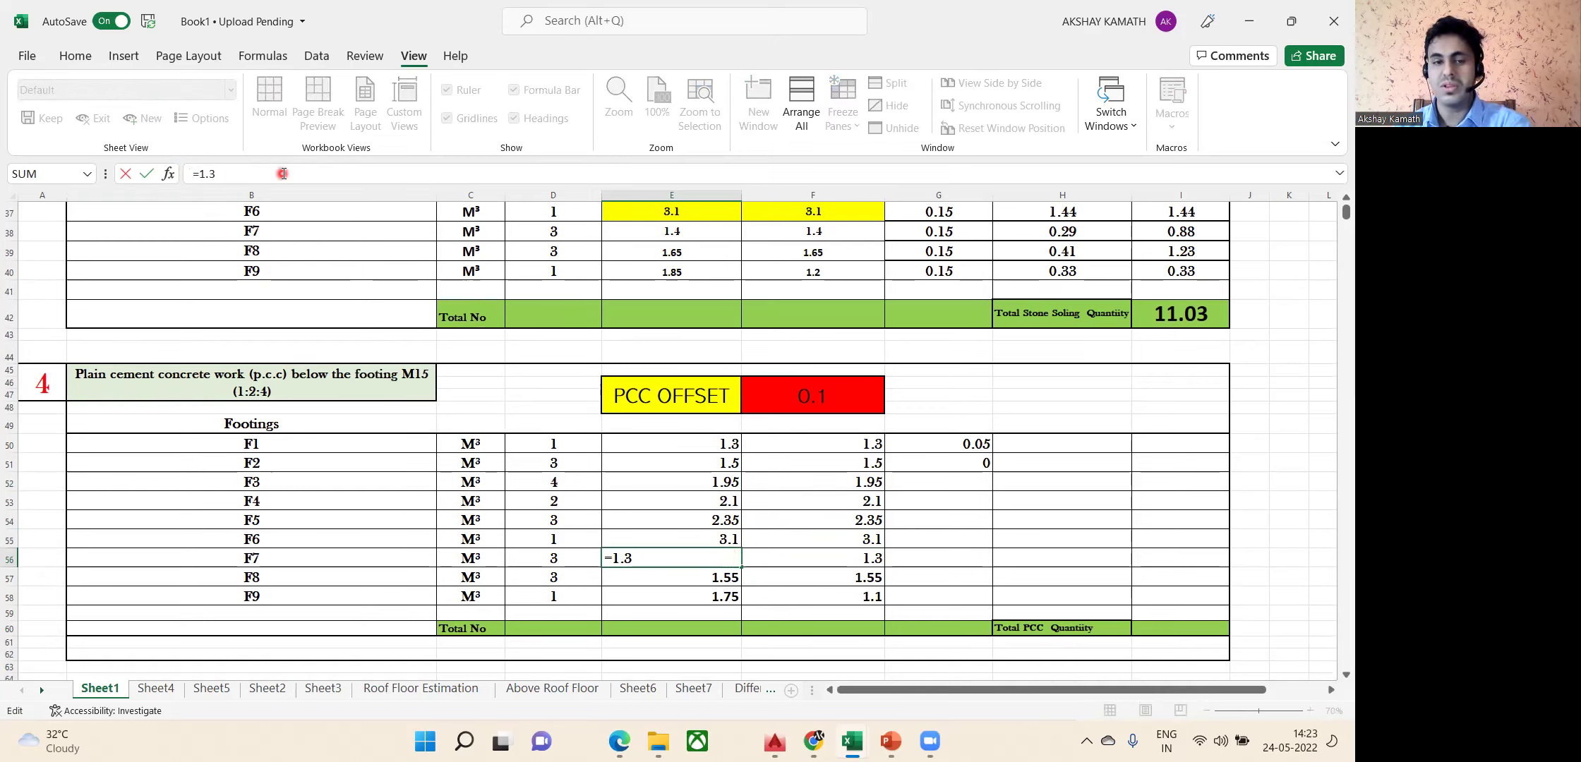
{"action": "type", "text": "+"}
{"action": "left_click", "coordinate": [834, 414]}
{"action": "key", "text": "Return"}
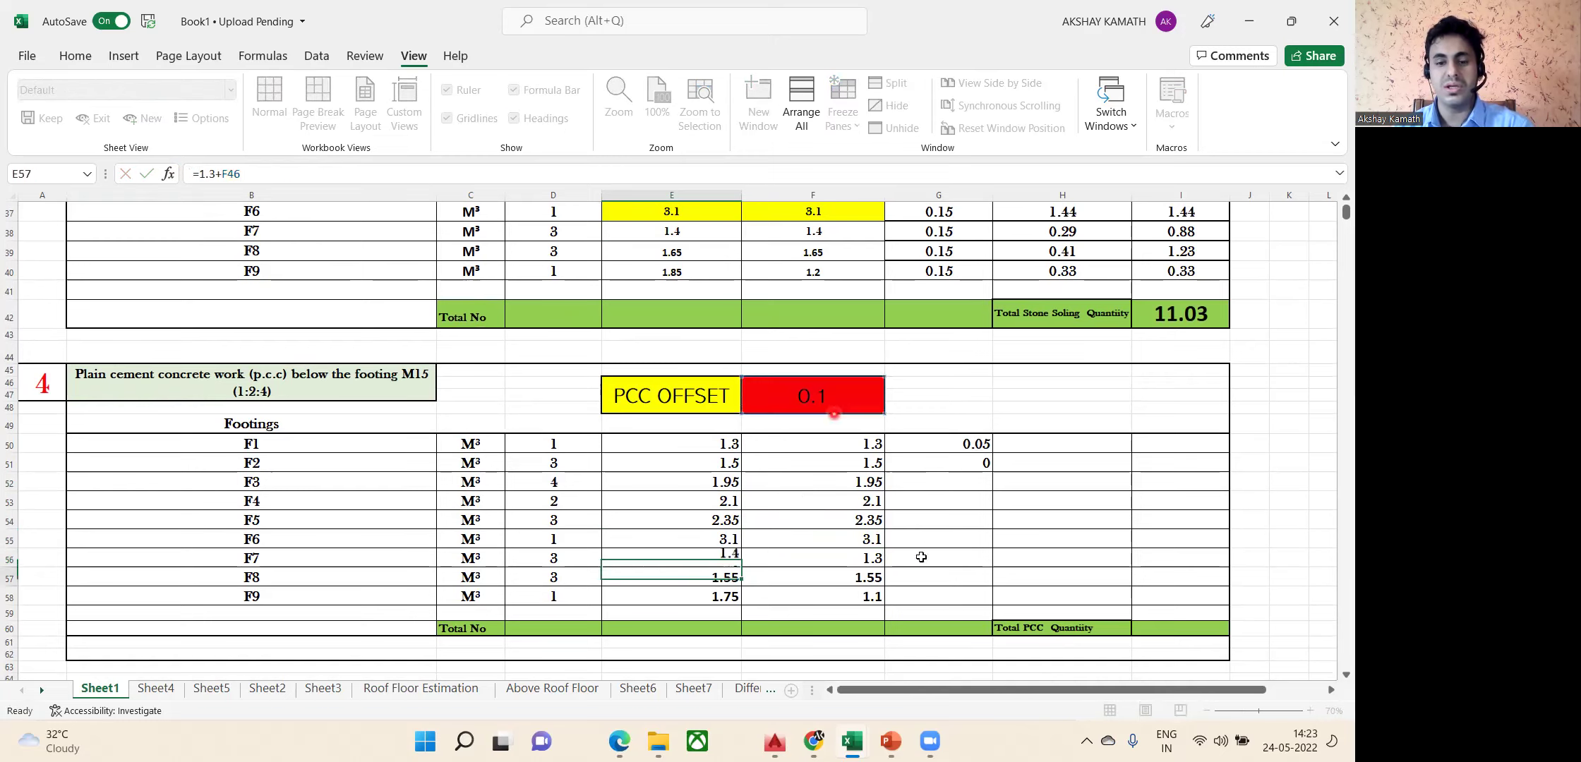
Make footing F7's second dimension in cell F56 the formula =1.3+F46.
{"action": "left_click", "coordinate": [874, 559]}
{"action": "left_click", "coordinate": [192, 173]}
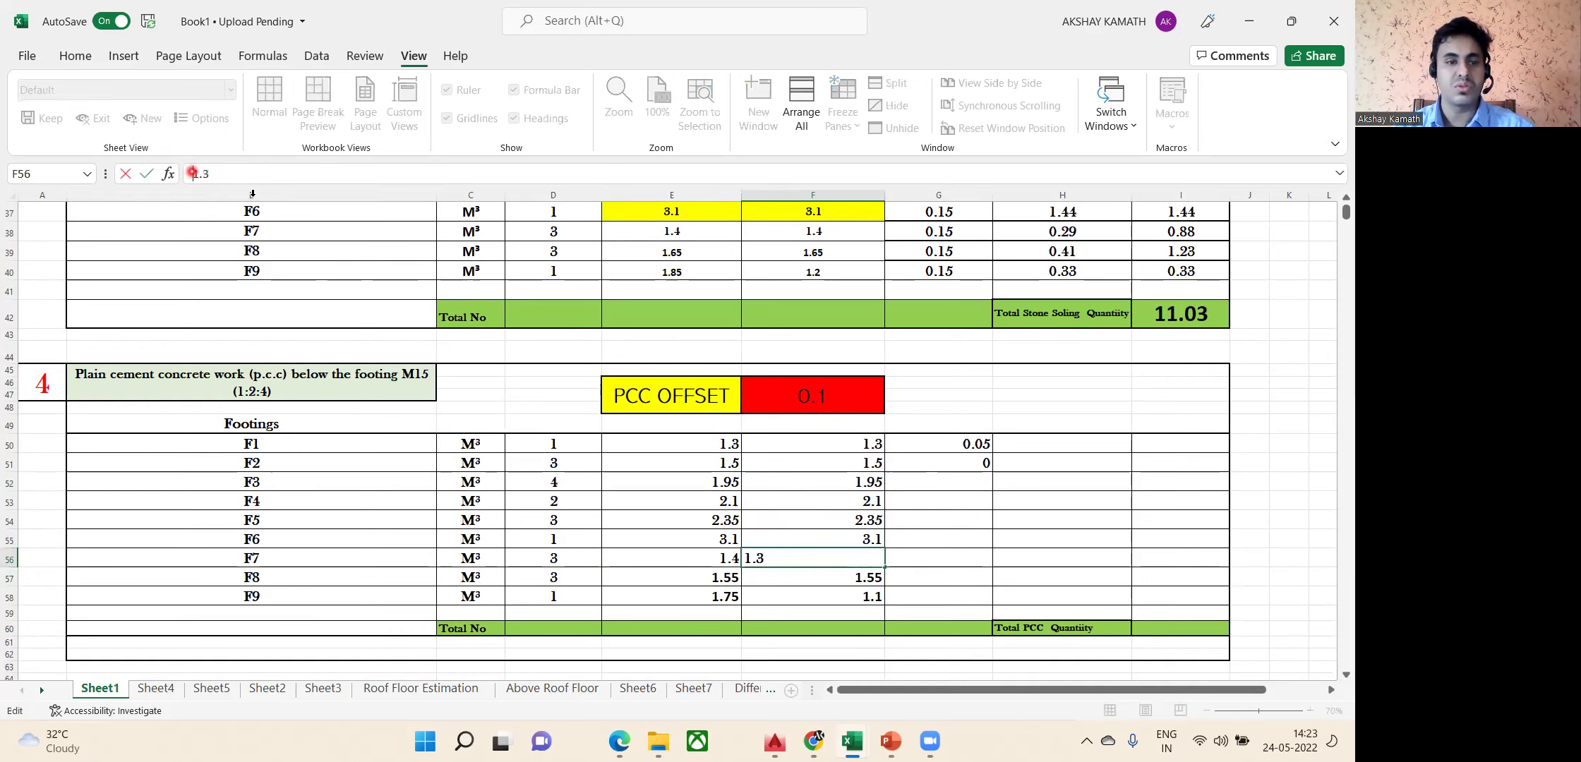
{"action": "type", "text": "="}
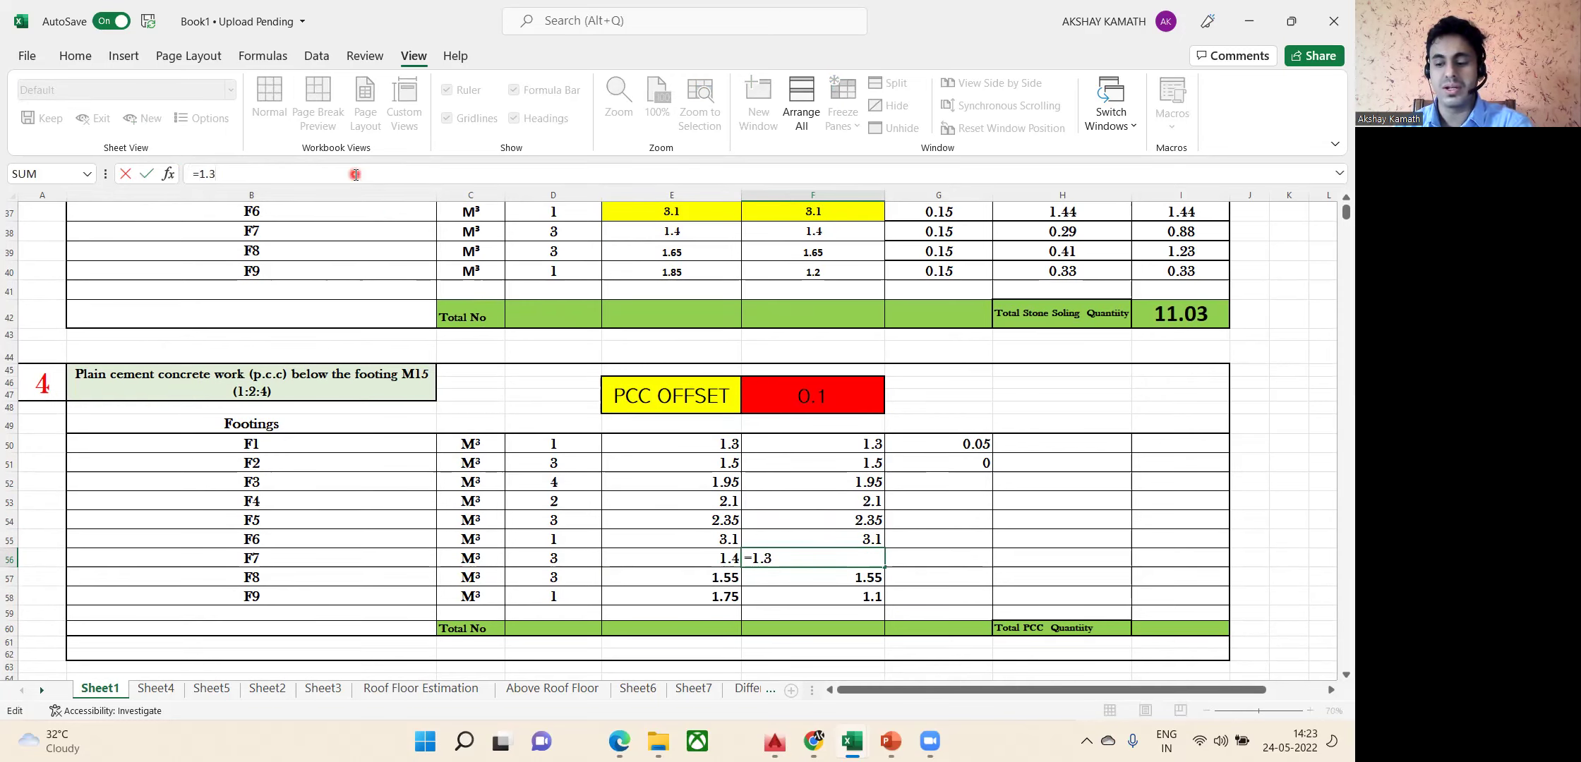
{"action": "type", "text": "+"}
{"action": "left_click", "coordinate": [782, 382]}
{"action": "key", "text": "Return"}
Enter the formula =1.55+F46 for footing F8's first dimension in cell E57.
{"action": "left_click", "coordinate": [710, 579]}
{"action": "left_click", "coordinate": [192, 174]}
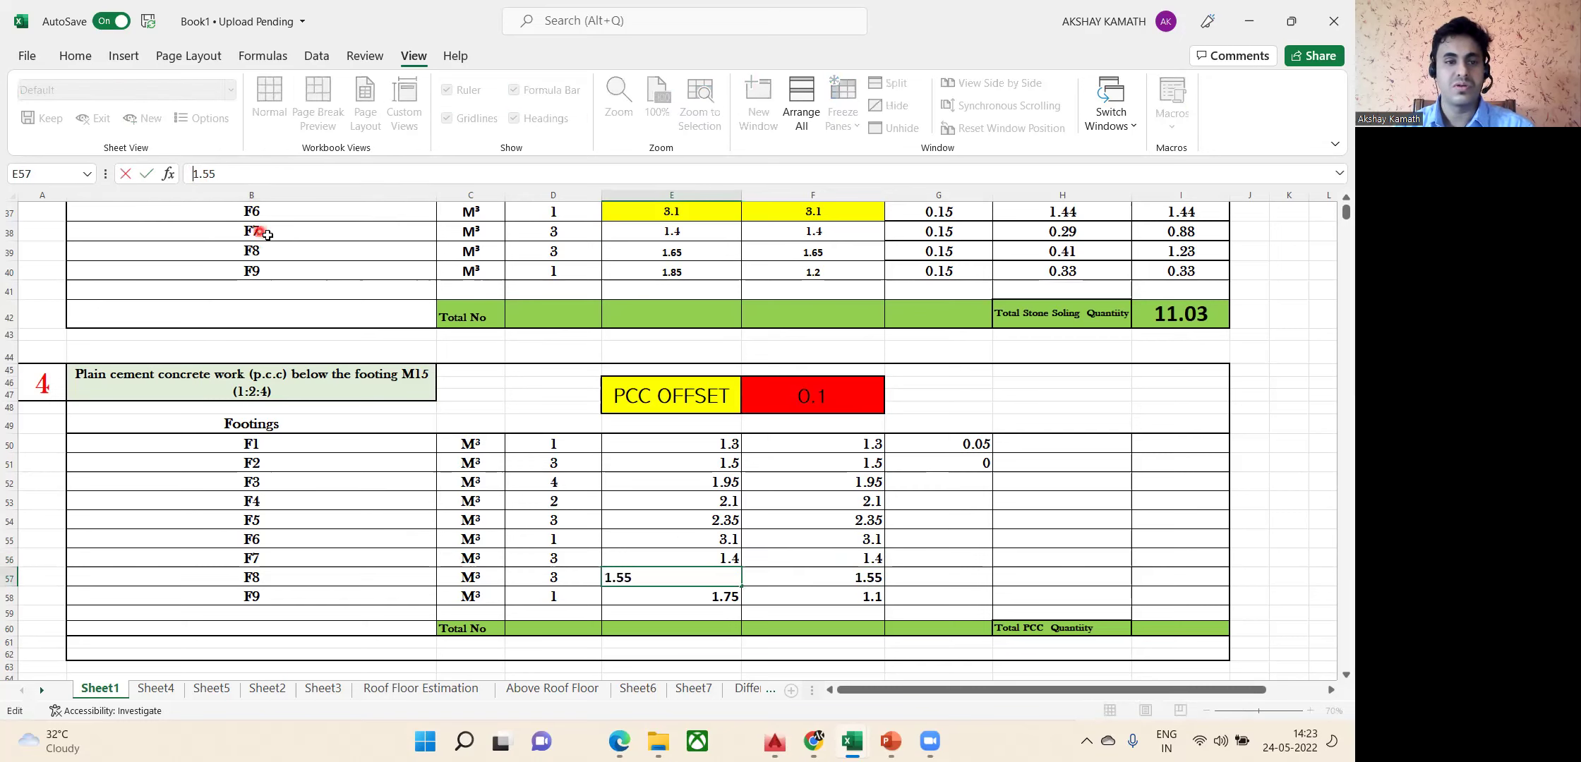
{"action": "type", "text": "="}
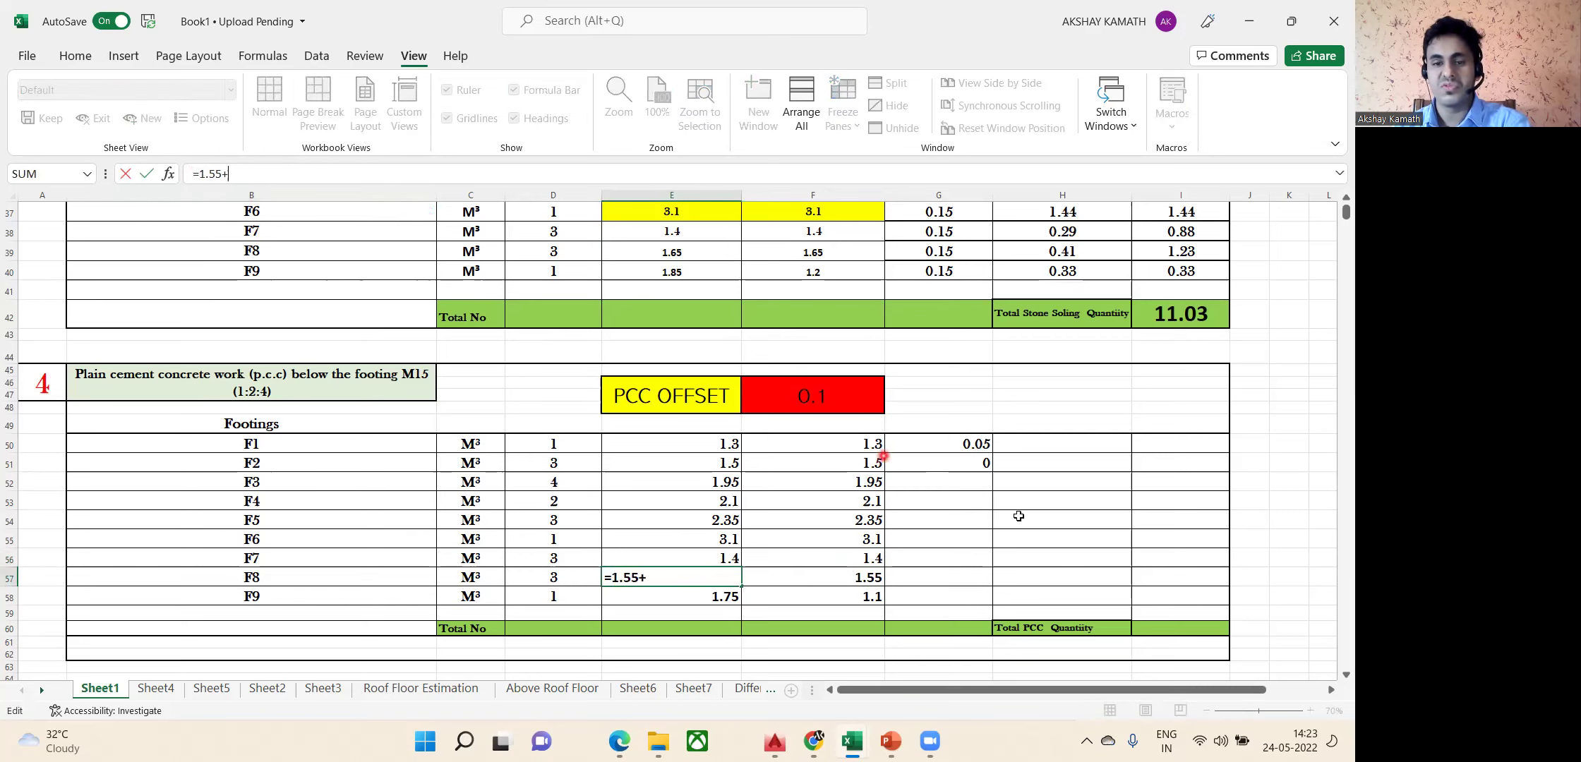
{"action": "type", "text": "+"}
{"action": "left_click", "coordinate": [853, 397]}
{"action": "key", "text": "Return"}
Add the PCC offset in F46 to footing F8's second dimension of 1.55 in cell F57.
{"action": "left_click", "coordinate": [878, 577]}
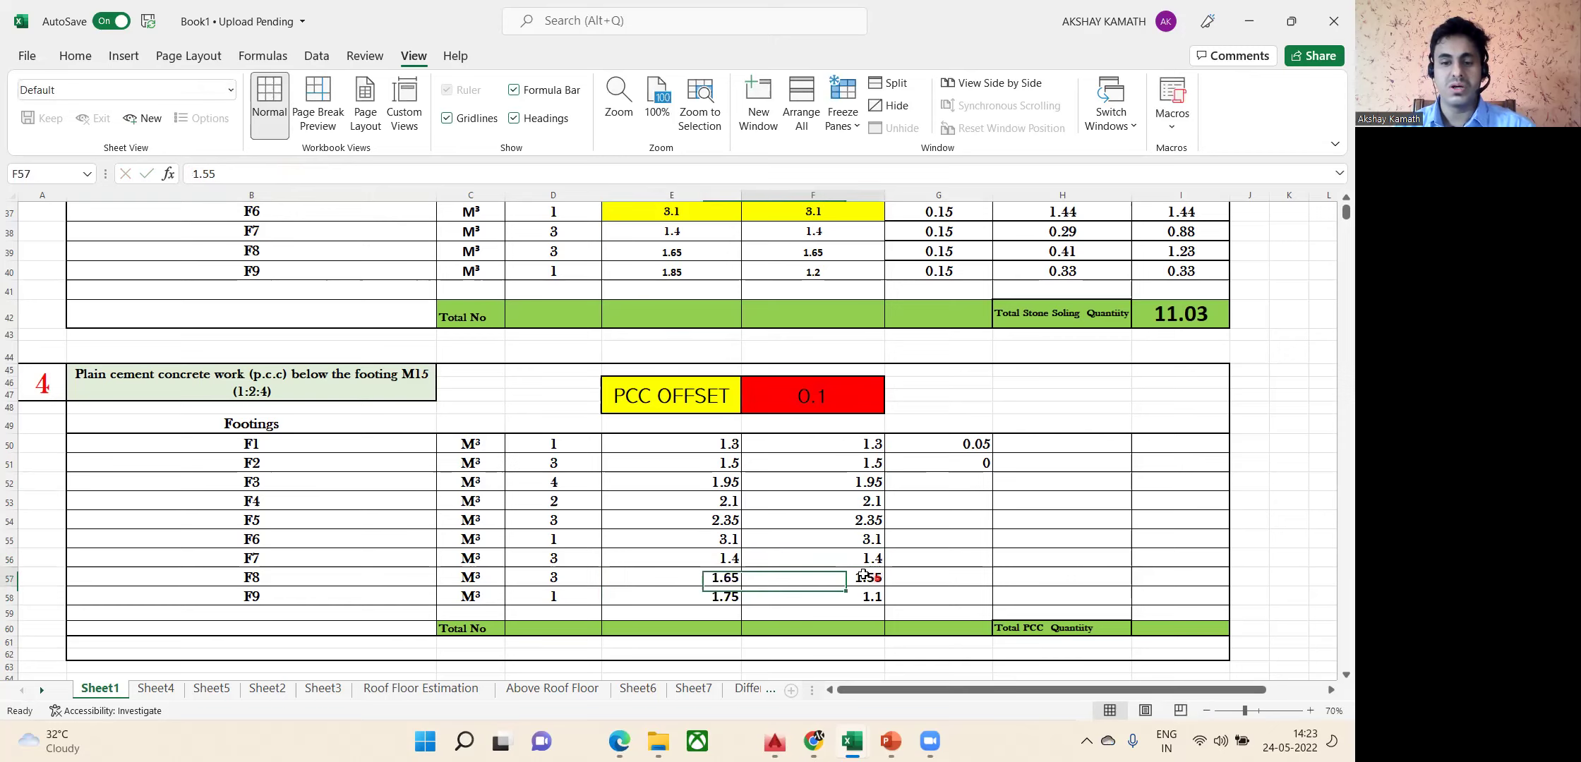
{"action": "left_click", "coordinate": [198, 171]}
{"action": "type", "text": "="}
{"action": "type", "text": "+"}
{"action": "left_click", "coordinate": [812, 387]}
{"action": "key", "text": "Return"}
Make footing F9's first dimension in cell E58 the formula =1.75+F46.
{"action": "left_click", "coordinate": [717, 598]}
{"action": "left_click", "coordinate": [197, 169]}
{"action": "type", "text": "=+"}
{"action": "left_click", "coordinate": [837, 395]}
{"action": "key", "text": "Return"}
Enter the formula =1.1+F46 for footing F9's second dimension in cell F58.
{"action": "left_click", "coordinate": [870, 595]}
{"action": "key", "text": "F2"}
{"action": "key", "text": "Home"}
{"action": "type", "text": "=1.1+"}
{"action": "left_click", "coordinate": [802, 390]}
{"action": "key", "text": "Return"}
Compare the PCC dimensions of footings F1 to F9 with those in the stone soling section above.
{"action": "scroll", "coordinate": [950, 501], "scroll_direction": "down", "scroll_amount": 1}
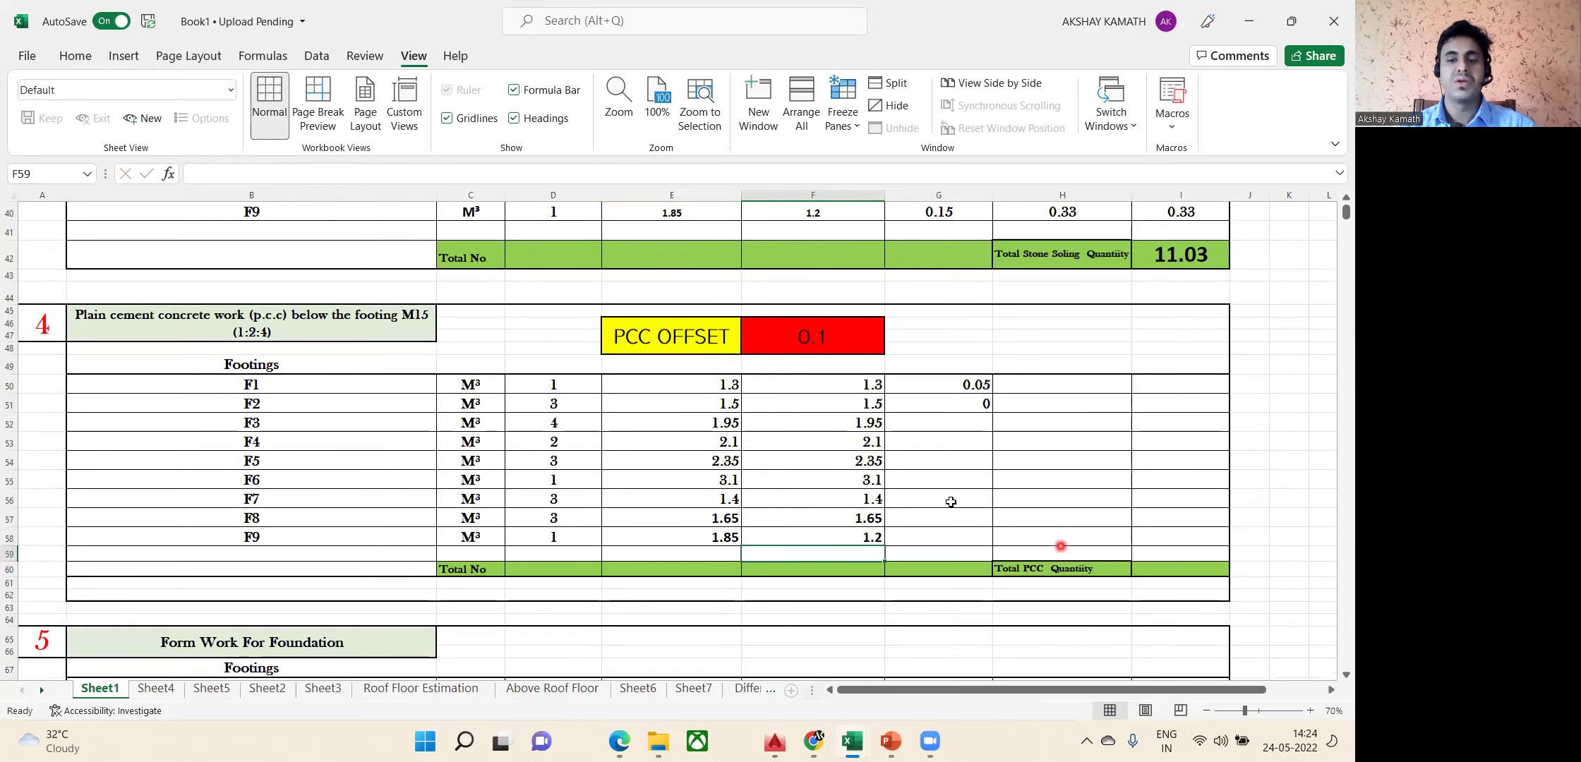
{"action": "scroll", "coordinate": [870, 481], "scroll_direction": "up", "scroll_amount": 1}
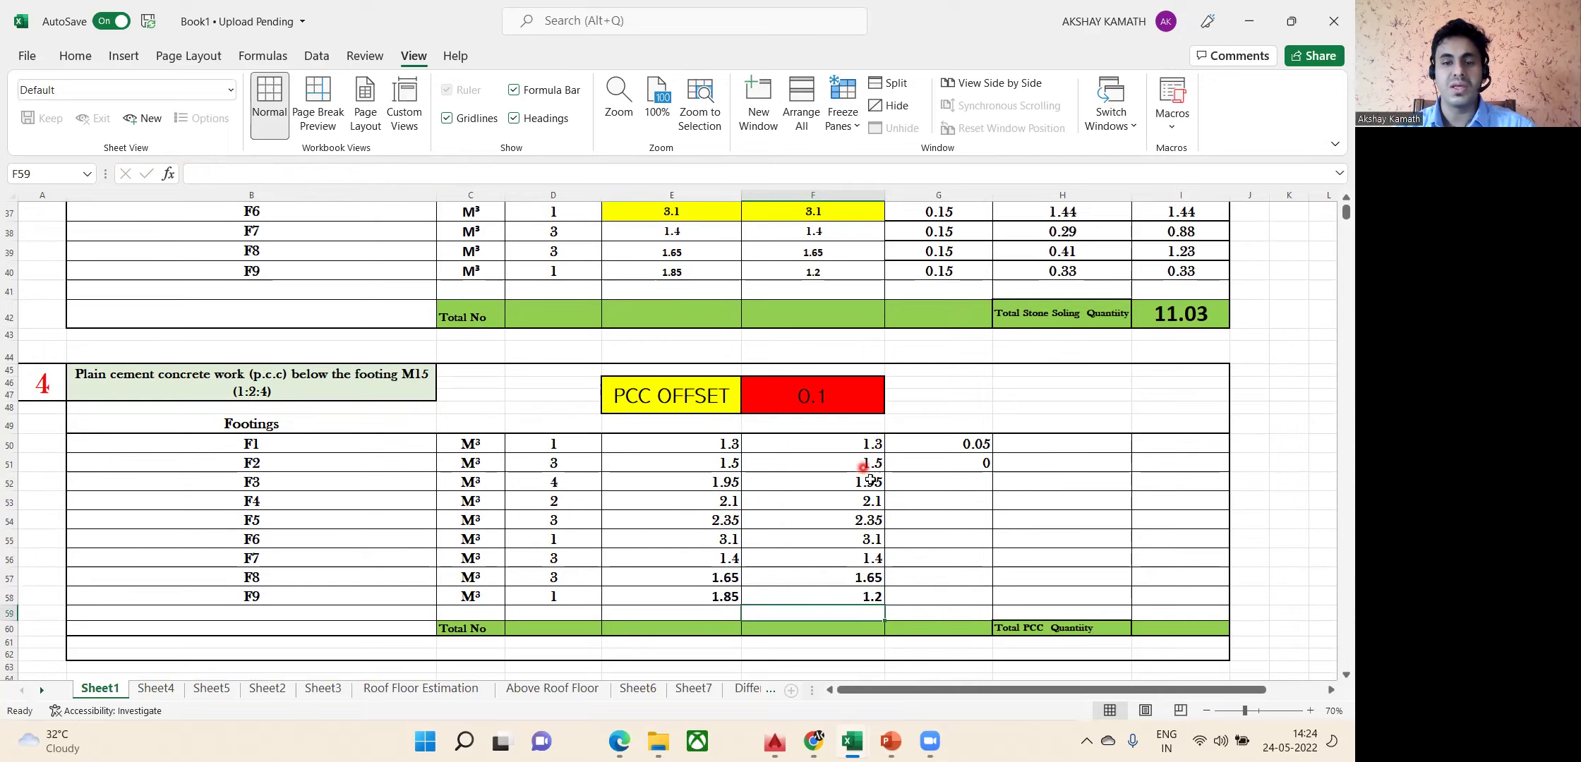
{"action": "scroll", "coordinate": [870, 480], "scroll_direction": "up", "scroll_amount": 1}
{"action": "scroll", "coordinate": [917, 498], "scroll_direction": "up", "scroll_amount": 1}
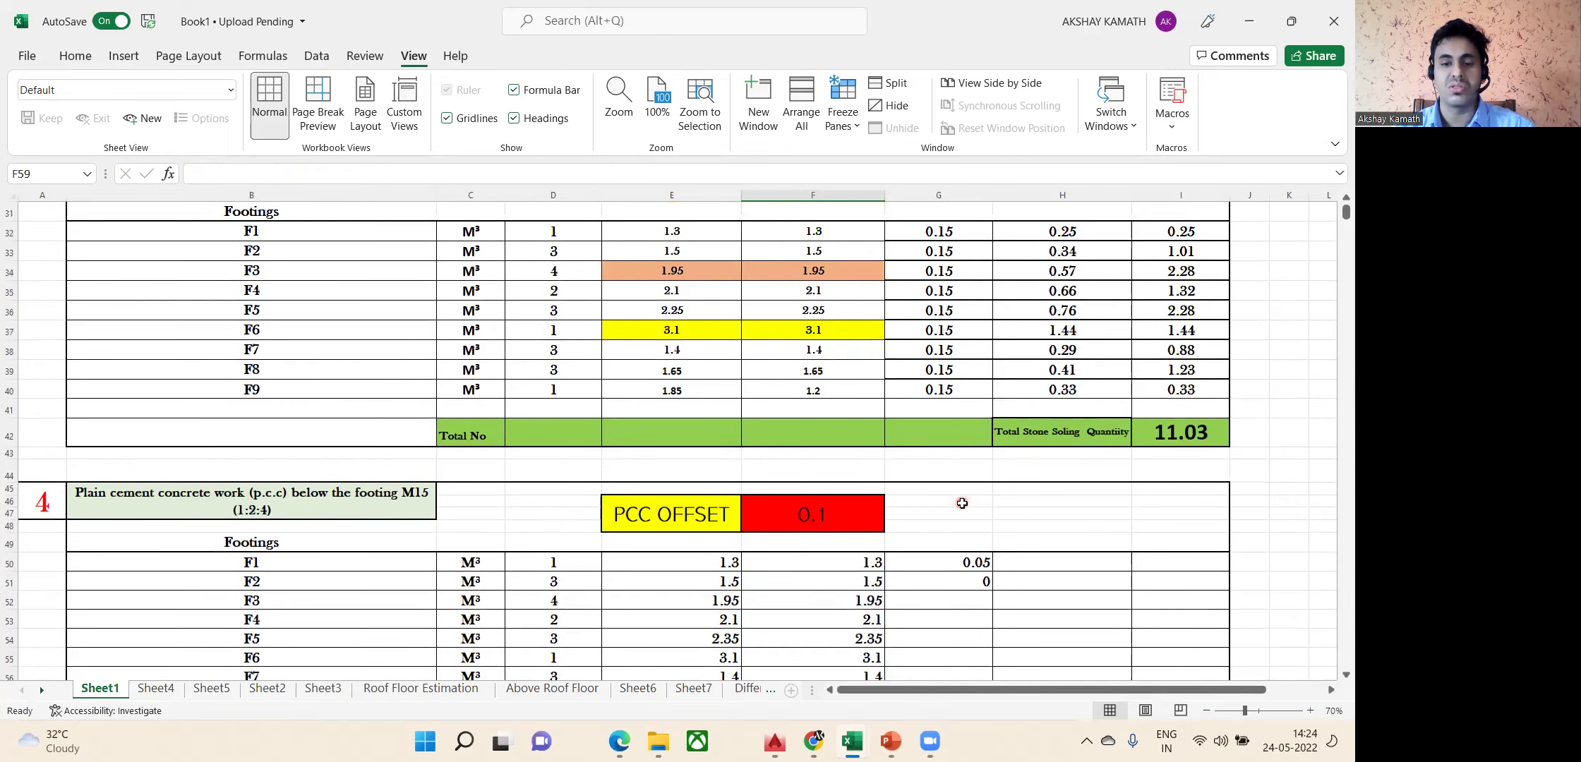
{"action": "scroll", "coordinate": [880, 560], "scroll_direction": "down", "scroll_amount": 1}
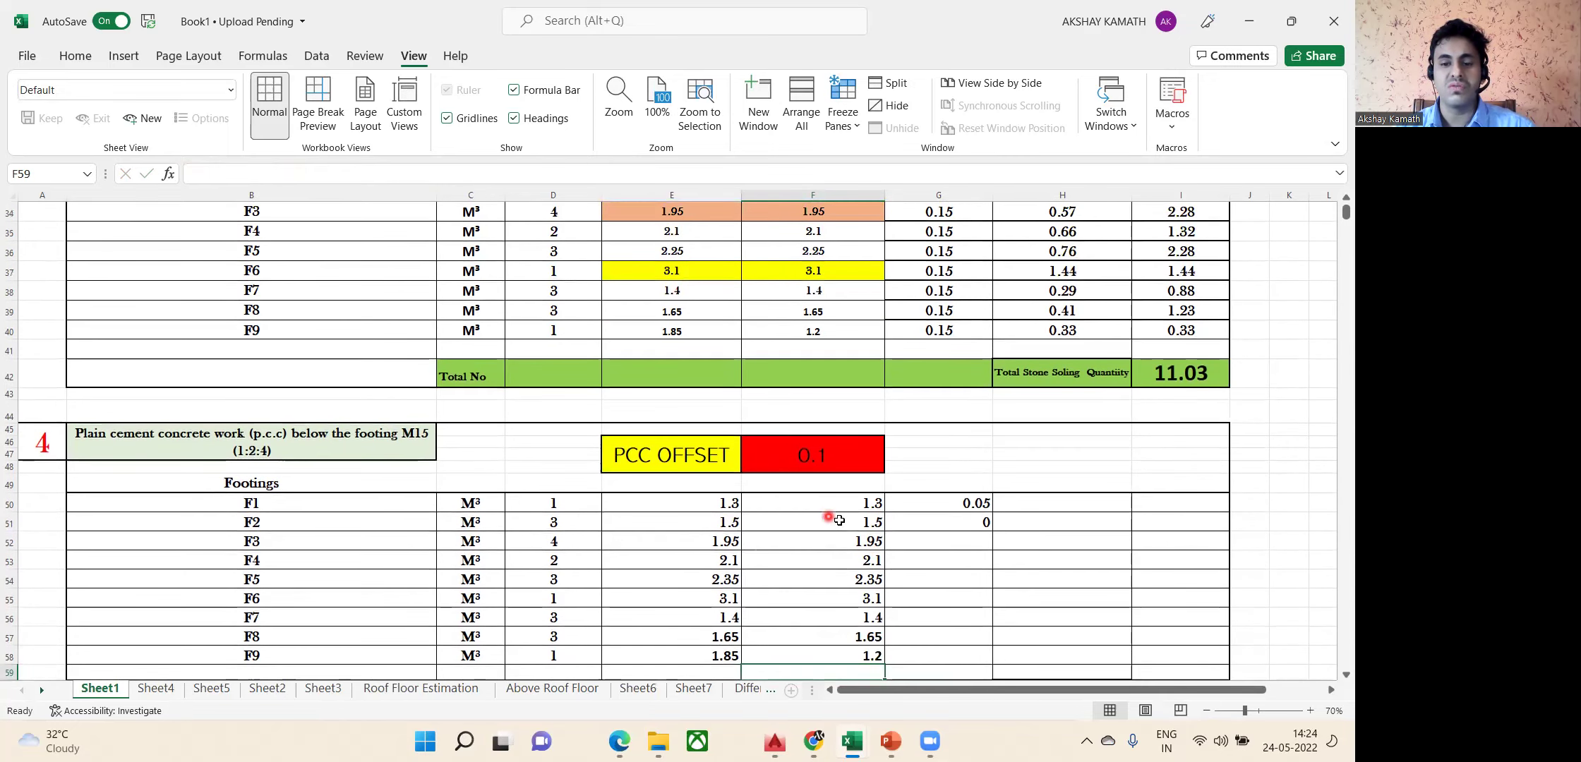
{"action": "scroll", "coordinate": [774, 270], "scroll_direction": "up", "scroll_amount": 1}
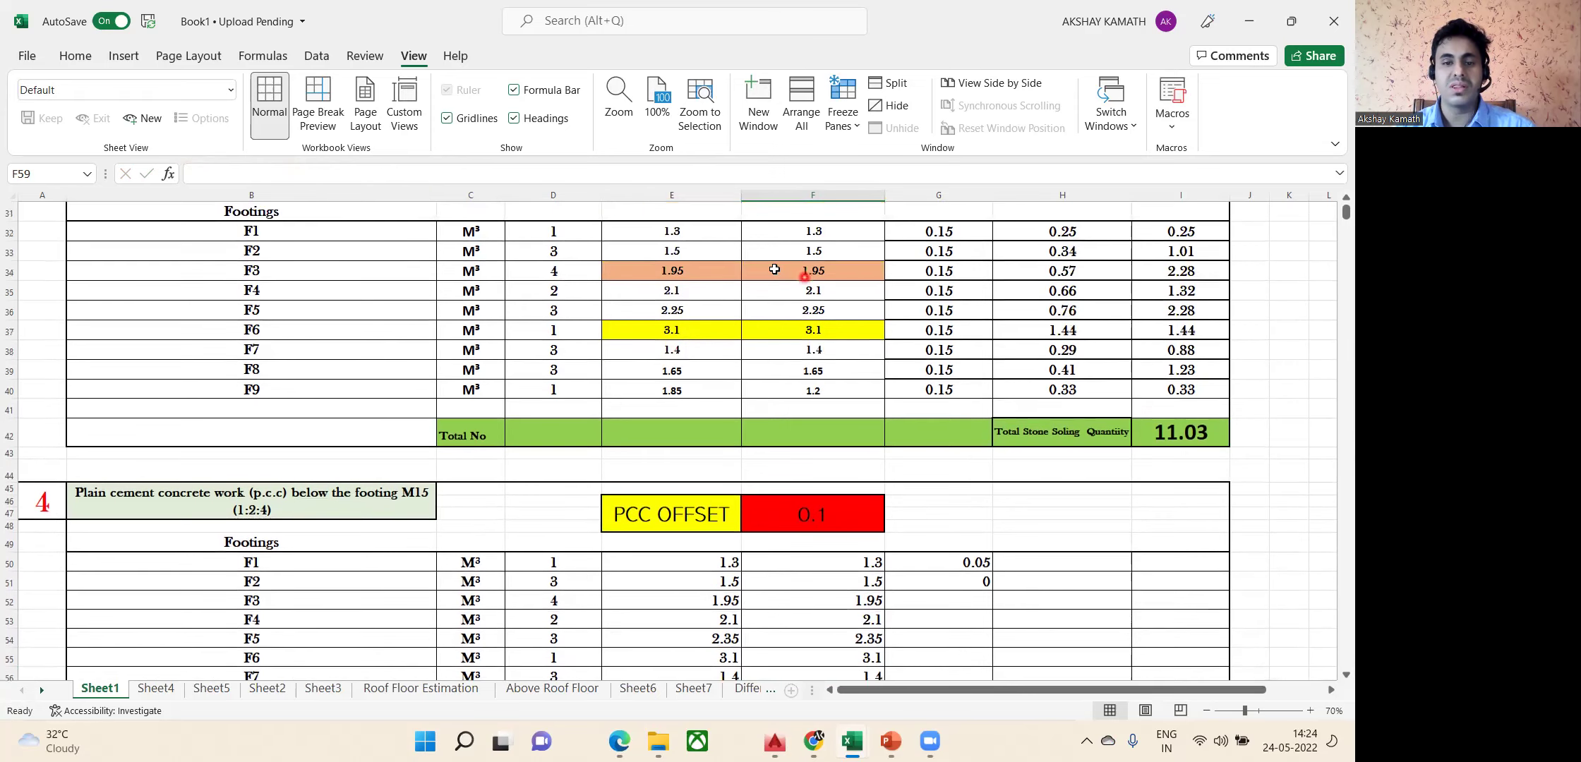
{"action": "scroll", "coordinate": [810, 330], "scroll_direction": "down", "scroll_amount": 2}
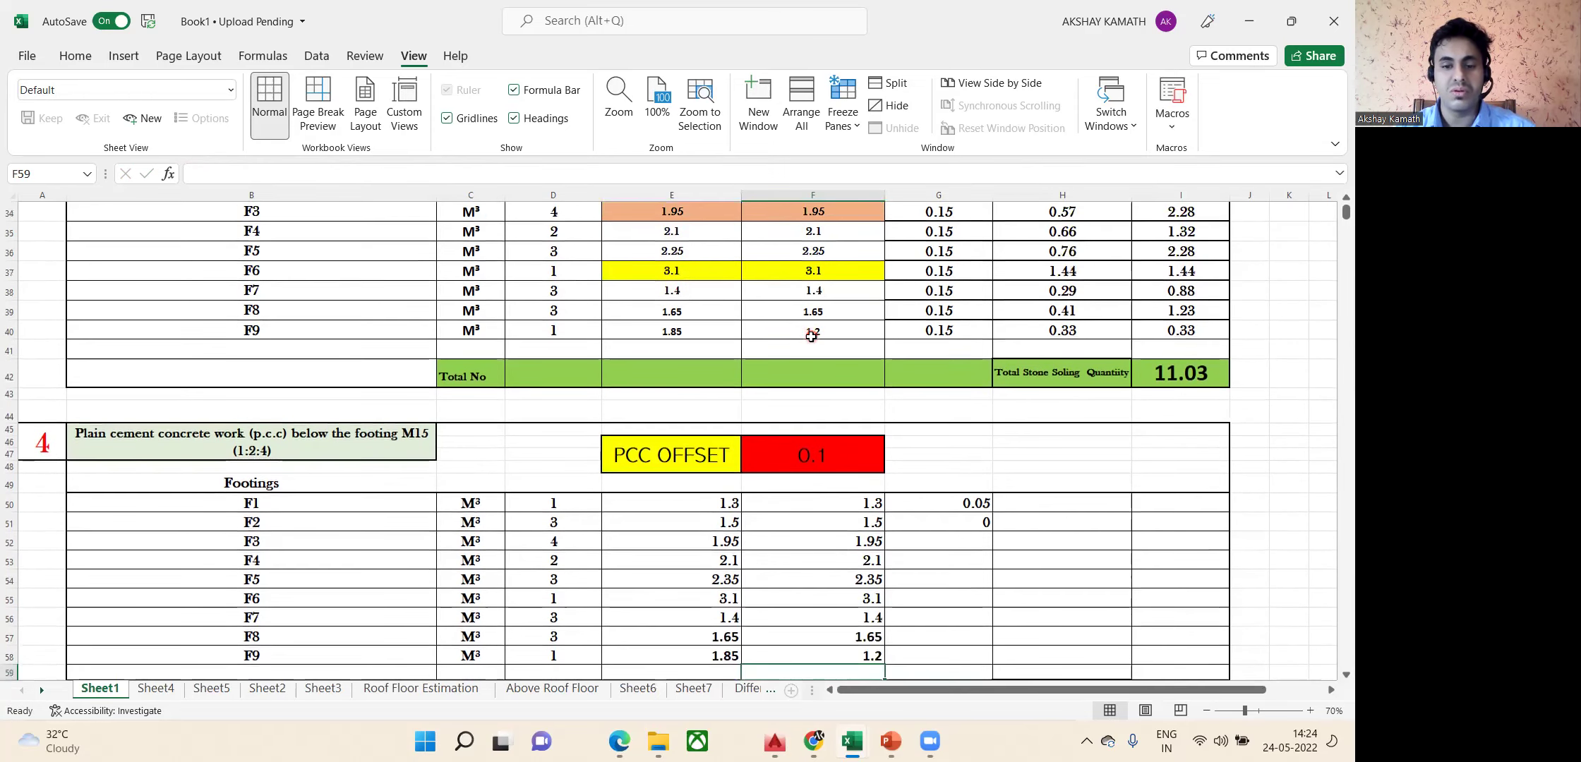
{"action": "scroll", "coordinate": [827, 359], "scroll_direction": "down", "scroll_amount": 1, "text": "ctrl"}
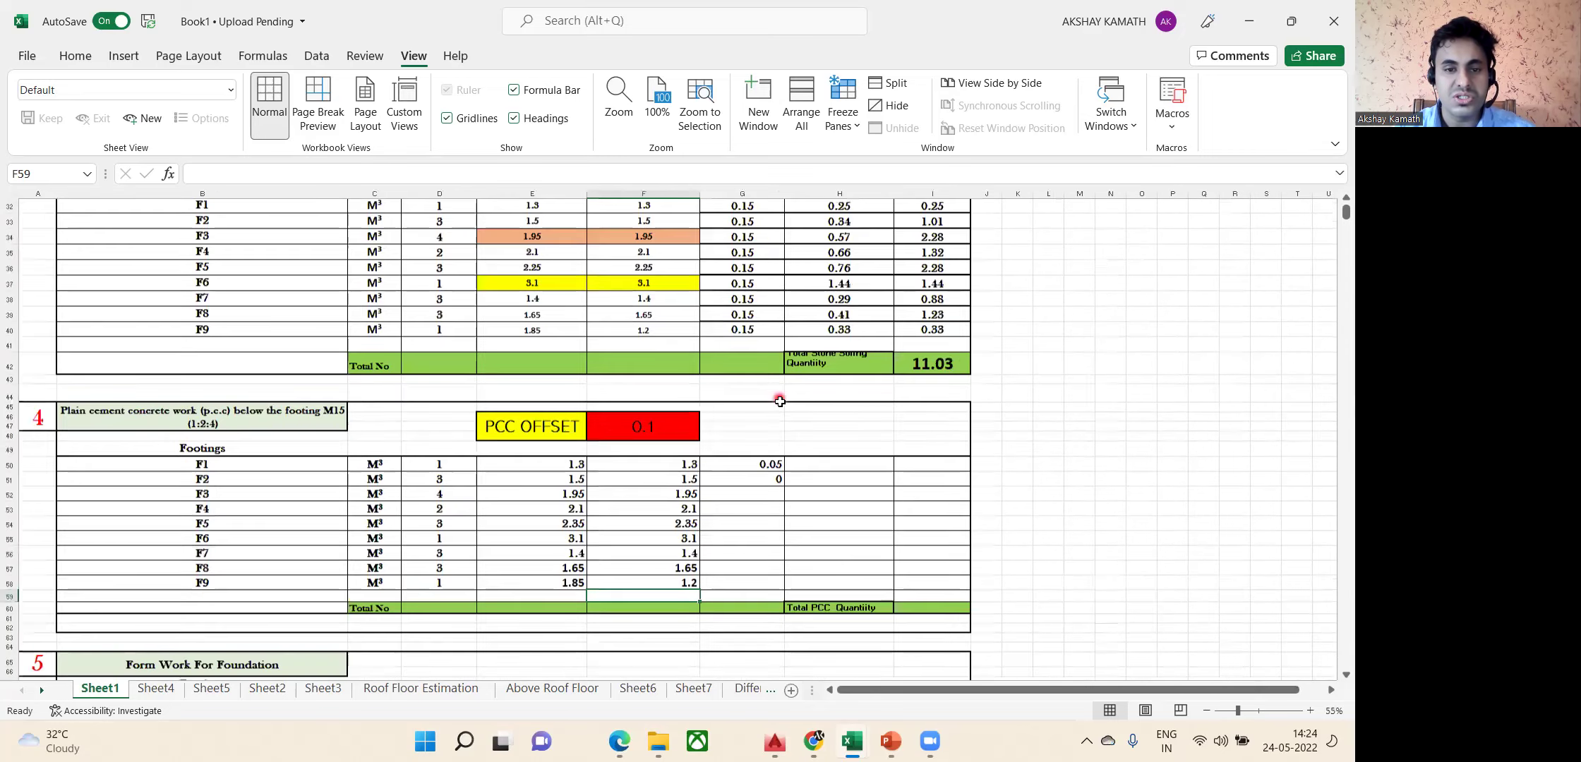
{"action": "scroll", "coordinate": [779, 400], "scroll_direction": "up", "scroll_amount": 1}
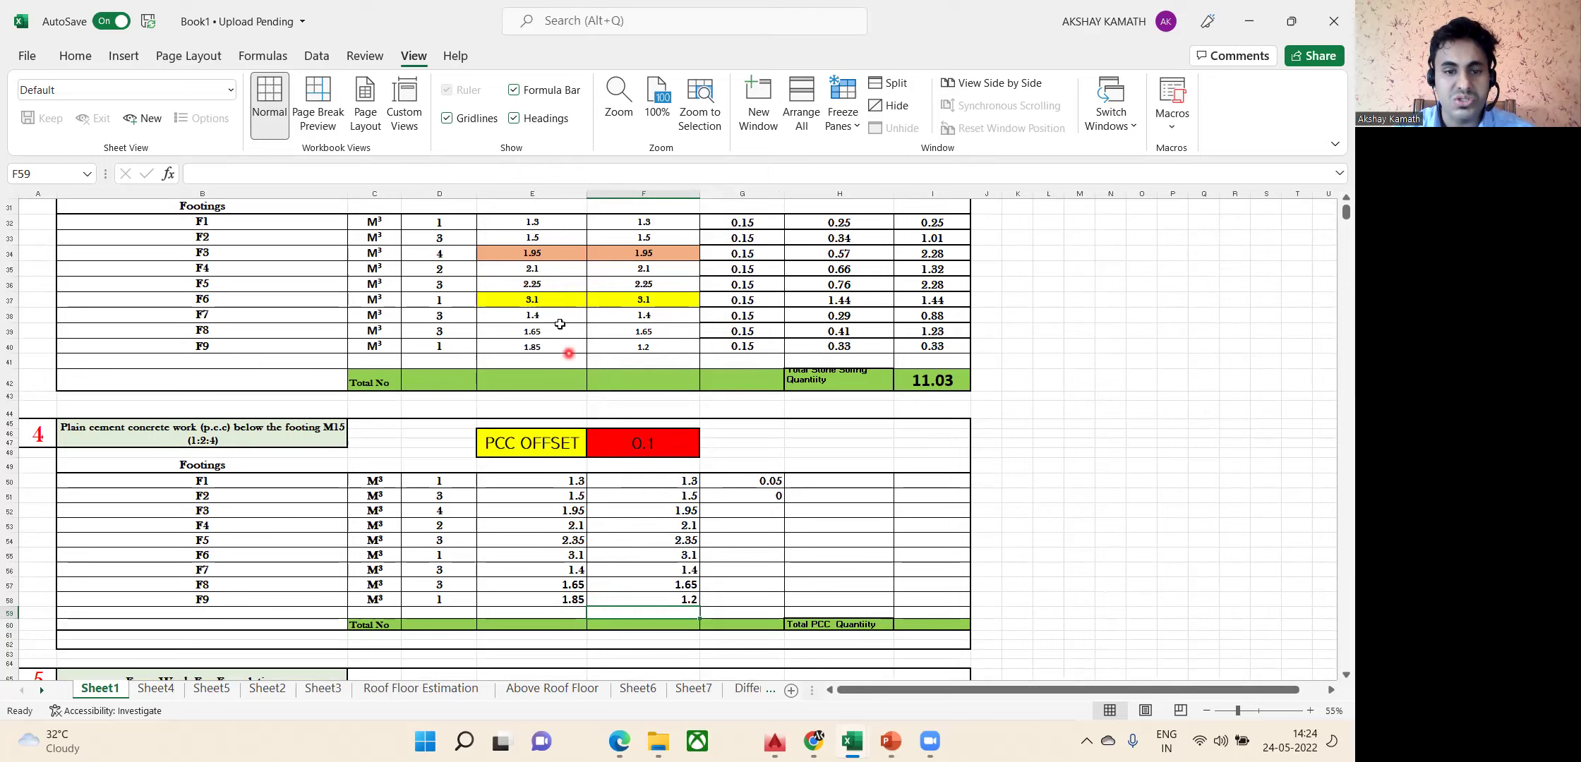
Correct footing F5's first stone soling dimension in cell E36 to the formula =2.25+F28.
{"action": "left_click", "coordinate": [549, 285]}
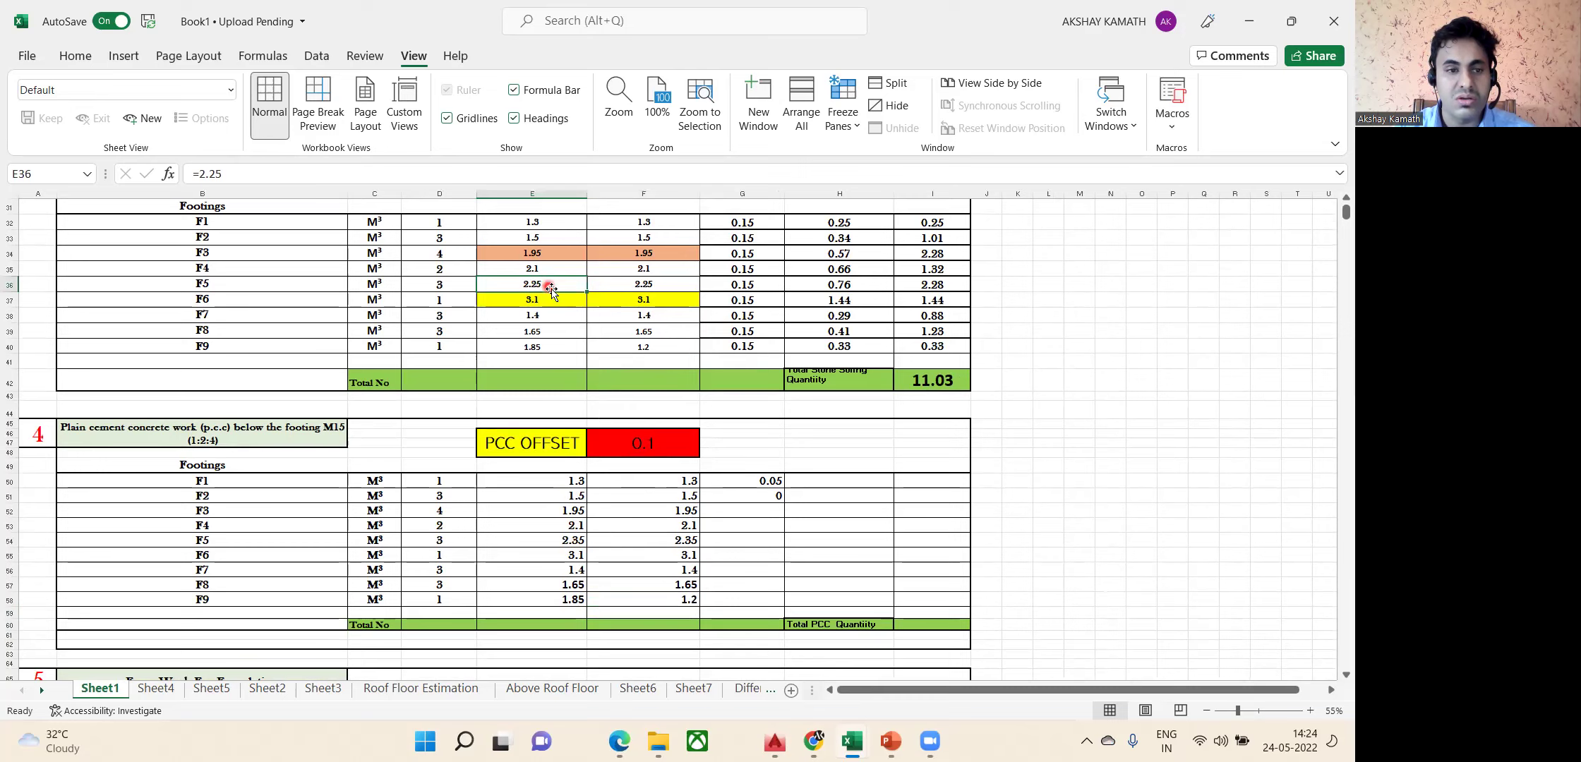
{"action": "scroll", "coordinate": [569, 305], "scroll_direction": "up", "scroll_amount": 2}
{"action": "left_click", "coordinate": [547, 362]}
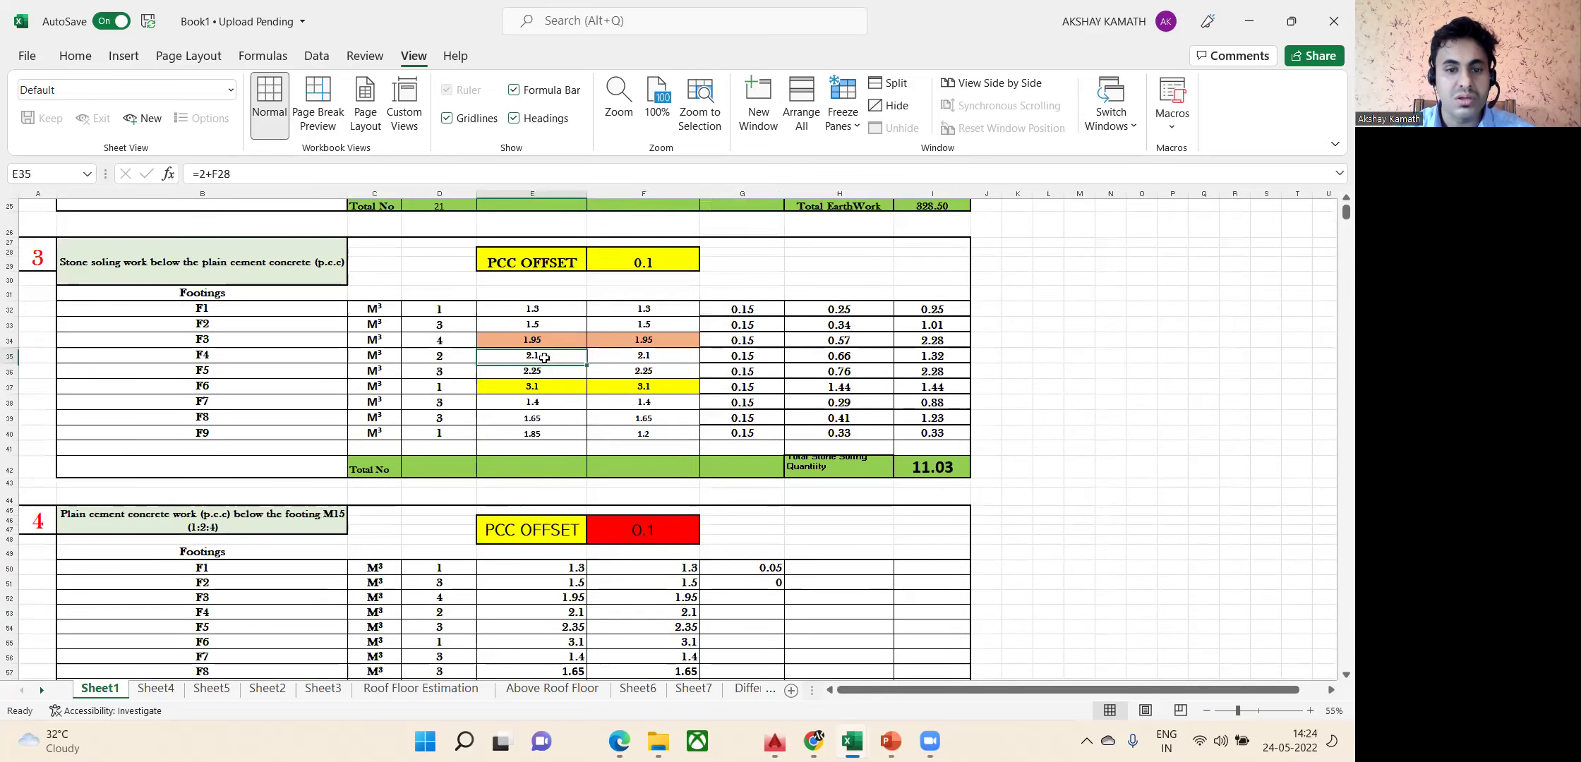
{"action": "left_click", "coordinate": [548, 370]}
{"action": "left_click", "coordinate": [337, 175]}
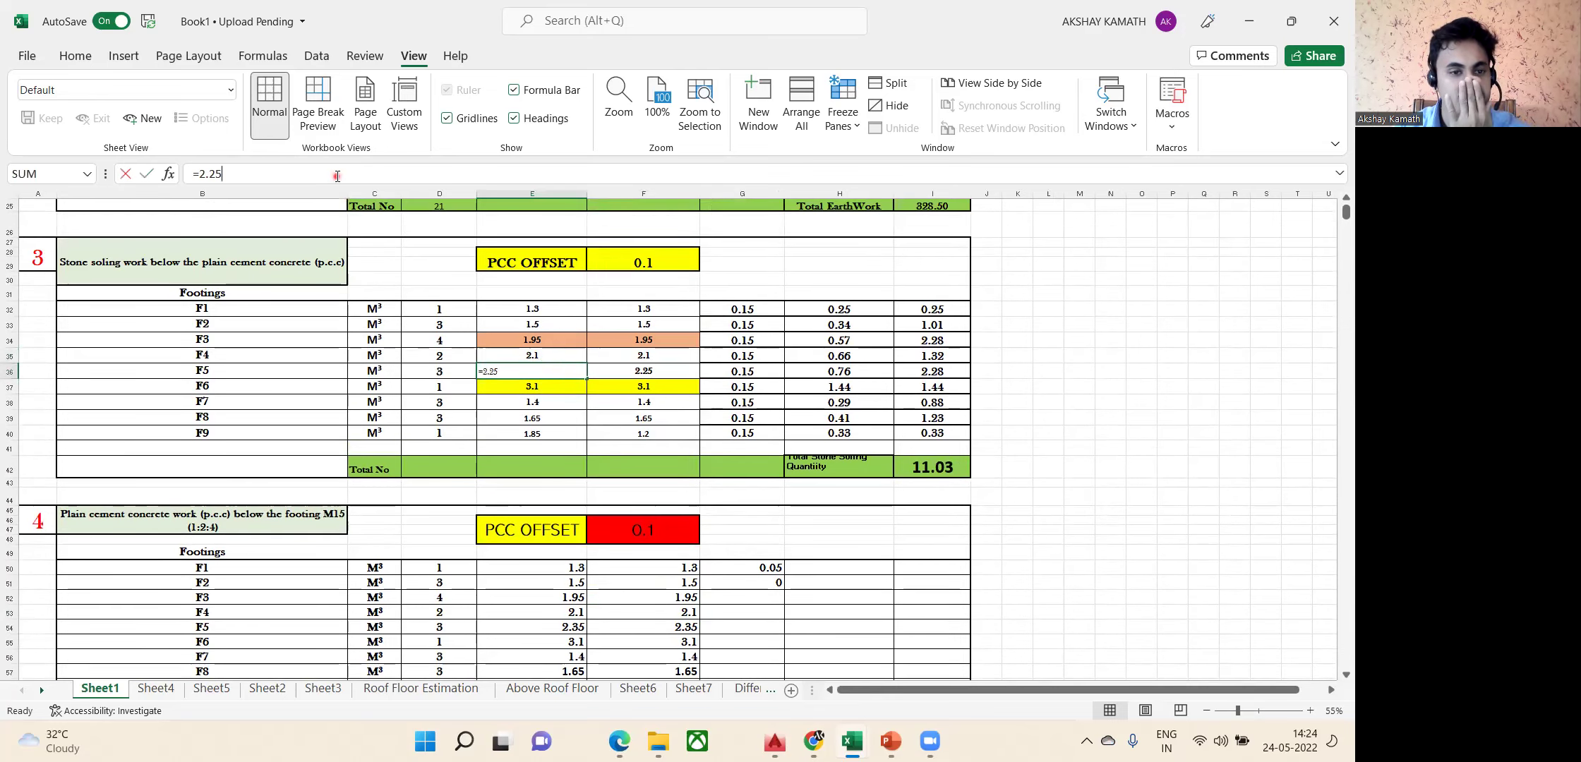
{"action": "type", "text": "+"}
{"action": "left_click", "coordinate": [653, 264]}
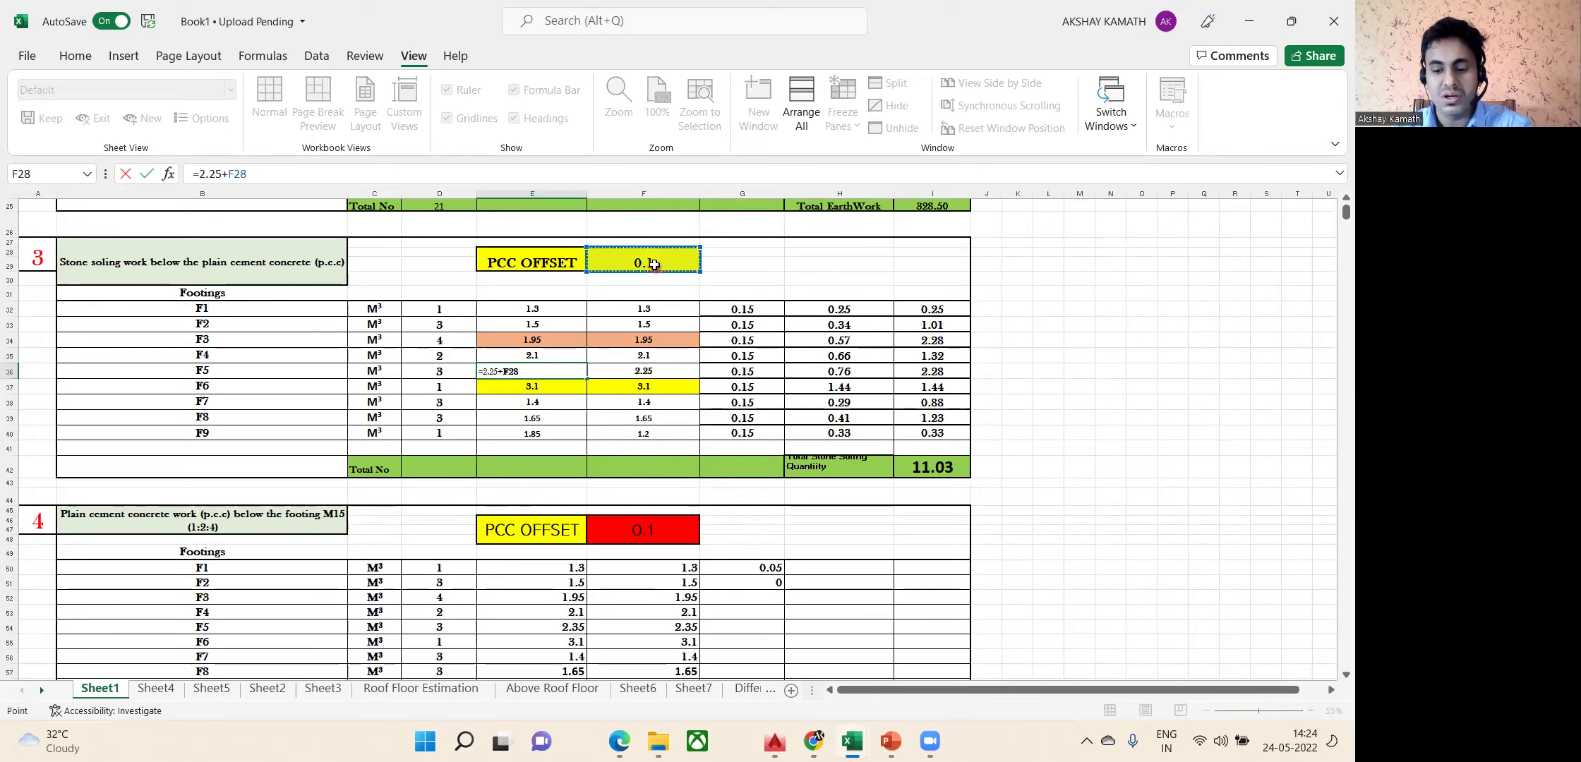
{"action": "key", "text": "Return"}
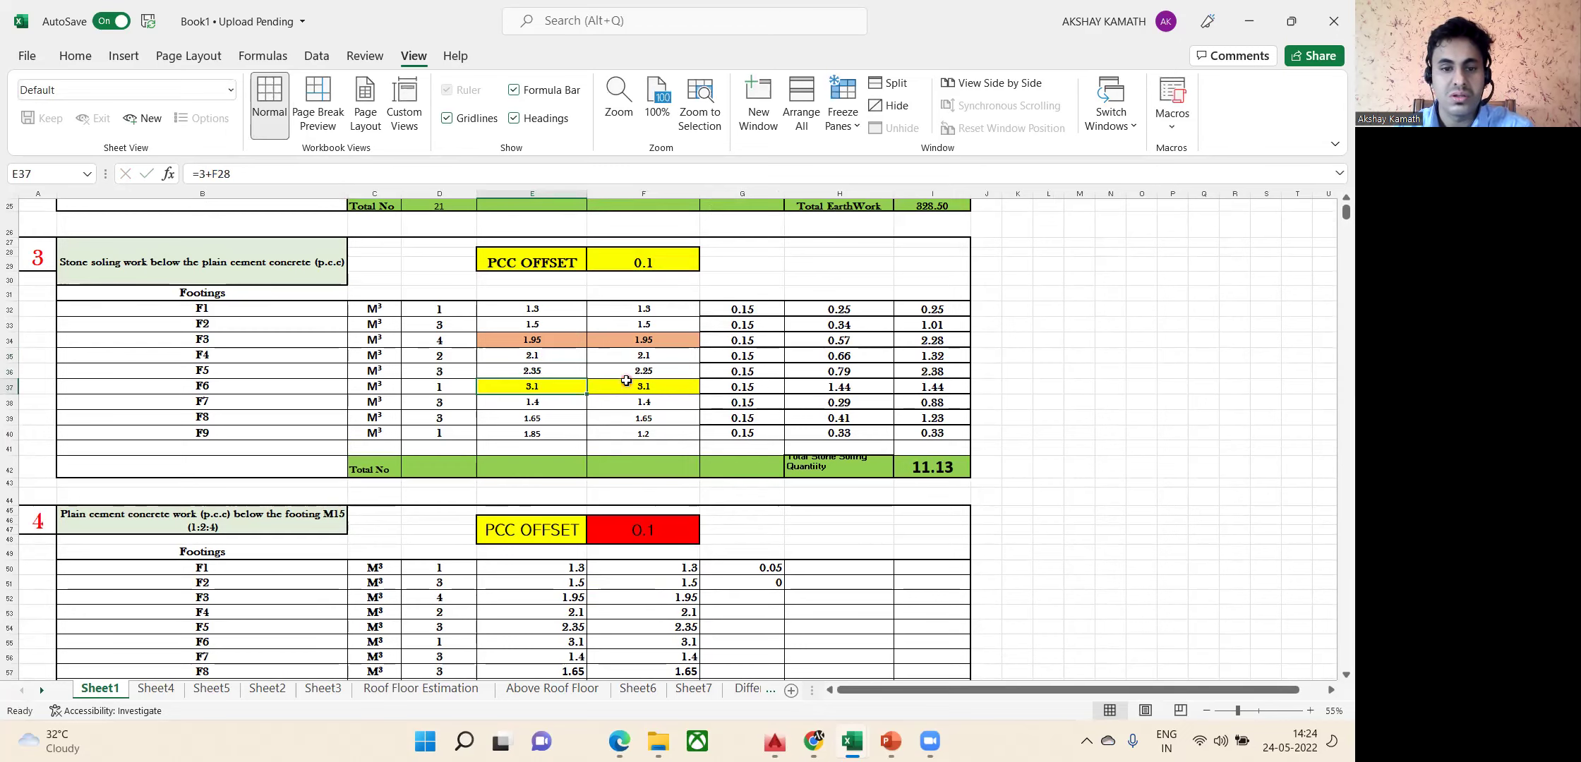
Add the stone soling section's PCC offset in F28 to footing F5's second dimension of 2.25 in cell F36.
{"action": "left_click", "coordinate": [538, 371]}
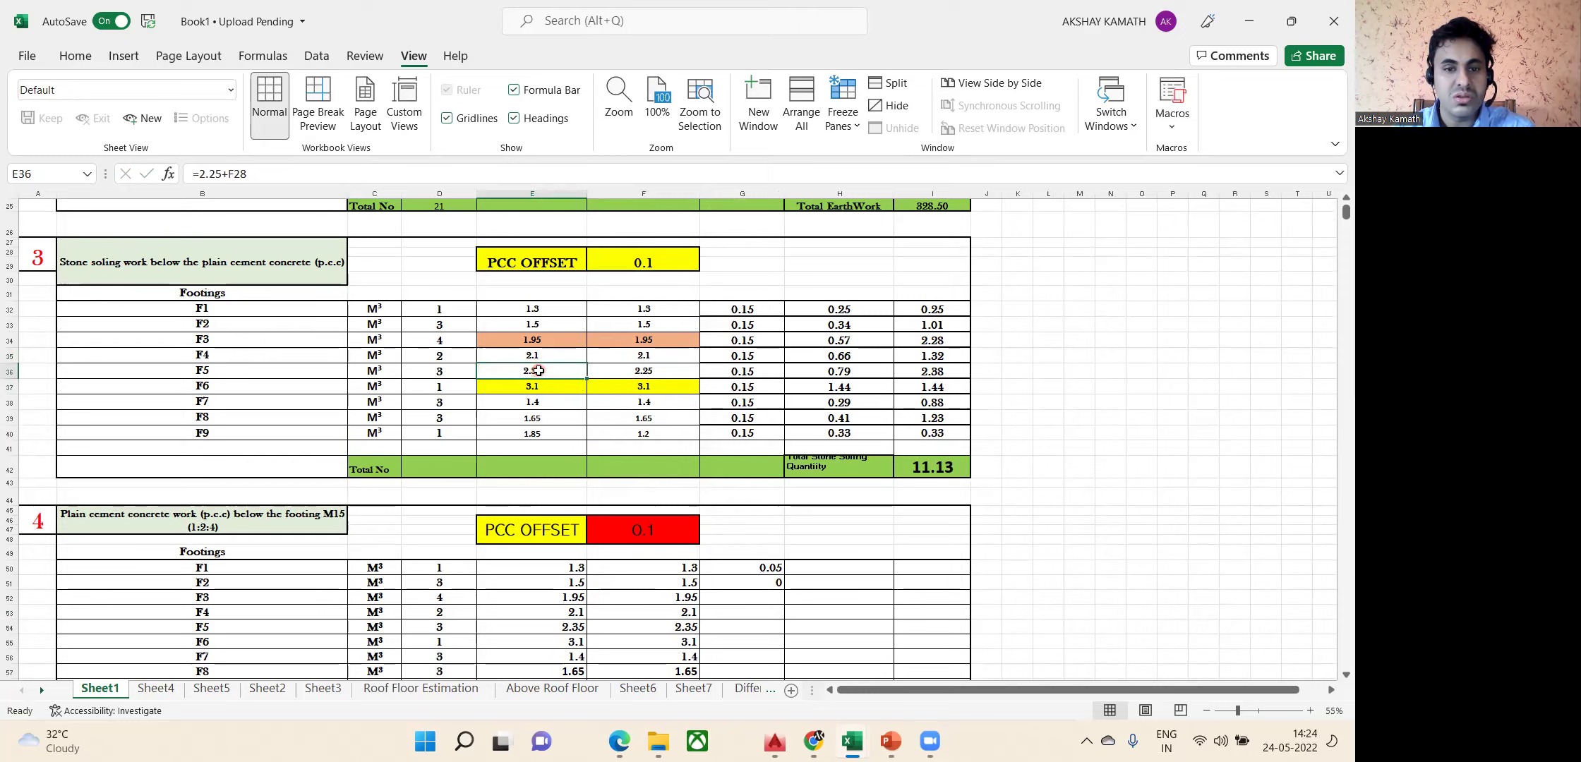
{"action": "left_click", "coordinate": [558, 356]}
{"action": "left_click", "coordinate": [557, 376]}
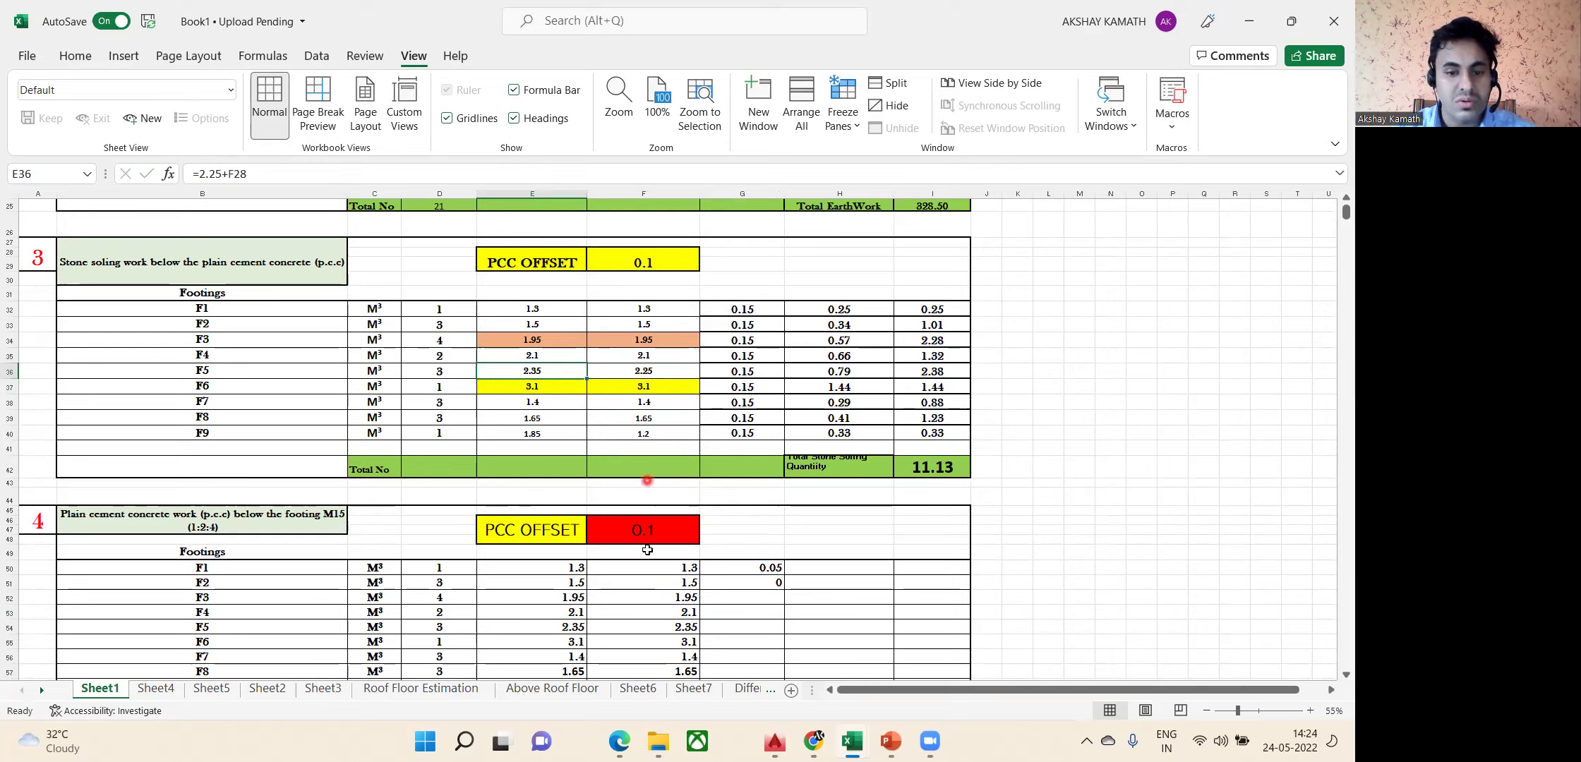
{"action": "left_click", "coordinate": [660, 372]}
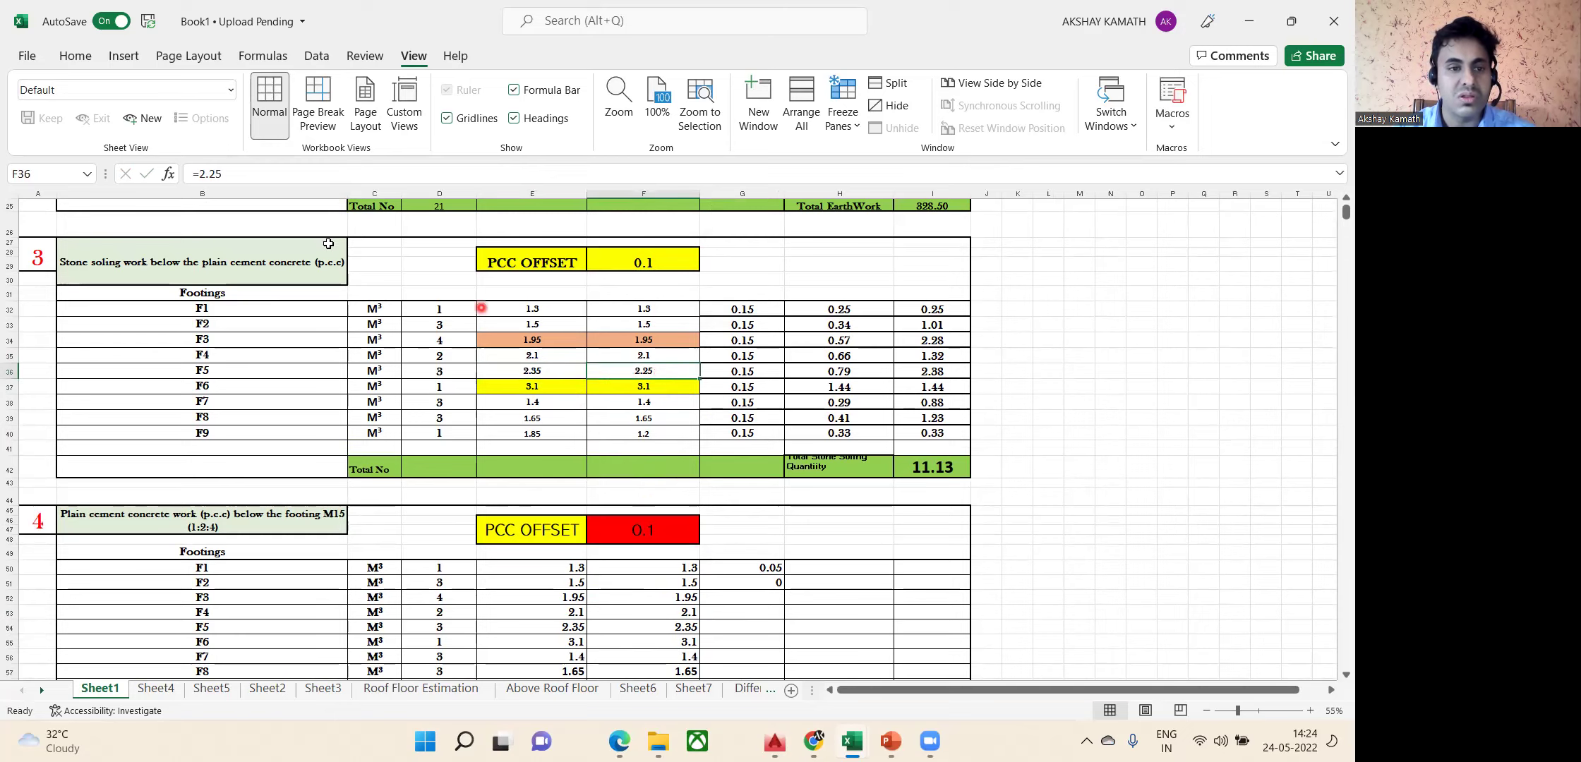
{"action": "type", "text": "=2.25+"}
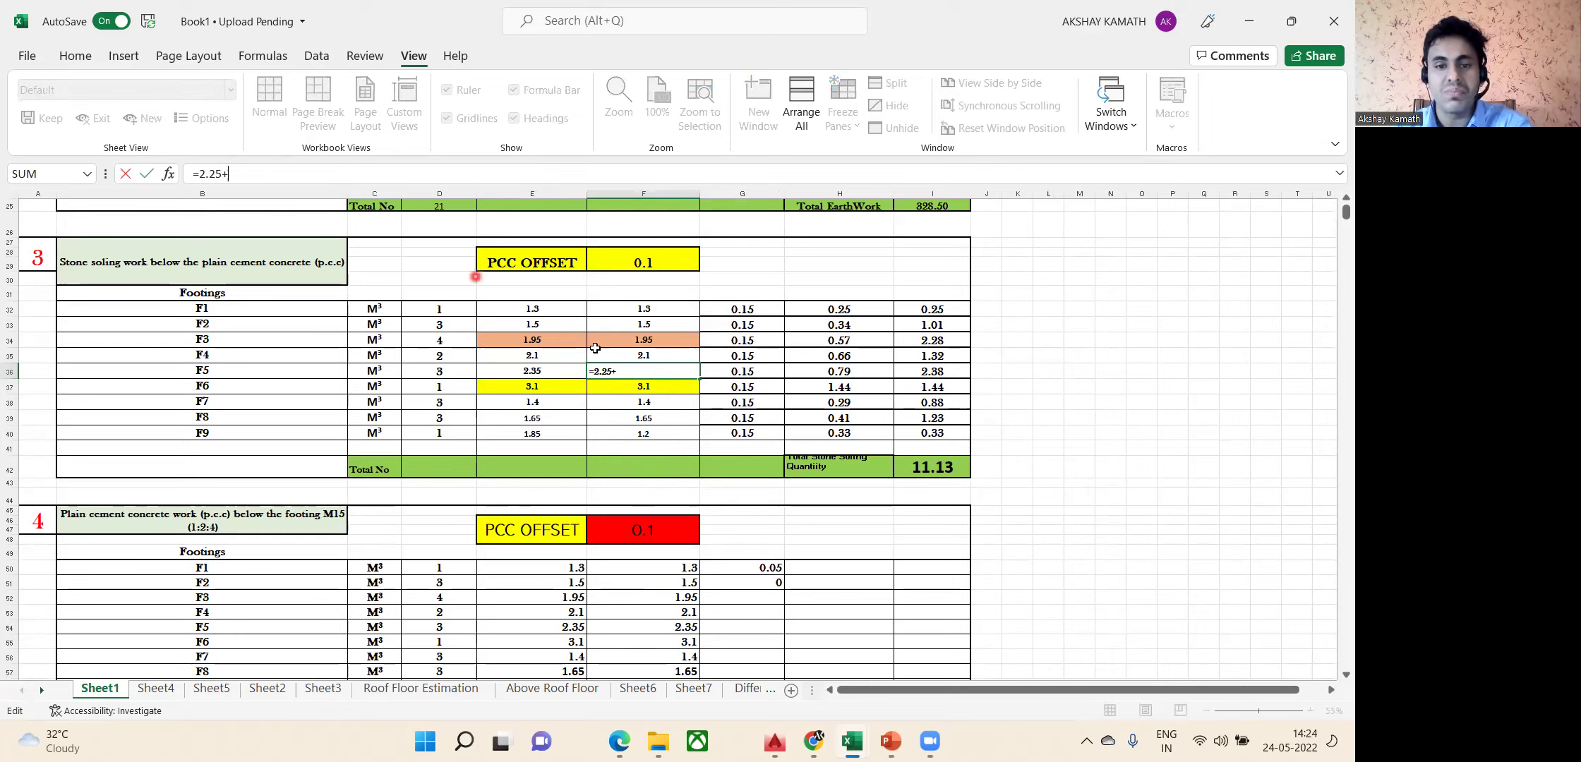
{"action": "left_click", "coordinate": [655, 264]}
{"action": "key", "text": "Return"}
{"action": "left_click", "coordinate": [1106, 483]}
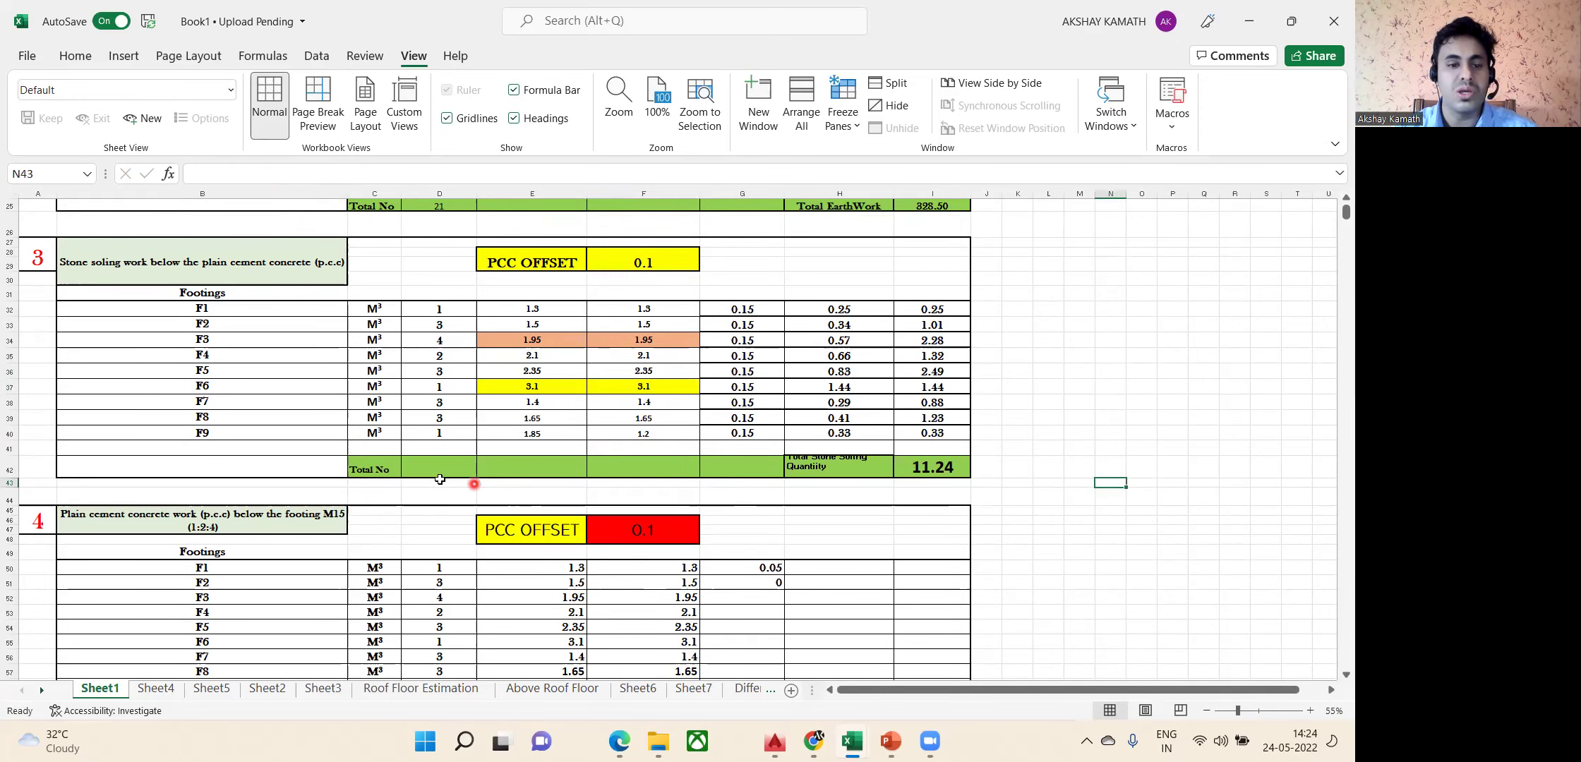
Increase the height of row 42 to fit the Total Stone Soling Quantity label, and review both footing tables.
{"action": "left_click_drag", "start_coordinate": [14, 476], "coordinate": [14, 487]}
{"action": "scroll", "coordinate": [581, 358], "scroll_direction": "down", "scroll_amount": 1}
{"action": "left_click", "coordinate": [536, 334]}
{"action": "scroll", "coordinate": [709, 565], "scroll_direction": "down", "scroll_amount": 1}
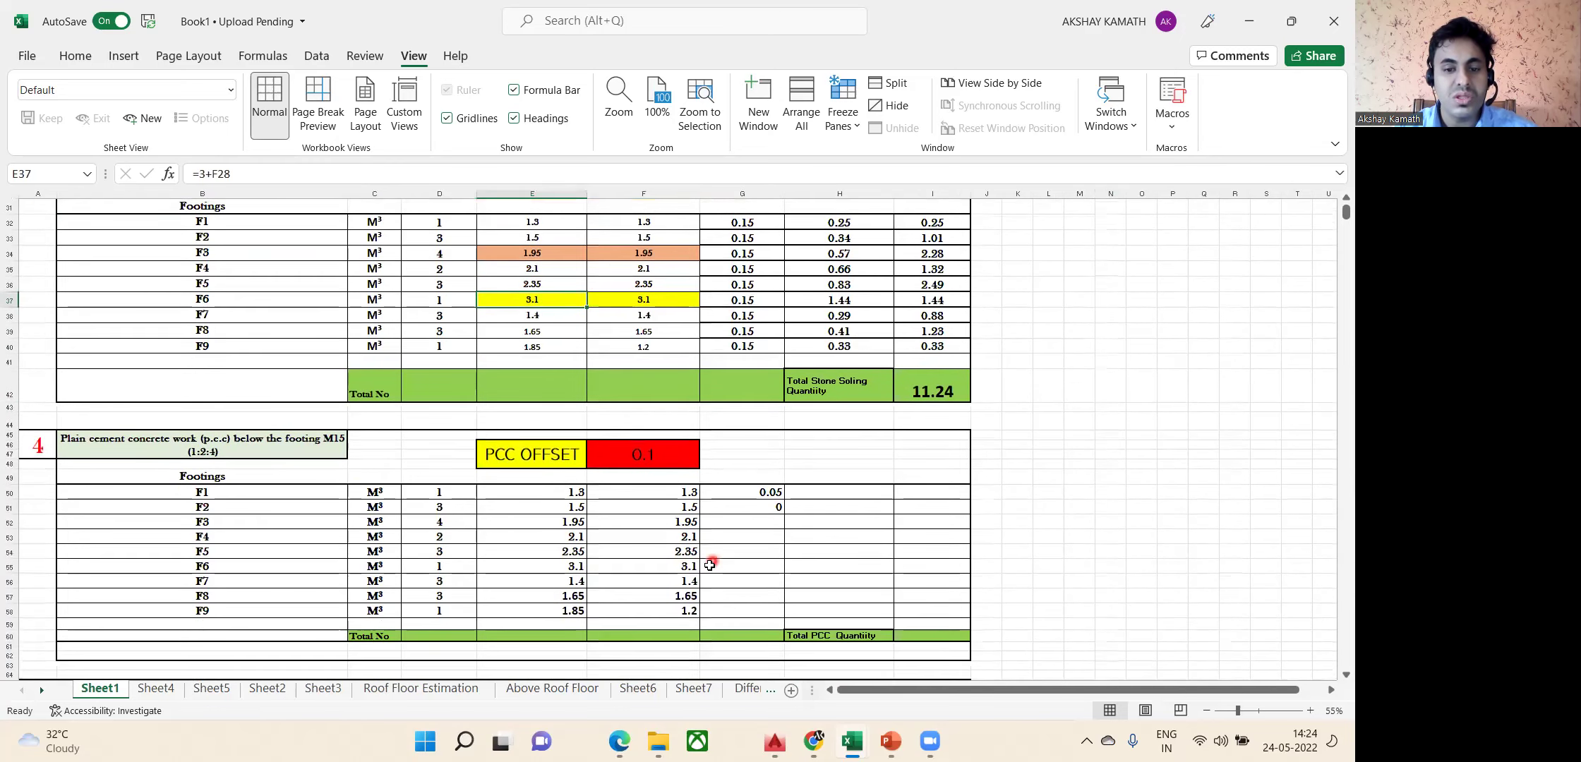
{"action": "scroll", "coordinate": [707, 565], "scroll_direction": "up", "scroll_amount": 1}
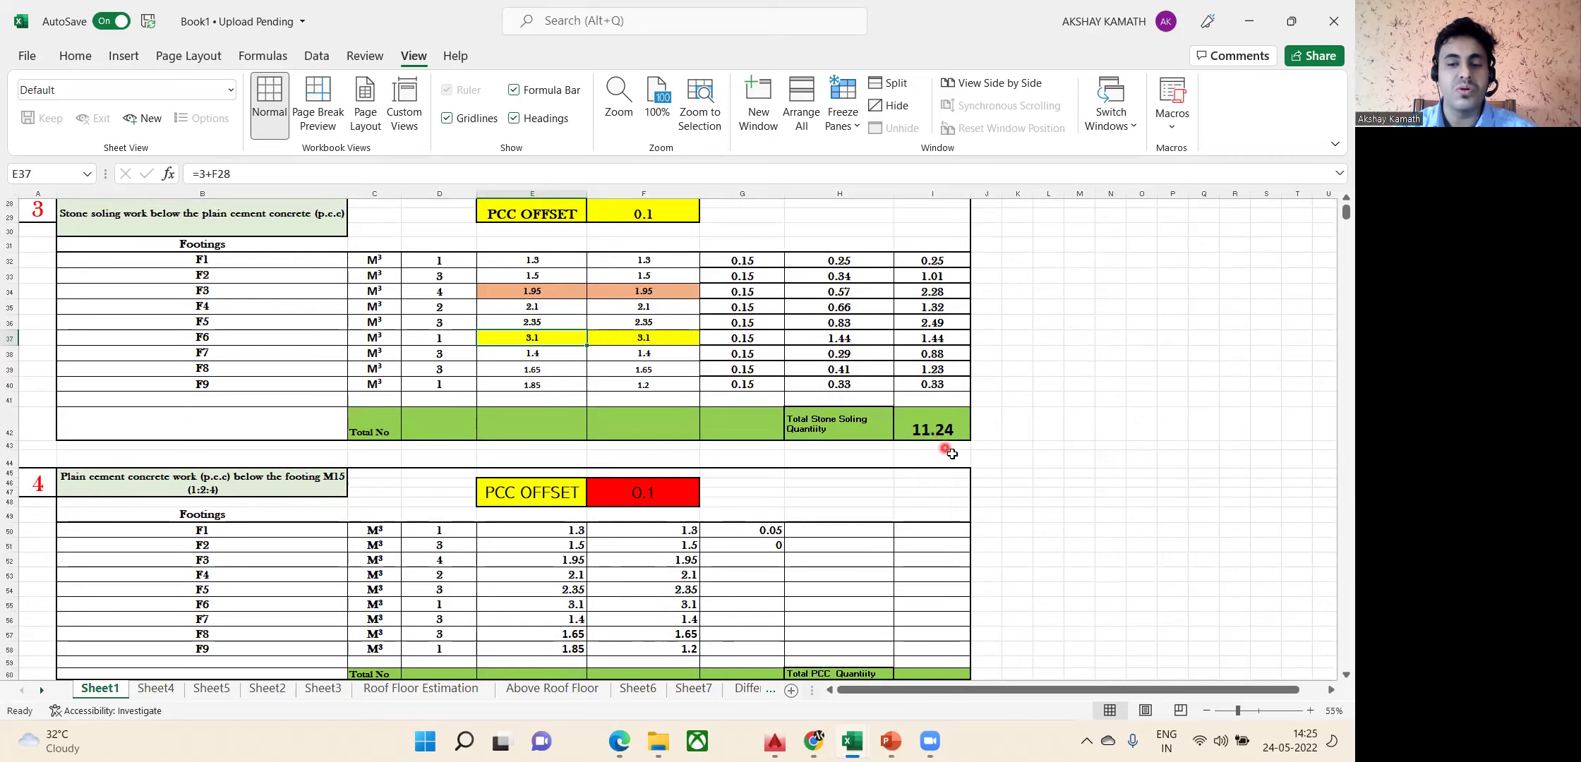
Center the 0.05 PCC thickness in cell G50 and fill it down to G58 for footings F1 to F9.
{"action": "scroll", "coordinate": [970, 433], "scroll_direction": "down", "scroll_amount": 2}
{"action": "left_click", "coordinate": [771, 446]}
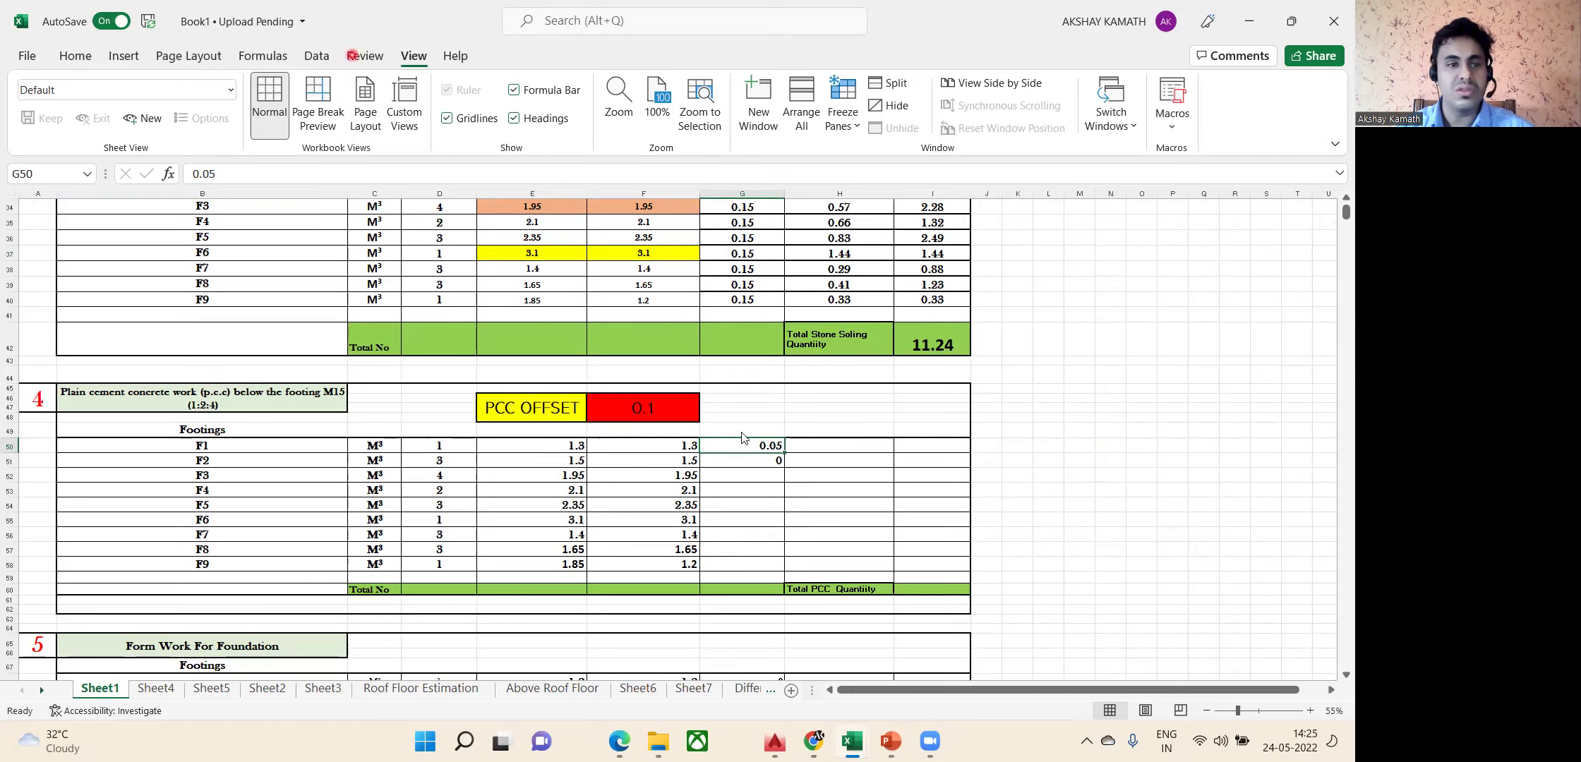
{"action": "left_click", "coordinate": [1045, 488]}
{"action": "left_click", "coordinate": [75, 56]}
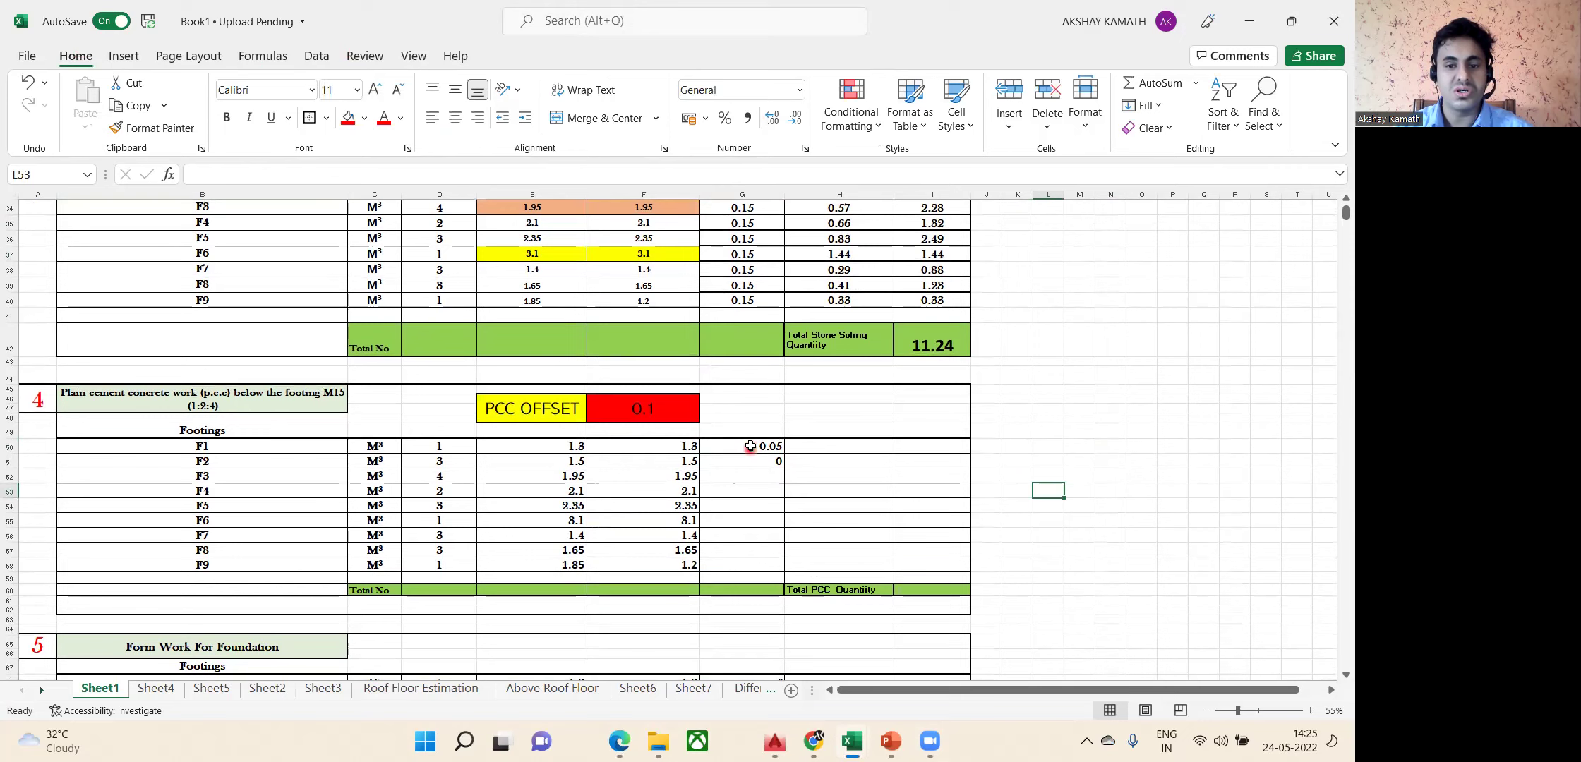
{"action": "left_click", "coordinate": [750, 449]}
{"action": "left_click", "coordinate": [456, 118]}
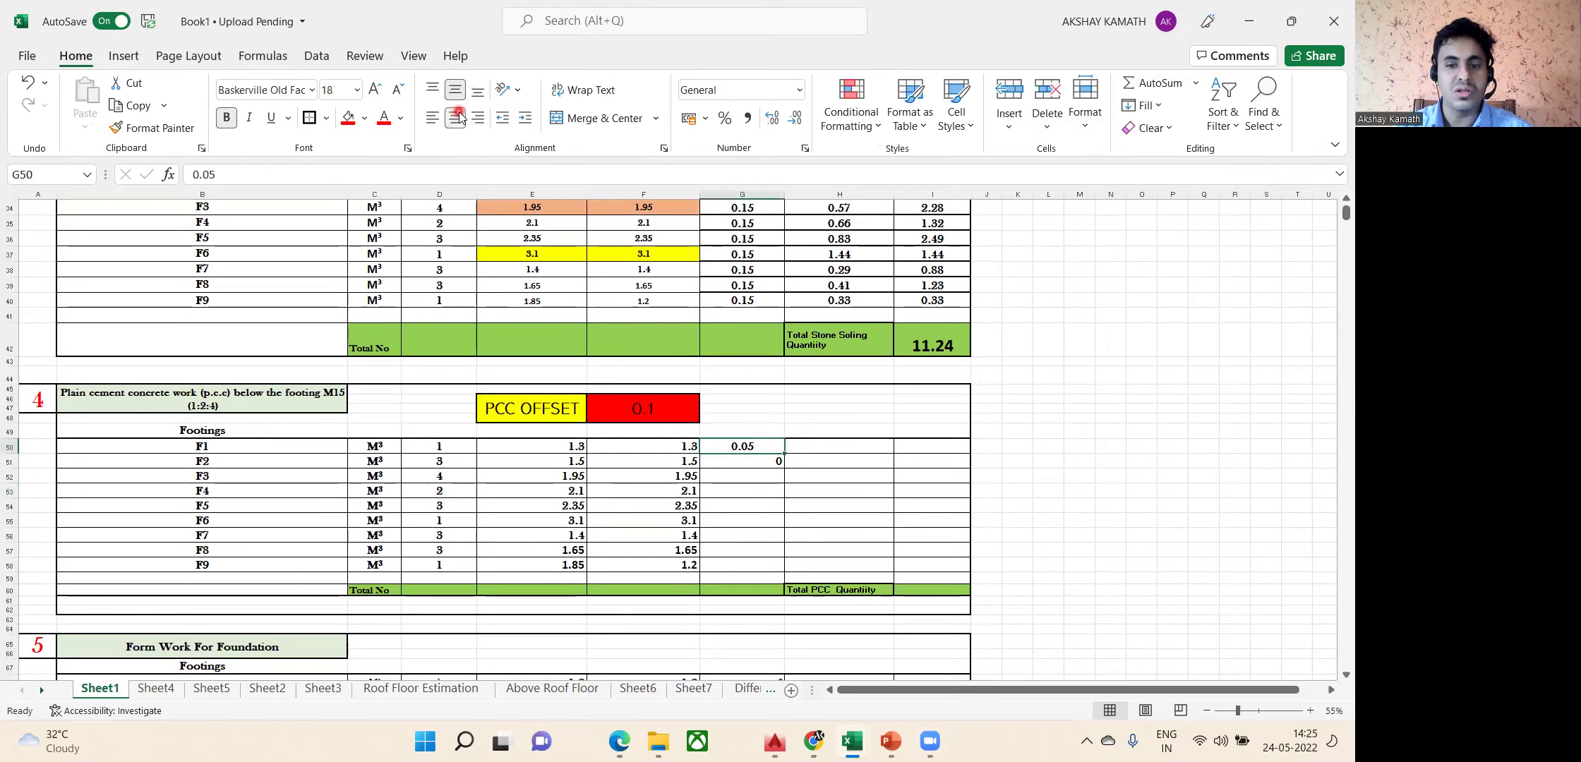
{"action": "left_click_drag", "start_coordinate": [783, 455], "coordinate": [788, 570]}
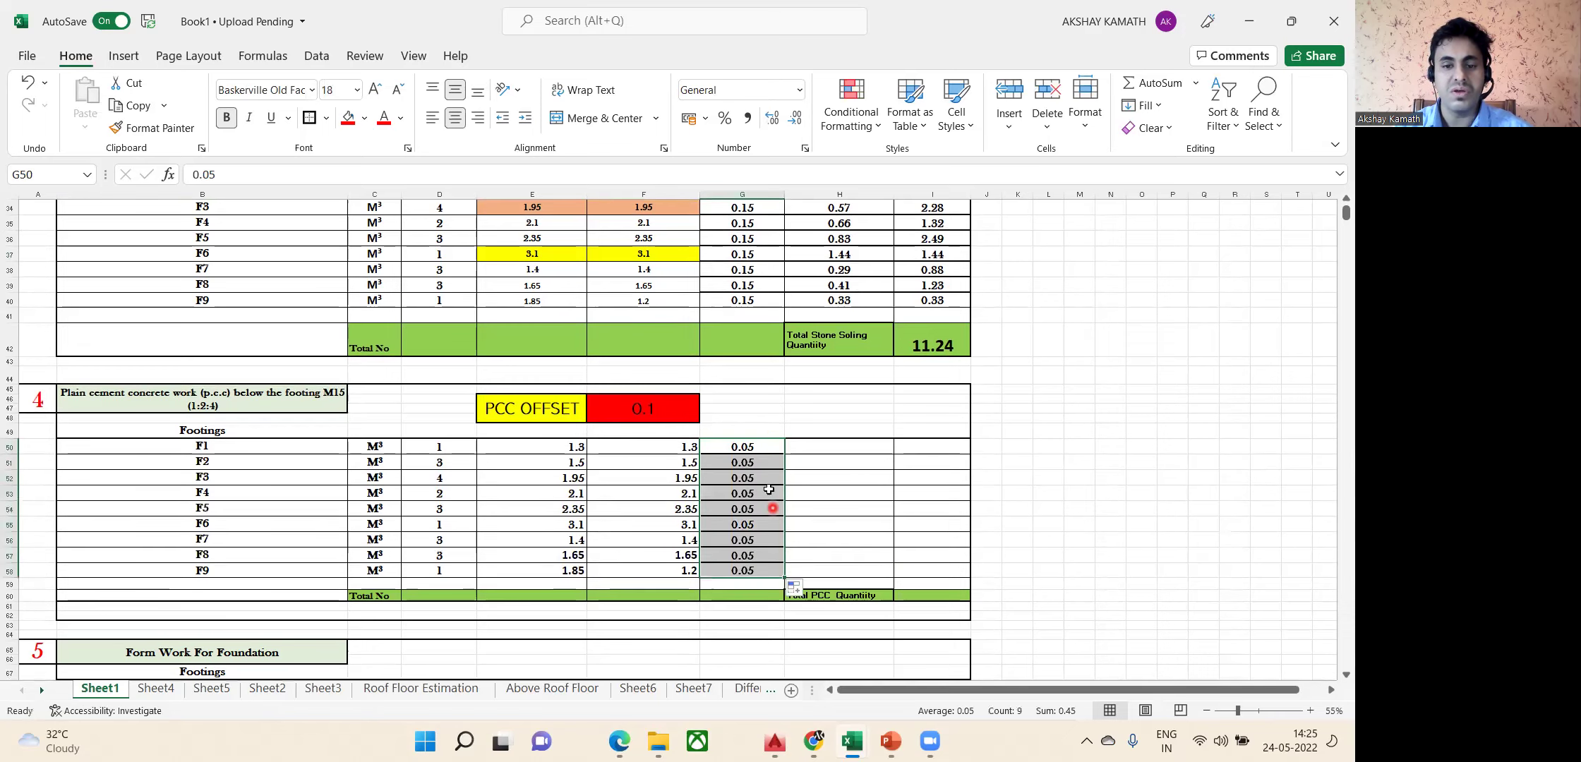
{"action": "left_click", "coordinate": [1141, 554]}
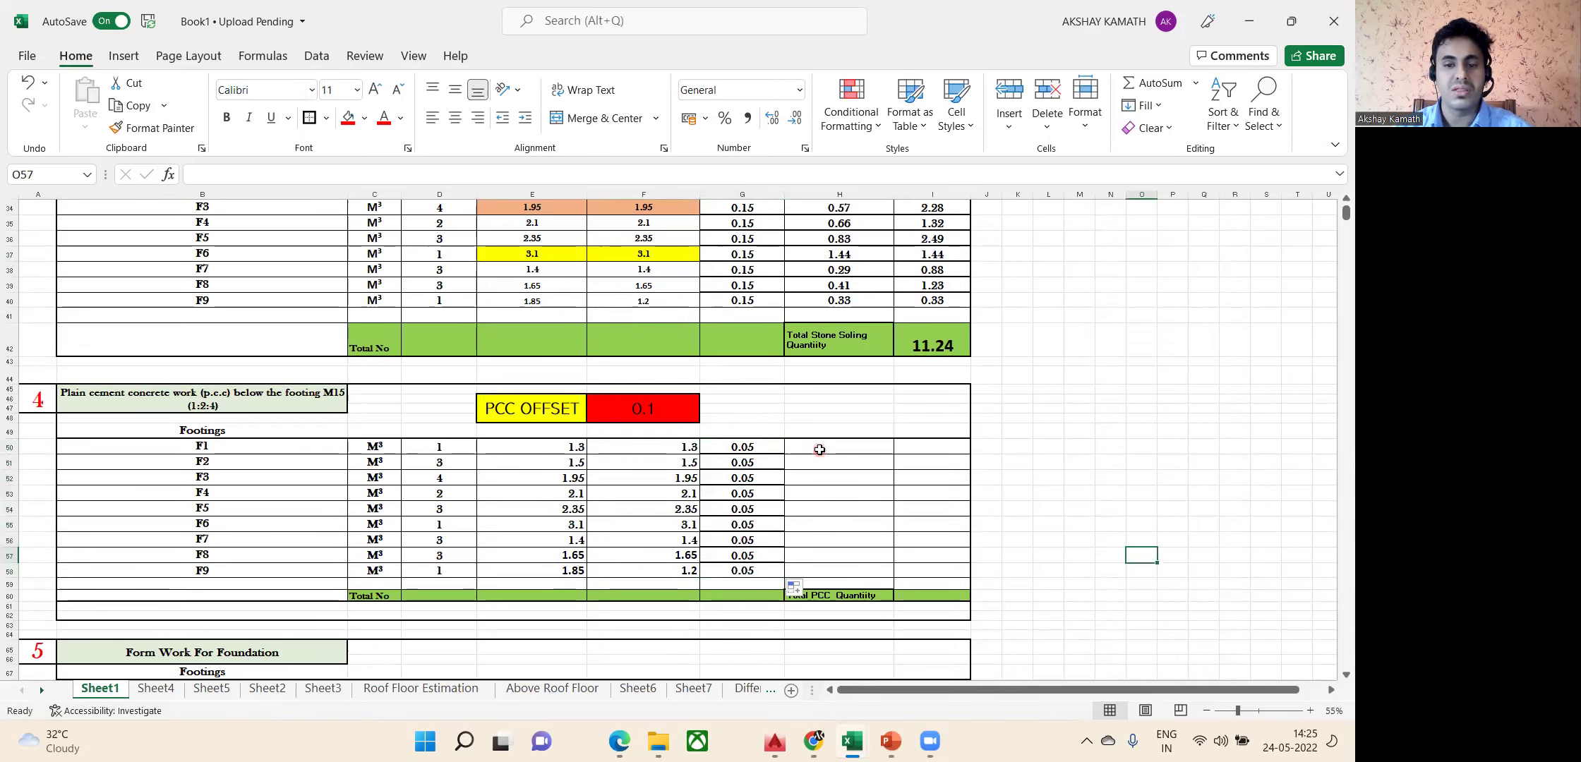
Calculate footing F1's PCC volume in H50 as =E50*F50*G50 and fill the formula down to H58 for F9.
{"action": "double_click", "coordinate": [820, 449]}
{"action": "type", "text": "="}
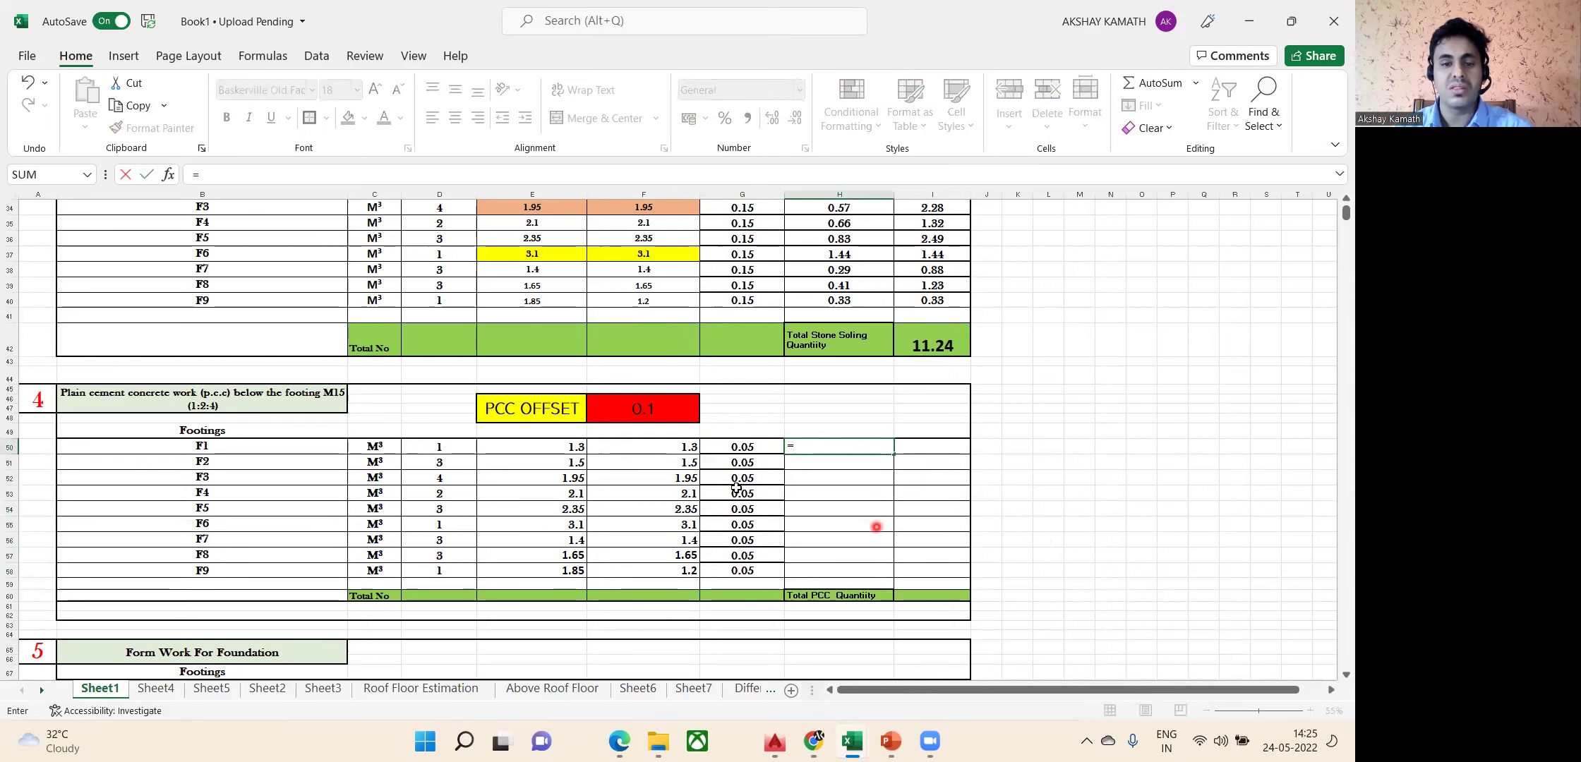
{"action": "left_click", "coordinate": [573, 446]}
{"action": "type", "text": "*"}
{"action": "left_click", "coordinate": [681, 450]}
{"action": "type", "text": "*"}
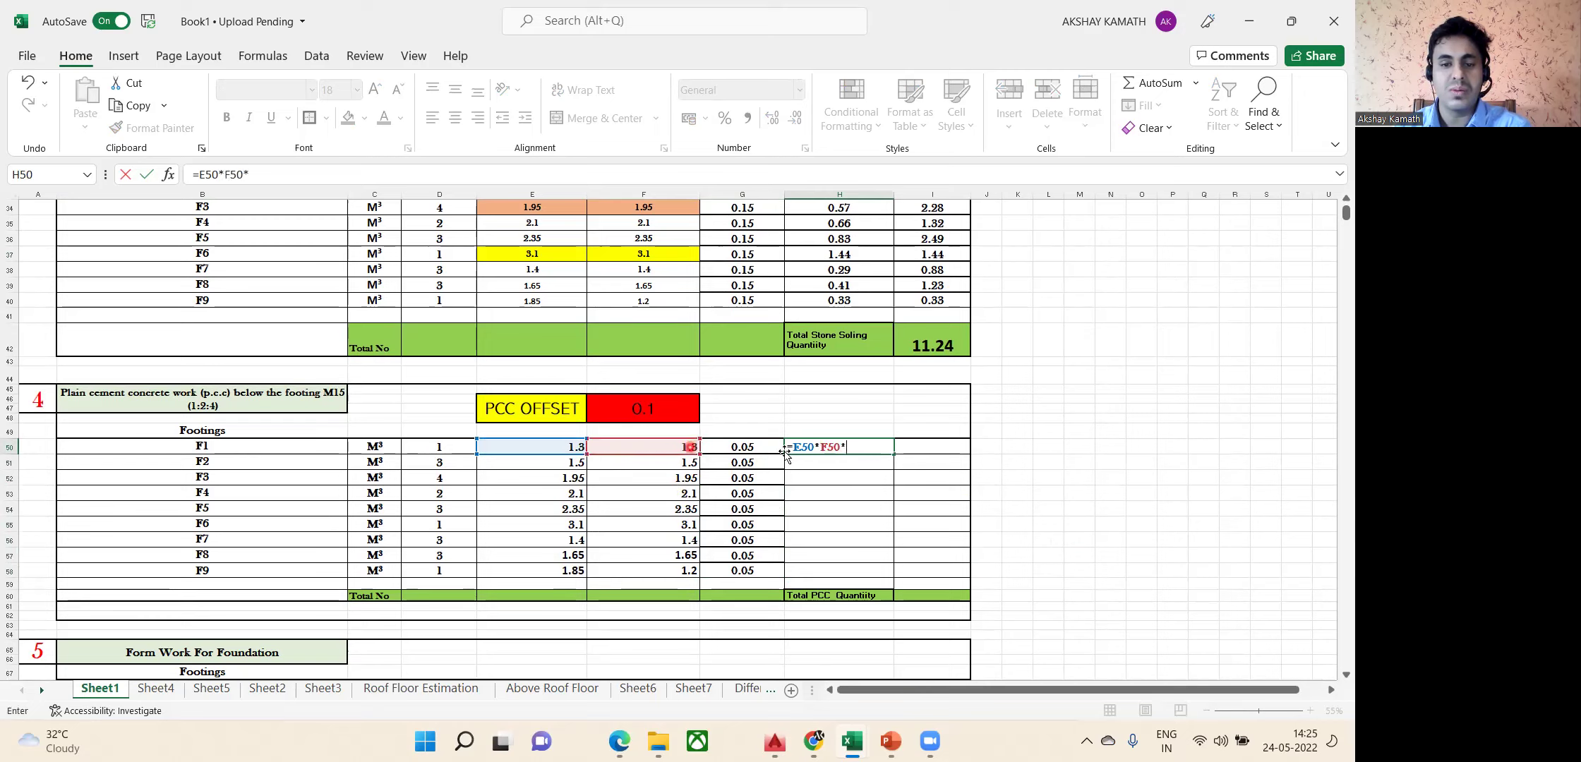
{"action": "left_click", "coordinate": [760, 446]}
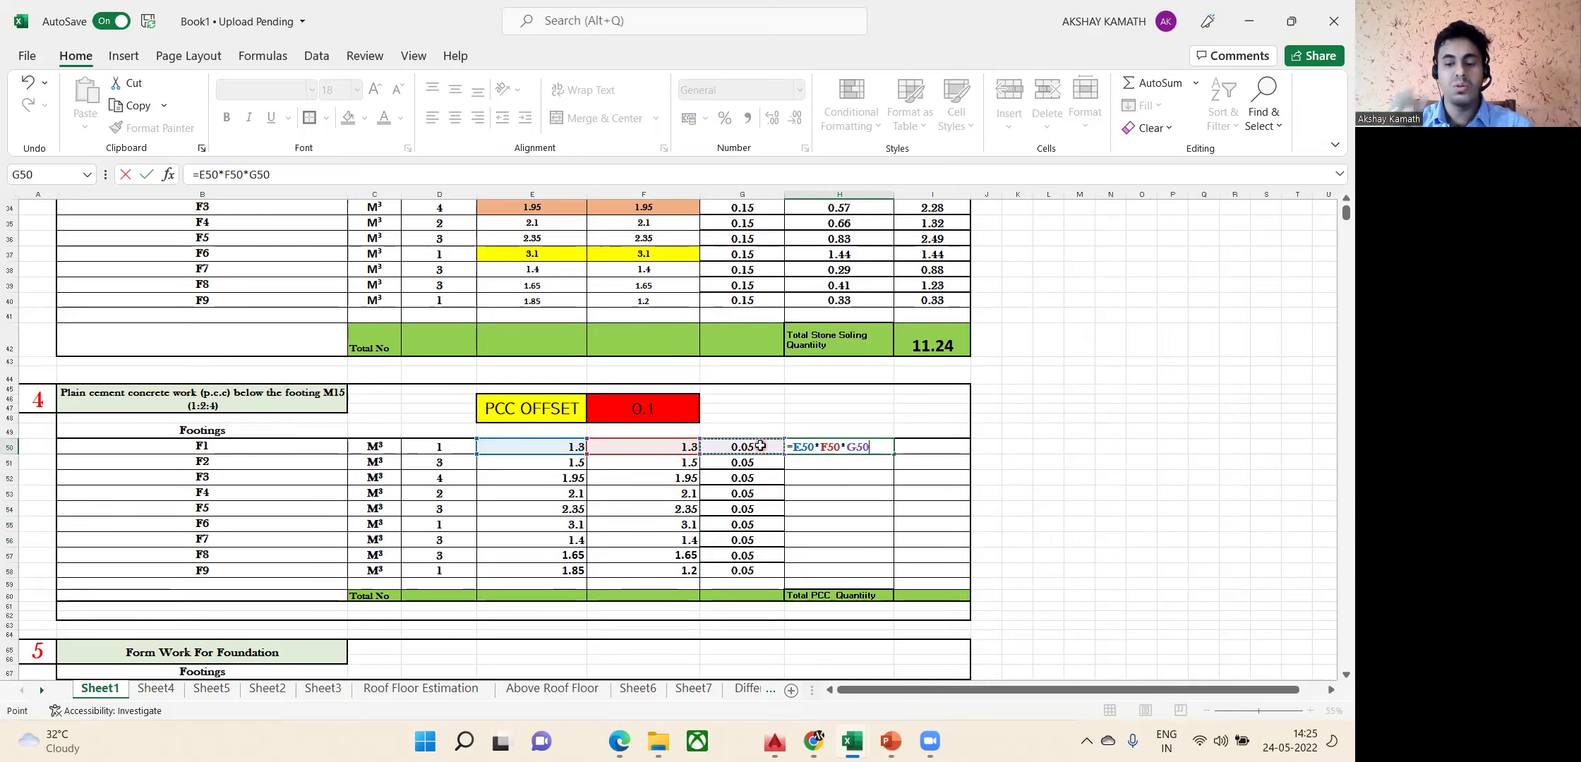
{"action": "key", "text": "Return"}
{"action": "left_click", "coordinate": [882, 449]}
{"action": "left_click_drag", "start_coordinate": [893, 454], "coordinate": [887, 577]}
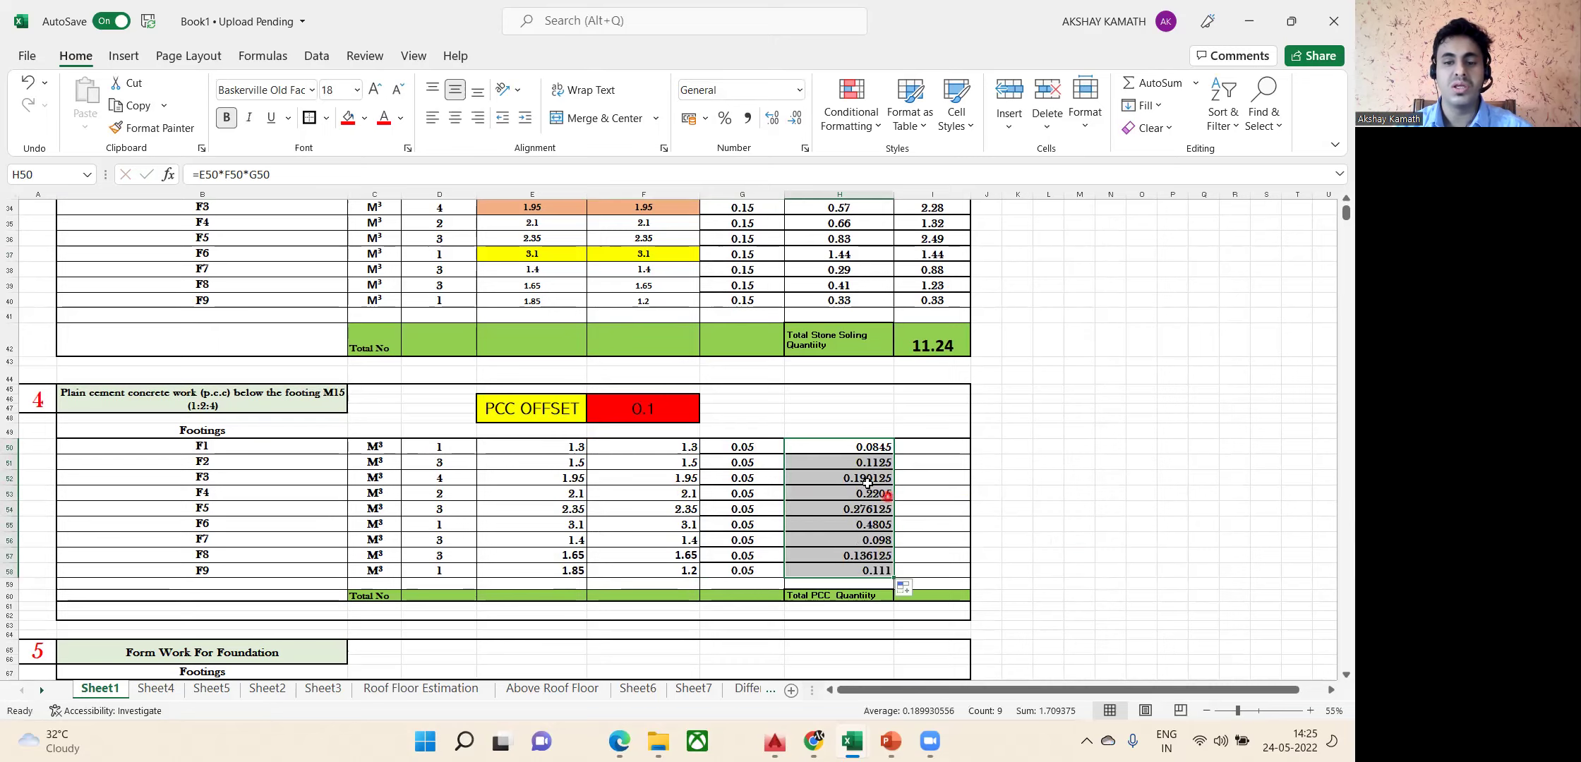
Format the PCC volumes in H50:H58 to three decimal places and center them.
{"action": "left_click_drag", "start_coordinate": [831, 448], "coordinate": [849, 569]}
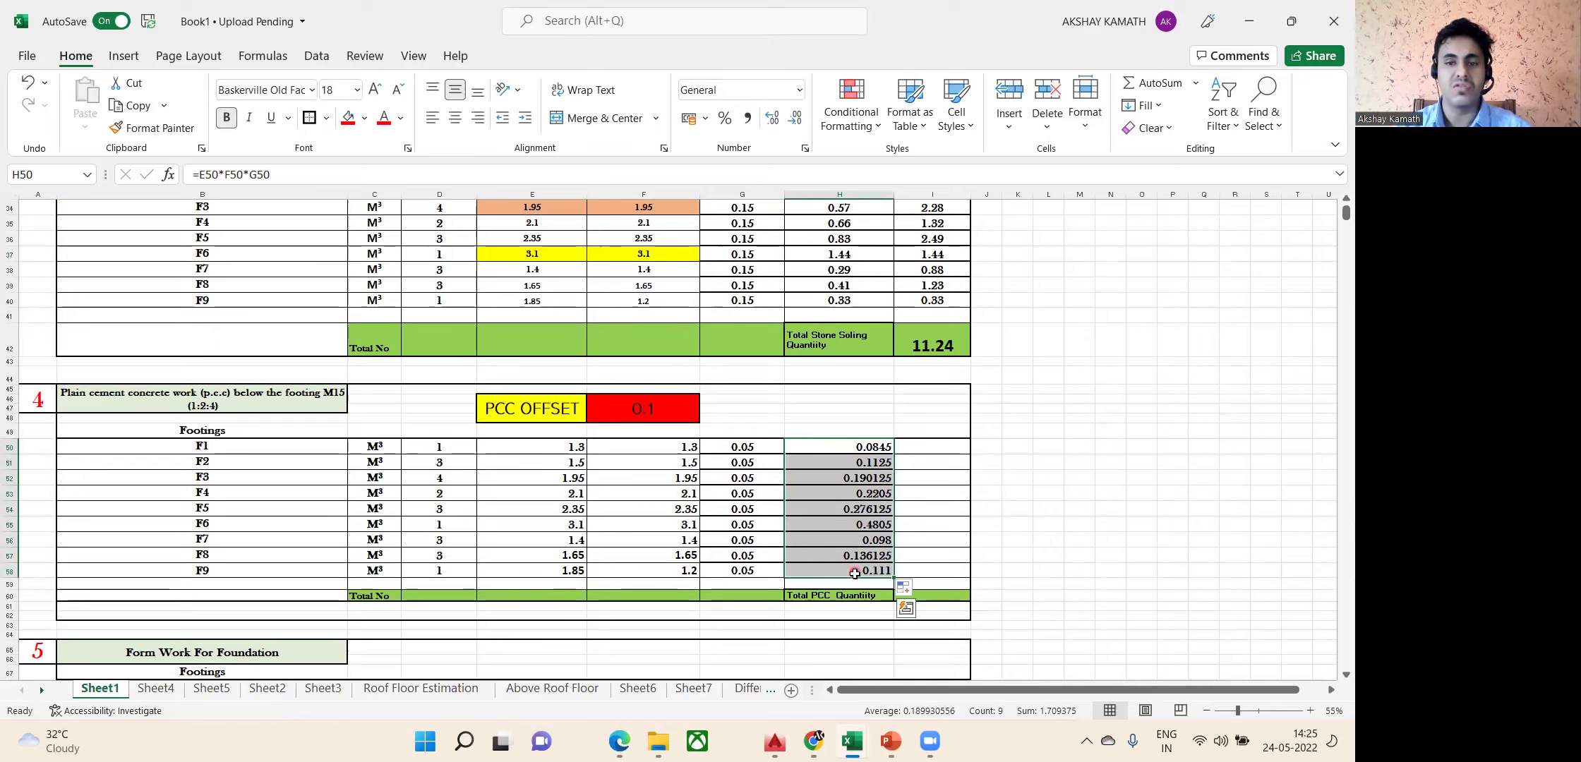
{"action": "left_click", "coordinate": [800, 123]}
{"action": "left_click", "coordinate": [800, 123]}
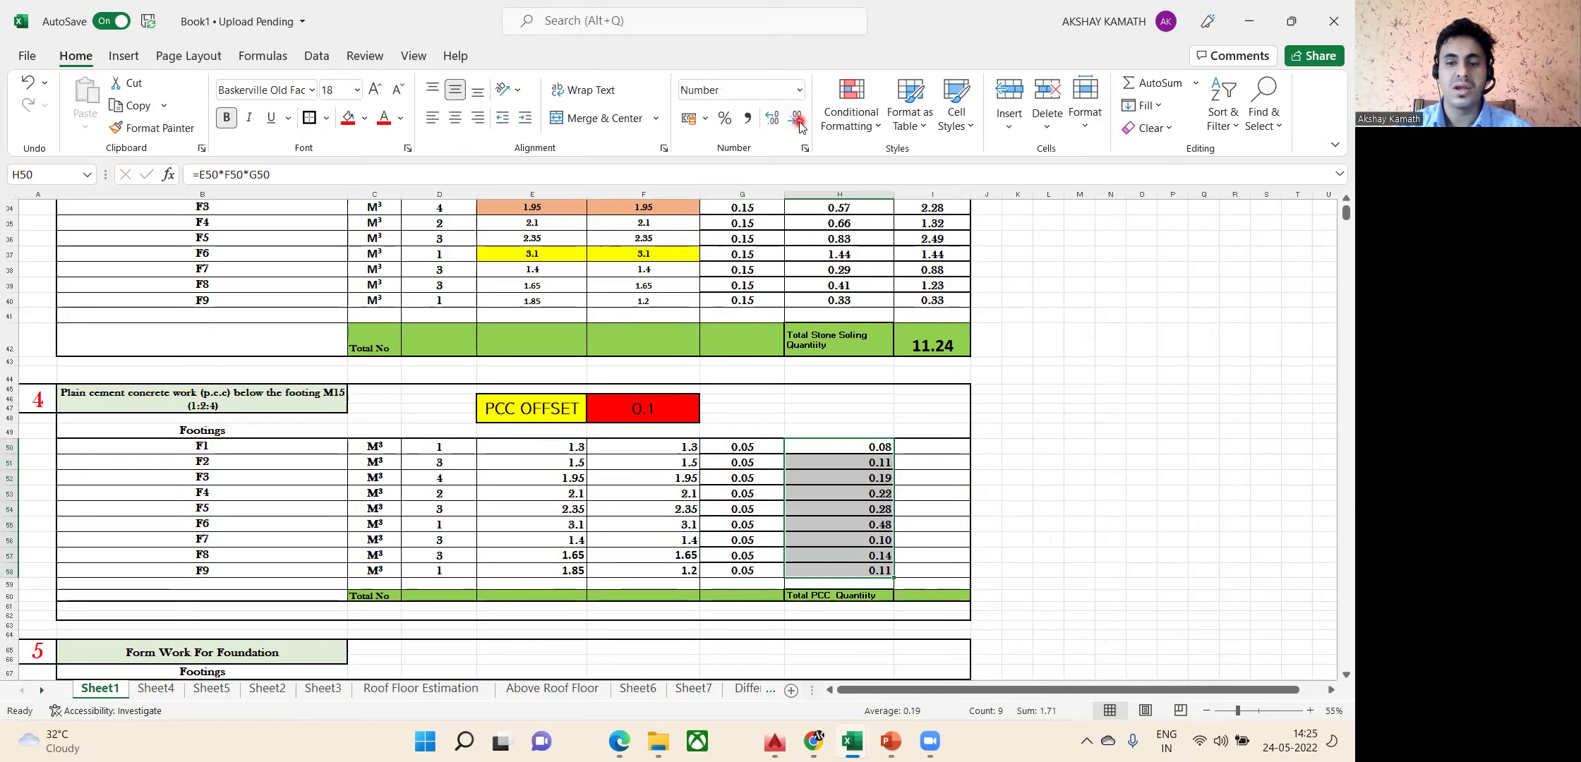
{"action": "left_click", "coordinate": [774, 120]}
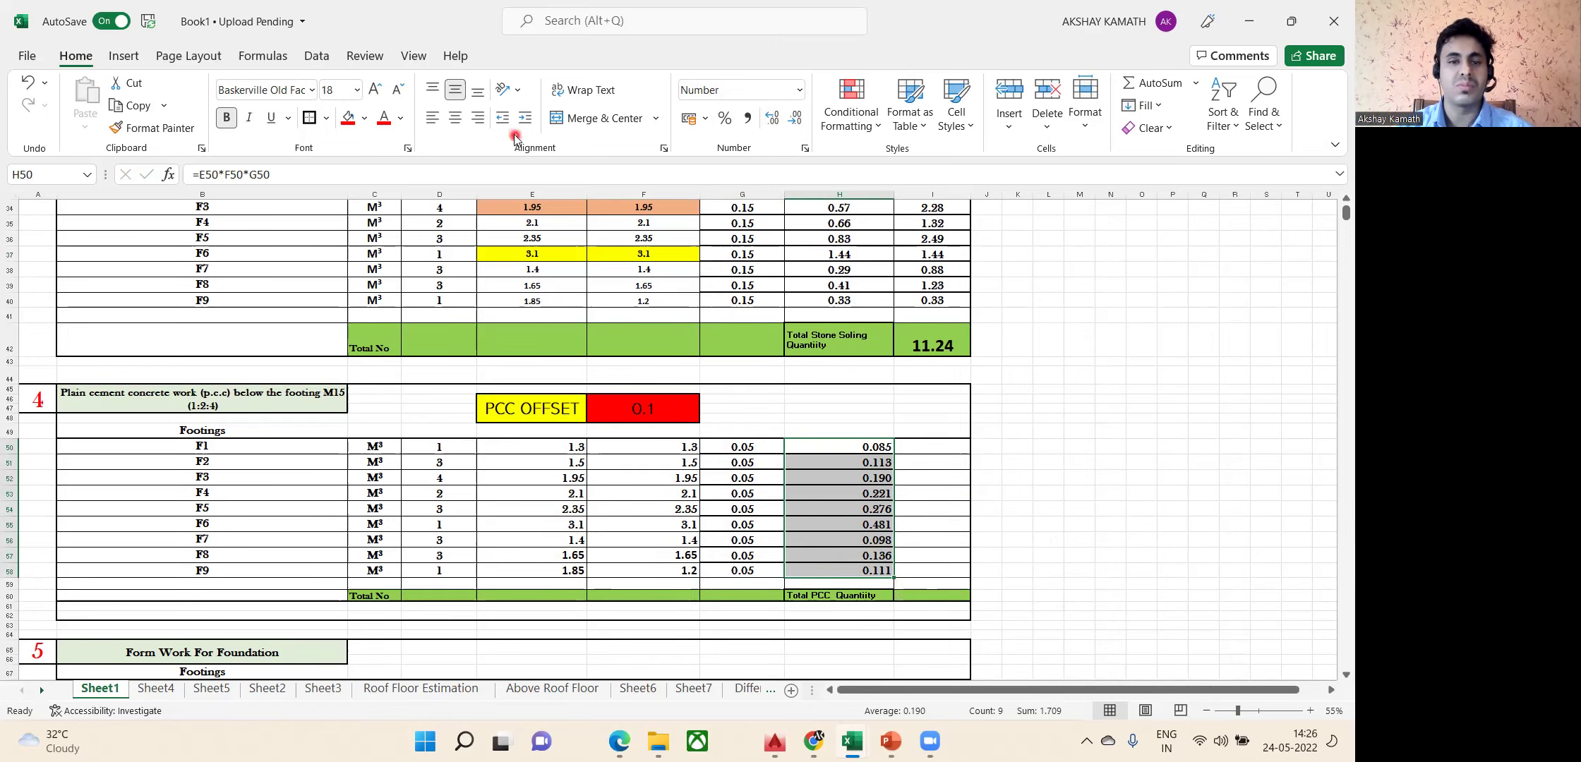
{"action": "left_click", "coordinate": [459, 123]}
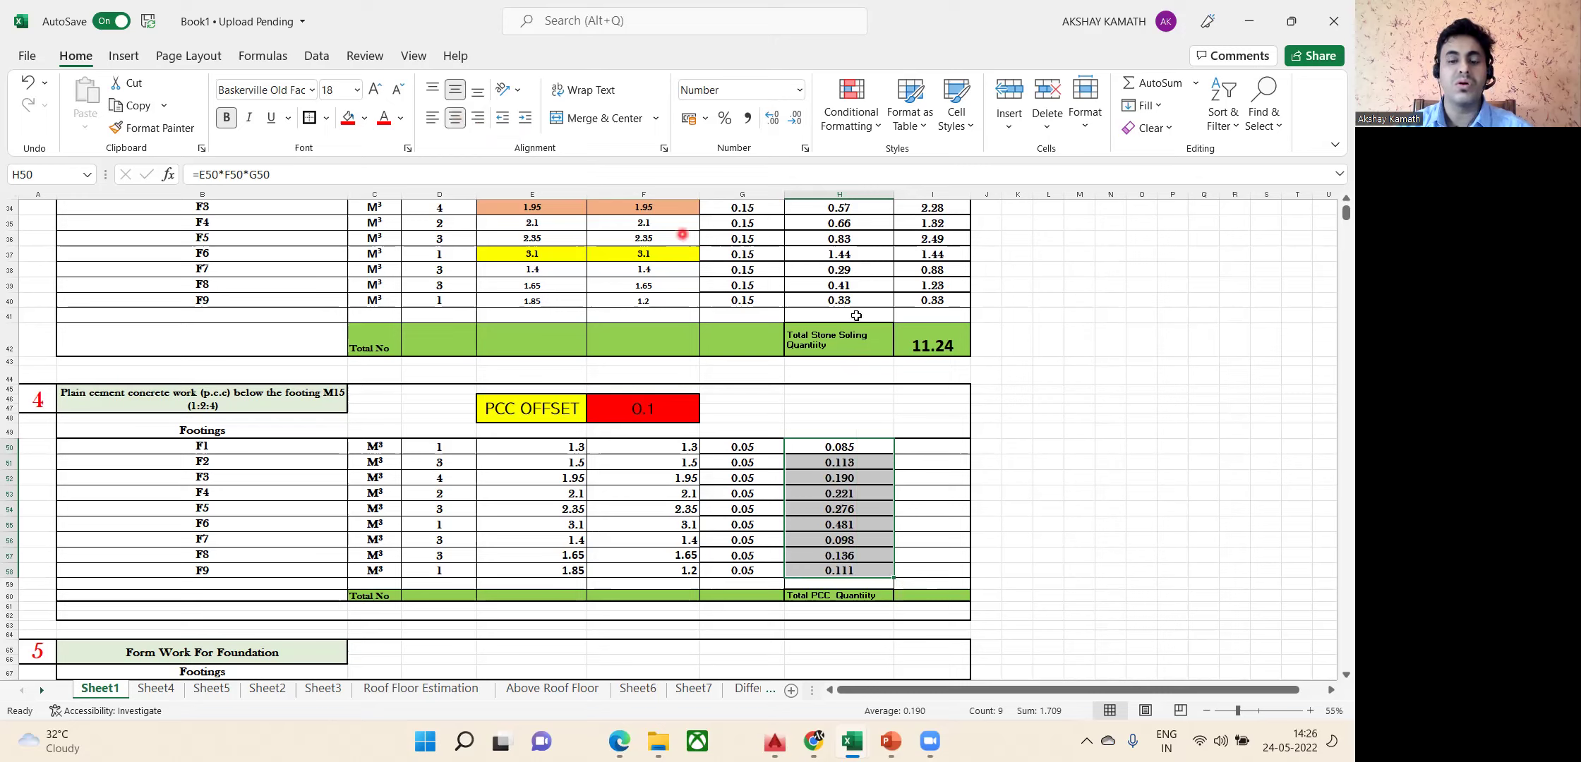
{"action": "left_click", "coordinate": [1010, 443]}
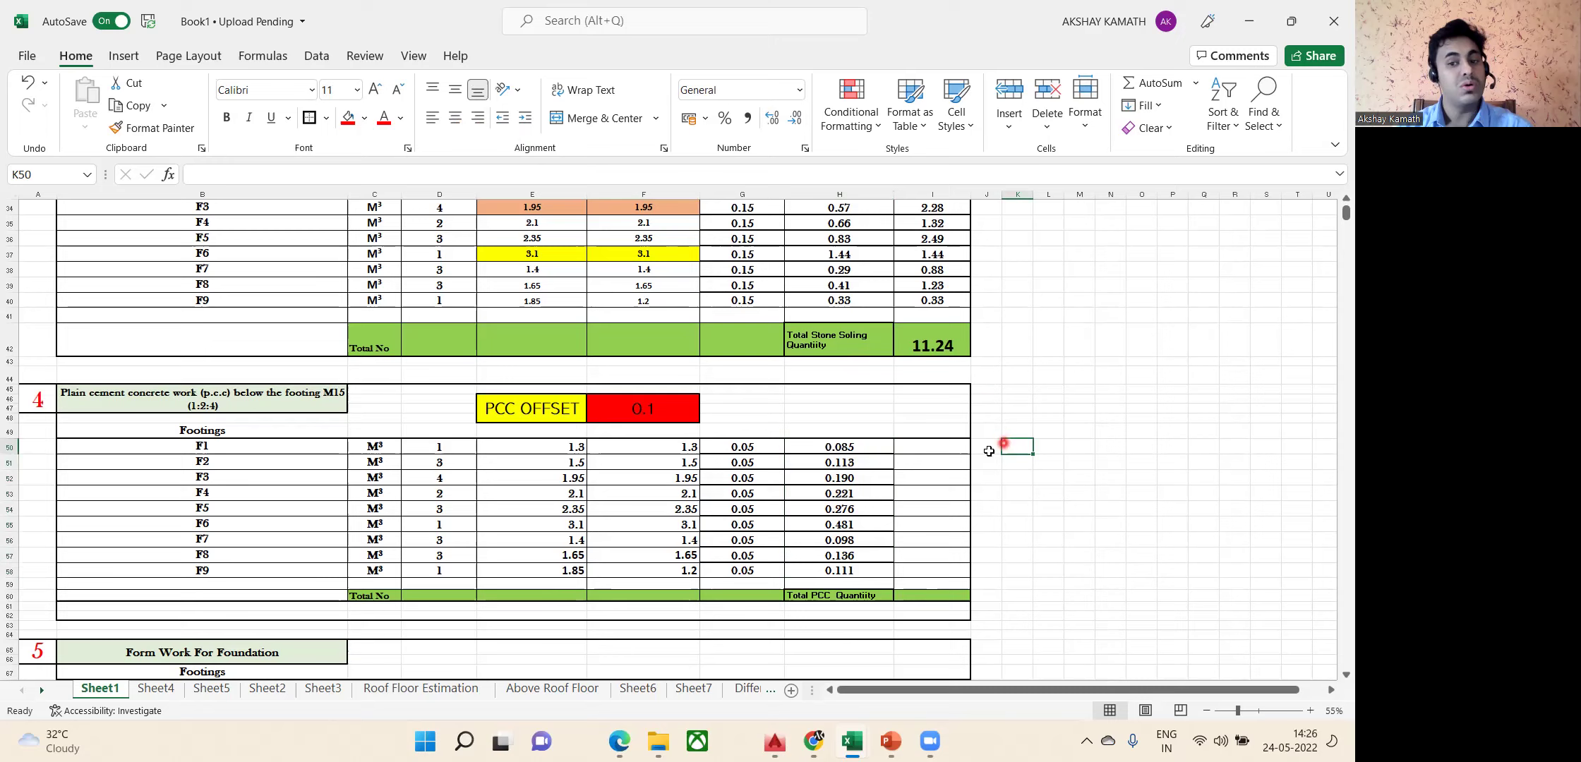
Calculate footing F1's total PCC quantity in I50 by multiplying its volume by the number of footings, =H50*D50.
{"action": "double_click", "coordinate": [928, 445]}
{"action": "type", "text": "="}
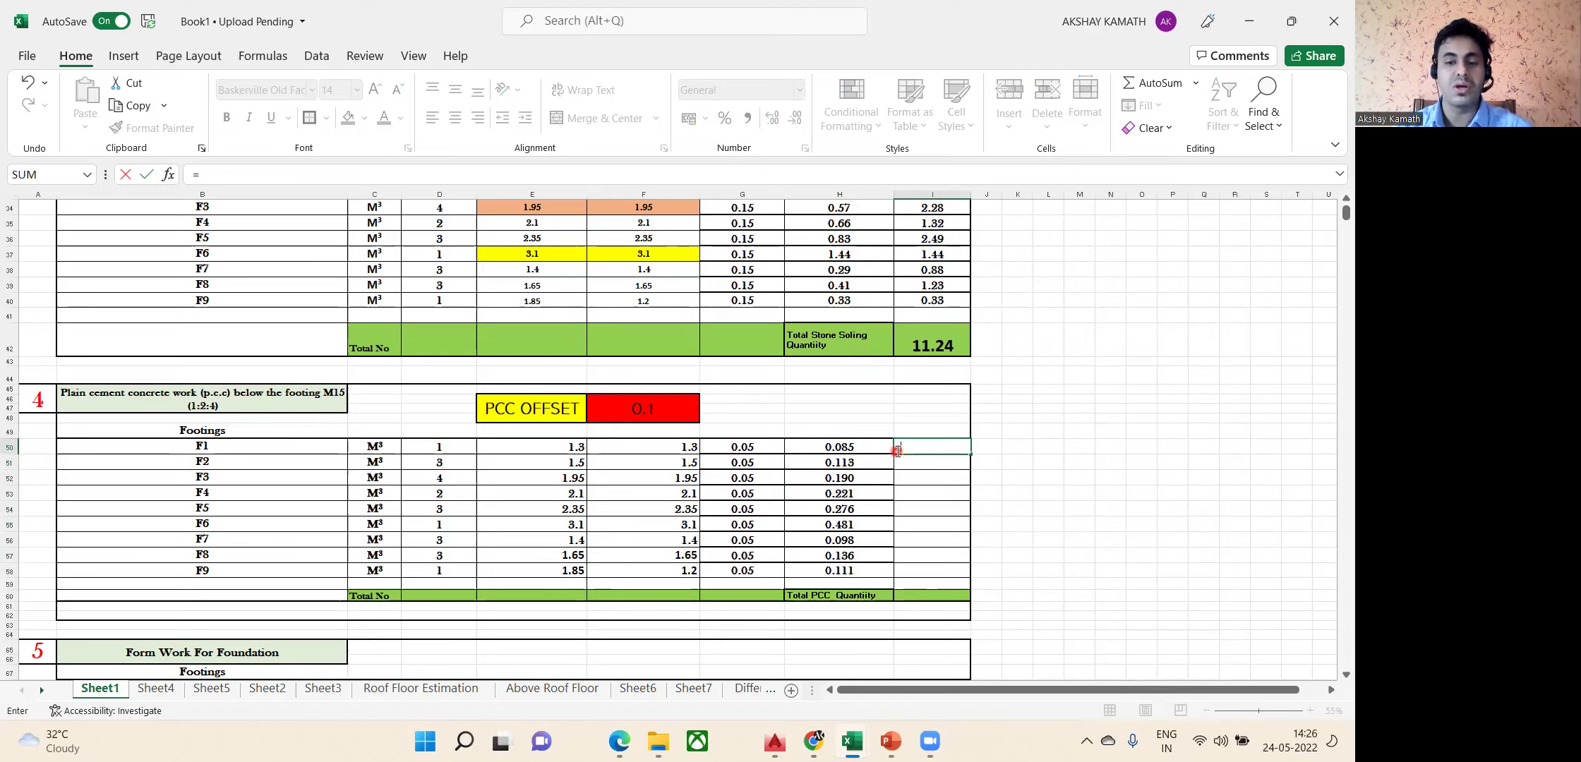
{"action": "left_click", "coordinate": [861, 447]}
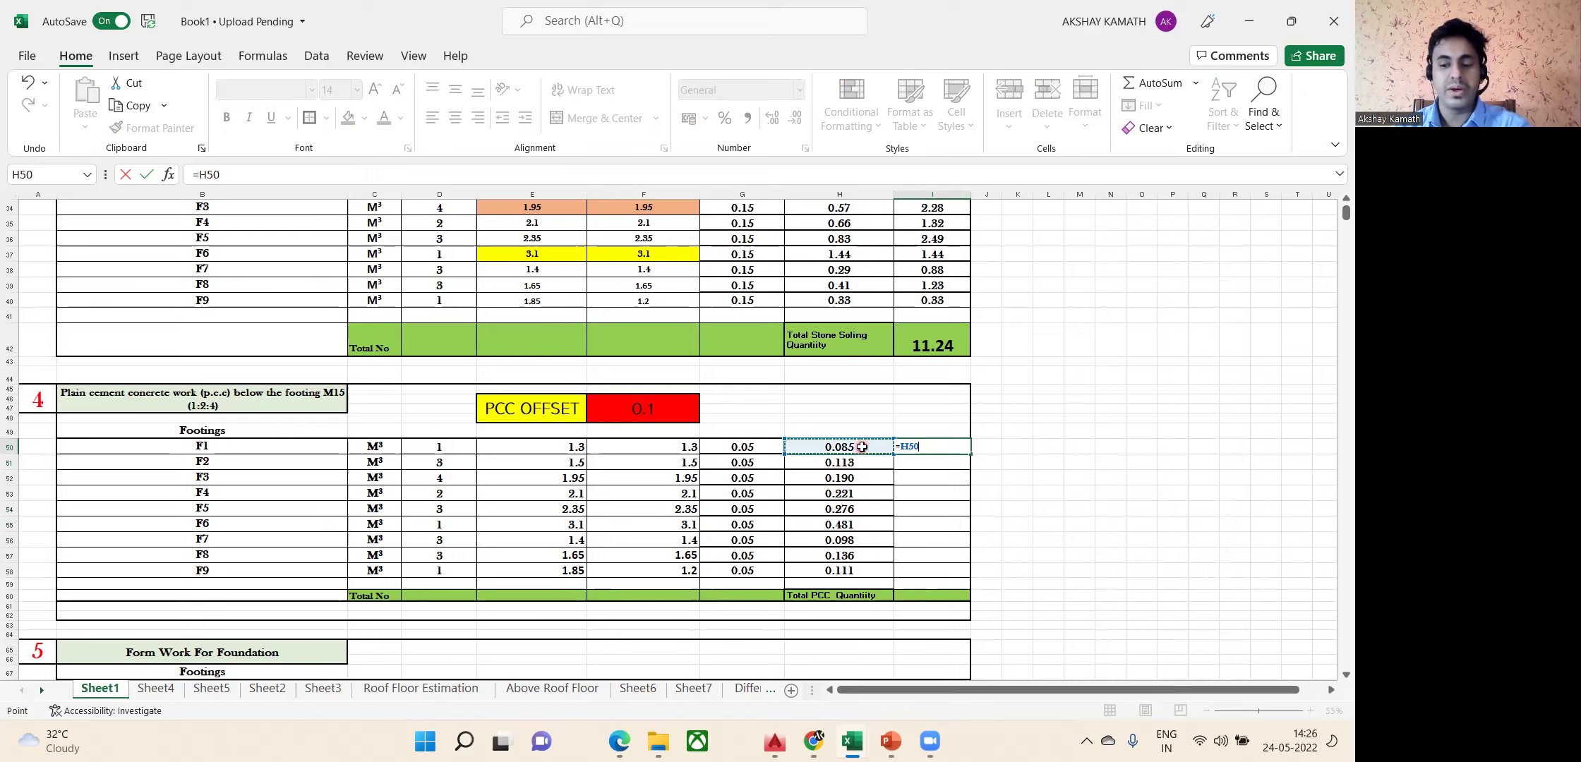
{"action": "type", "text": "*"}
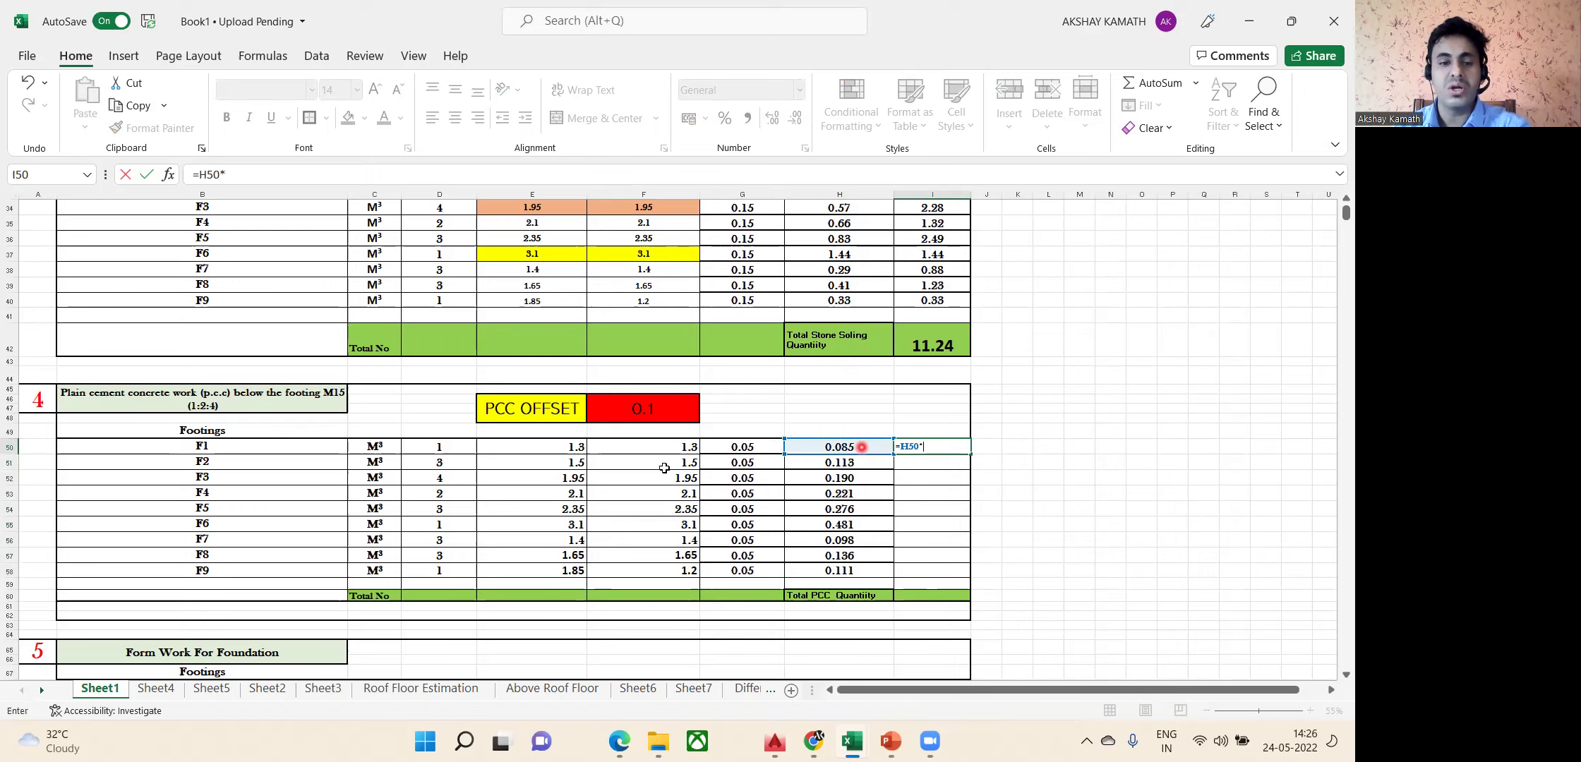
{"action": "left_click", "coordinate": [448, 445]}
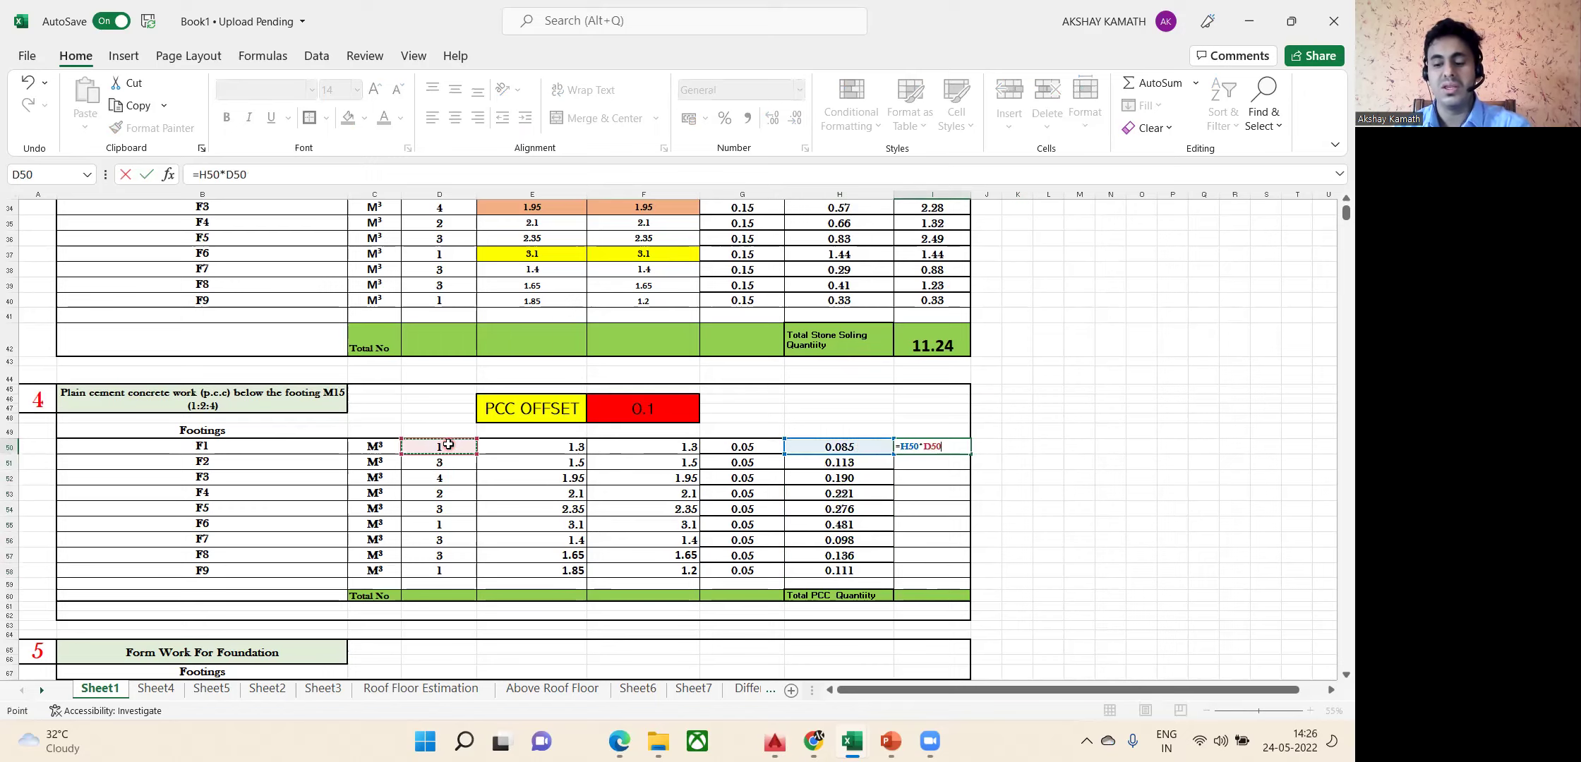
{"action": "key", "text": "Return"}
Format I50 with three decimals, centered at font size 22, and fill it down to I58 for footings F1 to F9.
{"action": "left_click", "coordinate": [930, 445]}
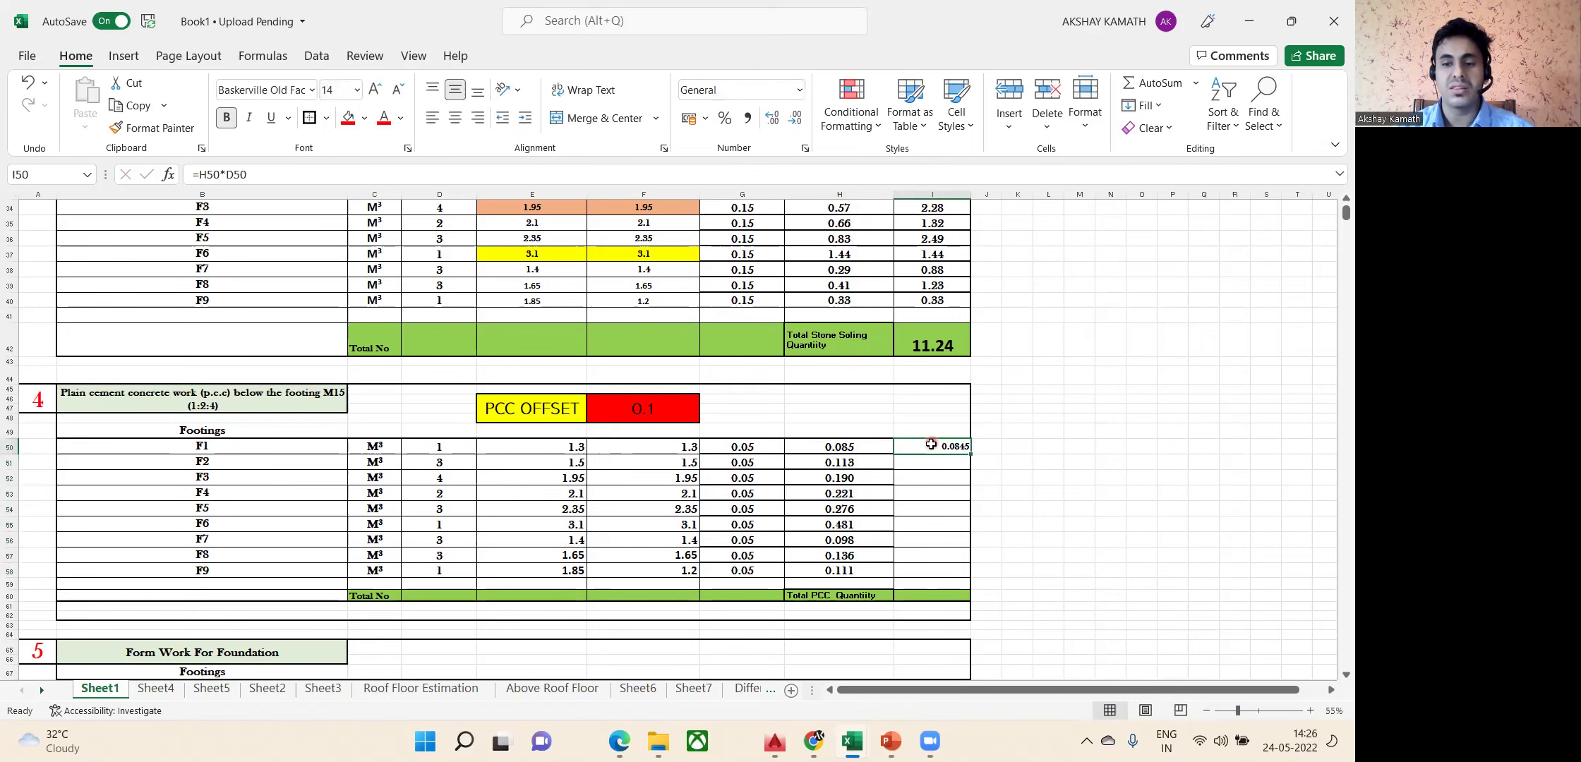
{"action": "left_click", "coordinate": [797, 122]}
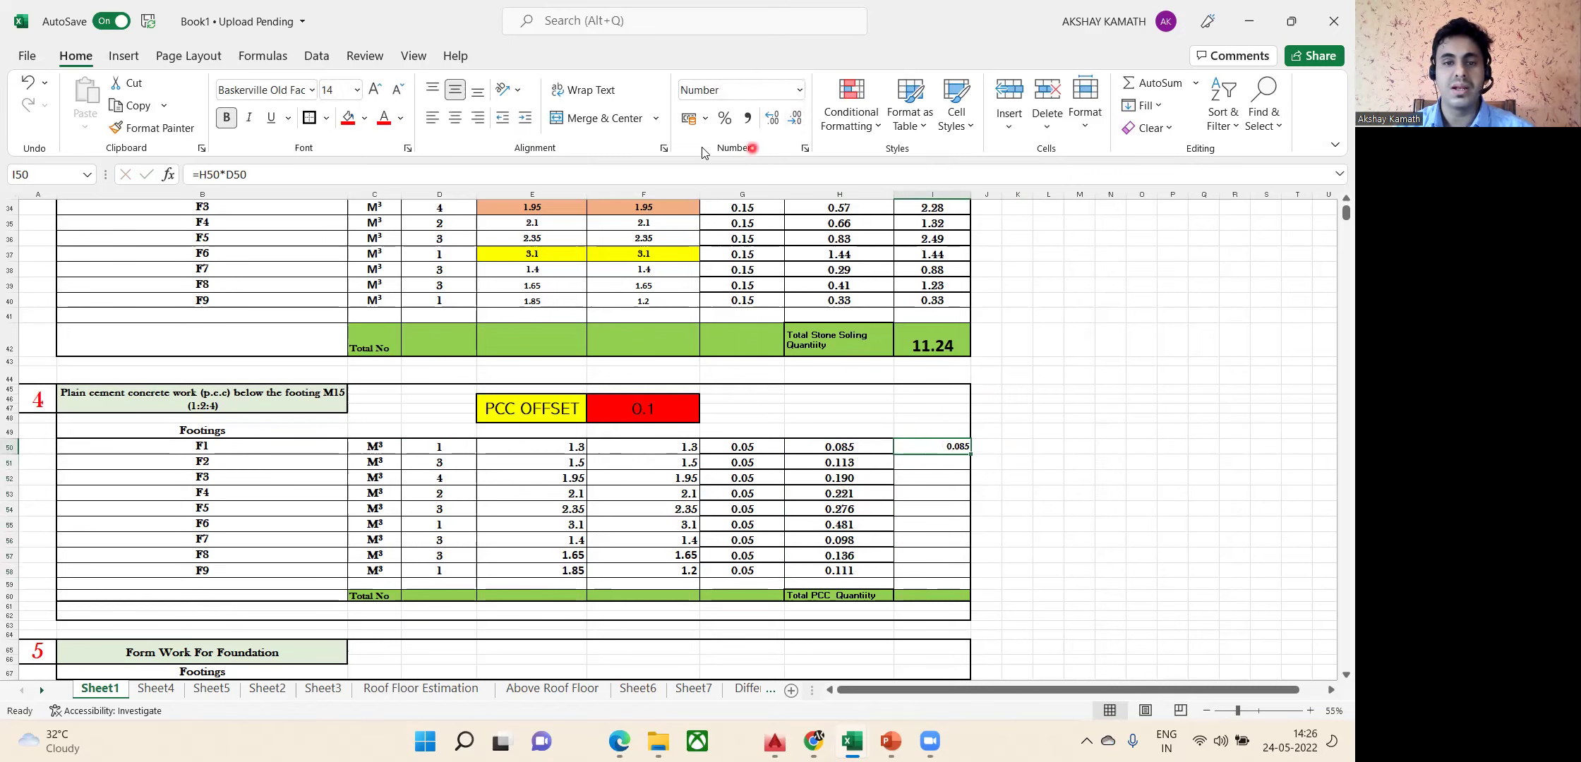
{"action": "left_click", "coordinate": [455, 118]}
{"action": "left_click", "coordinate": [375, 89]}
{"action": "left_click", "coordinate": [375, 89]}
{"action": "left_click", "coordinate": [375, 89]}
{"action": "left_click", "coordinate": [375, 89]}
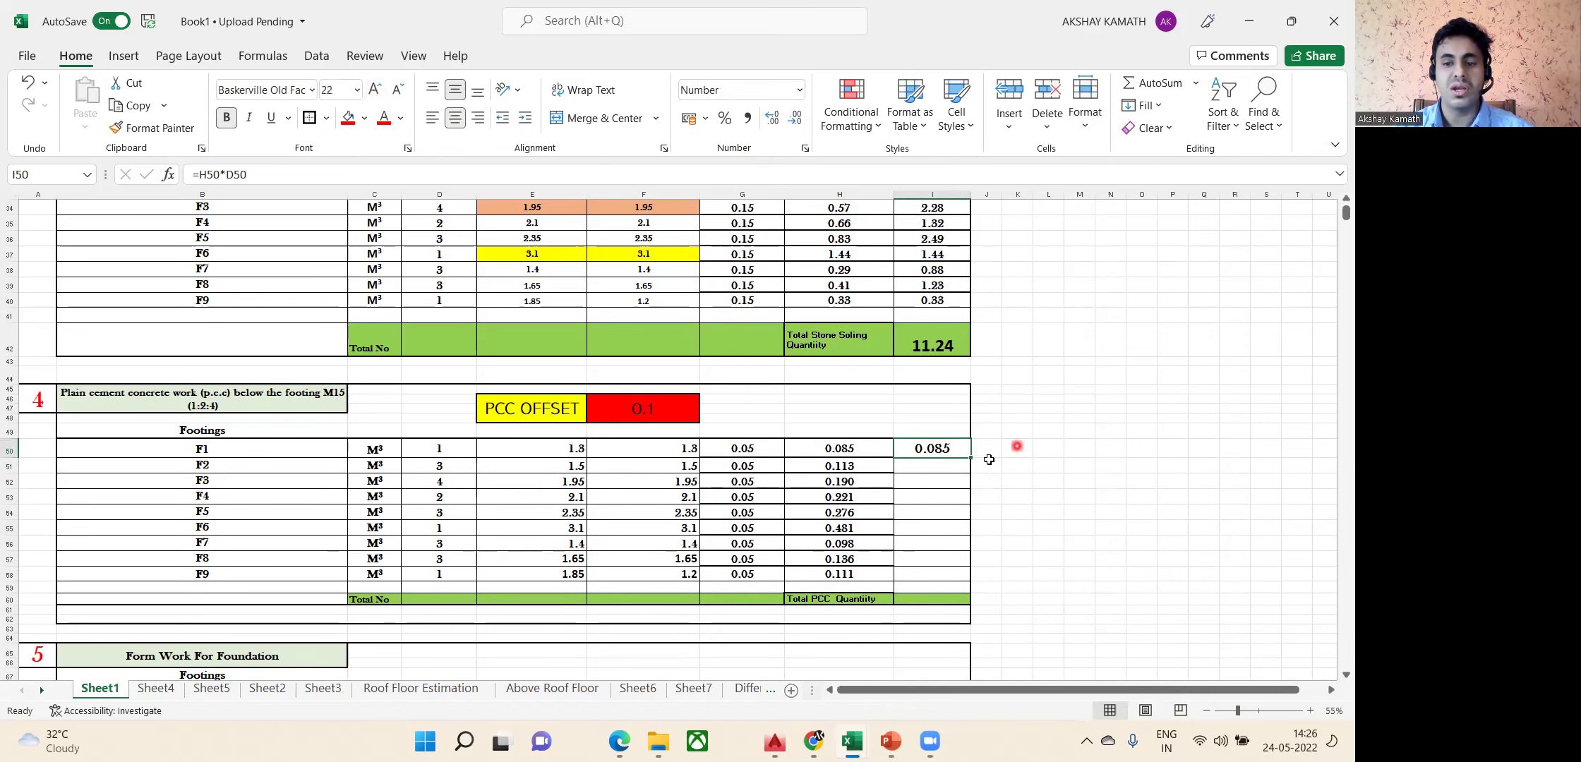
{"action": "left_click_drag", "start_coordinate": [970, 457], "coordinate": [956, 579]}
{"action": "scroll", "coordinate": [1147, 540], "scroll_direction": "down", "scroll_amount": 1}
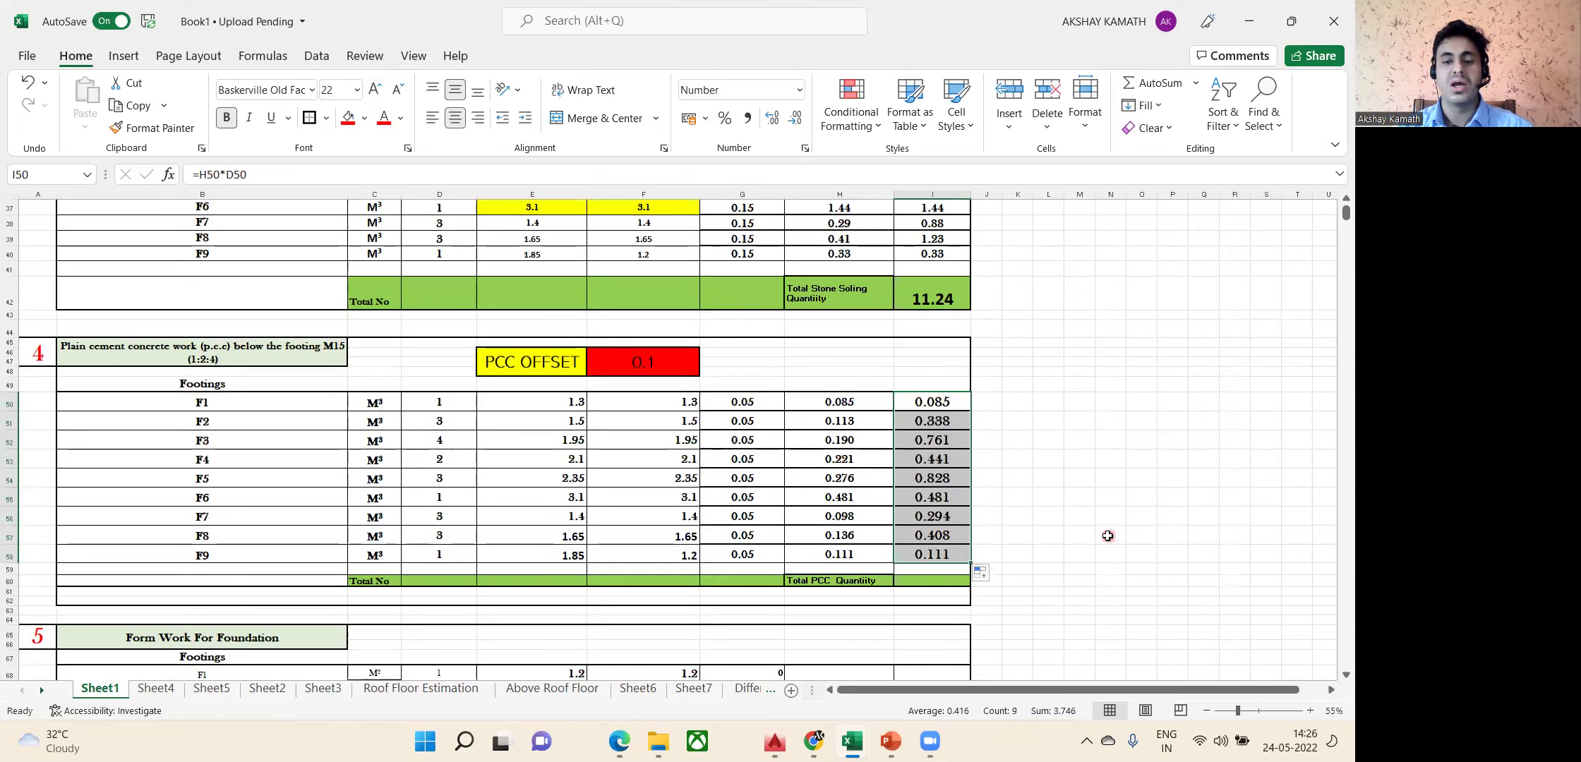
{"action": "left_click", "coordinate": [1109, 535]}
Increase the height of row 60 and total the PCC quantities in I60 with =SUM(I50:I59).
{"action": "left_click_drag", "start_coordinate": [19, 589], "coordinate": [19, 605]}
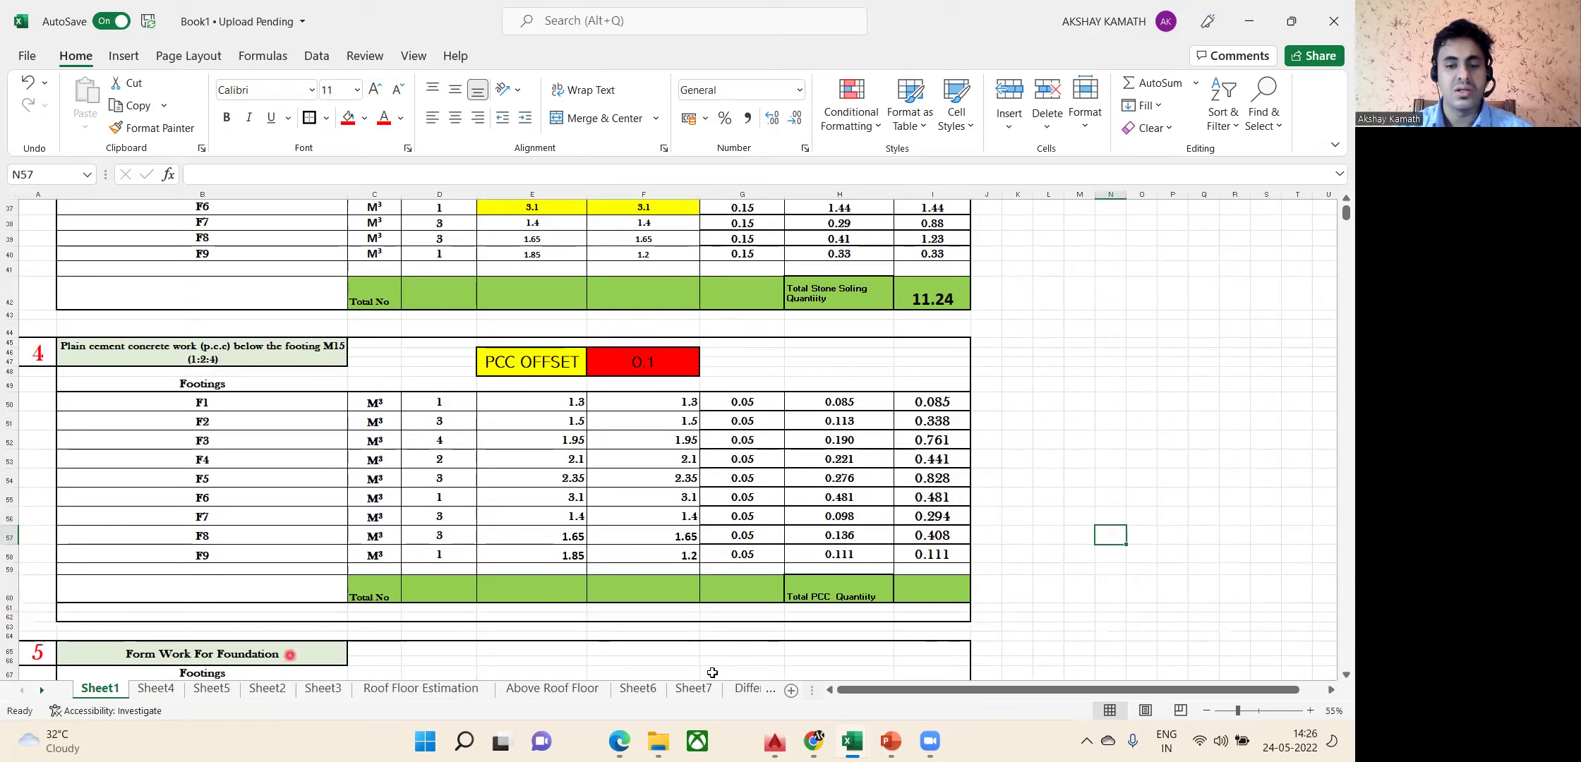
{"action": "double_click", "coordinate": [917, 596]}
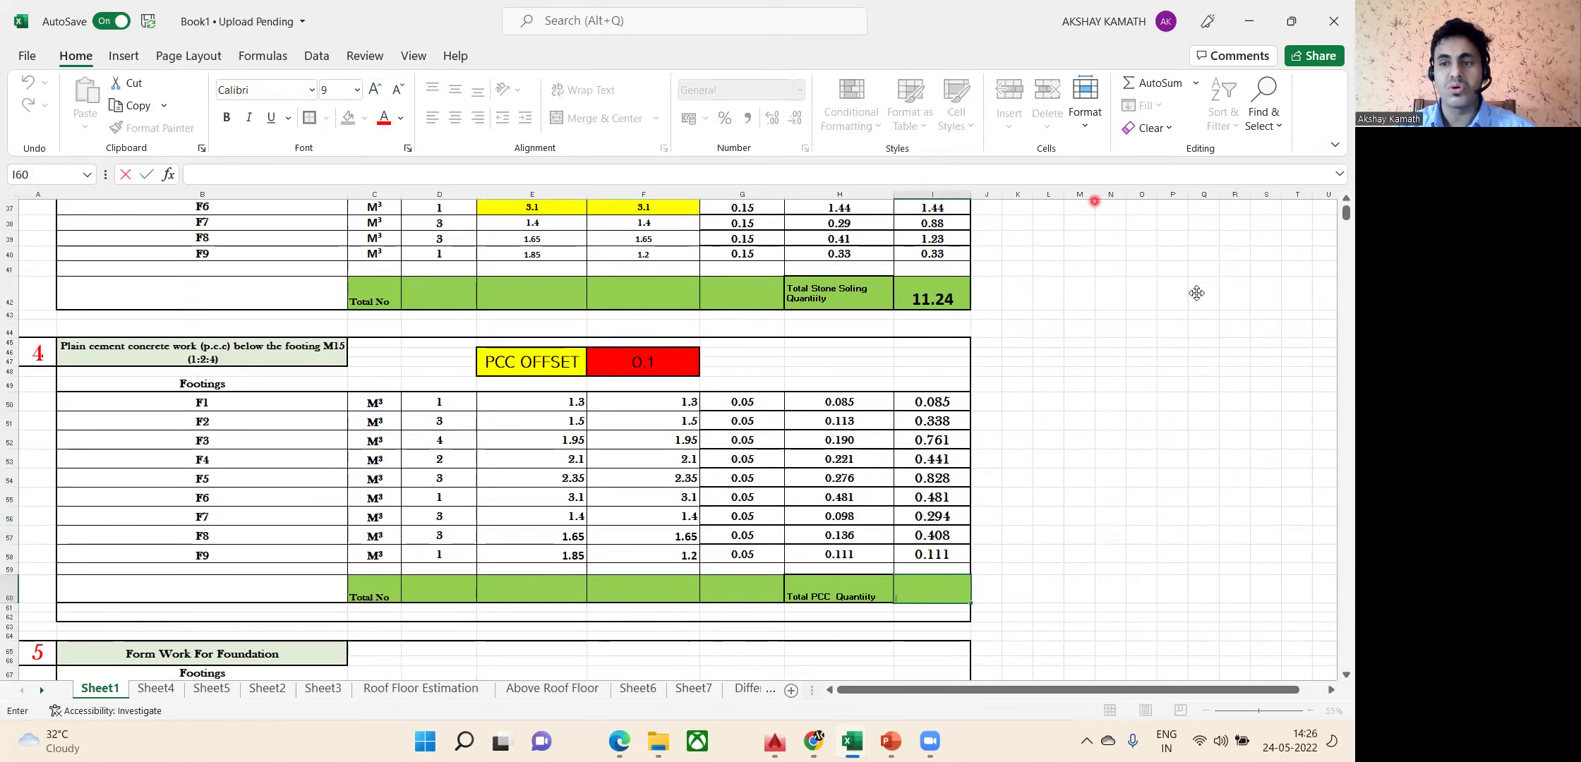
{"action": "left_click", "coordinate": [1158, 83]}
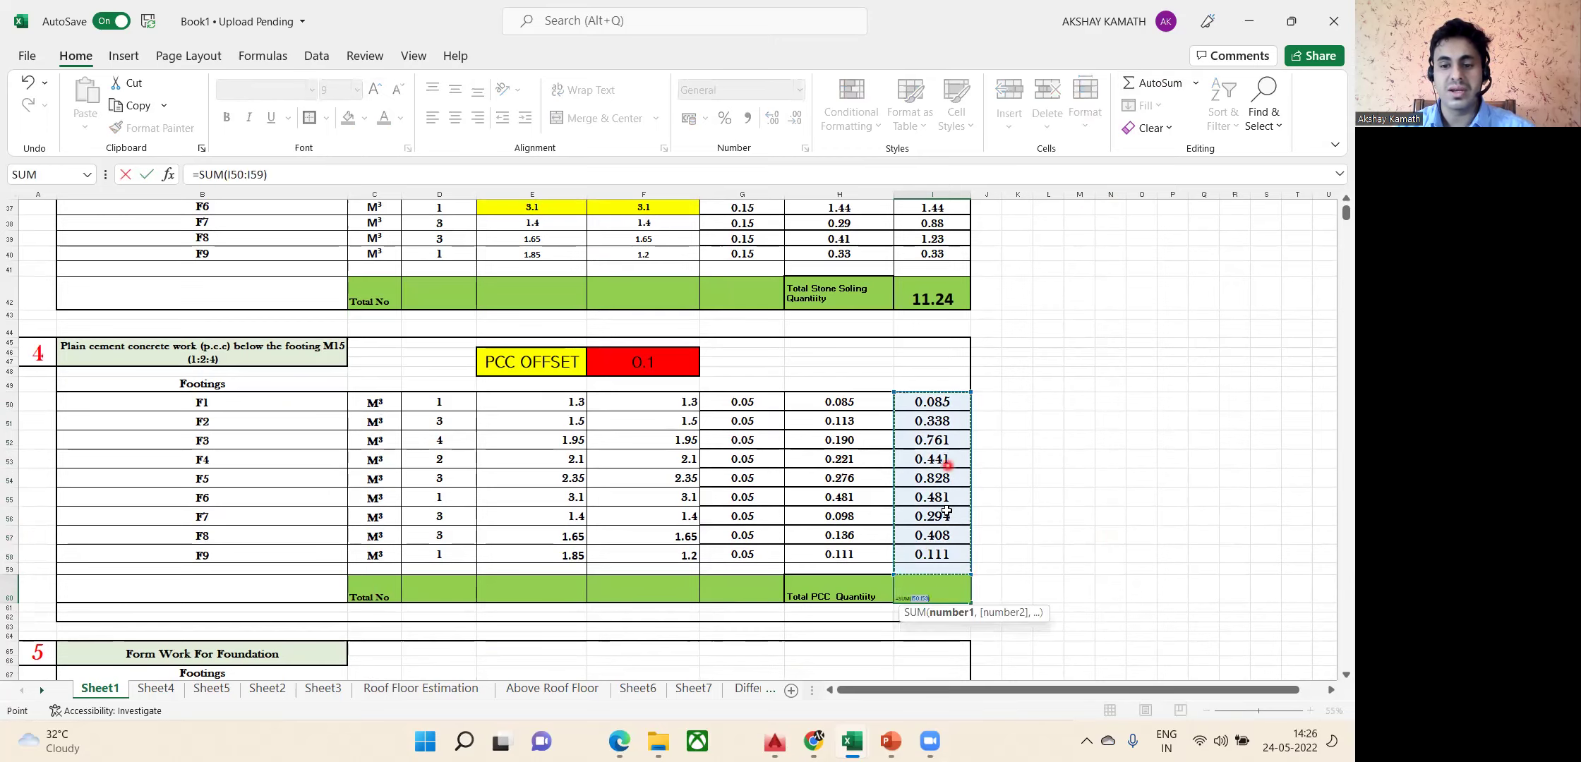
{"action": "key", "text": "Return"}
{"action": "key", "text": "Up"}
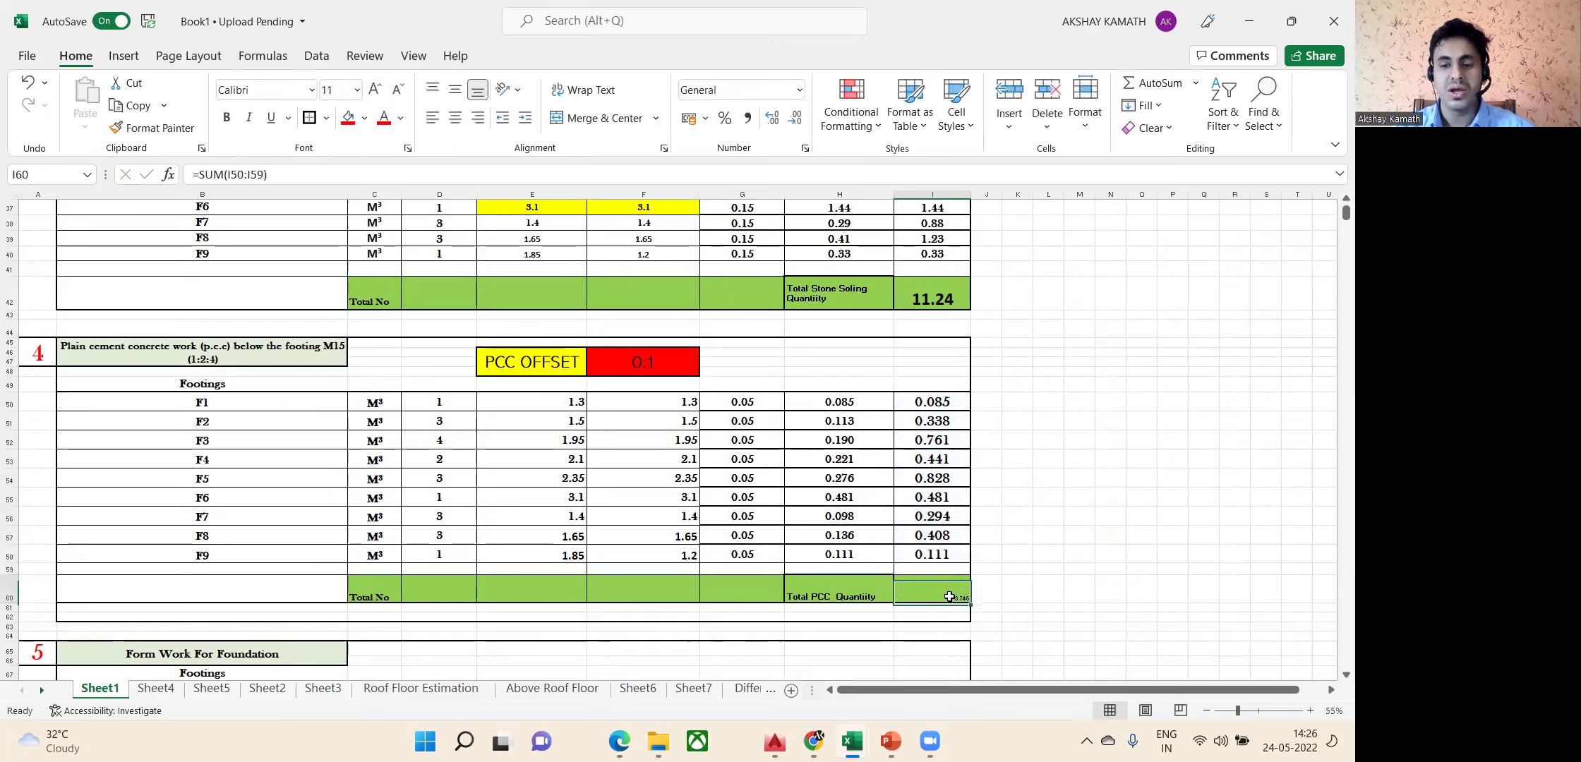
Enlarge the total PCC quantity in I60 to font size 36 and make it bold.
{"action": "left_click", "coordinate": [376, 89]}
{"action": "left_click", "coordinate": [377, 89]}
{"action": "left_click", "coordinate": [376, 89]}
{"action": "left_click", "coordinate": [376, 89]}
{"action": "left_click", "coordinate": [376, 89]}
{"action": "left_click", "coordinate": [376, 88]}
{"action": "left_click", "coordinate": [376, 89]}
{"action": "left_click", "coordinate": [376, 89]}
{"action": "left_click", "coordinate": [376, 89]}
{"action": "left_click", "coordinate": [377, 89]}
{"action": "left_click", "coordinate": [397, 89]}
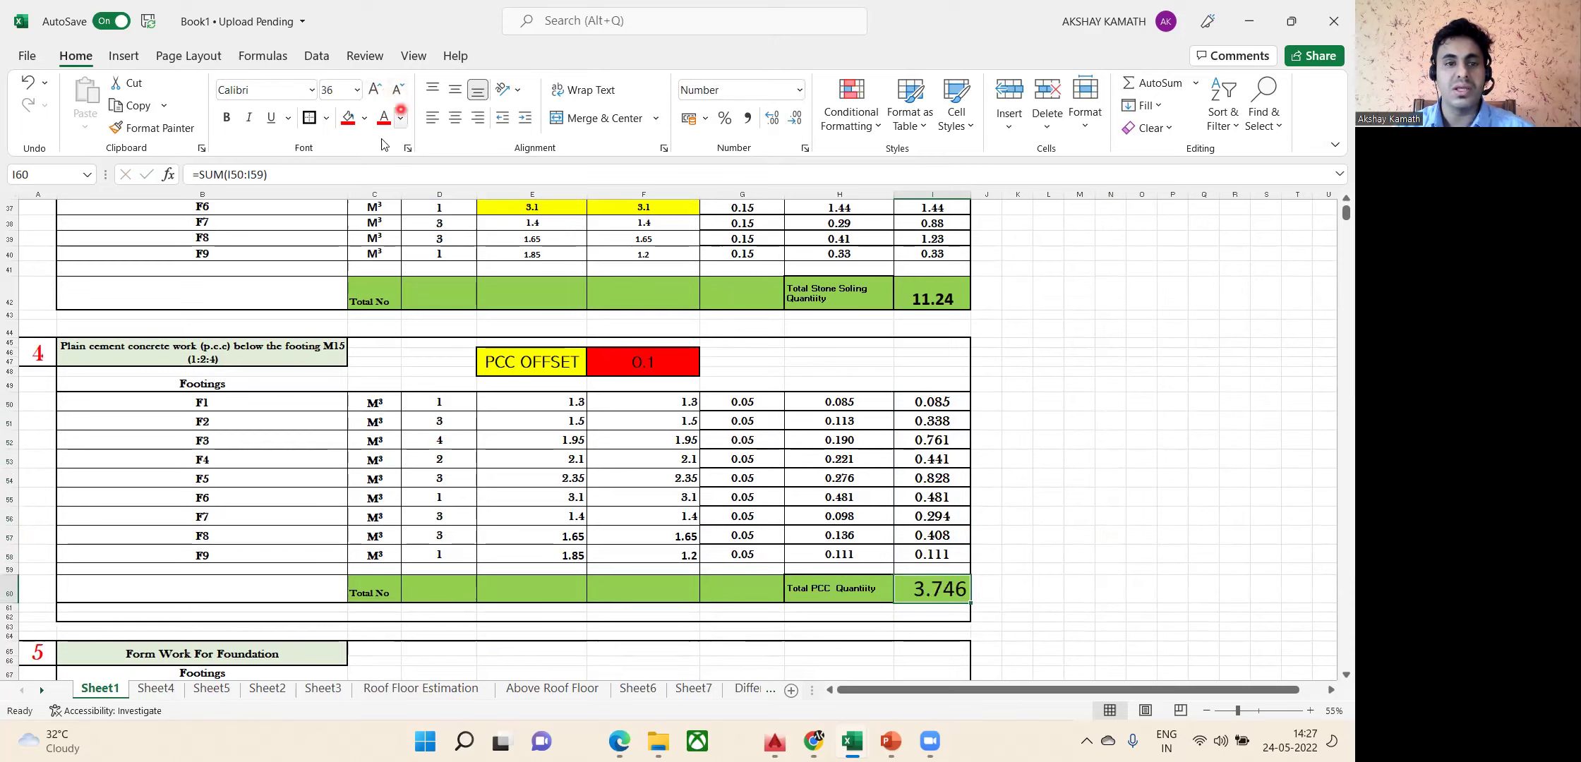
{"action": "left_click", "coordinate": [227, 120]}
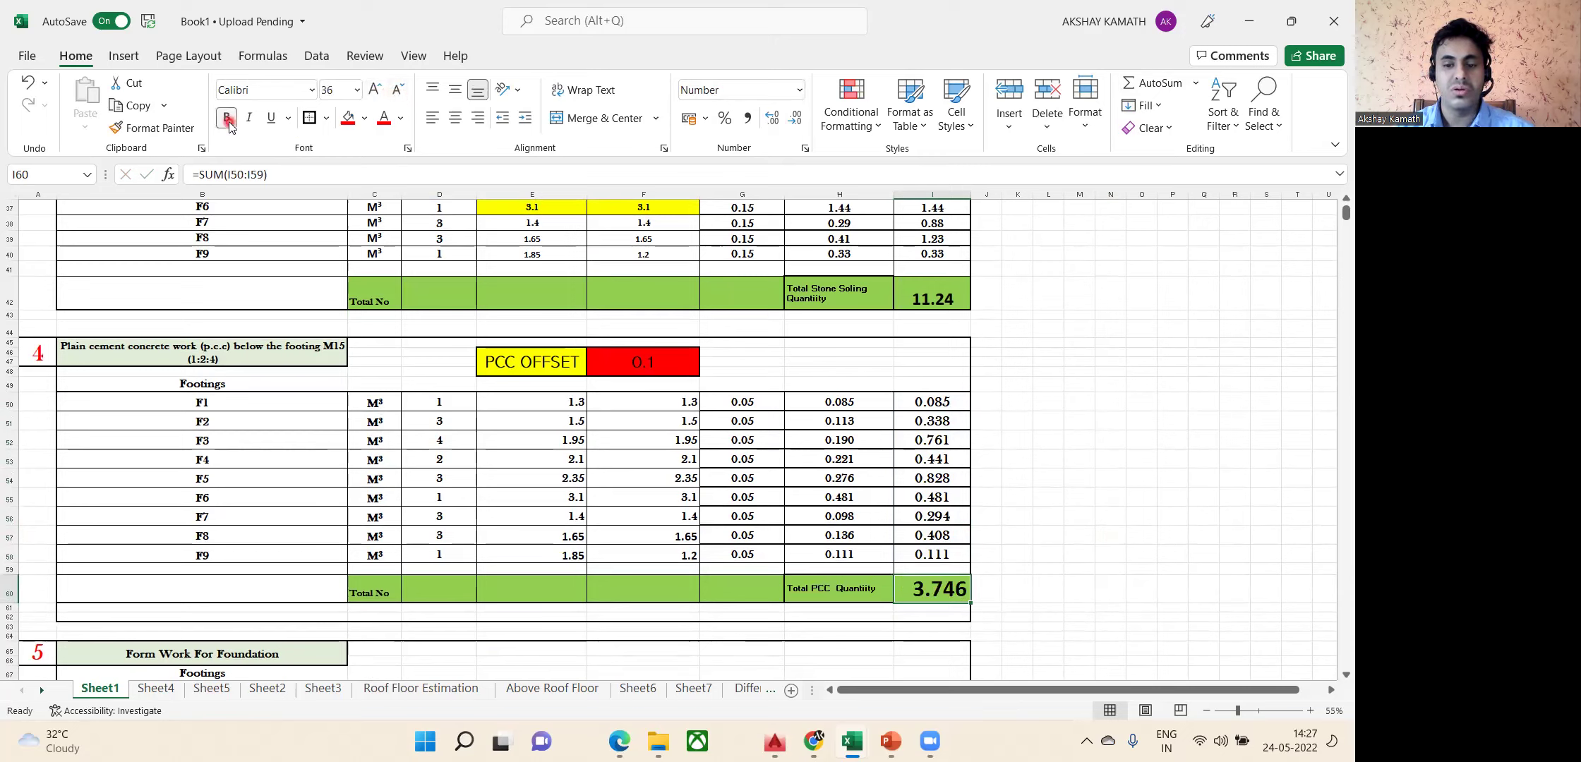
Set the Total No and Total PCC Quantity labels in C60 and H60 to font size 20.
{"action": "left_click", "coordinate": [381, 596]}
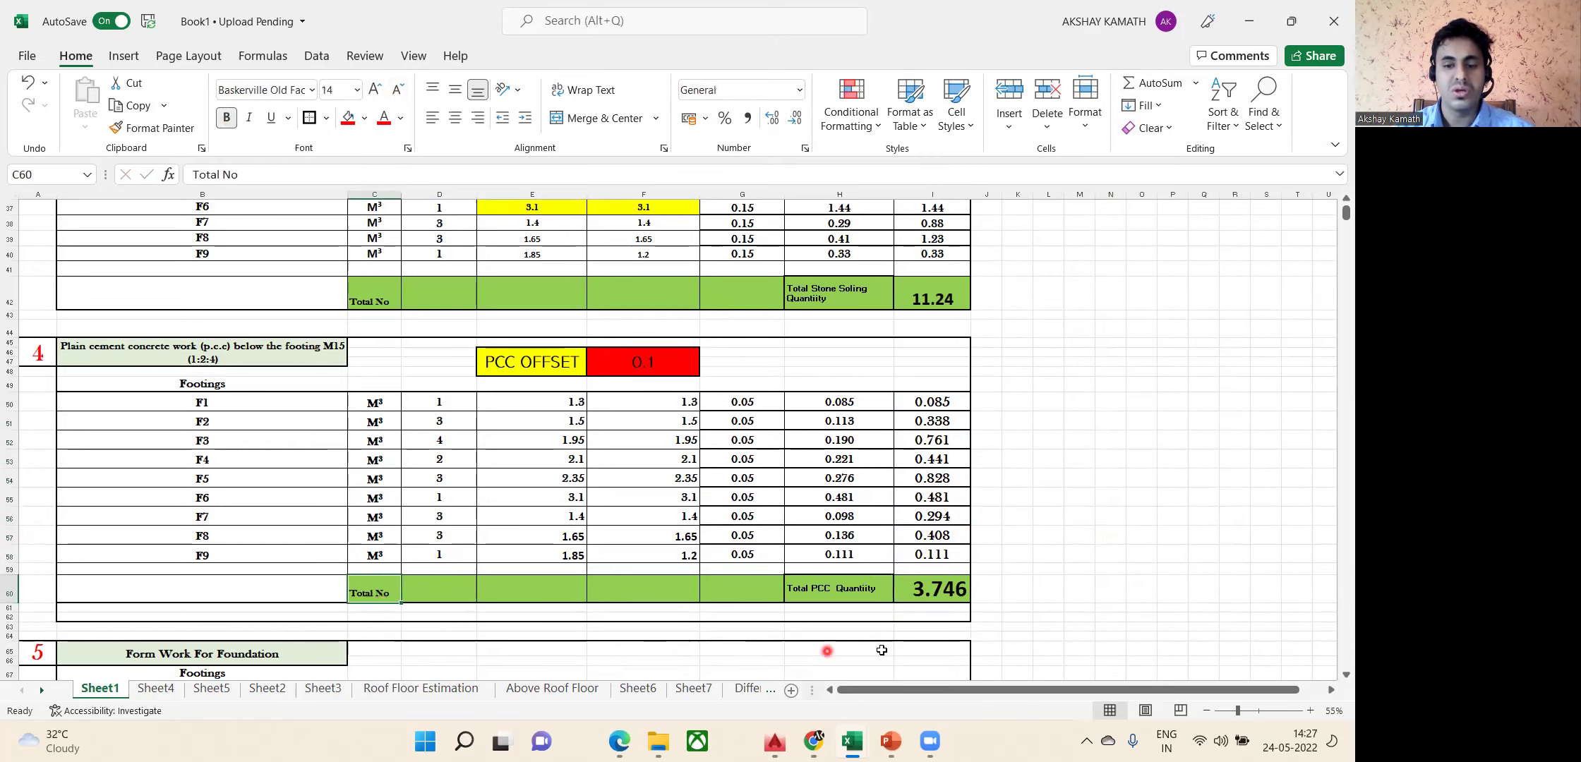
{"action": "left_click", "coordinate": [843, 593]}
{"action": "left_click", "coordinate": [376, 89]}
{"action": "left_click", "coordinate": [376, 89]}
{"action": "left_click", "coordinate": [376, 89]}
{"action": "left_click", "coordinate": [376, 89]}
{"action": "left_click", "coordinate": [588, 95]}
{"action": "left_click", "coordinate": [588, 95]}
{"action": "left_click", "coordinate": [587, 95]}
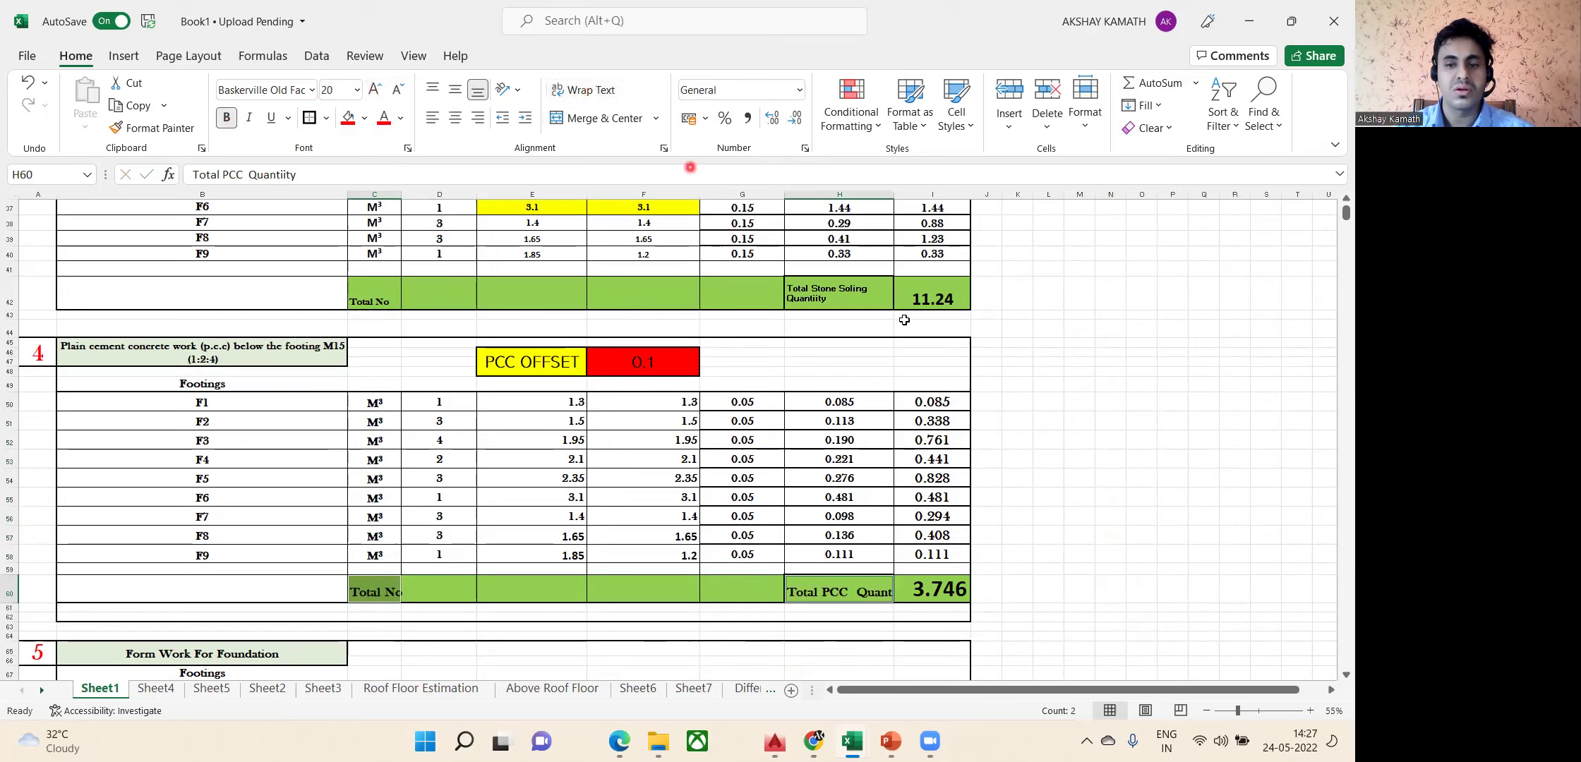
Widen columns H and C to fit the Total PCC Quantity and Total No labels.
{"action": "left_click_drag", "start_coordinate": [893, 195], "coordinate": [937, 196]}
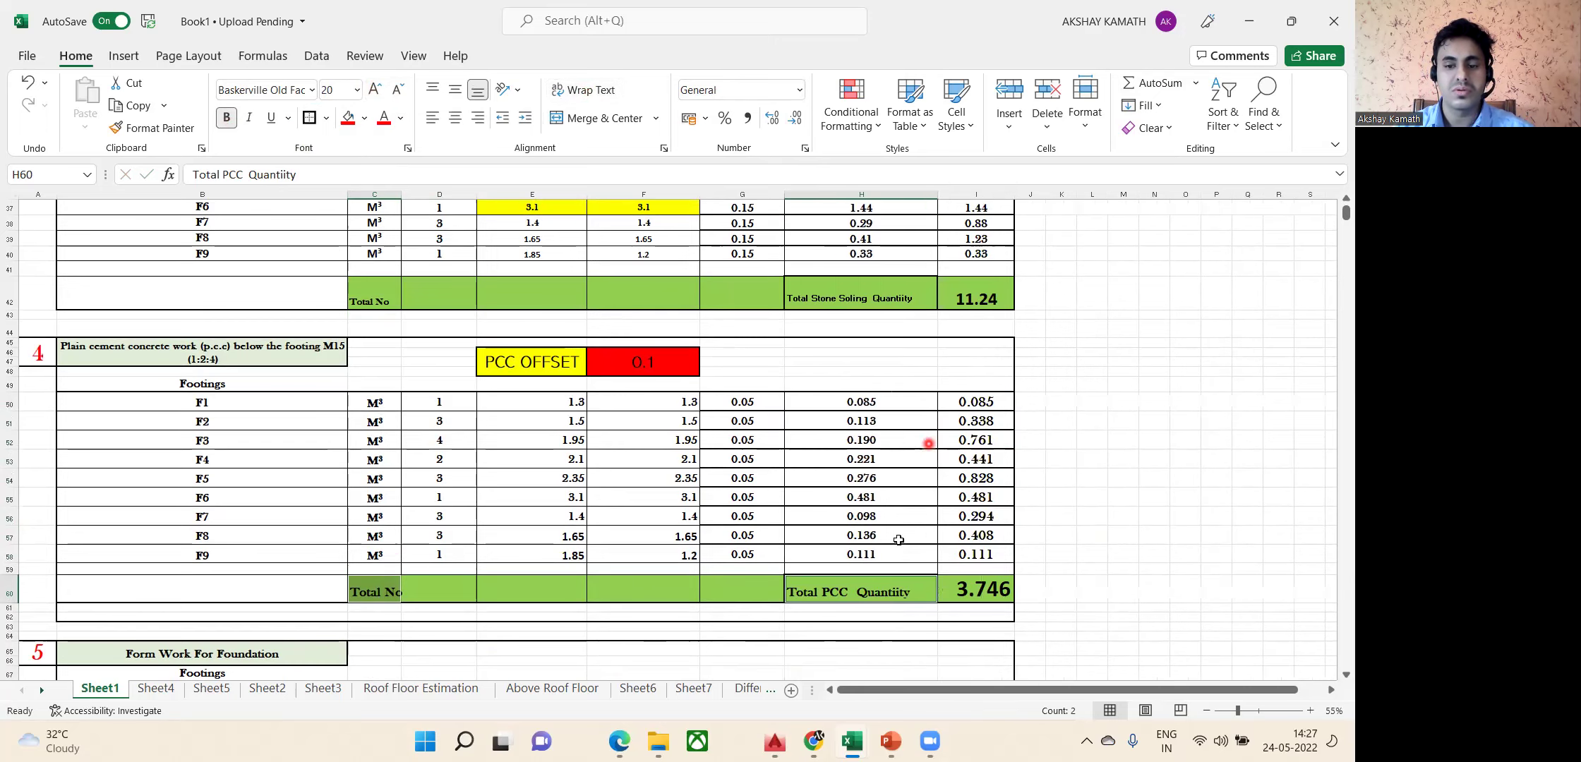
{"action": "left_click", "coordinate": [377, 594]}
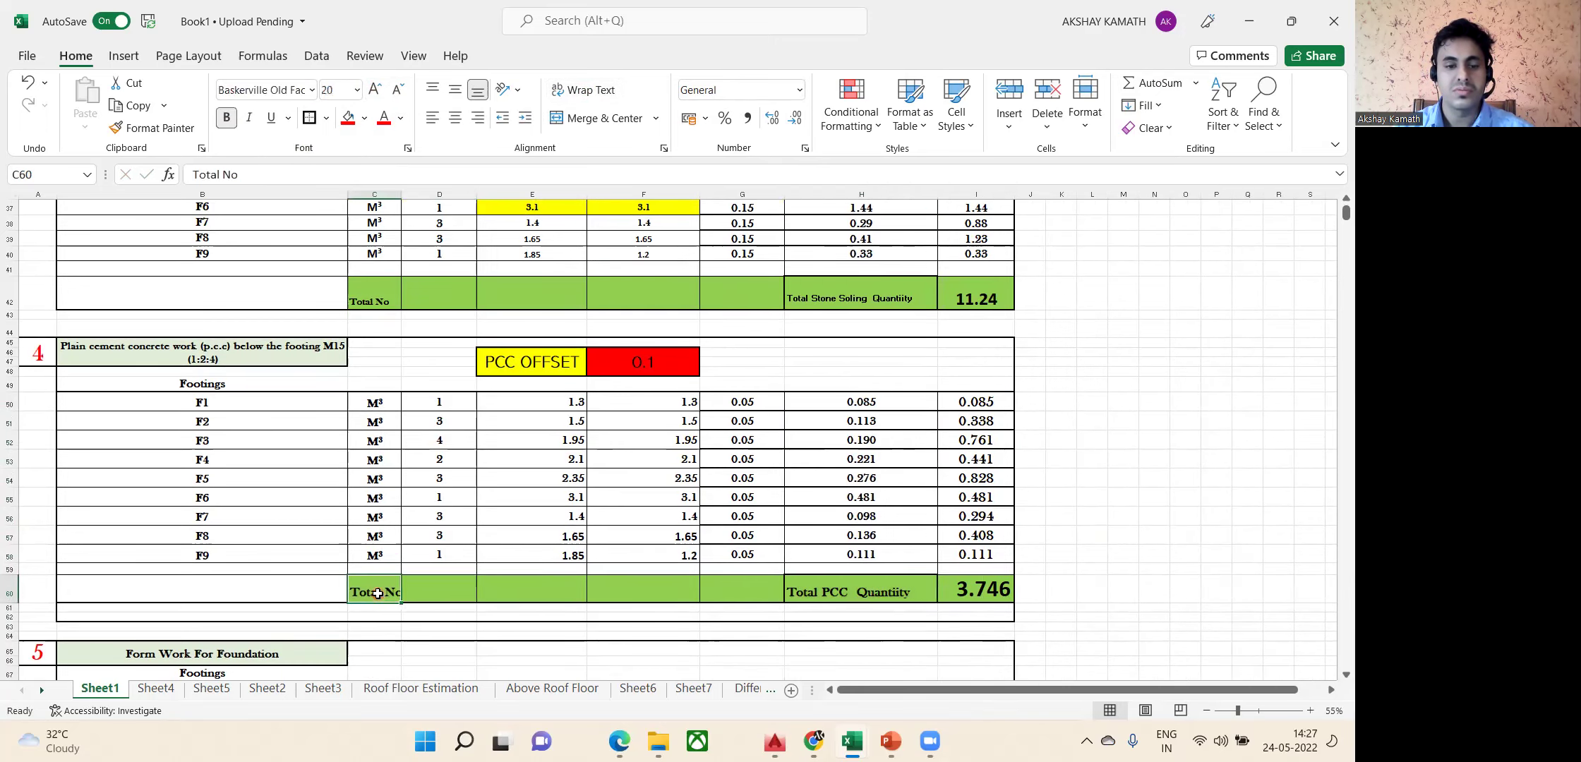
{"action": "left_click_drag", "start_coordinate": [403, 192], "coordinate": [439, 193]}
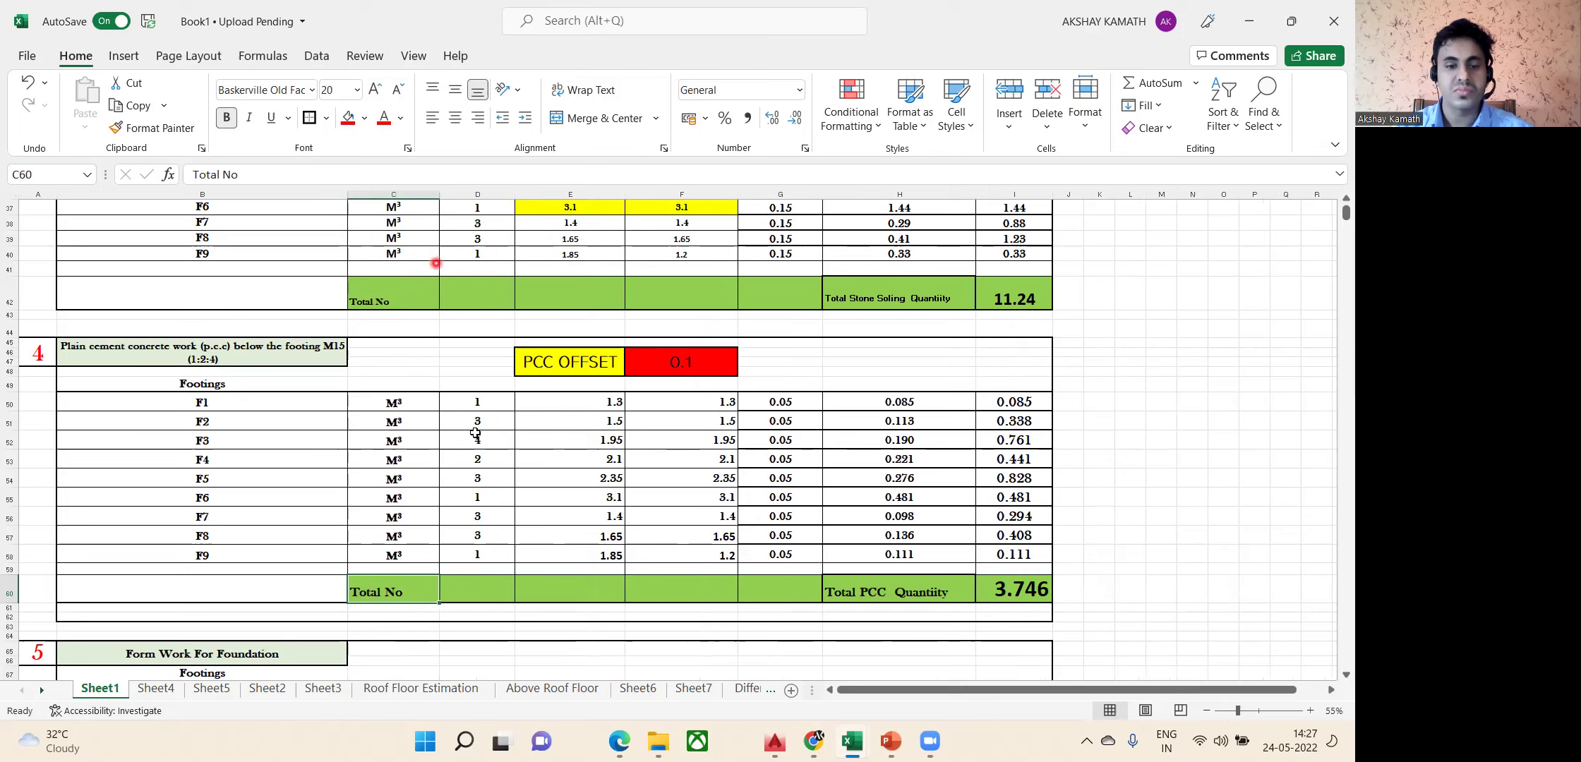
Center the Total No and Total PCC Quantity labels horizontally in C60 and H60.
{"action": "left_click", "coordinate": [876, 595], "text": "ctrl"}
{"action": "left_click", "coordinate": [584, 90]}
{"action": "left_click", "coordinate": [585, 91]}
{"action": "left_click", "coordinate": [456, 119]}
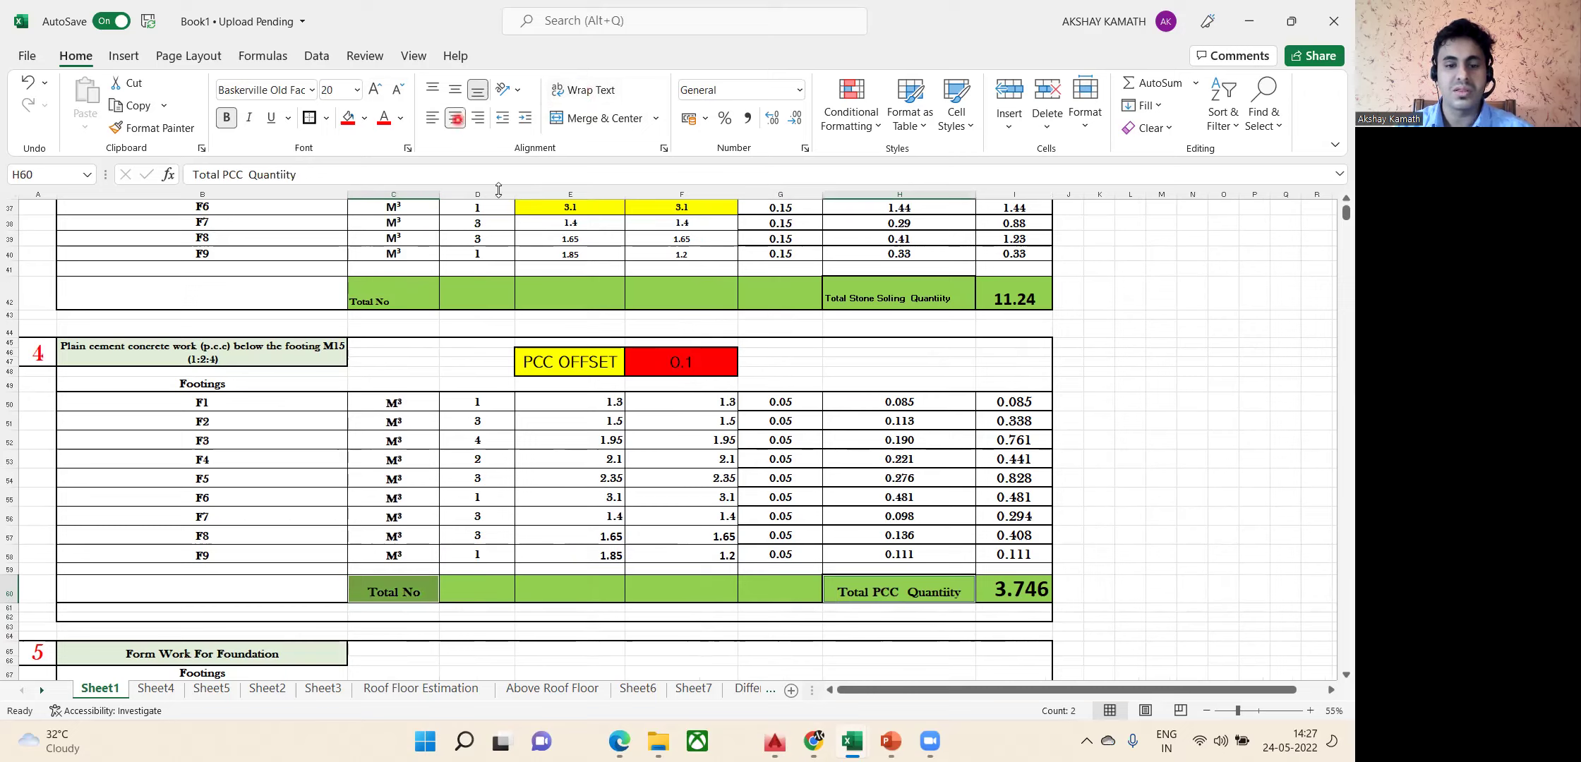
{"action": "left_click", "coordinate": [1139, 572]}
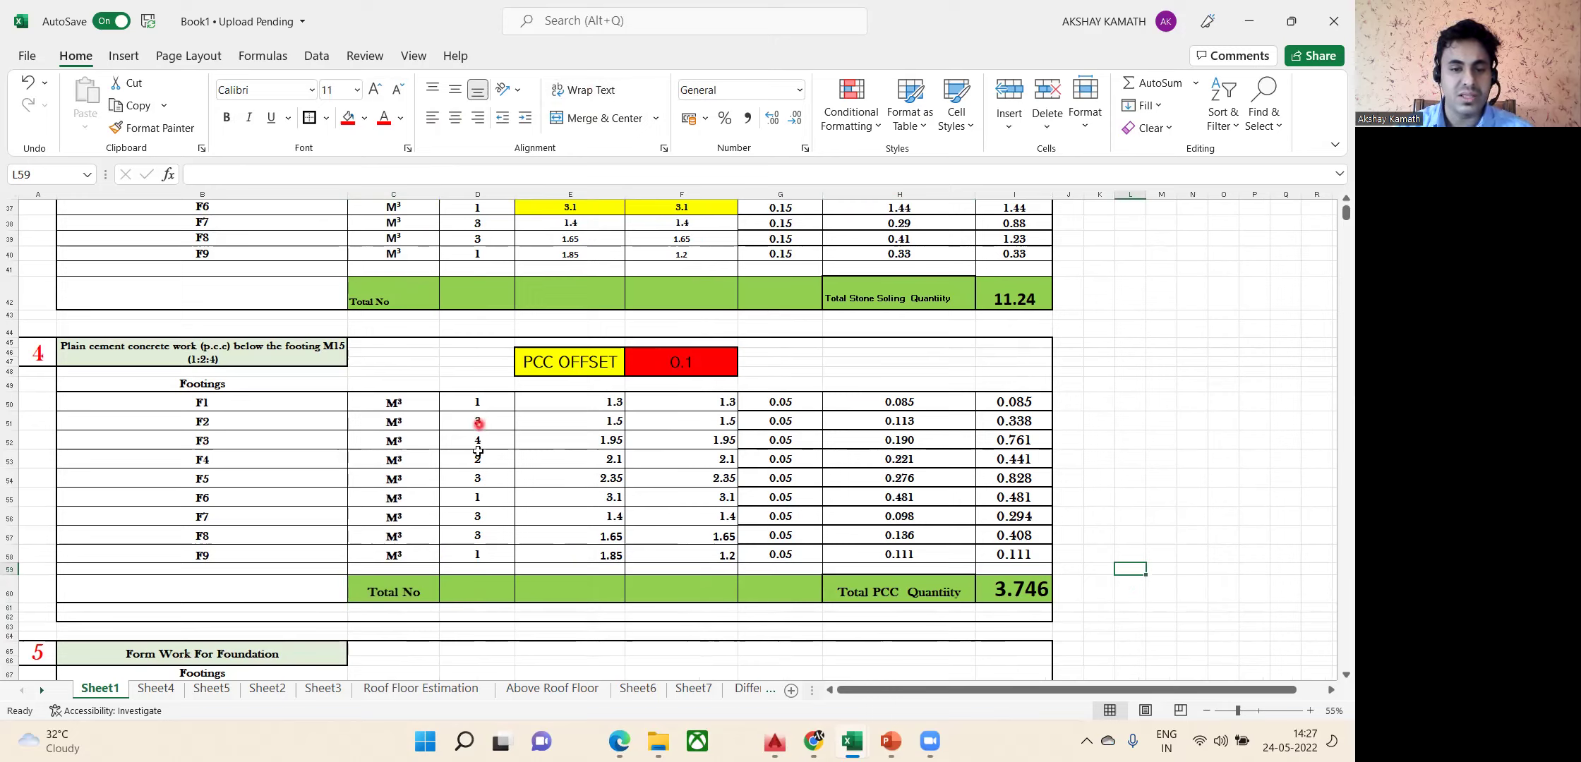
Total the number of footings in the PCC section in D60 with =SUM(D50:D59).
{"action": "left_click", "coordinate": [465, 593]}
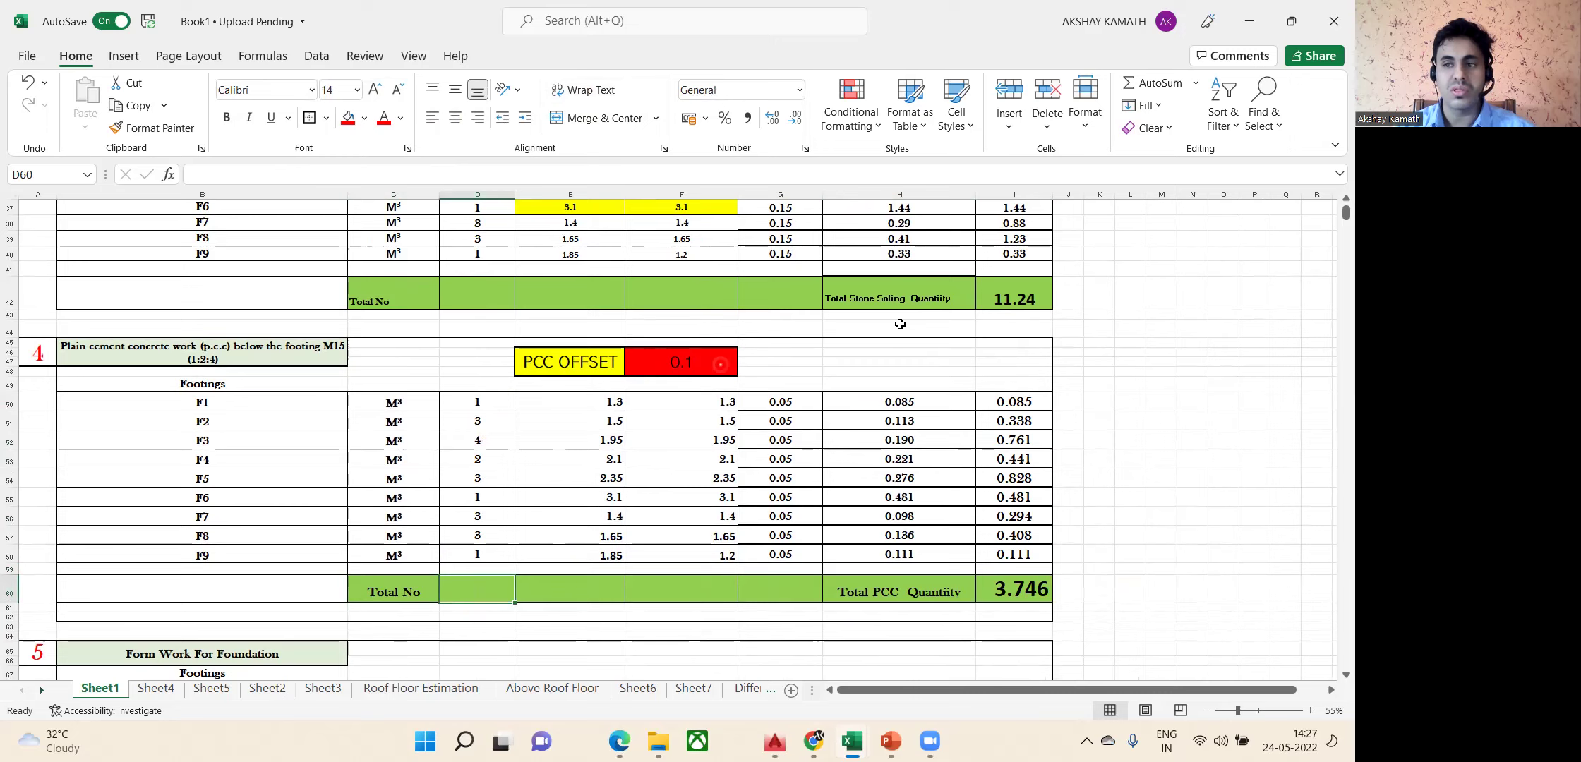
{"action": "left_click", "coordinate": [1160, 84]}
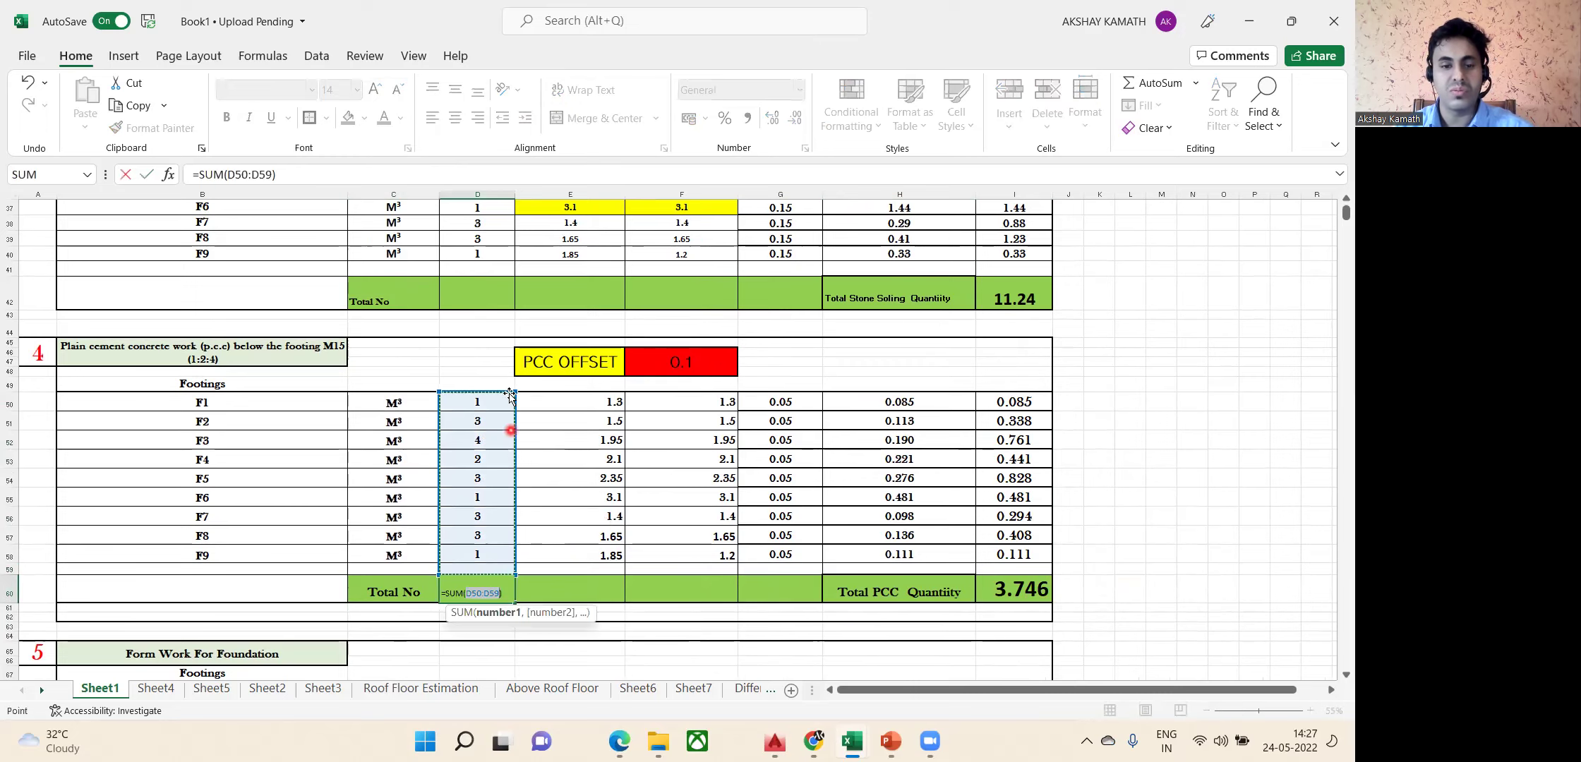
{"action": "key", "text": "Return"}
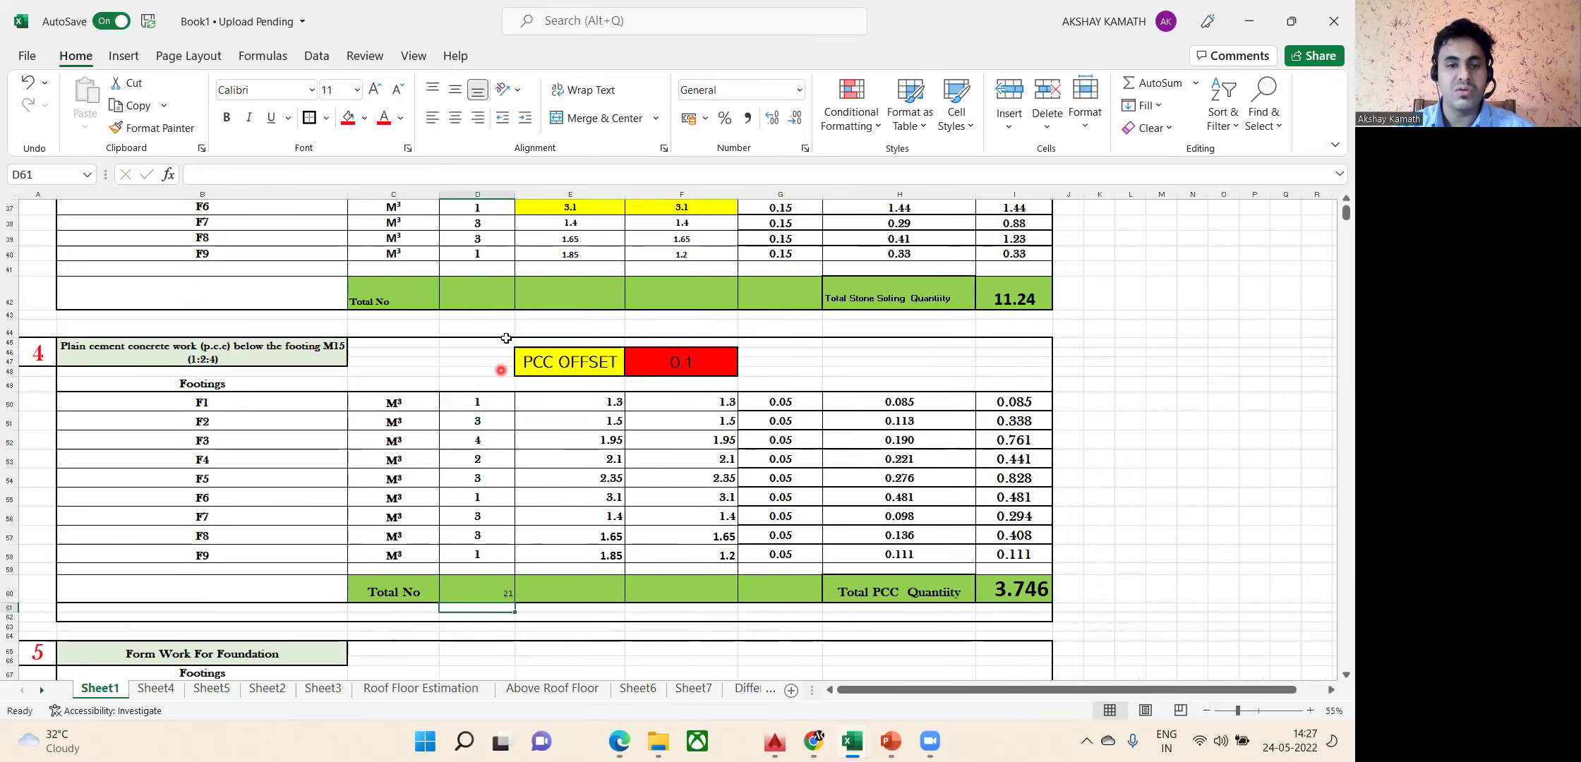
Total the number of footings in the stone soling section in D42 with =SUM(D32:D41).
{"action": "left_click", "coordinate": [485, 293]}
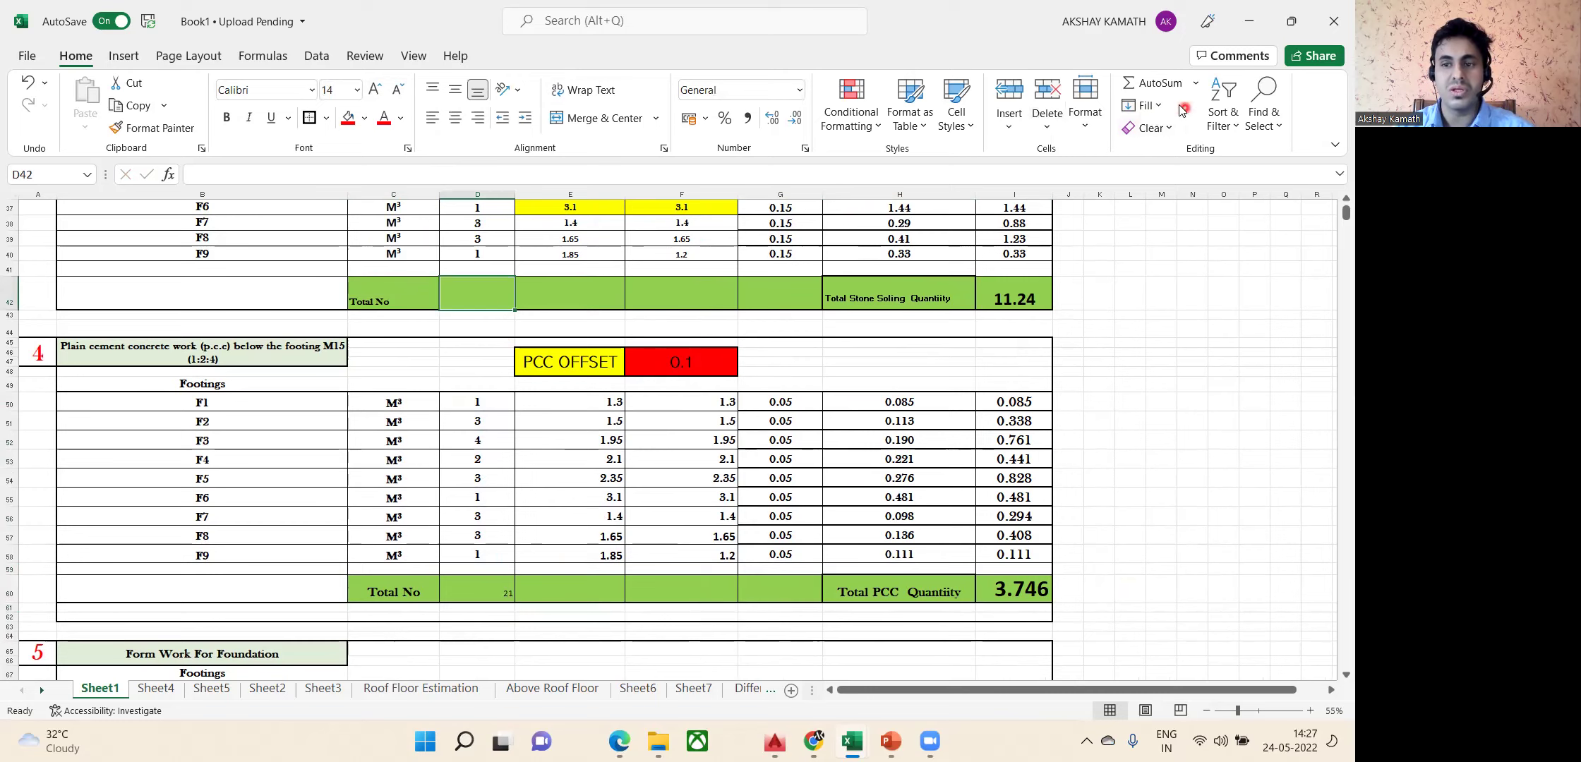
{"action": "left_click", "coordinate": [1160, 85]}
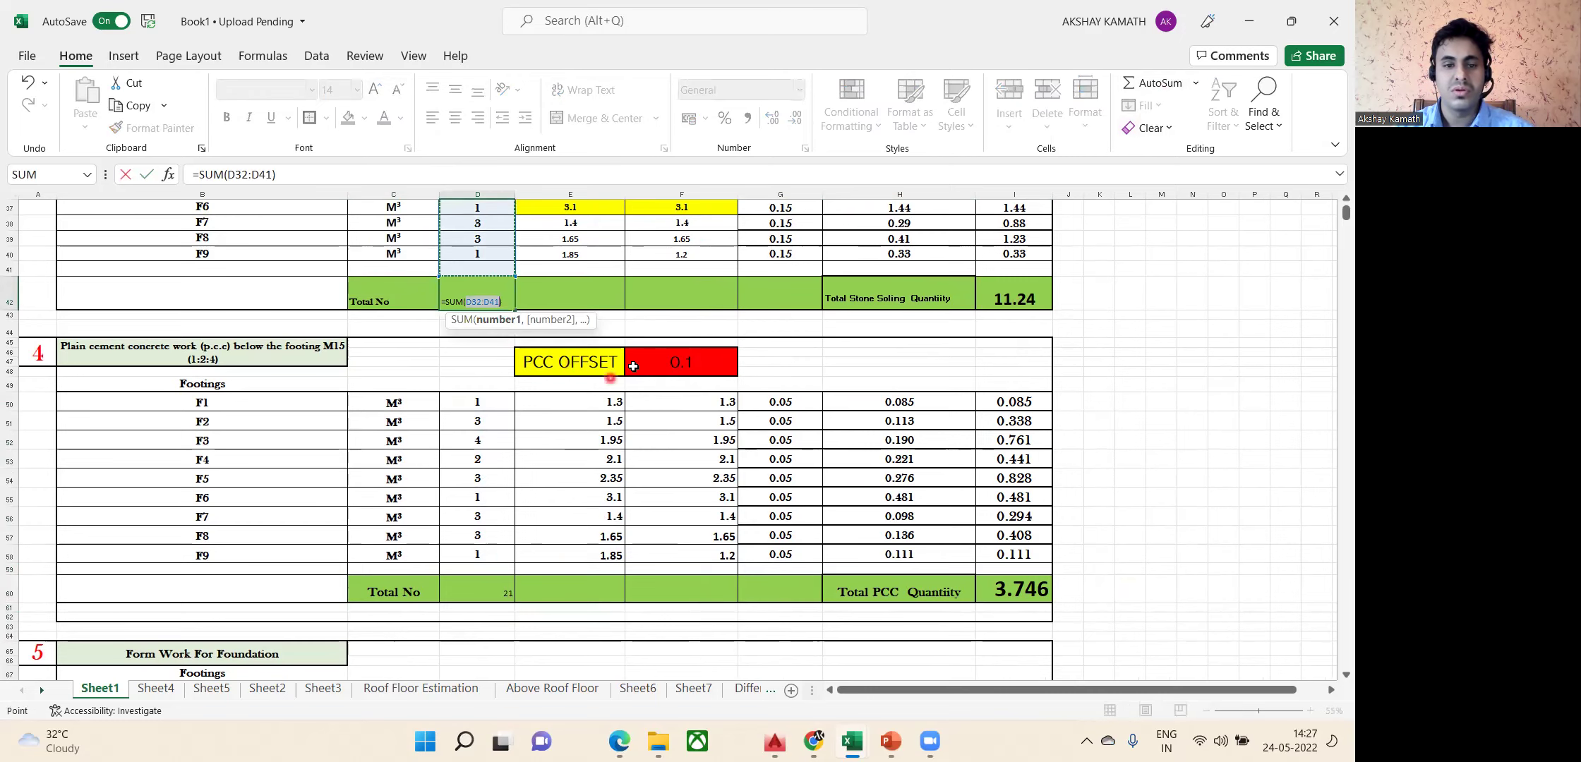
{"action": "key", "text": "Return"}
{"action": "scroll", "coordinate": [471, 297], "scroll_direction": "up", "scroll_amount": 6}
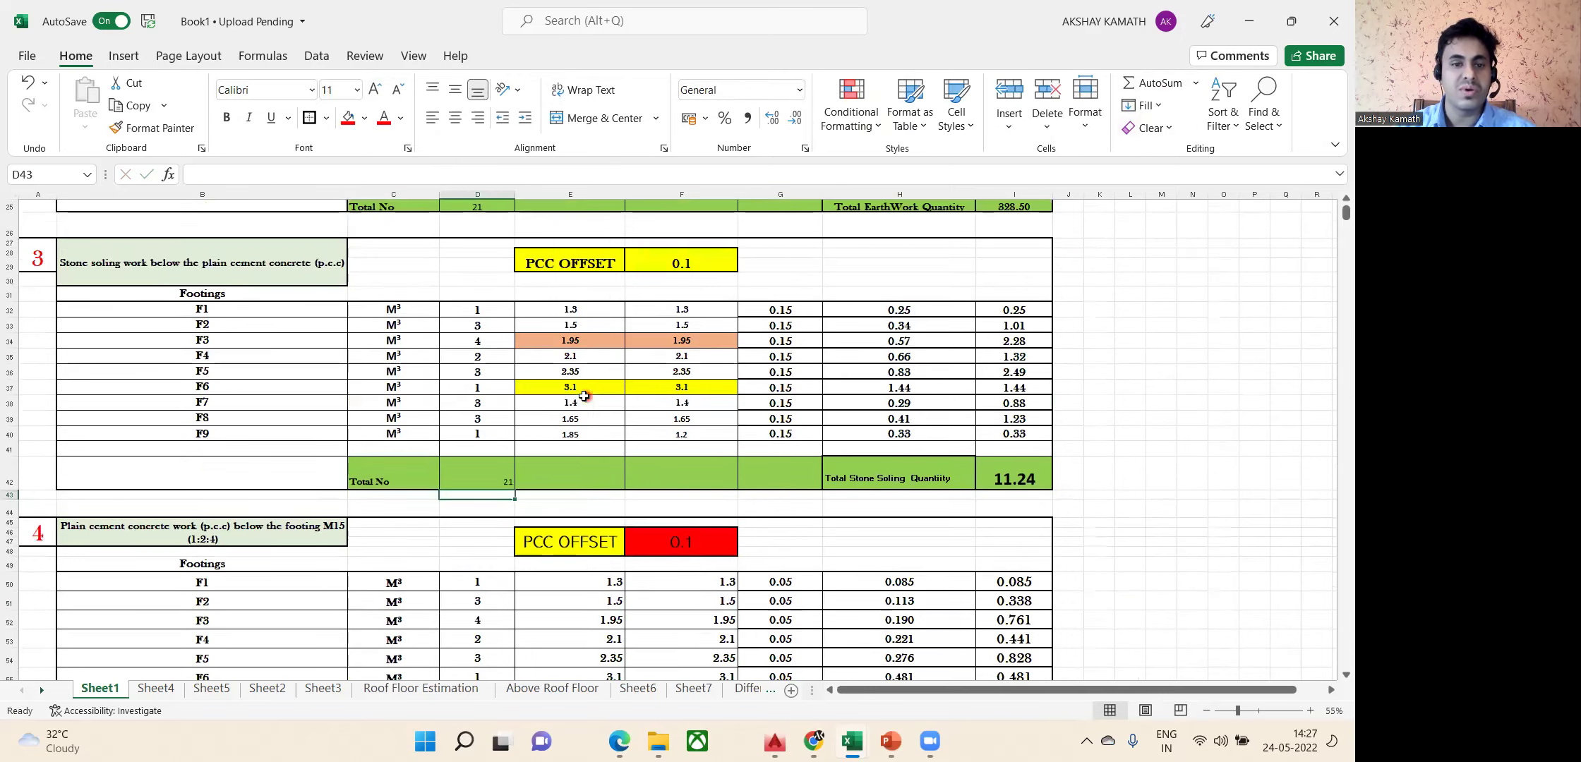
Make the footing totals in D42 and D60 bold, enlarge their font and center them horizontally.
{"action": "scroll", "coordinate": [471, 293], "scroll_direction": "down", "scroll_amount": 4}
{"action": "left_click", "coordinate": [499, 399]}
{"action": "scroll", "coordinate": [499, 398], "scroll_direction": "down", "scroll_amount": 1}
{"action": "left_click", "coordinate": [481, 638], "text": "ctrl"}
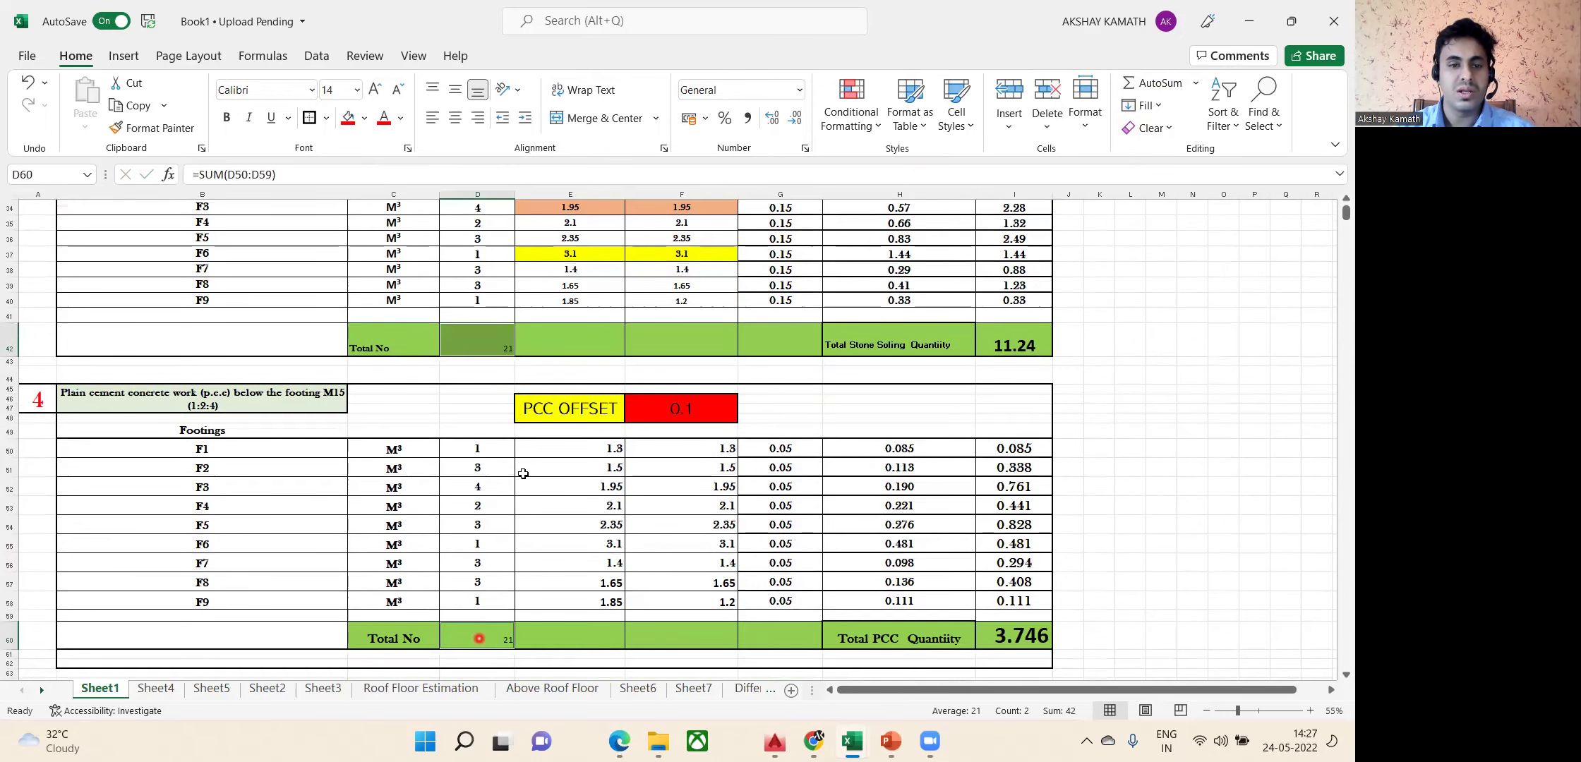
{"action": "left_click", "coordinate": [226, 117]}
{"action": "left_click", "coordinate": [375, 89]}
{"action": "left_click", "coordinate": [376, 90]}
{"action": "left_click", "coordinate": [375, 90]}
{"action": "left_click", "coordinate": [375, 89]}
{"action": "left_click", "coordinate": [375, 89]}
{"action": "left_click", "coordinate": [375, 89]}
{"action": "left_click", "coordinate": [374, 90]}
{"action": "left_click", "coordinate": [374, 89]}
{"action": "left_click", "coordinate": [375, 90]}
{"action": "left_click", "coordinate": [375, 90]}
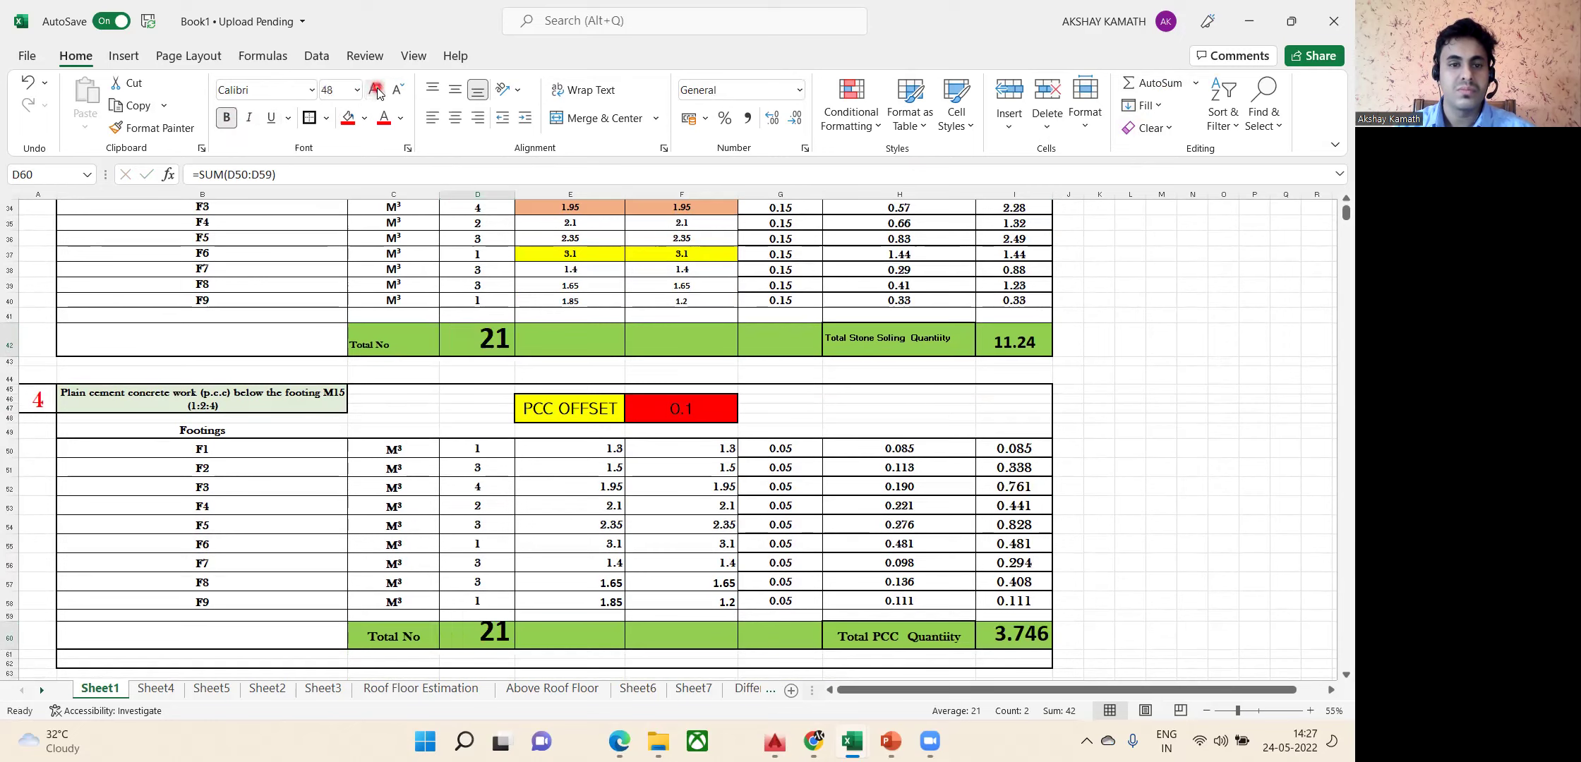
{"action": "left_click", "coordinate": [400, 92]}
{"action": "left_click", "coordinate": [399, 92]}
{"action": "left_click", "coordinate": [400, 92]}
{"action": "left_click", "coordinate": [378, 91]}
{"action": "left_click", "coordinate": [455, 117]}
{"action": "left_click", "coordinate": [1138, 501]}
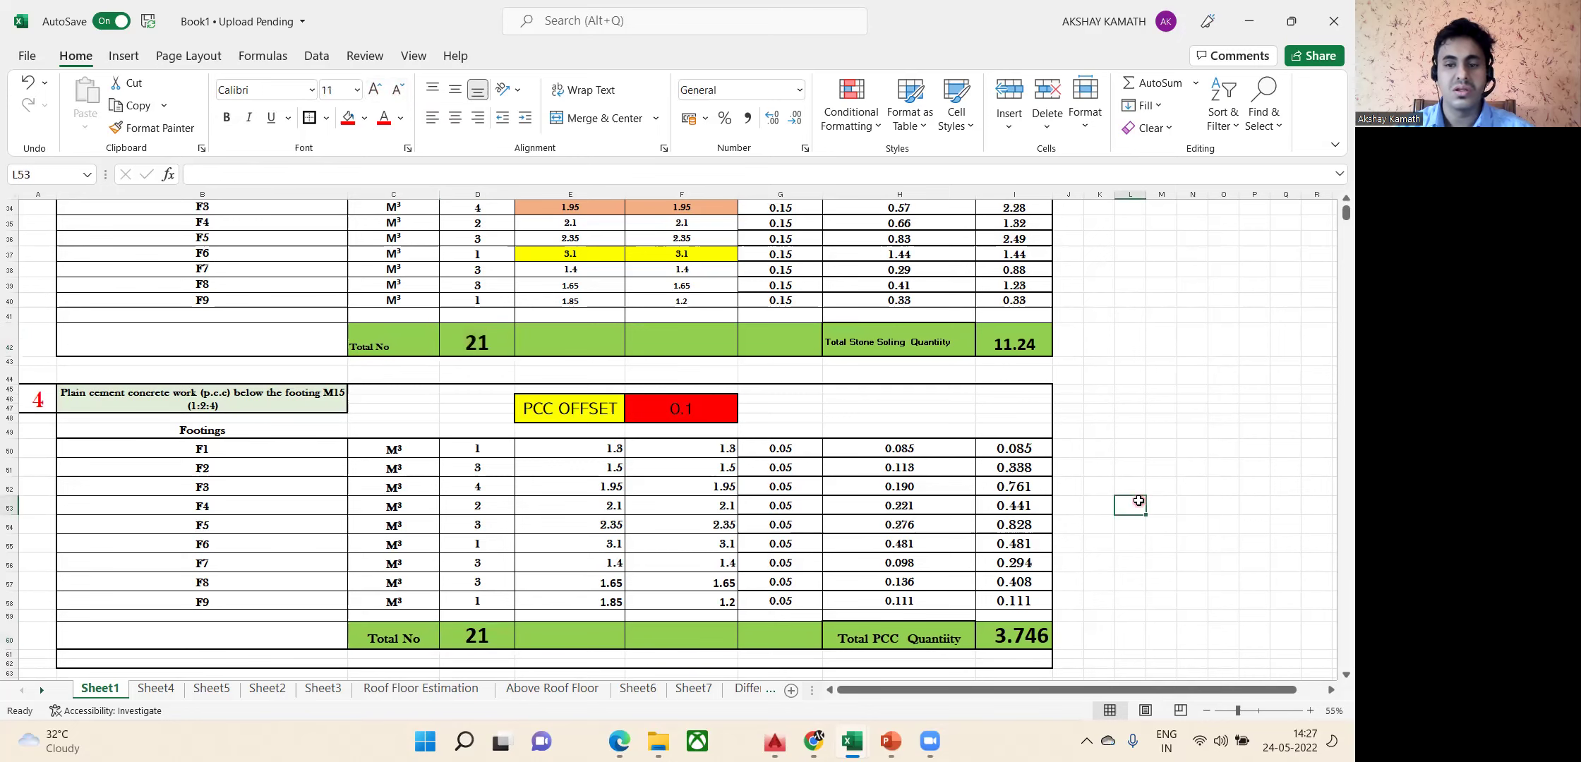
{"action": "scroll", "coordinate": [1034, 638], "scroll_direction": "down", "scroll_amount": 1}
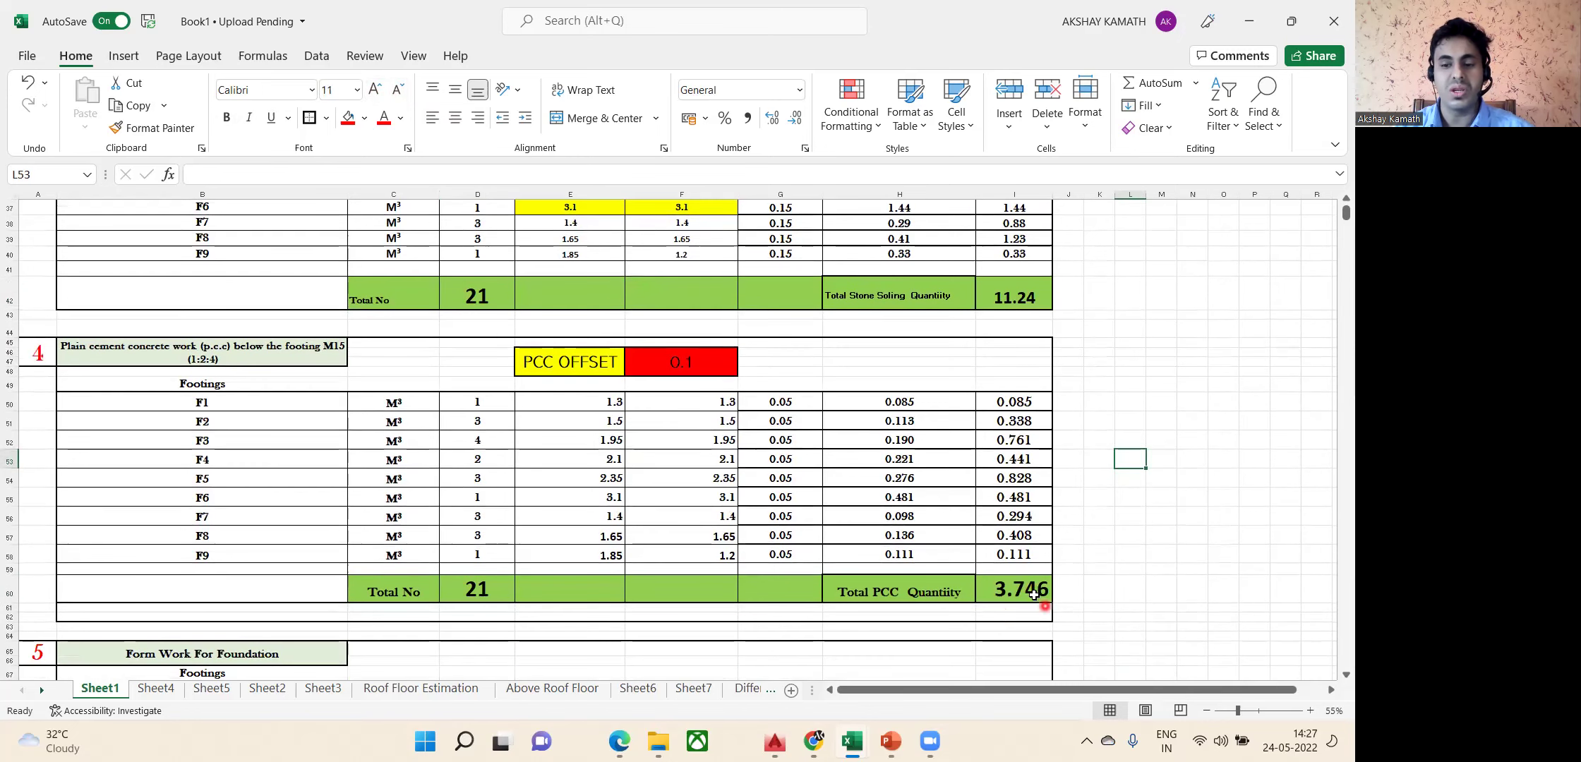
{"action": "left_click", "coordinate": [1073, 589]}
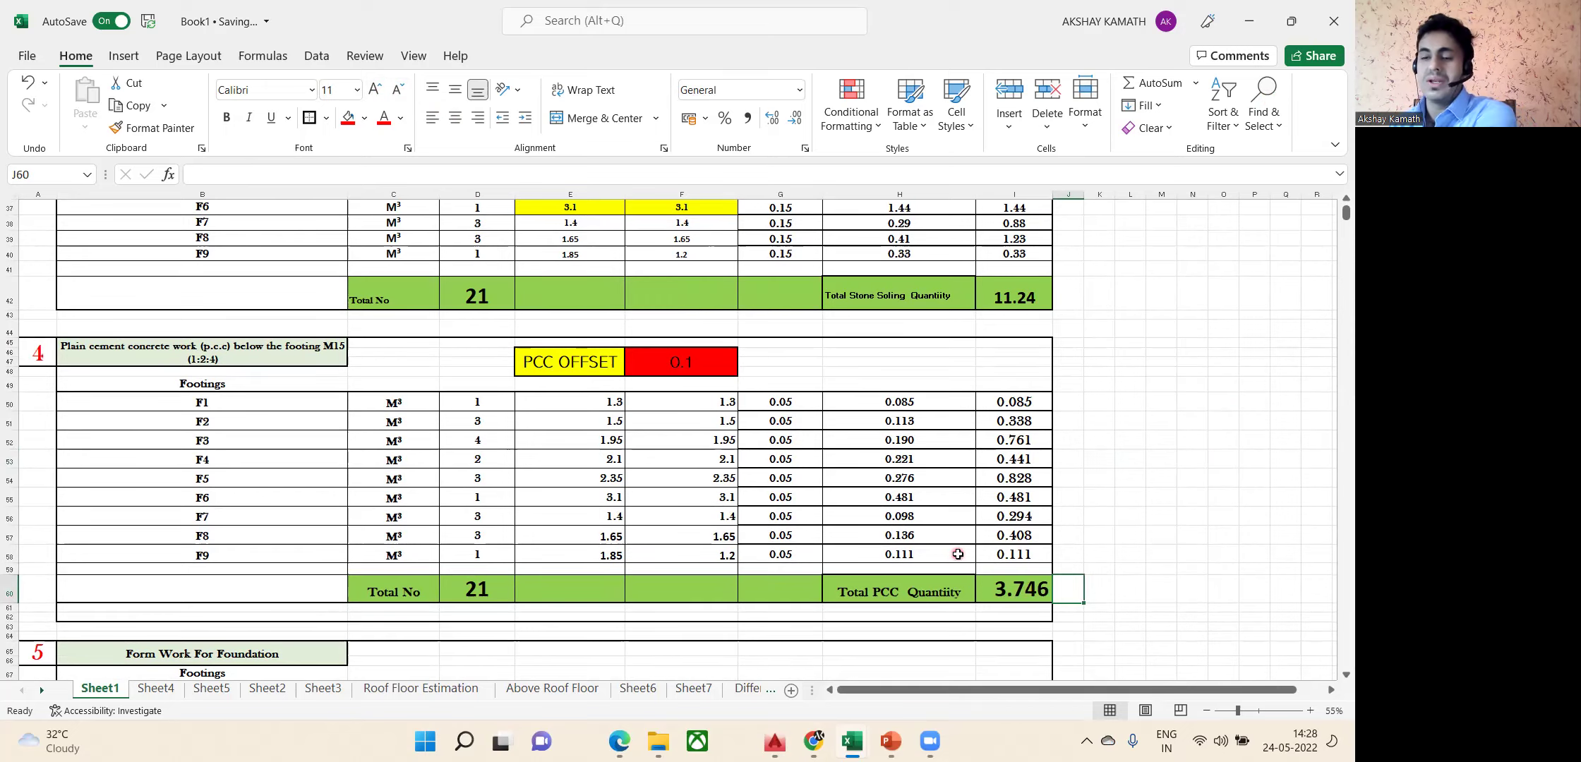
Check the lean concrete thickness below the isolated footing in the AutoCAD drawing S-01,FOUNDATION DETAILS R6(1), and return to the Book1 workbook in Excel.
{"action": "scroll", "coordinate": [924, 486], "scroll_direction": "down", "scroll_amount": 1}
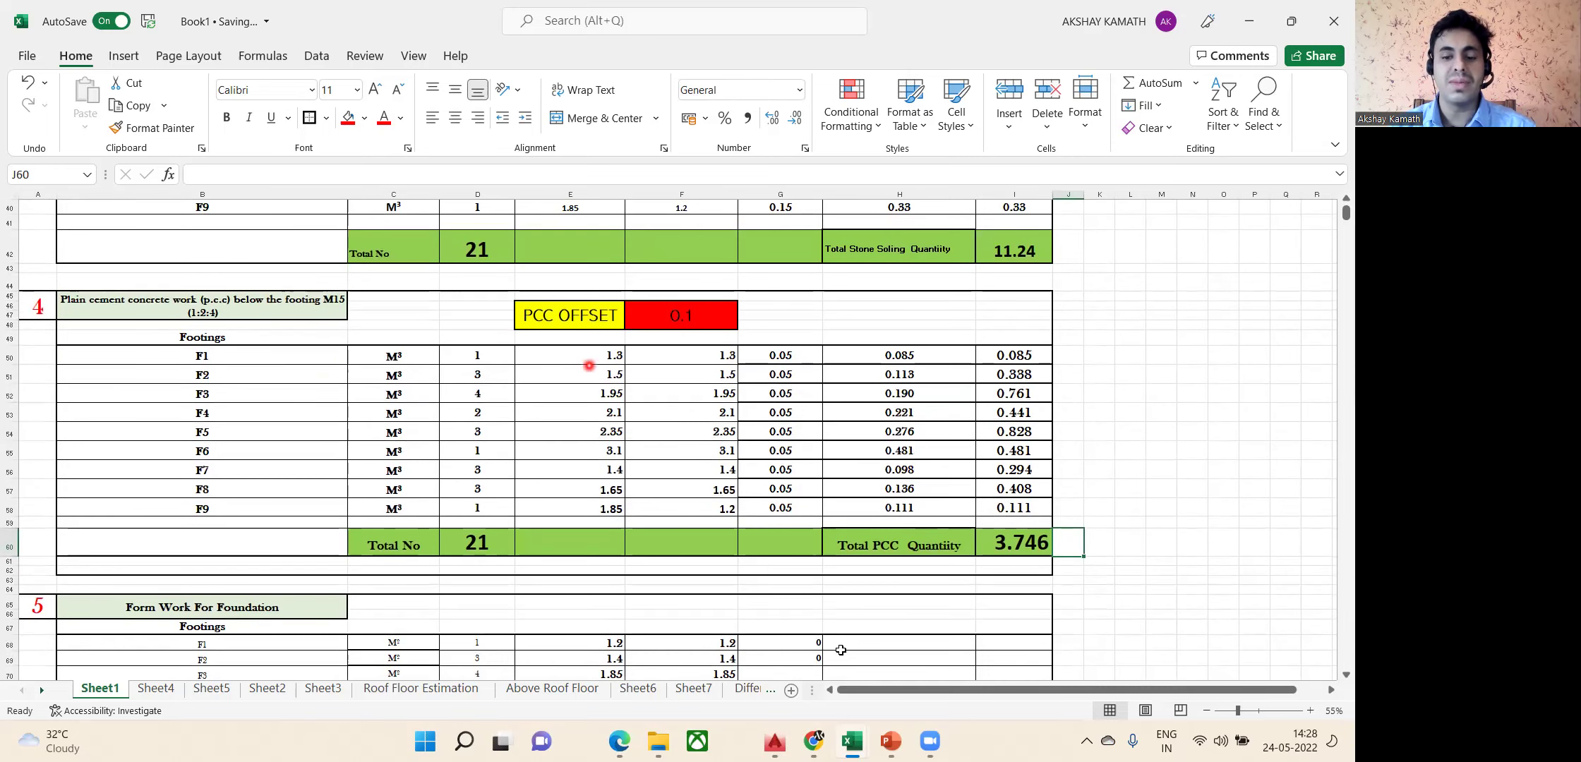
{"action": "mouse_move", "coordinate": [890, 741]}
{"action": "left_click", "coordinate": [774, 741]}
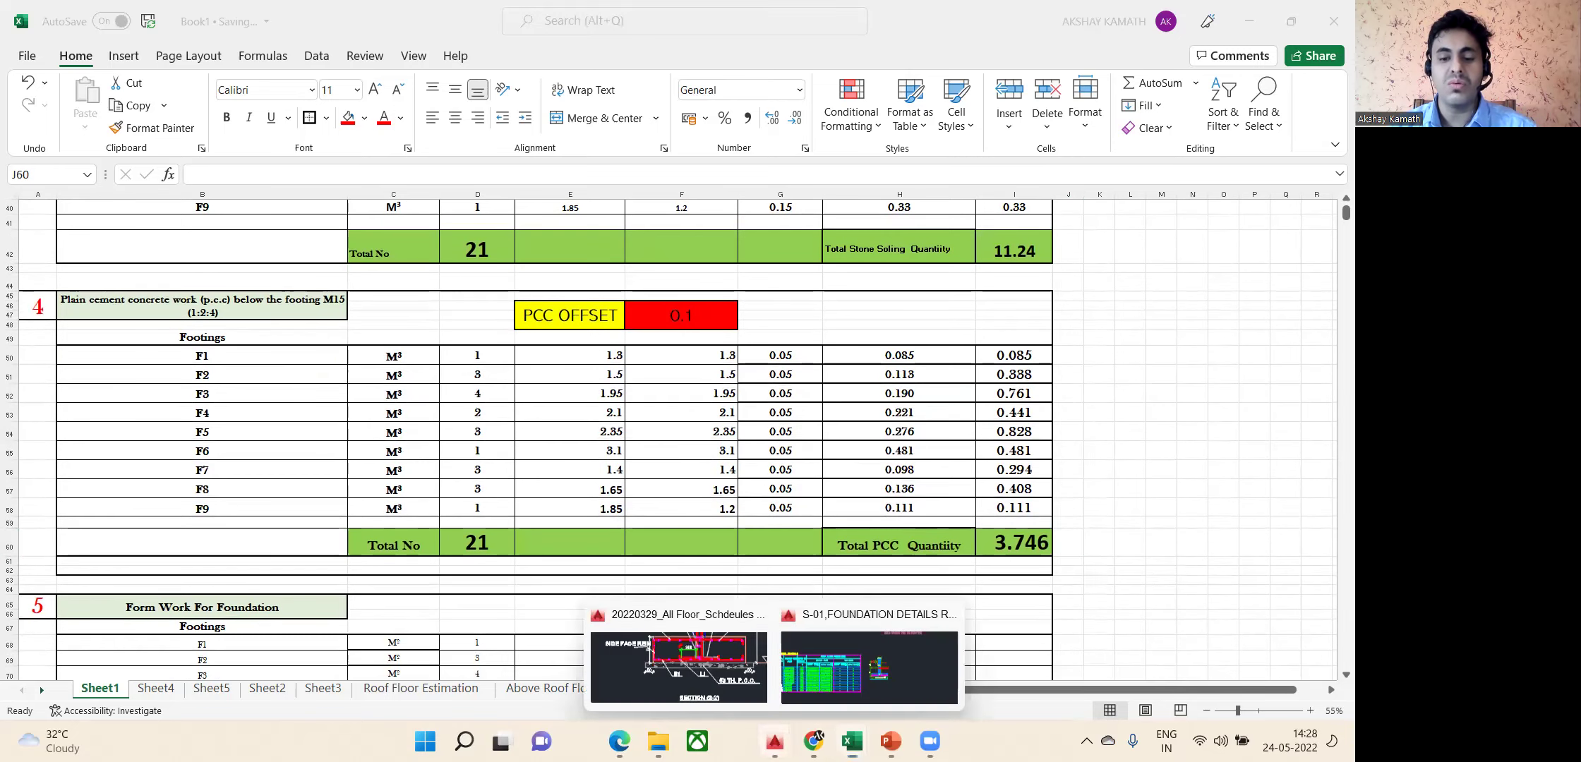
{"action": "left_click", "coordinate": [863, 674]}
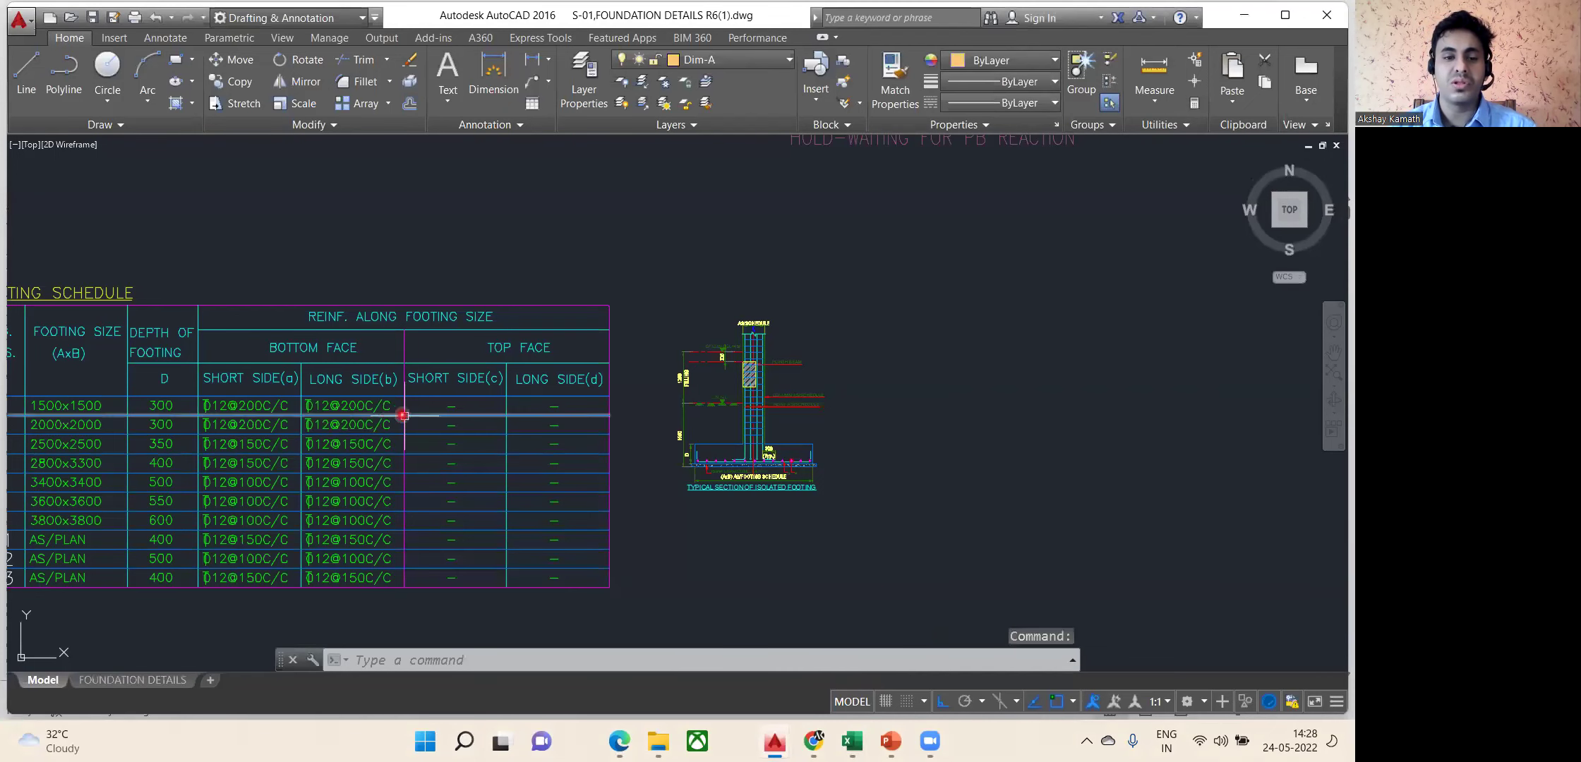
{"action": "scroll", "coordinate": [406, 413], "scroll_direction": "down", "scroll_amount": 3}
{"action": "scroll", "coordinate": [554, 452], "scroll_direction": "up", "scroll_amount": 4}
{"action": "scroll", "coordinate": [571, 459], "scroll_direction": "up", "scroll_amount": 5}
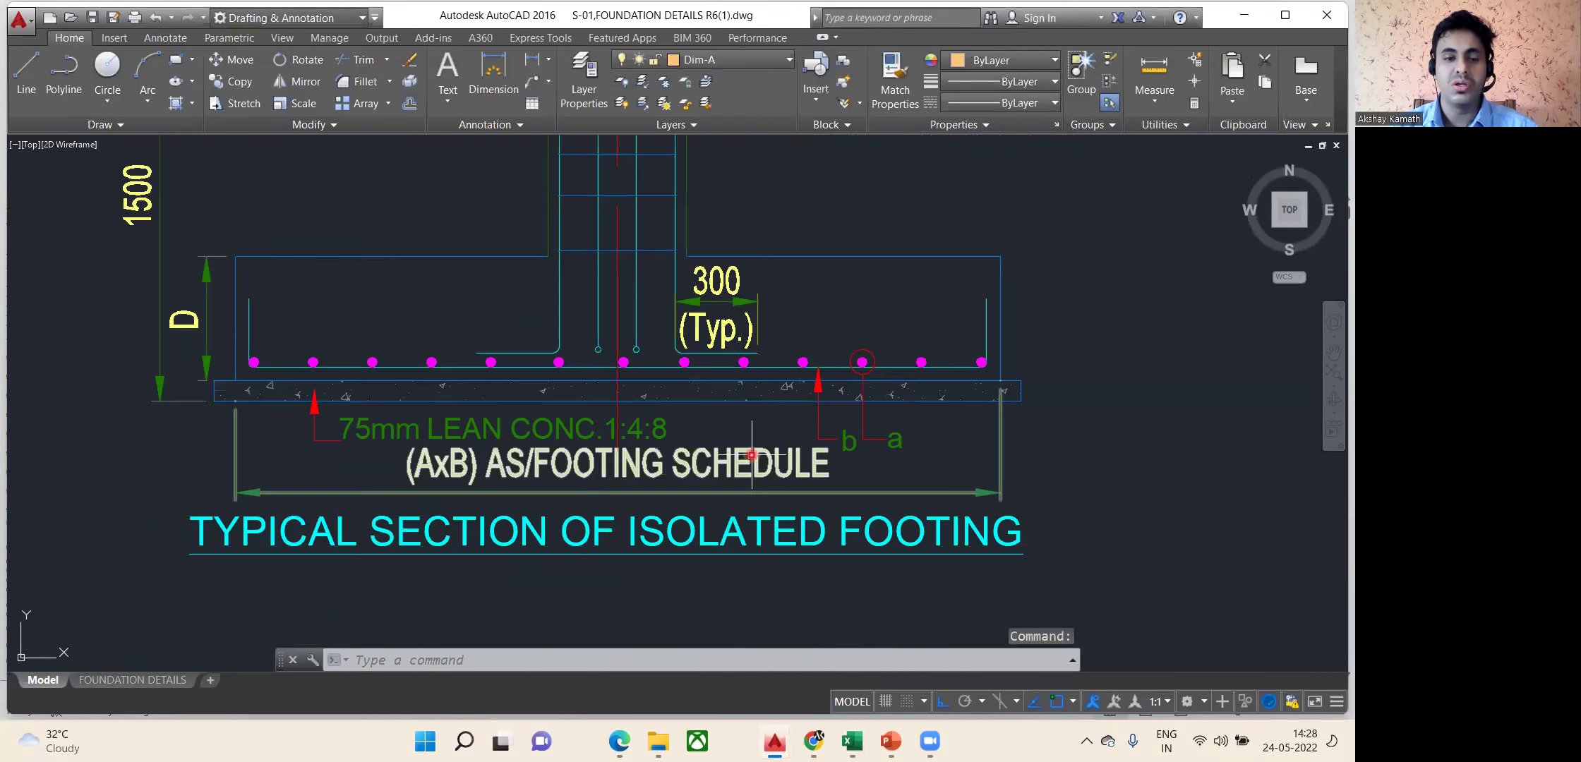
{"action": "scroll", "coordinate": [492, 501], "scroll_direction": "down", "scroll_amount": 2}
{"action": "scroll", "coordinate": [491, 501], "scroll_direction": "up", "scroll_amount": 2}
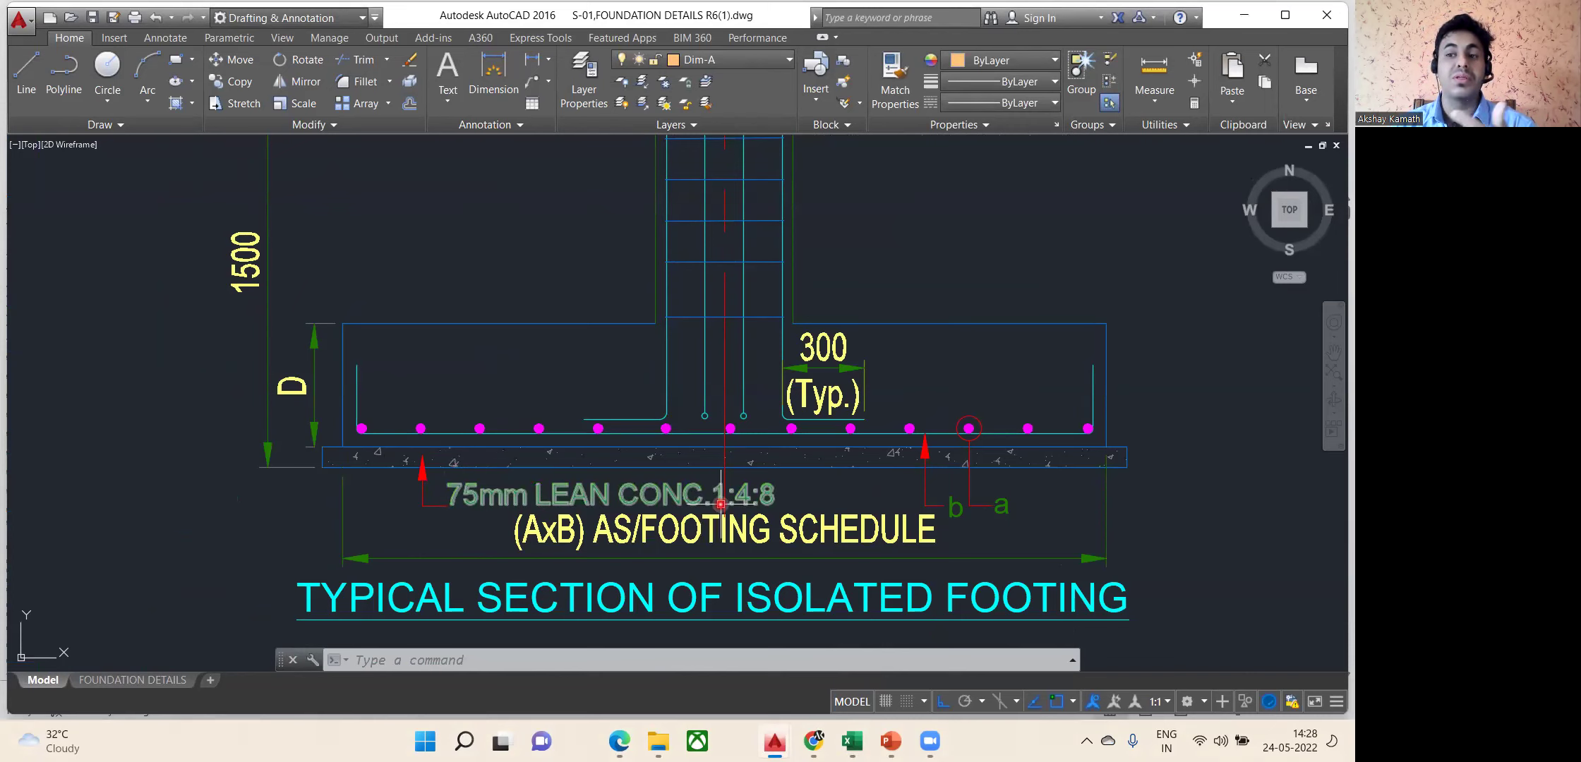
{"action": "mouse_move", "coordinate": [929, 741]}
{"action": "mouse_move", "coordinate": [852, 741]}
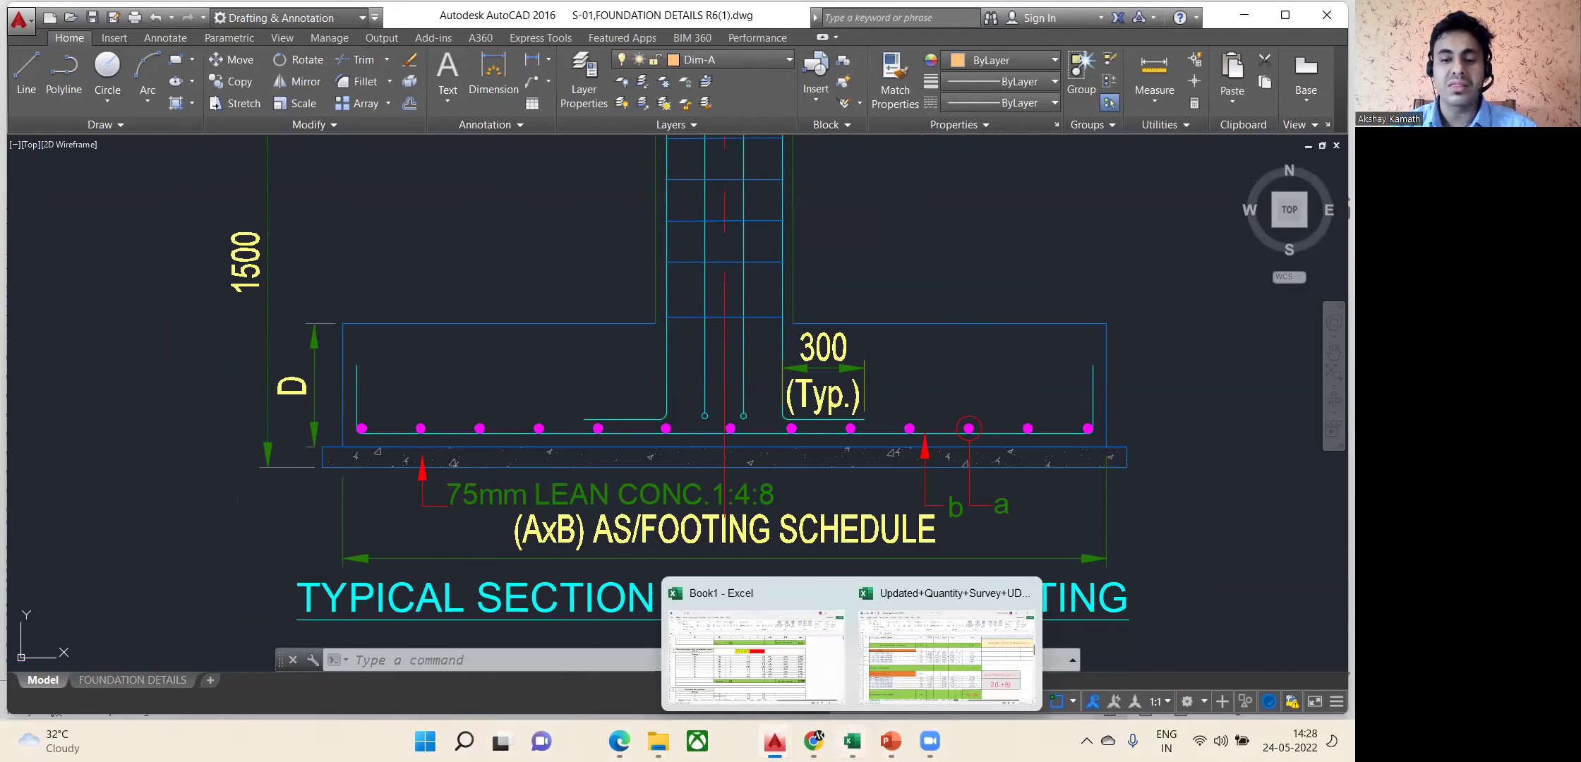
{"action": "left_click", "coordinate": [787, 674]}
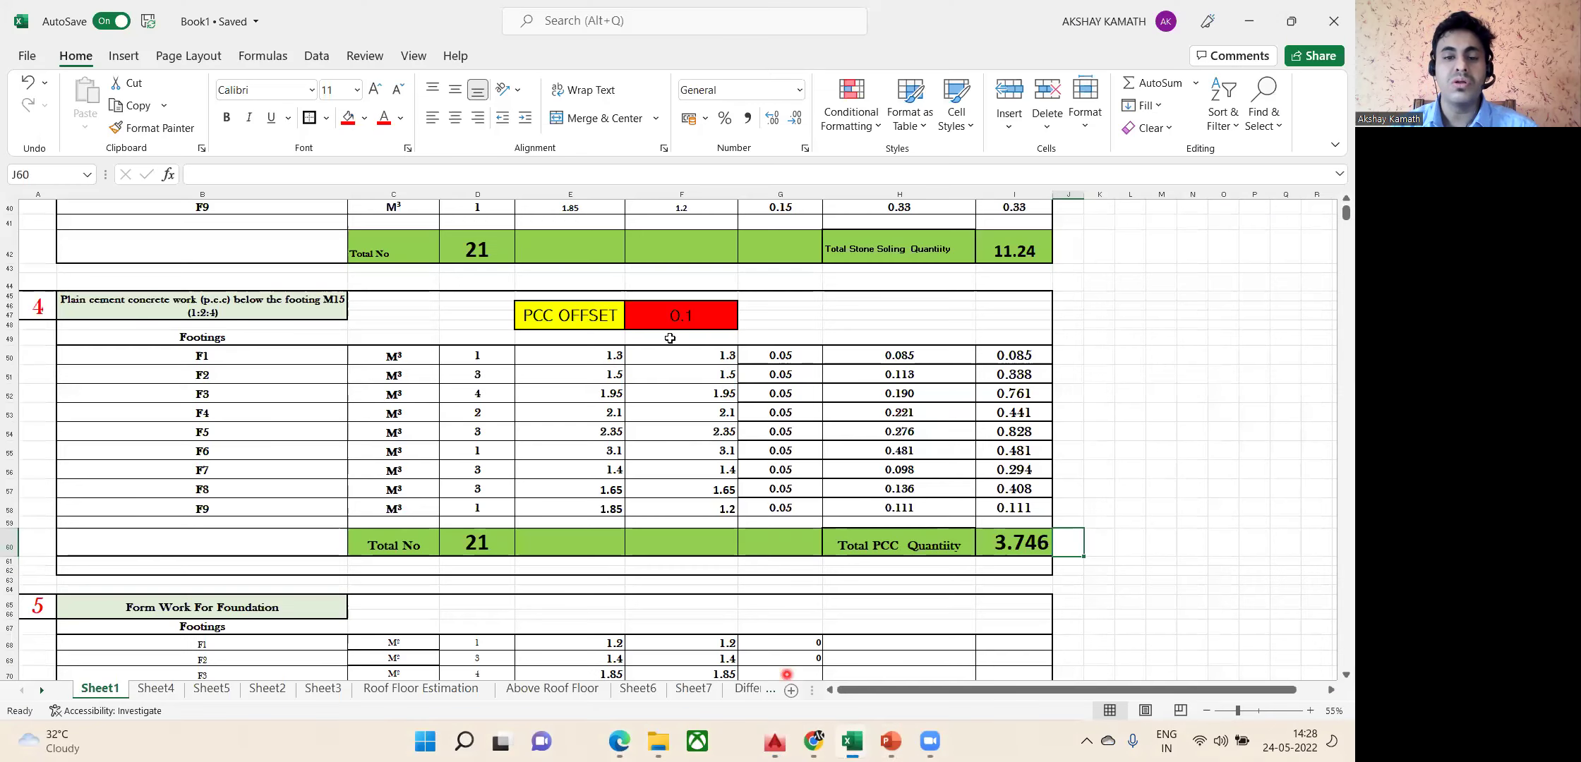
{"action": "left_click", "coordinate": [702, 316]}
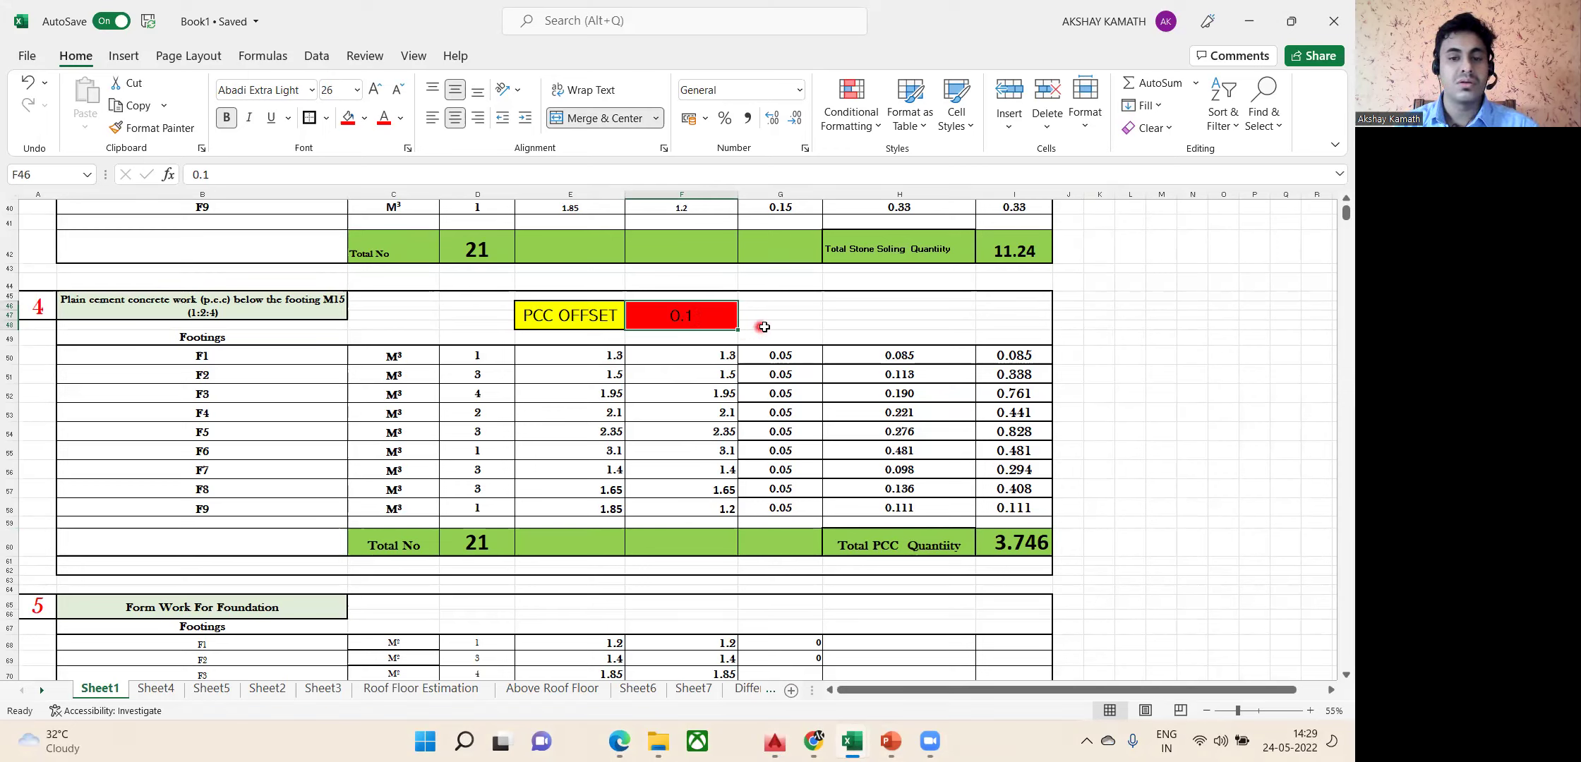
{"action": "left_click", "coordinate": [717, 321]}
{"action": "left_click", "coordinate": [720, 315]}
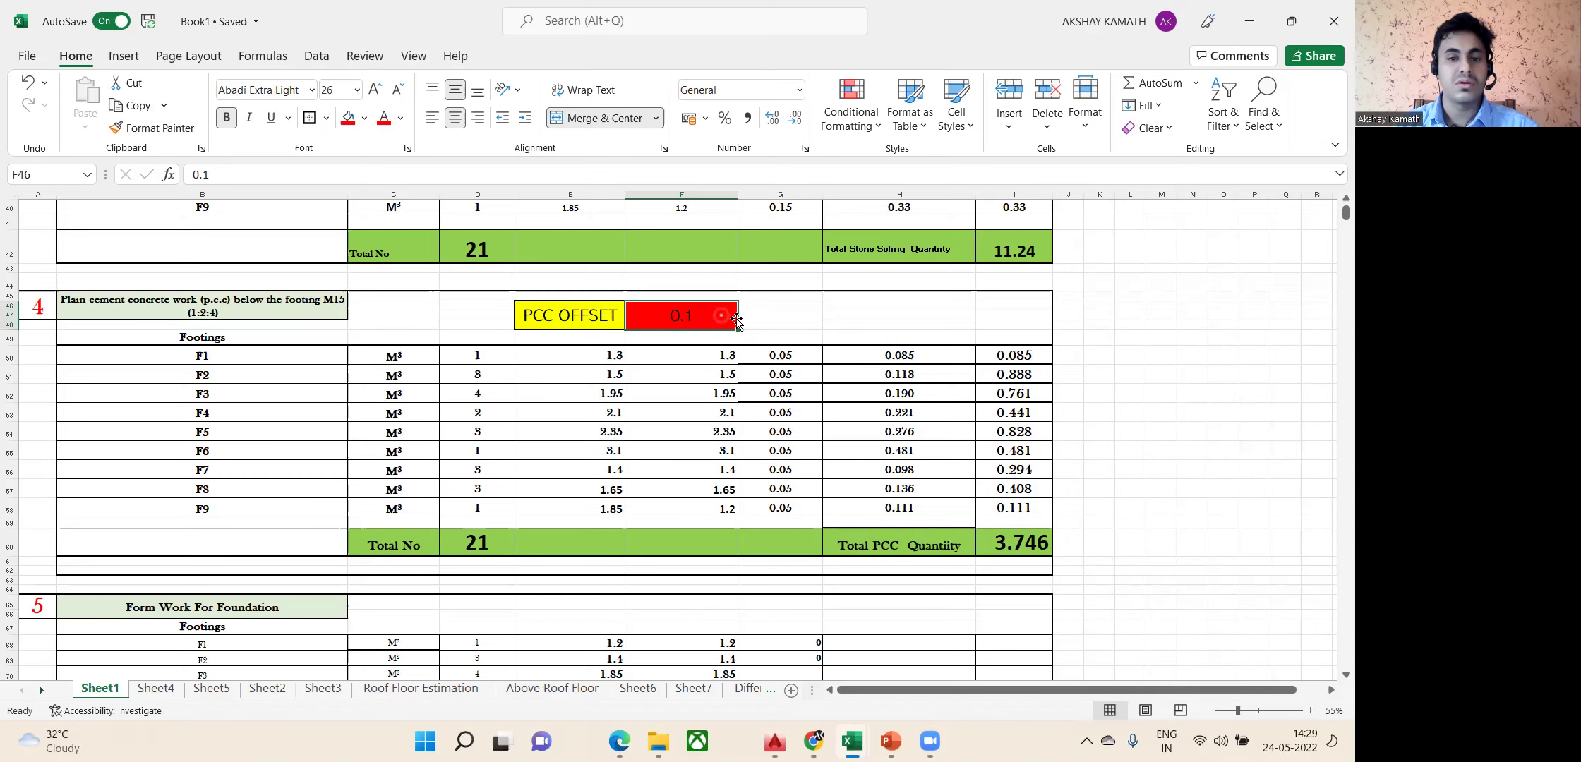
{"action": "scroll", "coordinate": [744, 324], "scroll_direction": "up", "scroll_amount": 1}
{"action": "scroll", "coordinate": [802, 350], "scroll_direction": "down", "scroll_amount": 1}
Set the PCC thickness to 0.075 for footings F1 to F9 in G50:G58.
{"action": "left_click", "coordinate": [803, 350]}
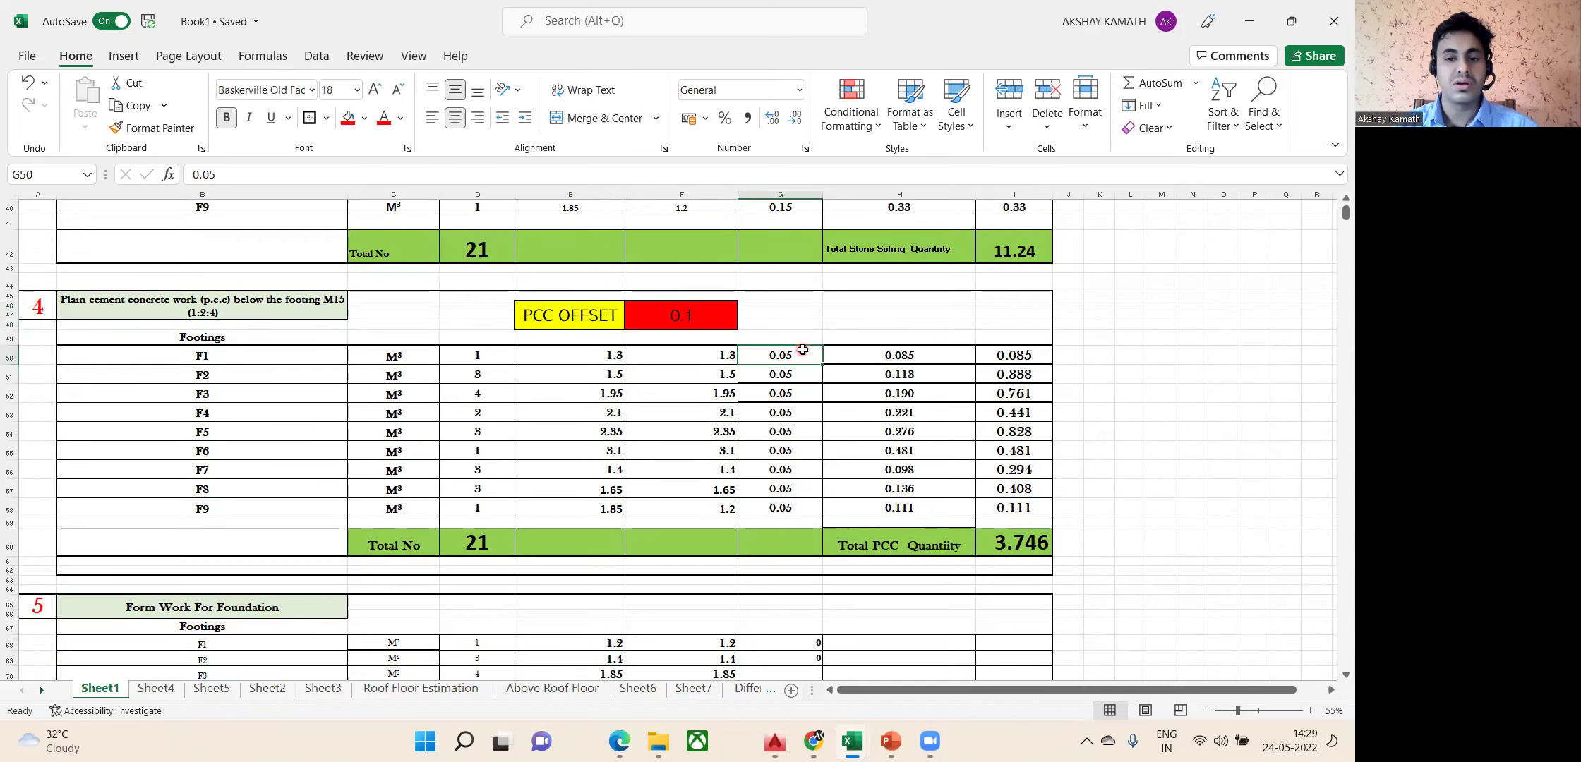
{"action": "left_click", "coordinate": [786, 349]}
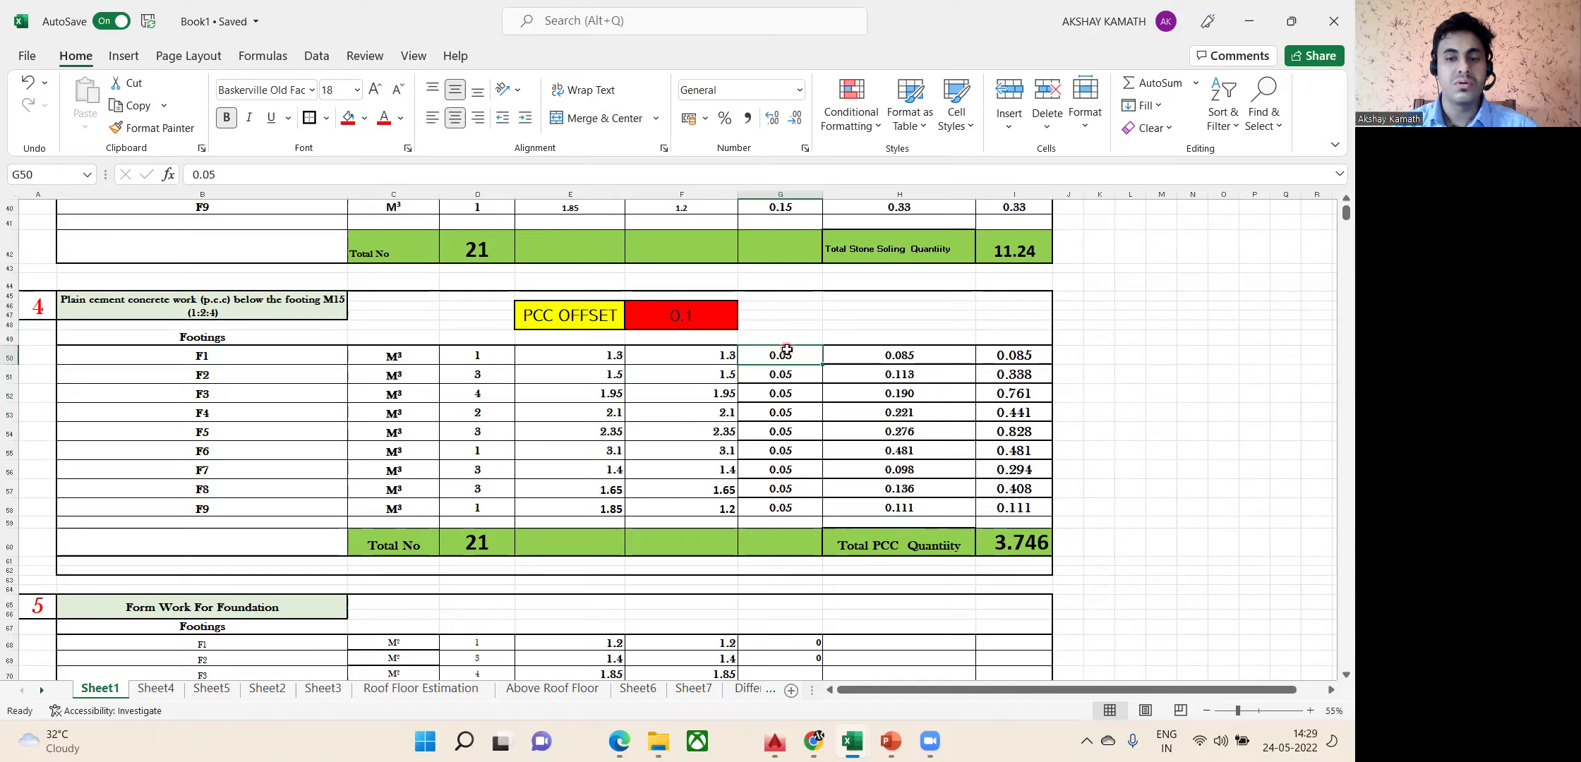
{"action": "left_click", "coordinate": [804, 330]}
{"action": "left_click", "coordinate": [801, 350]}
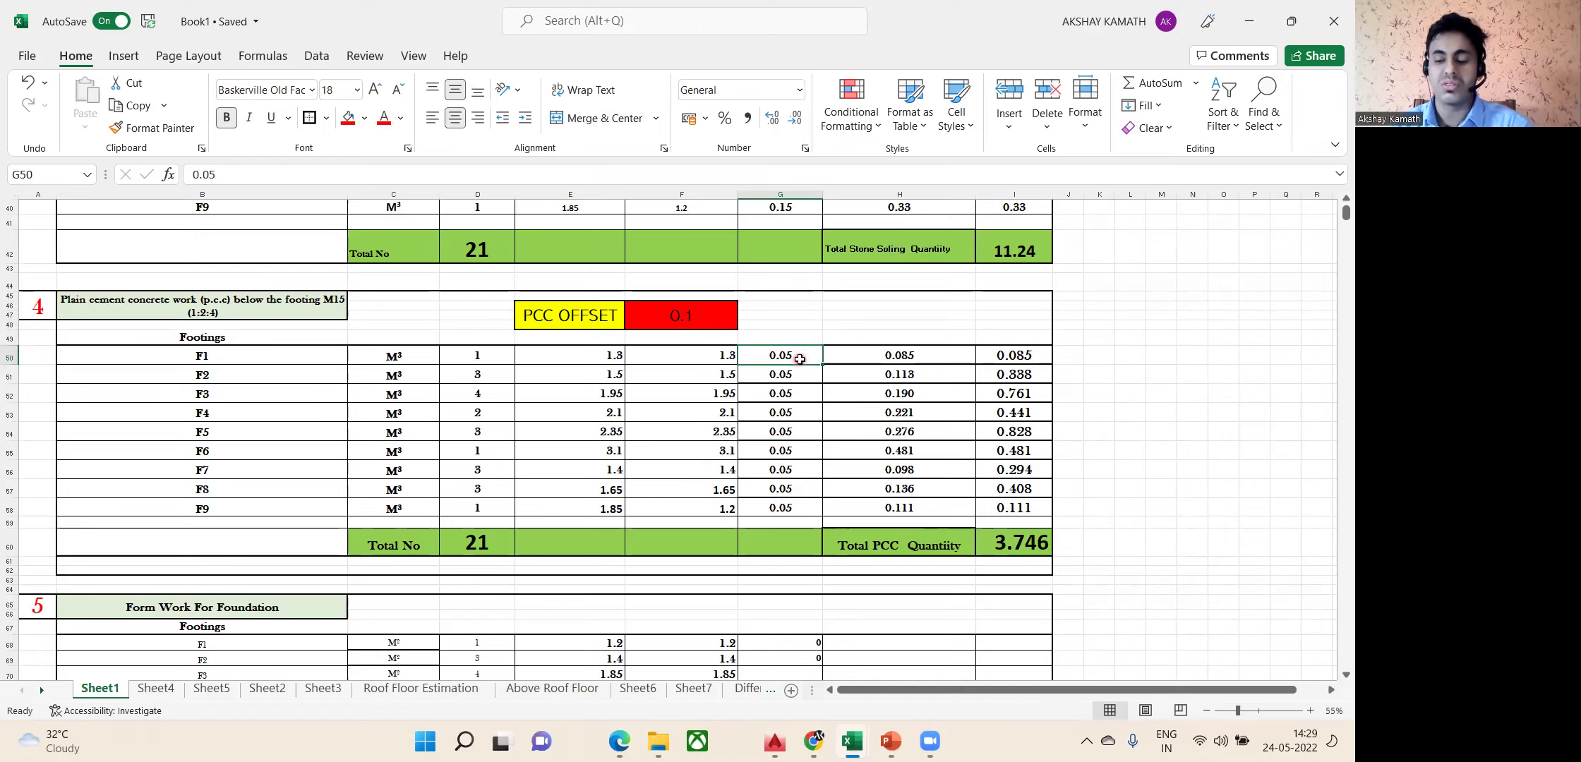
{"action": "type", "text": "0.075"}
{"action": "key", "text": "ctrl+Return"}
{"action": "left_click_drag", "start_coordinate": [818, 365], "coordinate": [826, 513]}
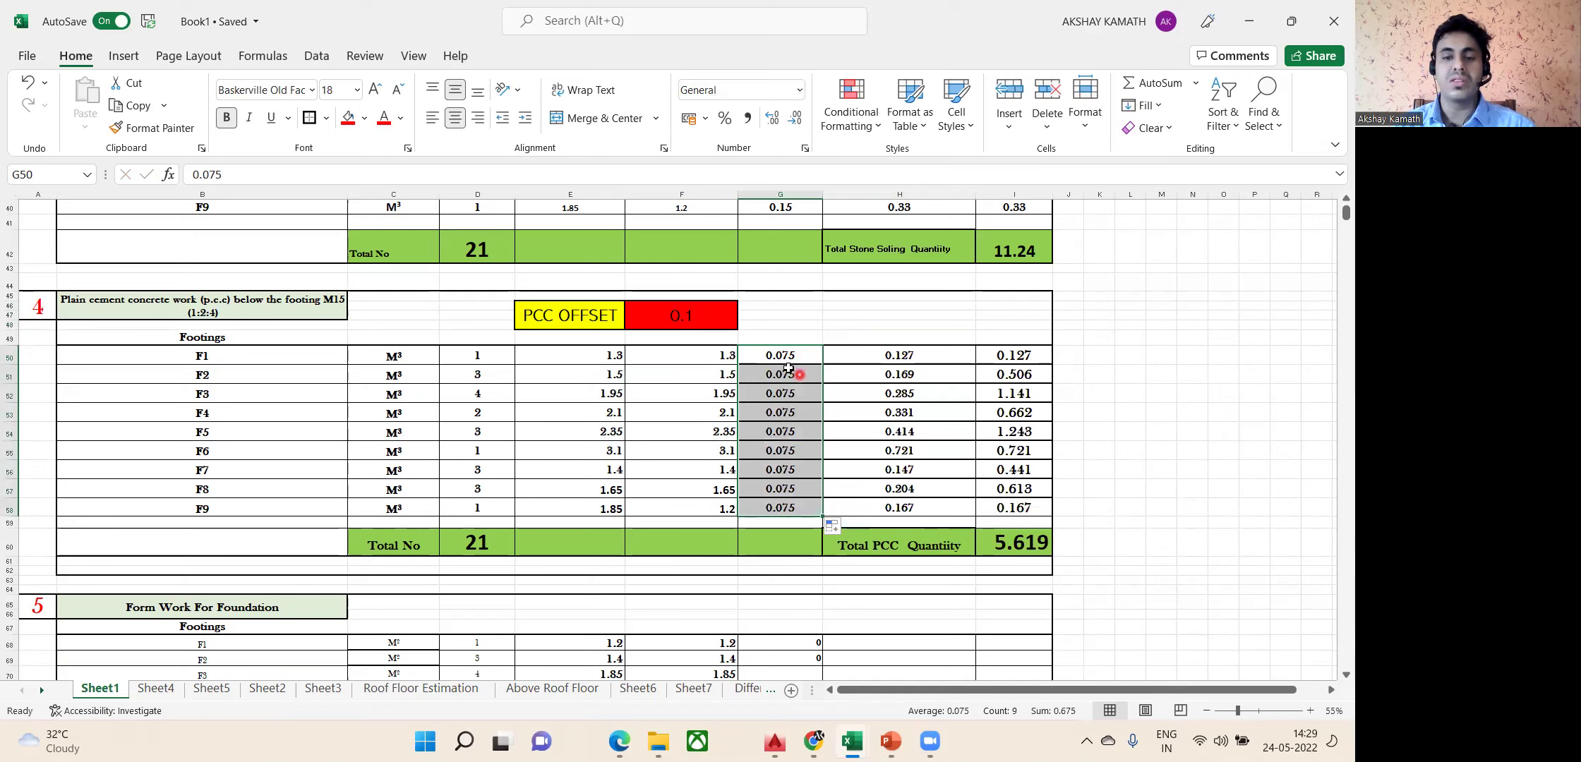
Check the PCC thickness in Section (2-2) of the AutoCAD drawing 20220329_All Floor_Schdeules (1), and return to the Book1 workbook in Excel.
{"action": "mouse_move", "coordinate": [774, 741]}
{"action": "left_click", "coordinate": [678, 671]}
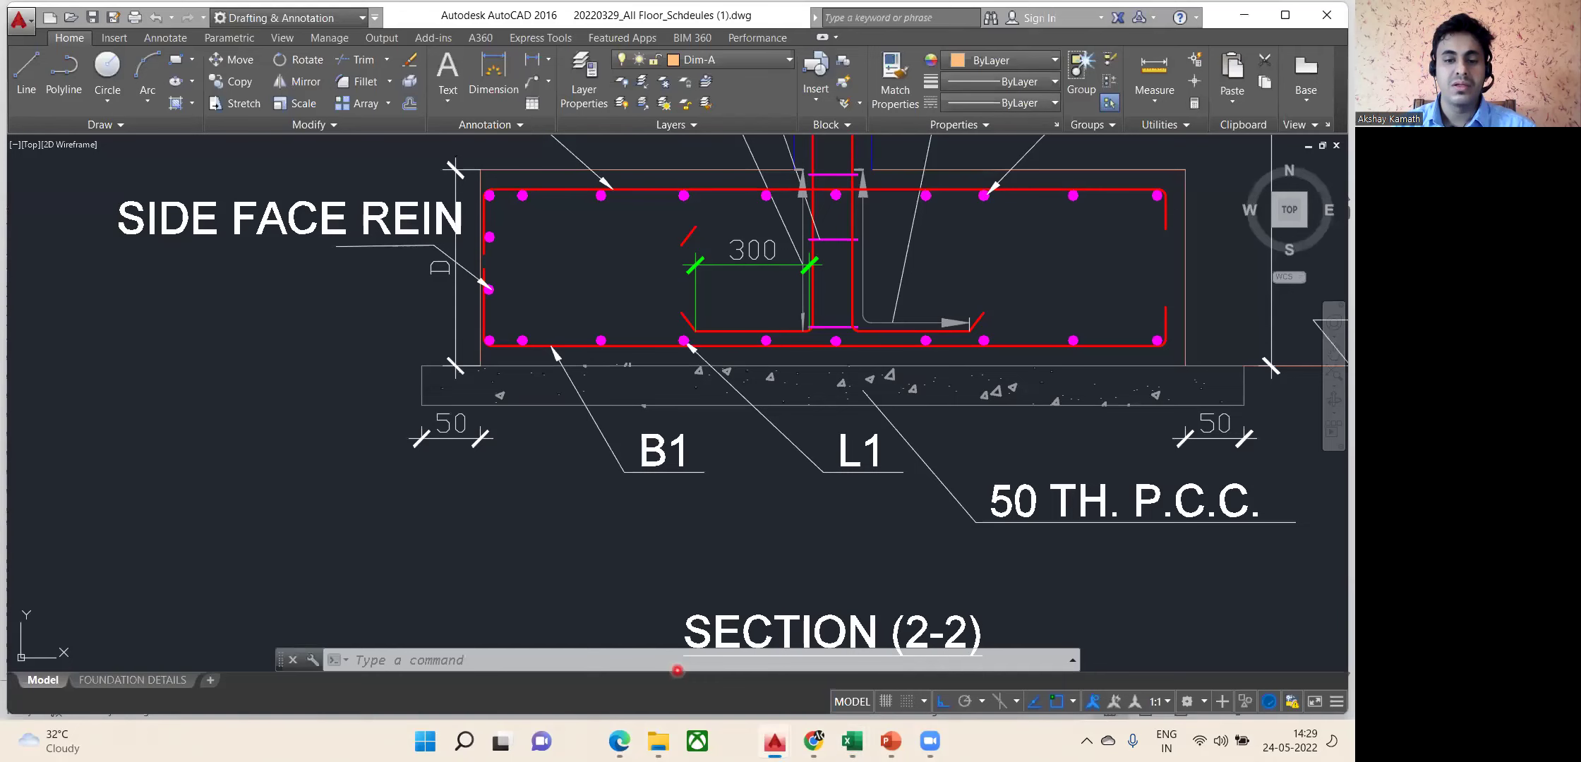
{"action": "scroll", "coordinate": [924, 430], "scroll_direction": "up", "scroll_amount": 2}
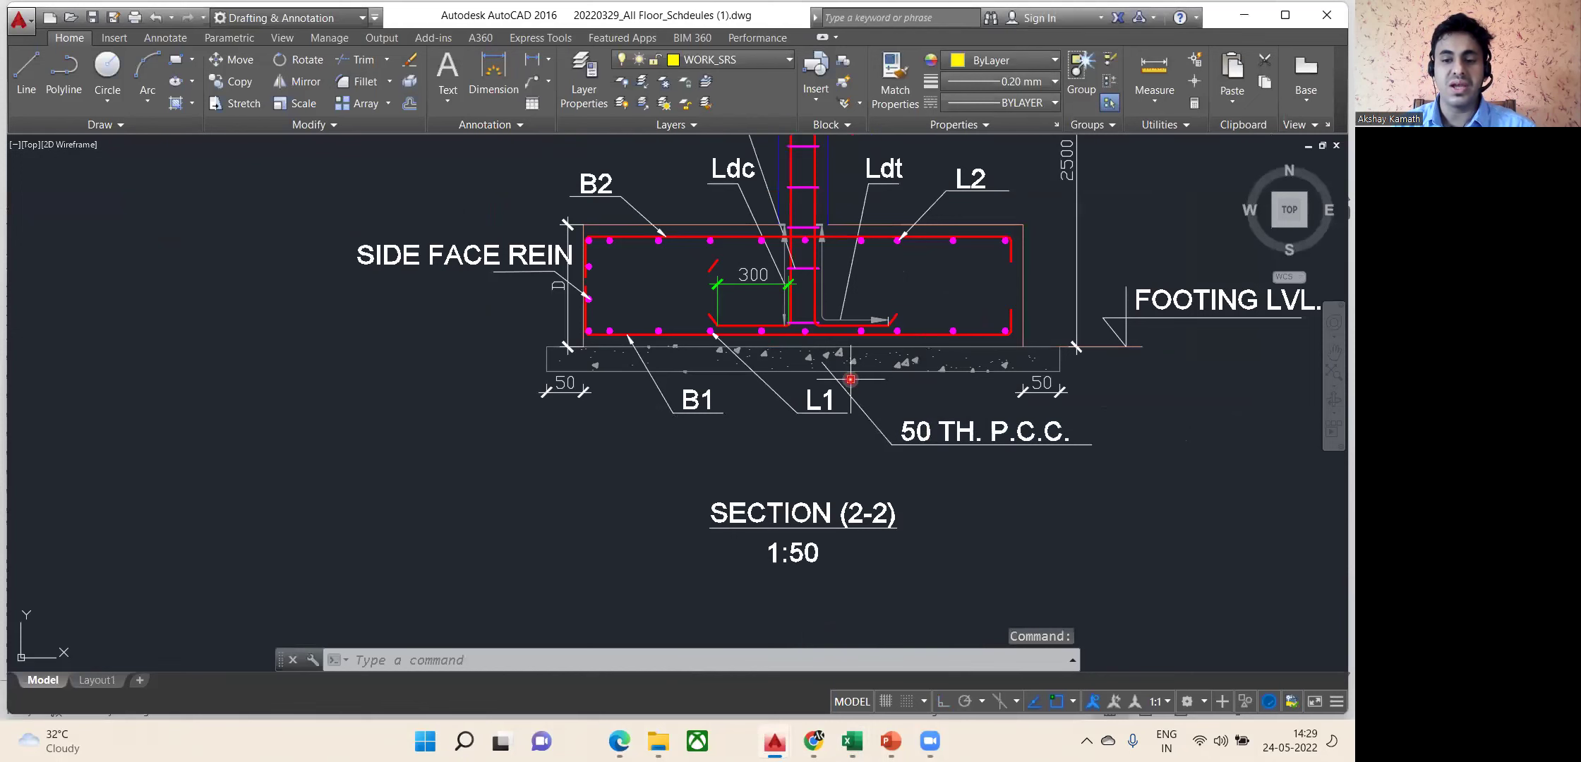
{"action": "mouse_move", "coordinate": [851, 741]}
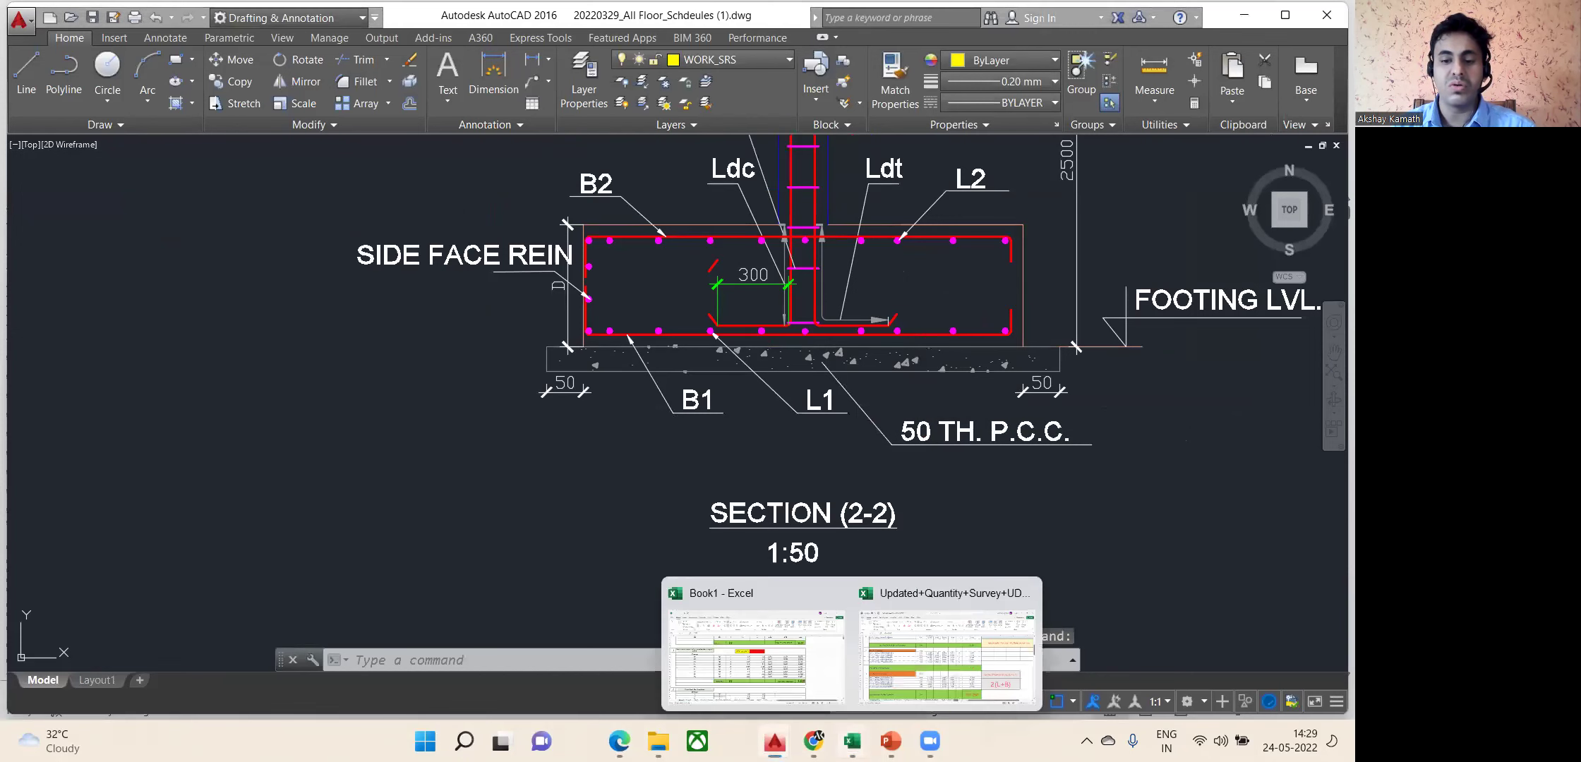
{"action": "left_click", "coordinate": [792, 678]}
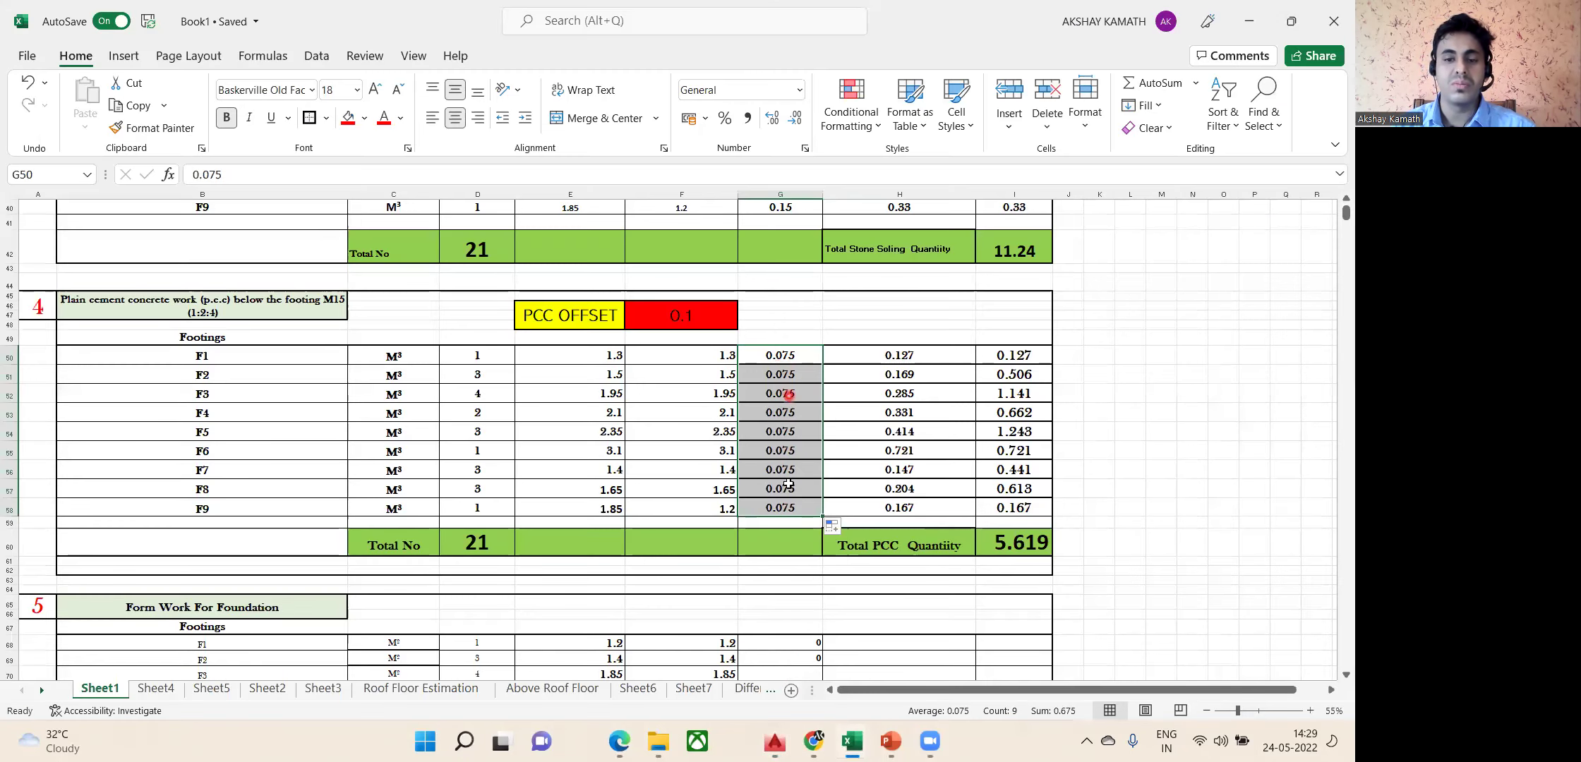
{"action": "left_click", "coordinate": [847, 336]}
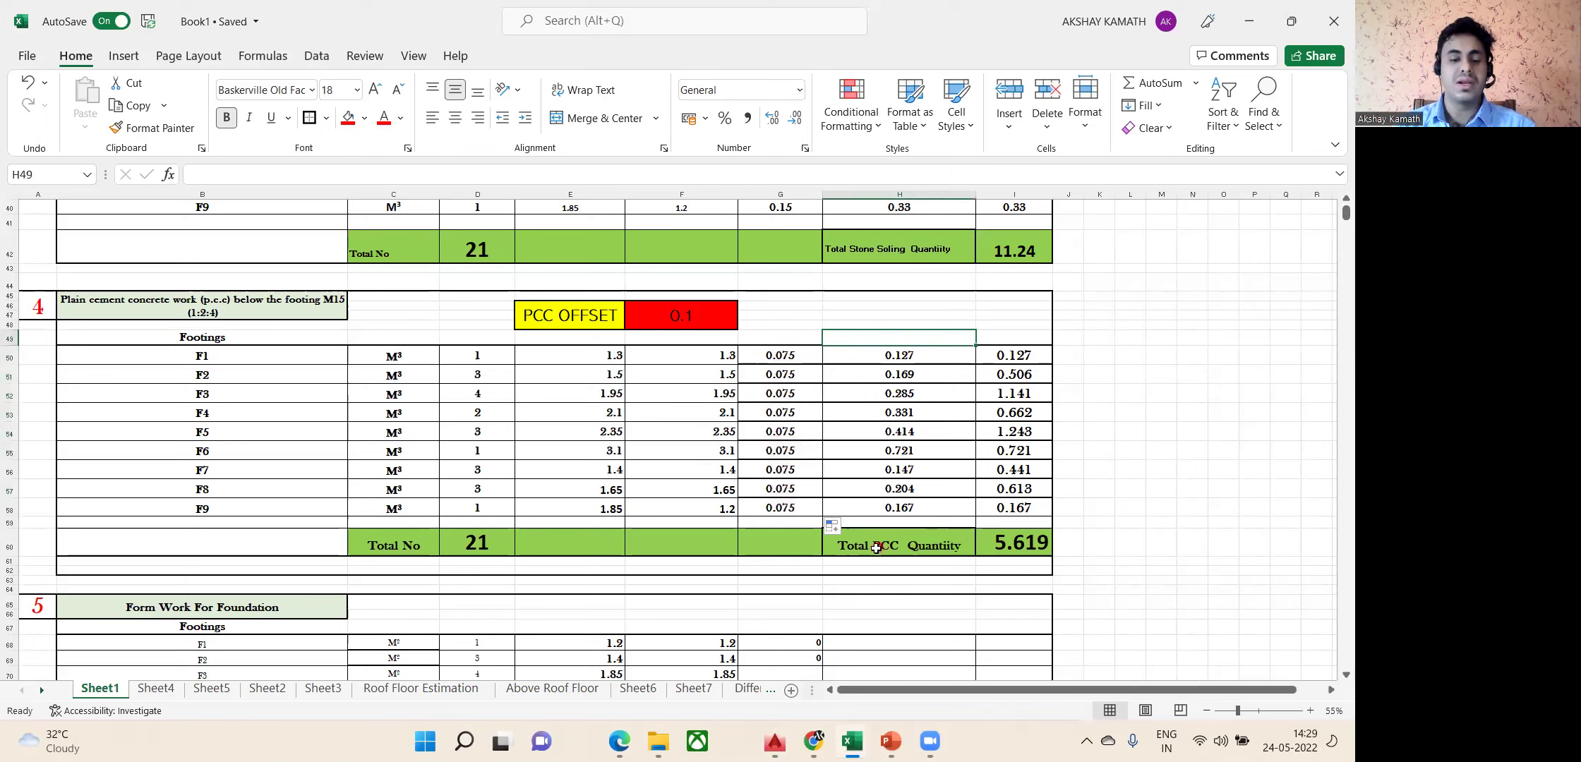
{"action": "left_click", "coordinate": [827, 576]}
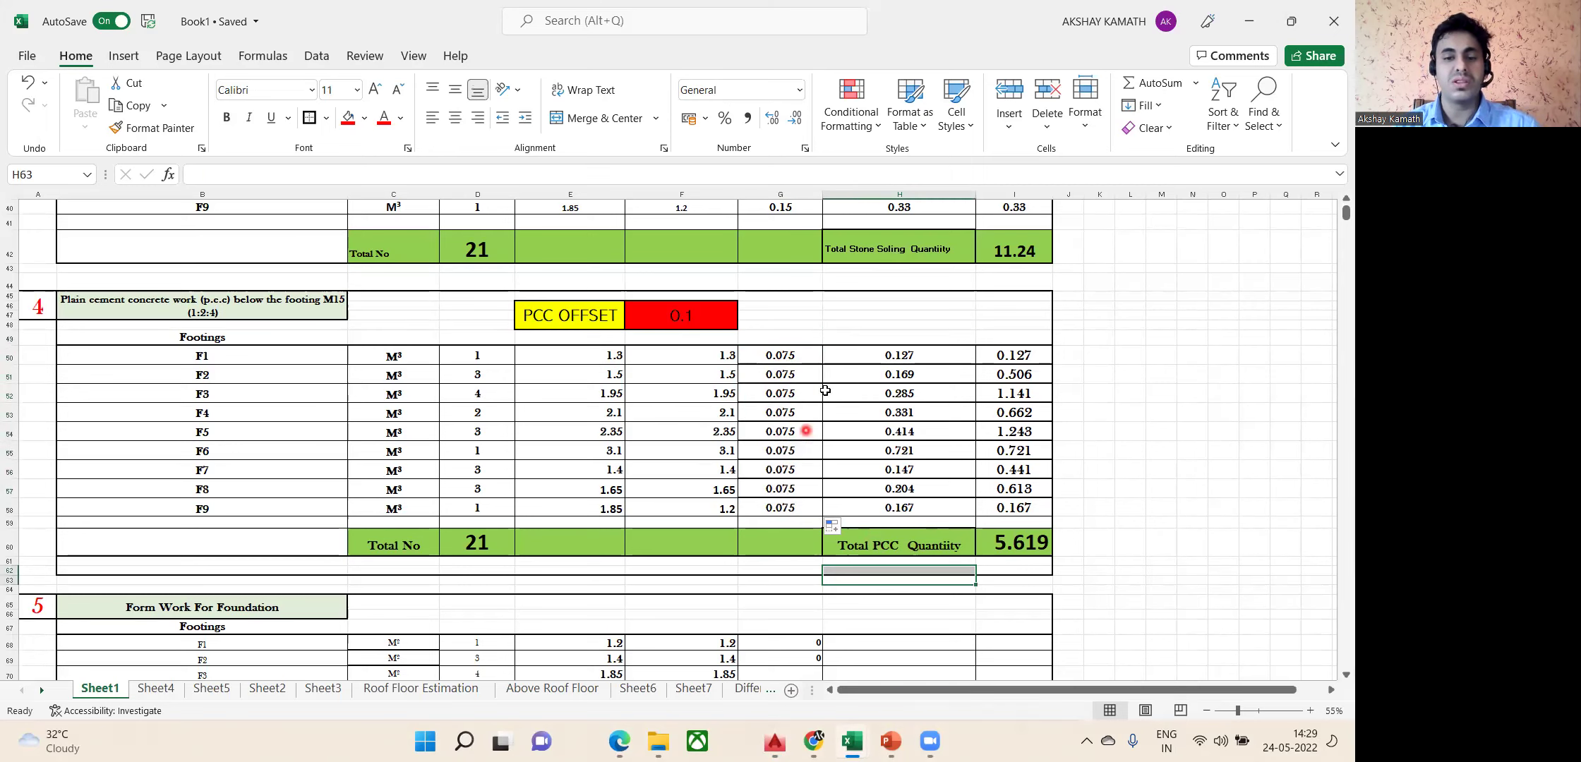
{"action": "left_click", "coordinate": [257, 410]}
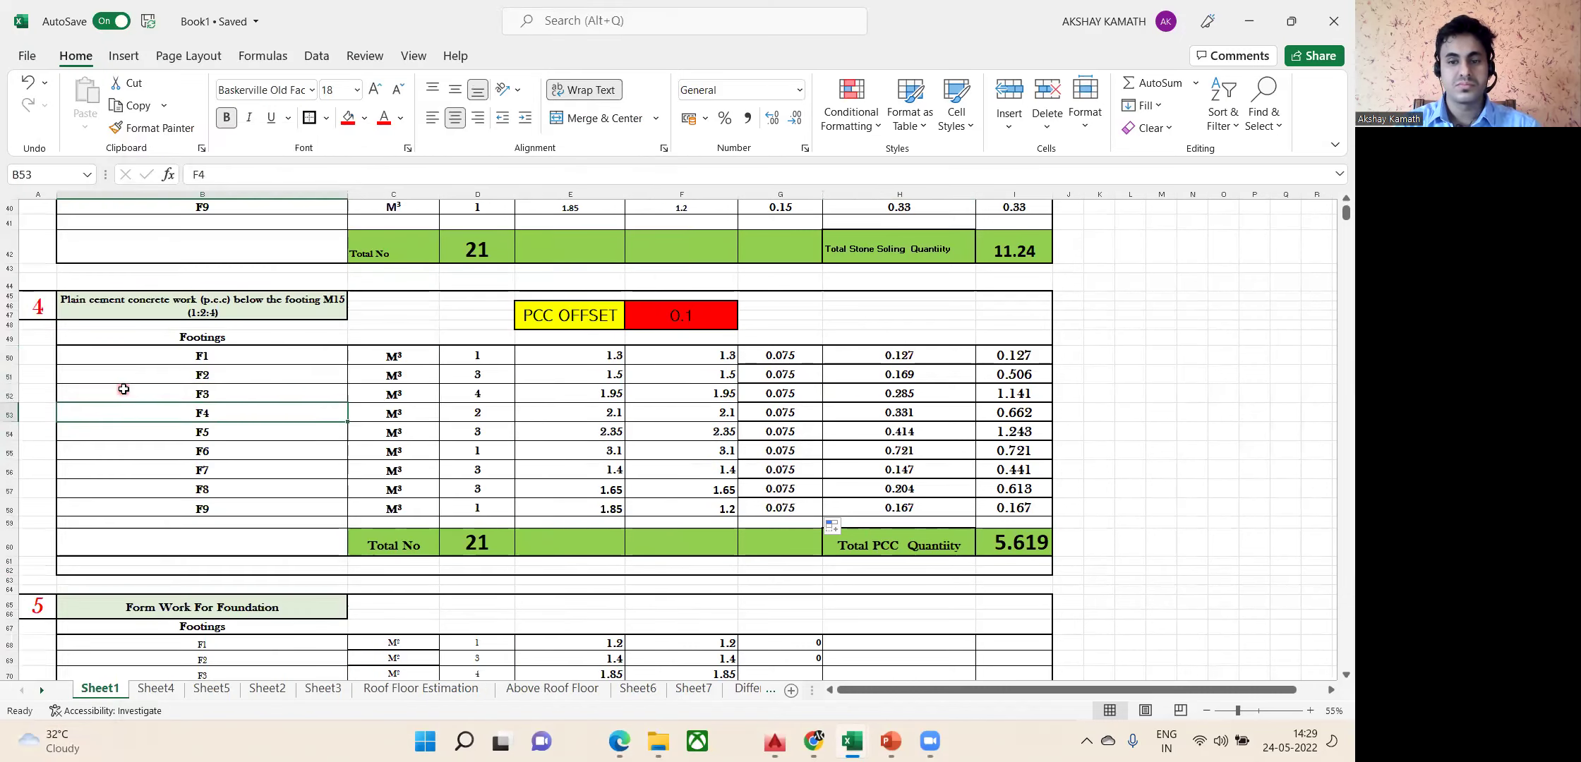
{"action": "left_click", "coordinate": [123, 388]}
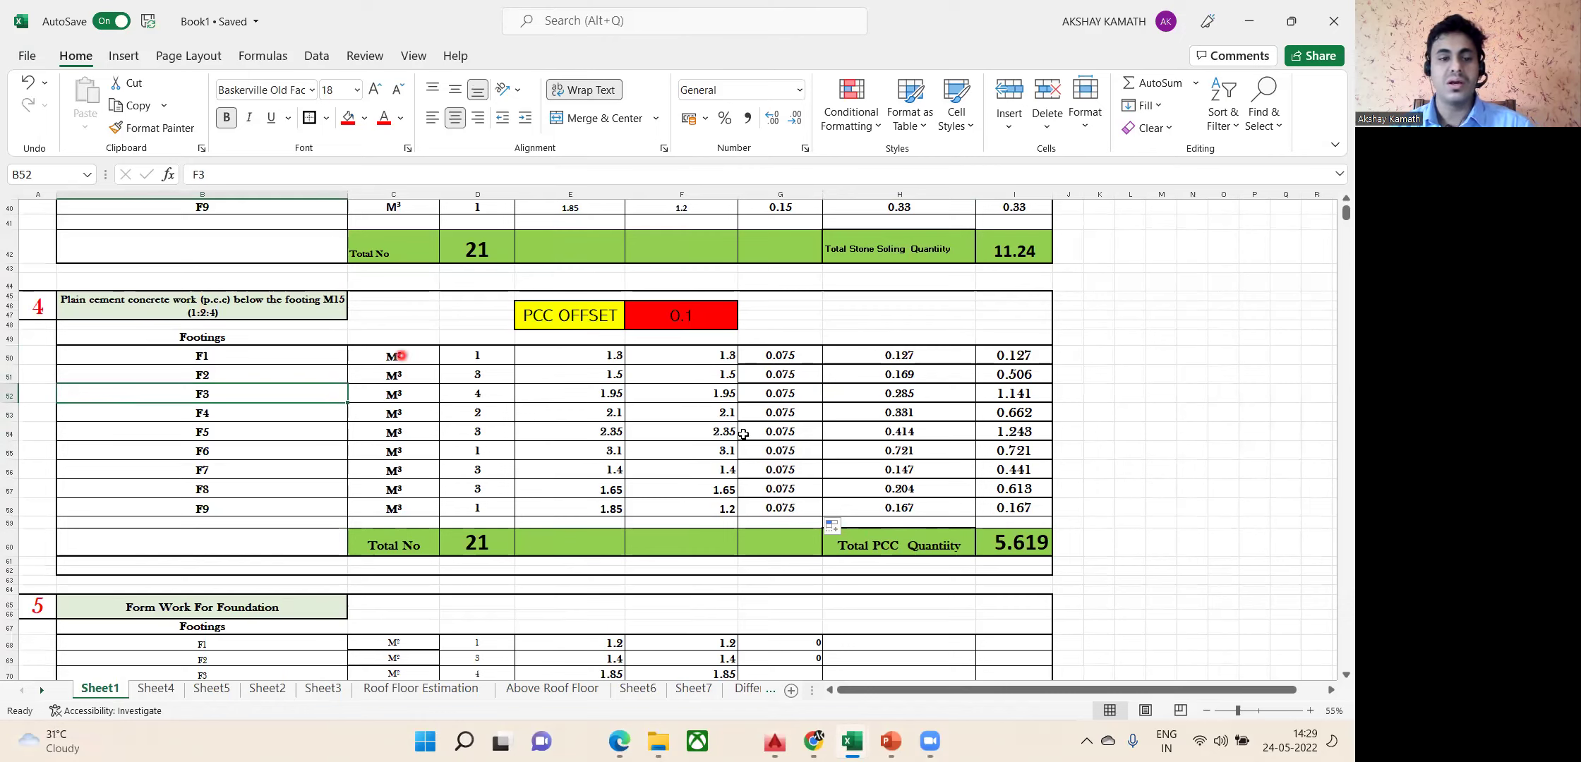
{"action": "left_click", "coordinate": [1191, 413]}
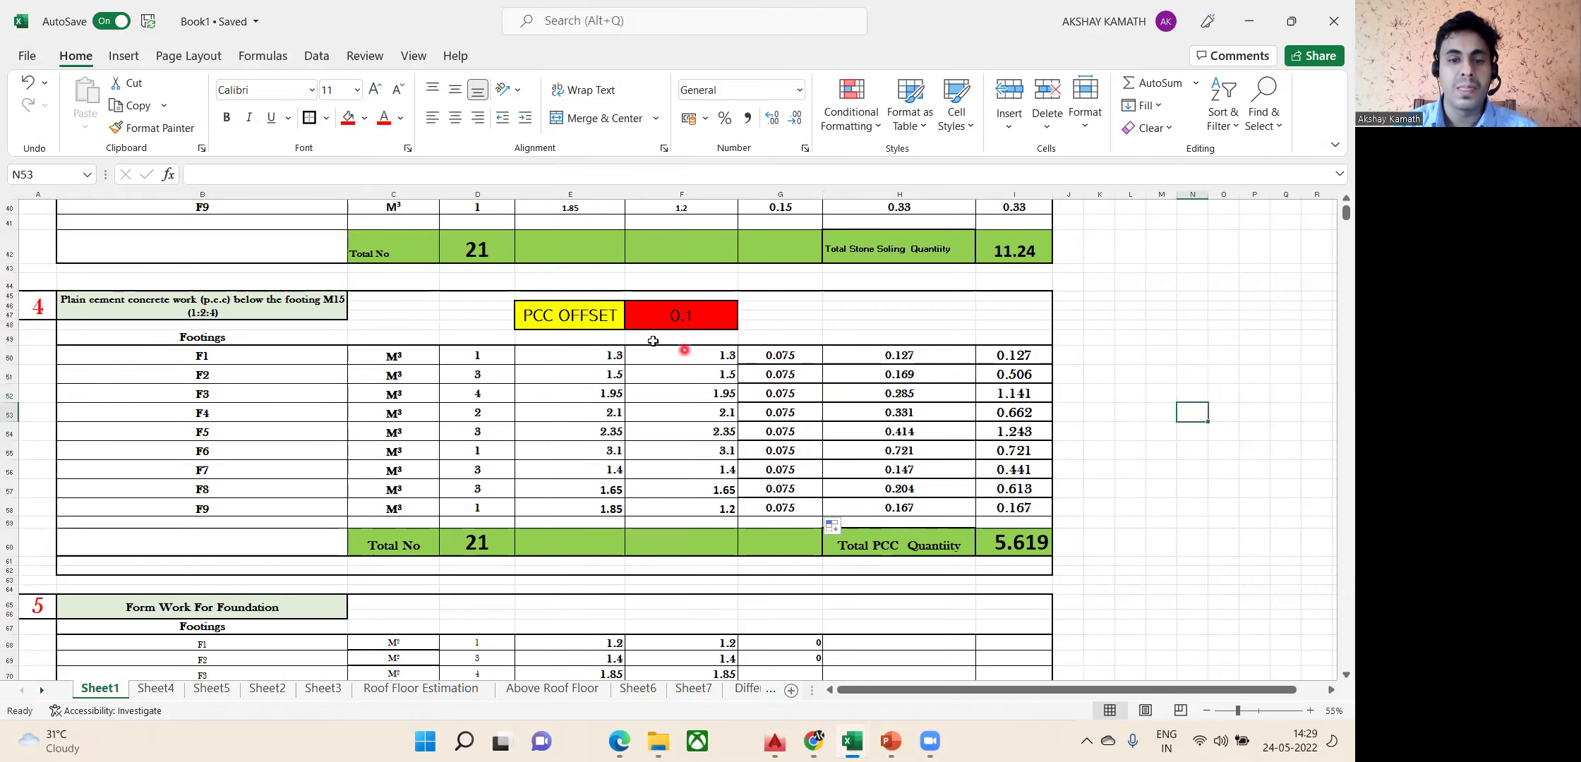
{"action": "left_click", "coordinate": [808, 325]}
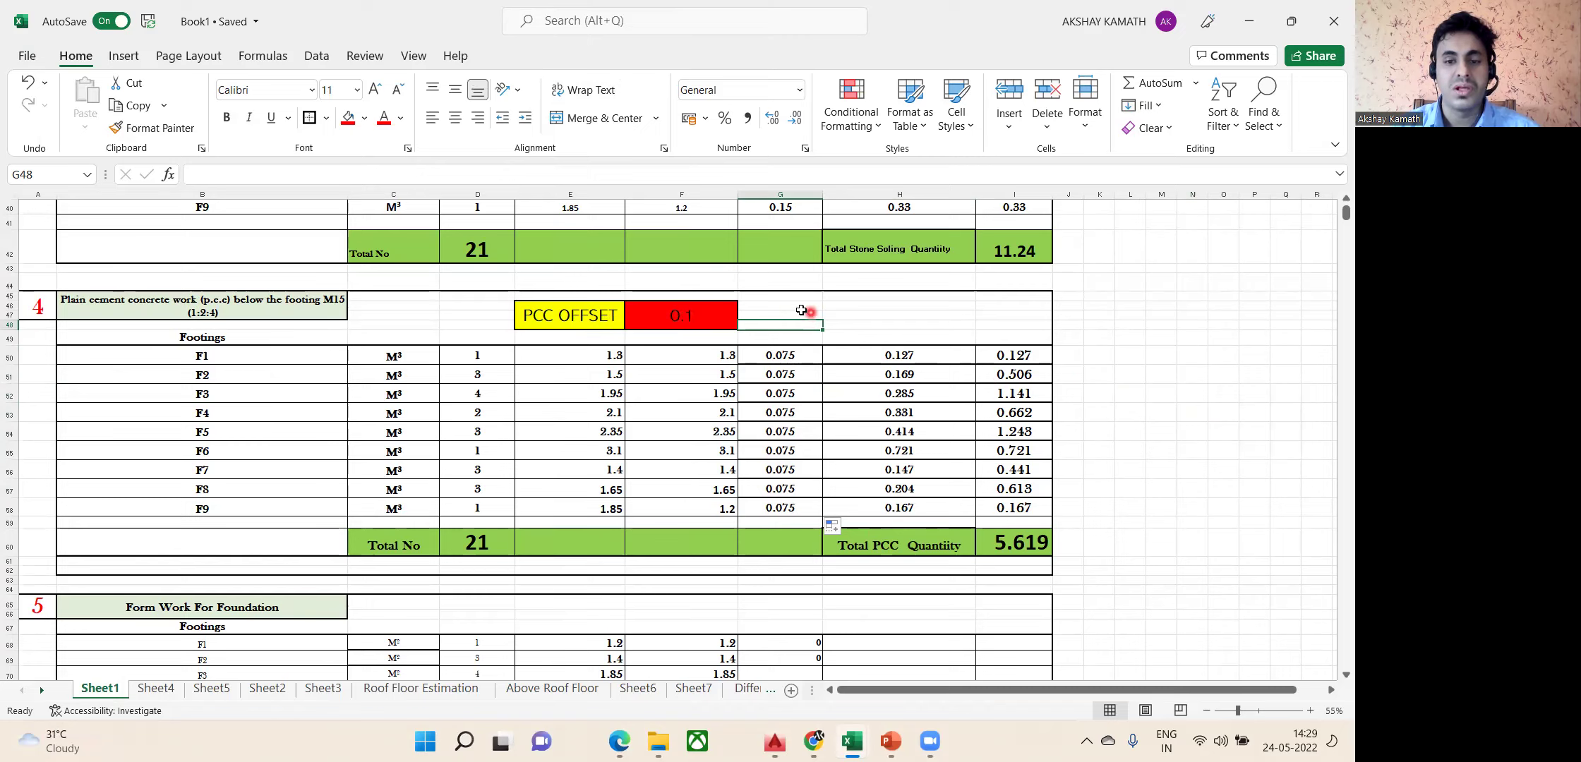
{"action": "left_click", "coordinate": [788, 357]}
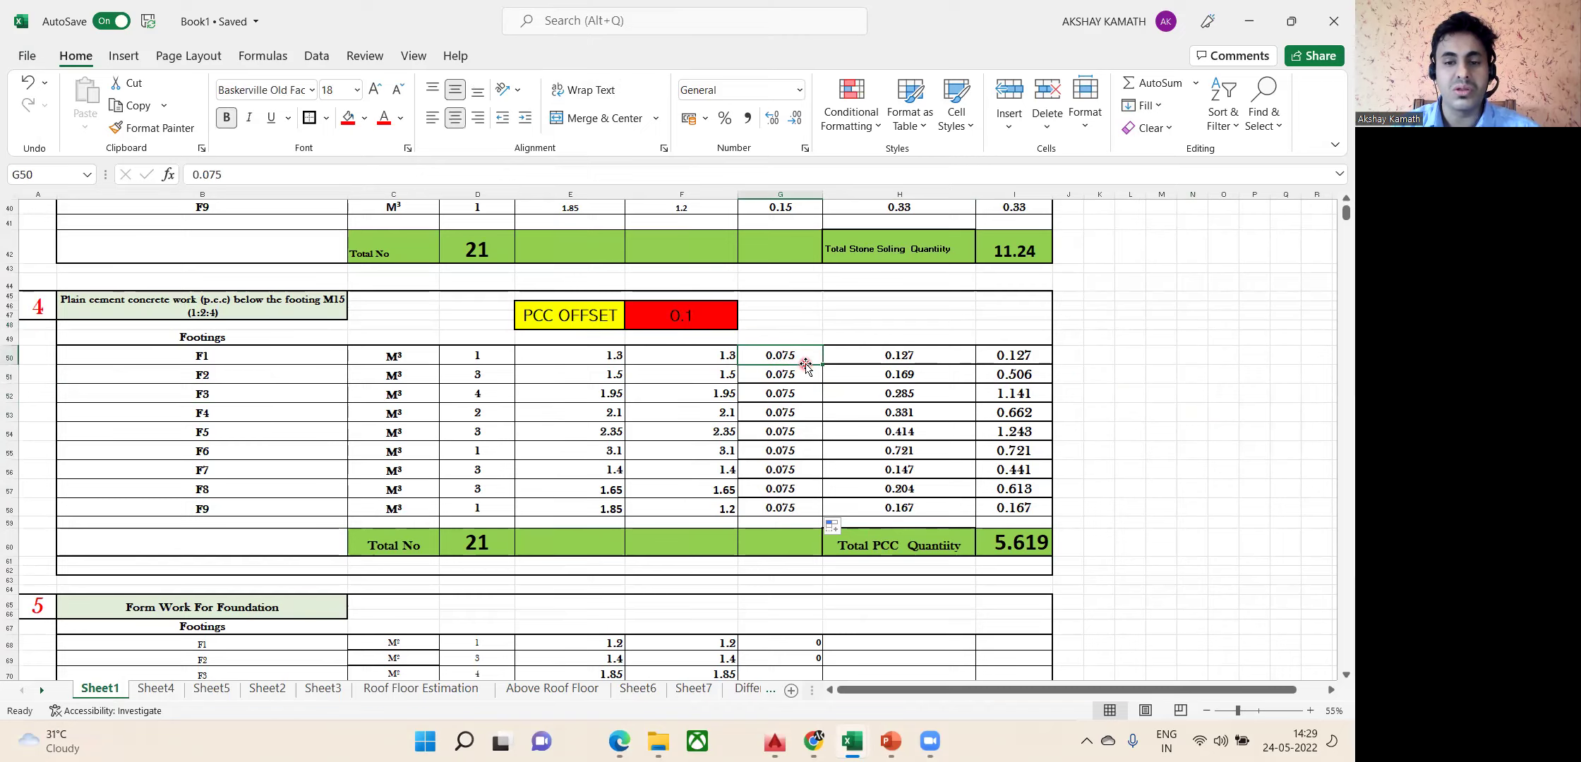
{"action": "left_click", "coordinate": [787, 311]}
Merge and center H46:H48 beside the PCC offset and enter 0.0075 in the merged cell.
{"action": "left_click", "coordinate": [853, 314]}
{"action": "left_click_drag", "start_coordinate": [853, 308], "coordinate": [886, 325]}
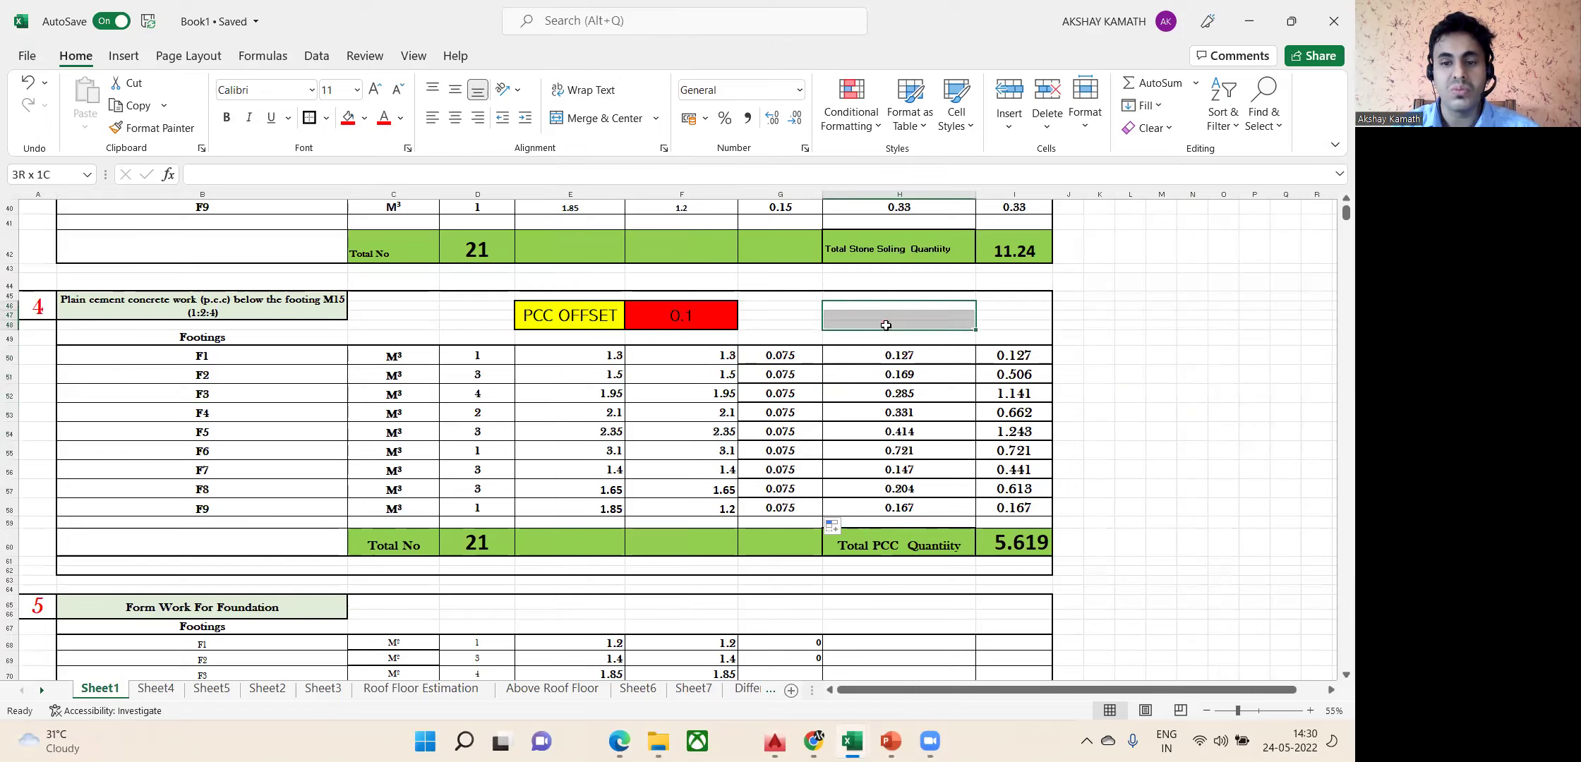
{"action": "left_click", "coordinate": [611, 123]}
{"action": "type", "text": "="}
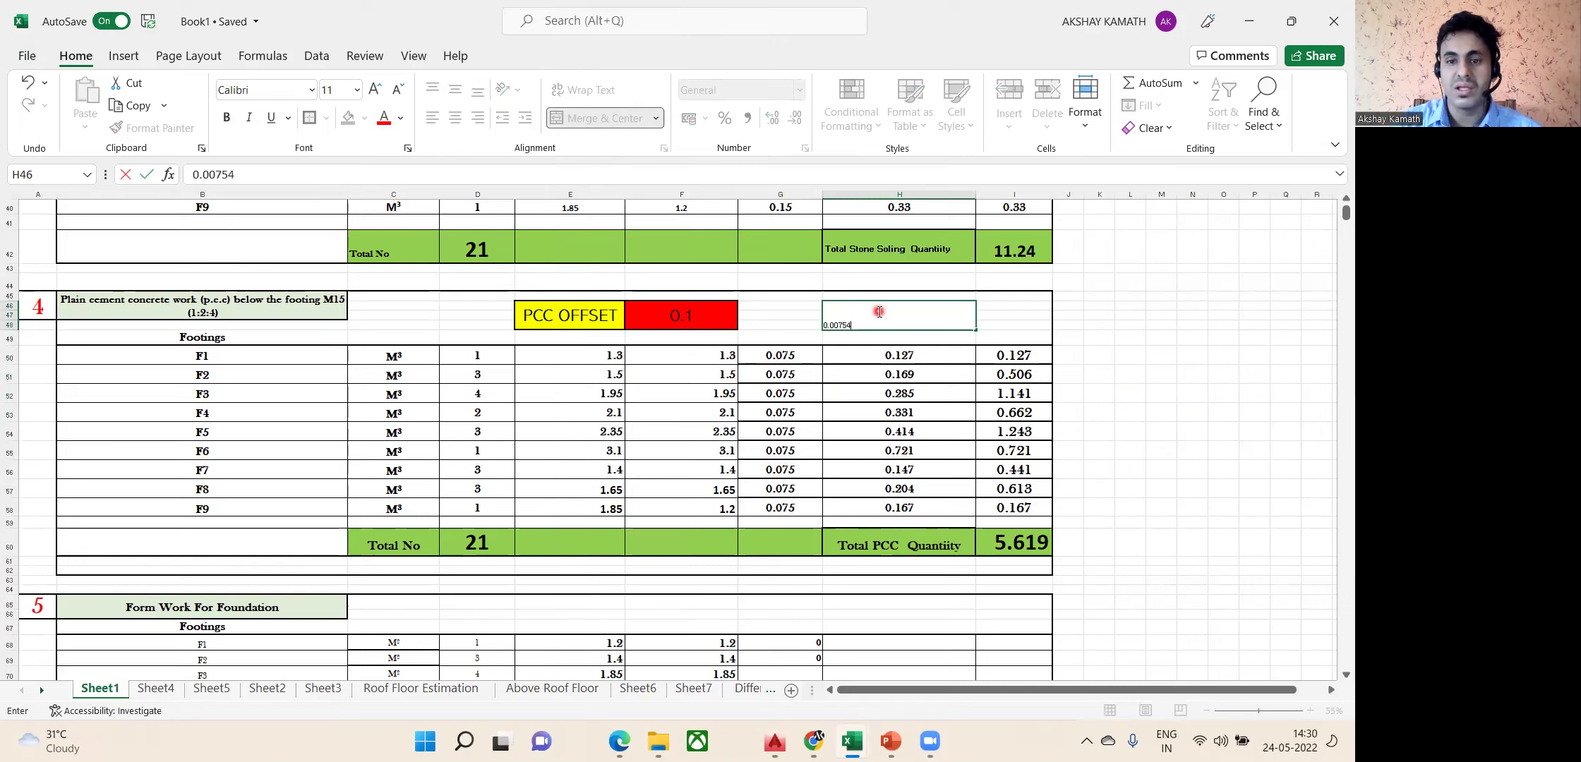
{"action": "type", "text": ".00754"}
{"action": "left_click", "coordinate": [1150, 395]}
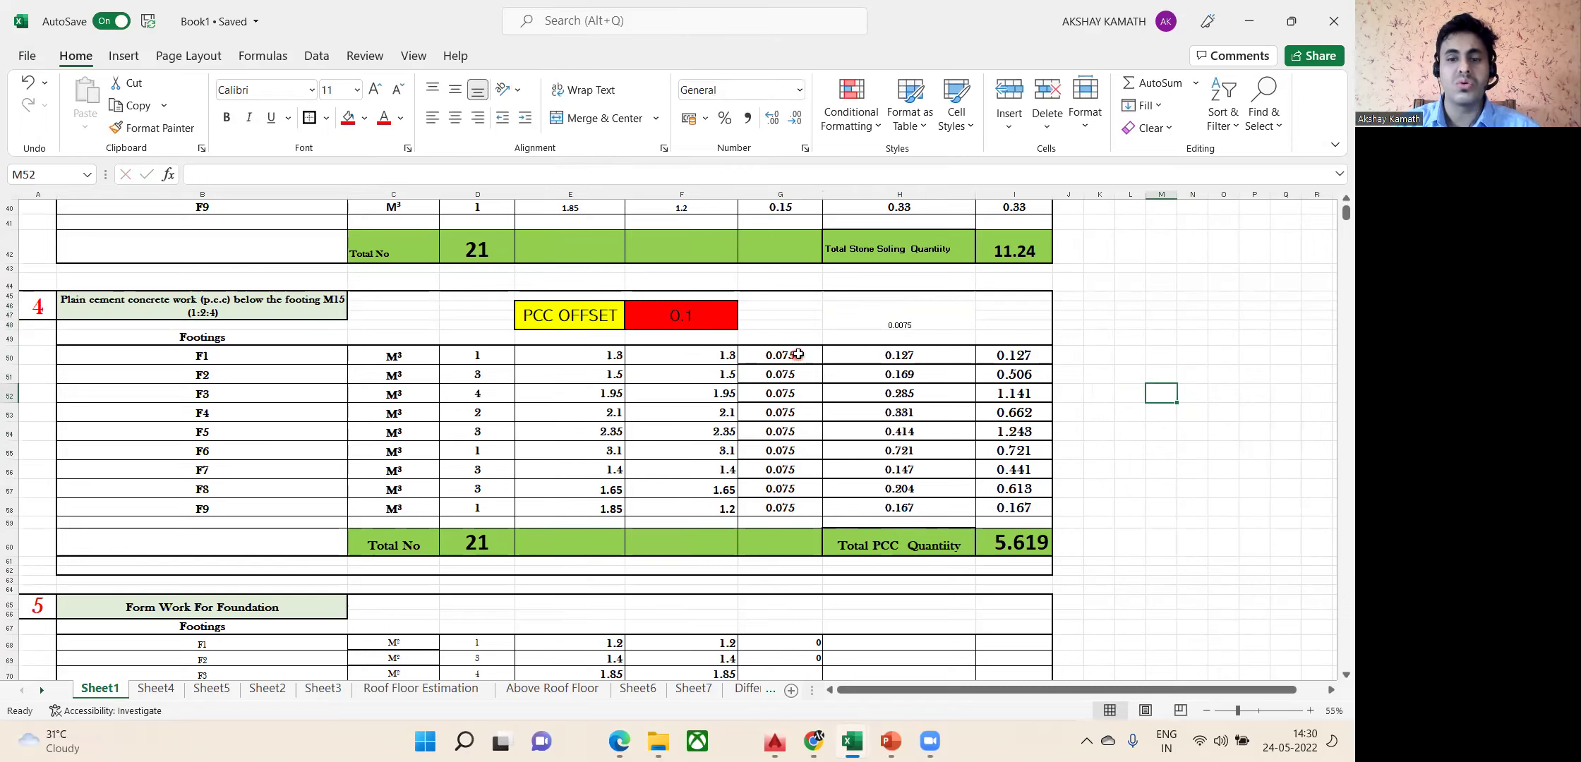
Undo the merging of the blank cells beside the PCC offset and the 0.0075 entry in H46.
{"action": "left_click", "coordinate": [889, 312]}
{"action": "key", "text": "Delete"}
{"action": "key", "text": "ctrl+z"}
{"action": "left_click", "coordinate": [1125, 340]}
{"action": "left_click", "coordinate": [936, 326]}
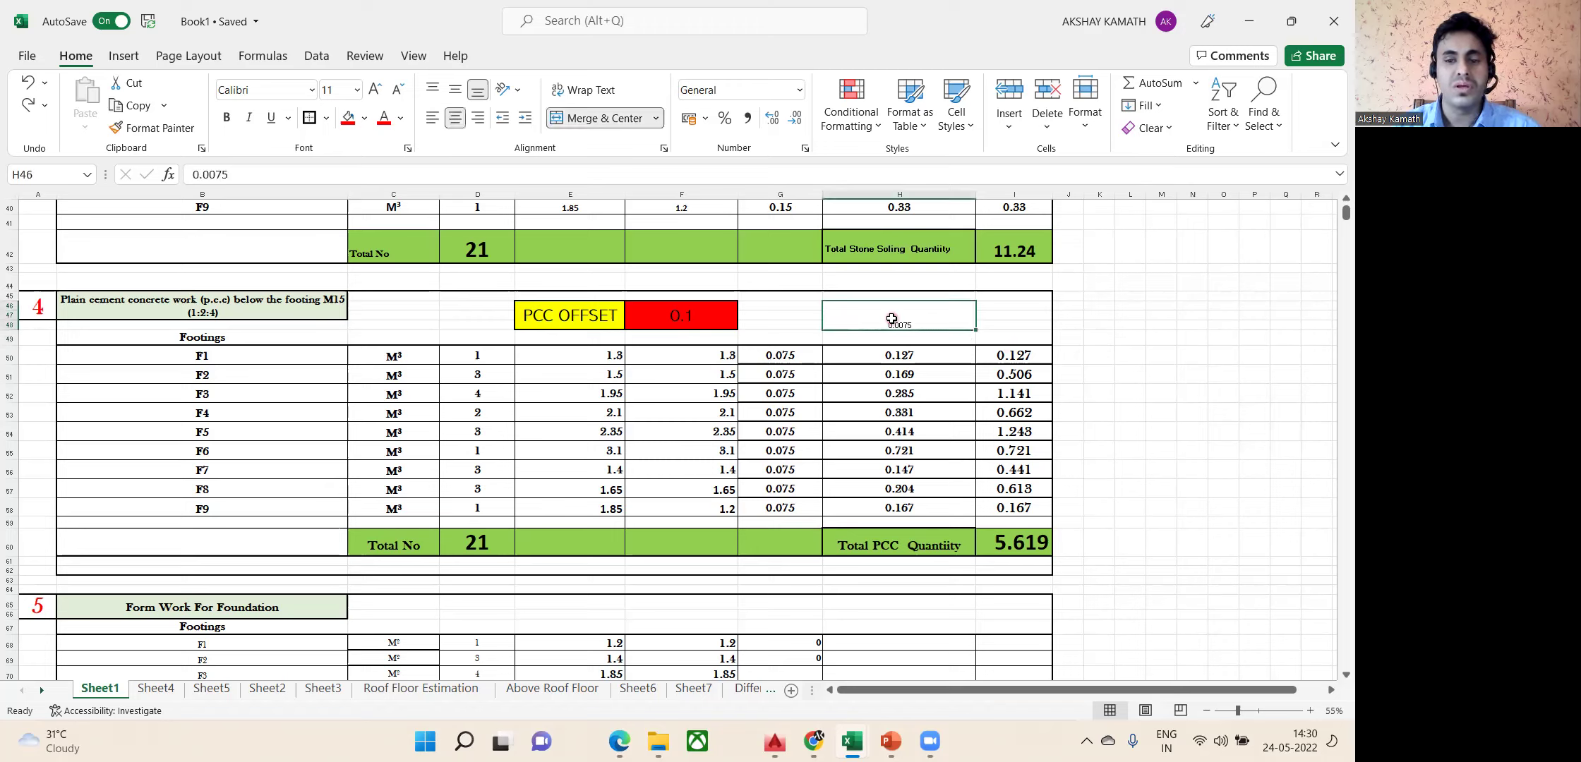
{"action": "left_click_drag", "start_coordinate": [776, 323], "coordinate": [775, 319]}
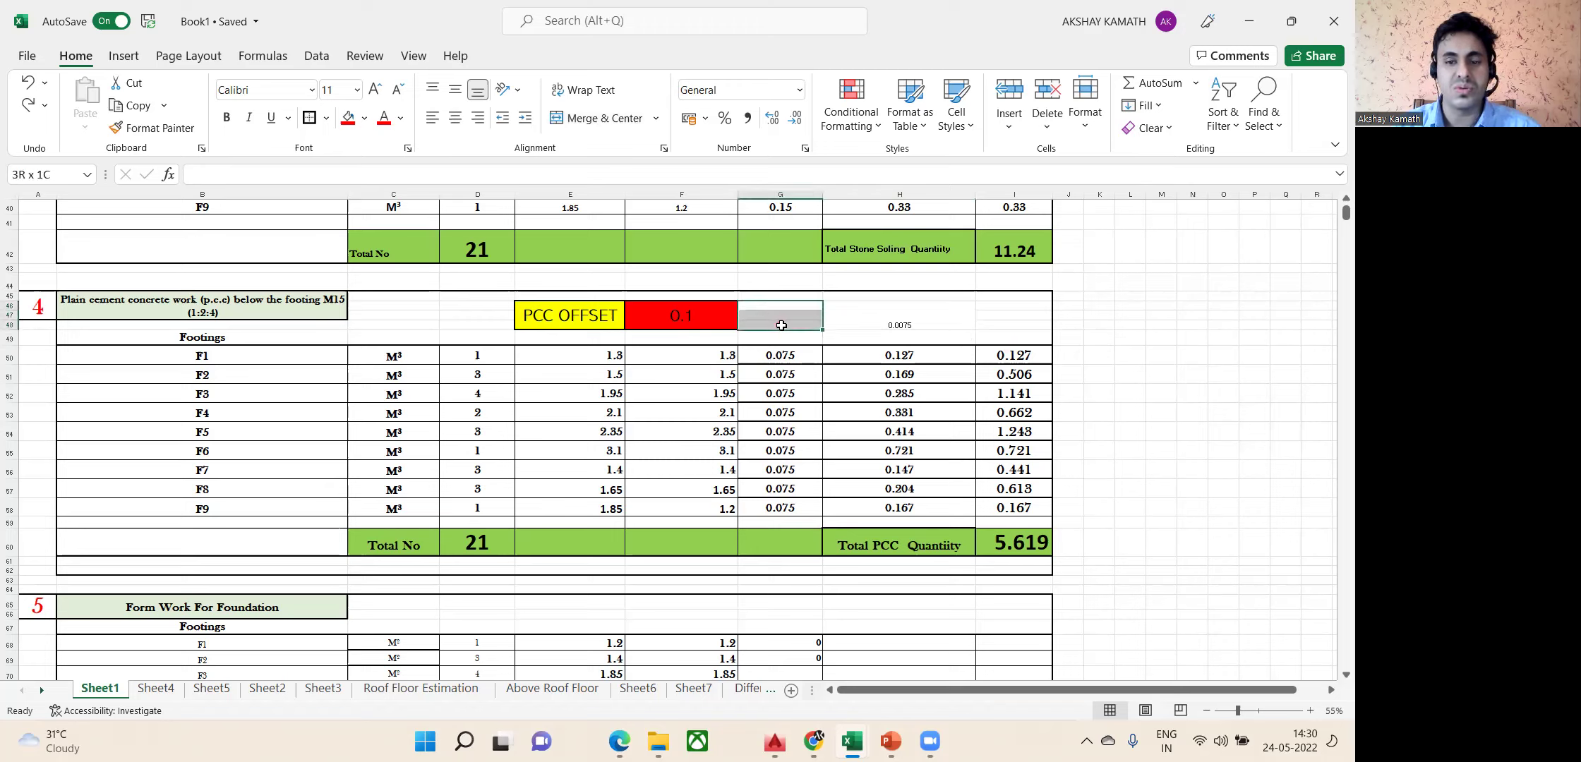
{"action": "left_click", "coordinate": [600, 121]}
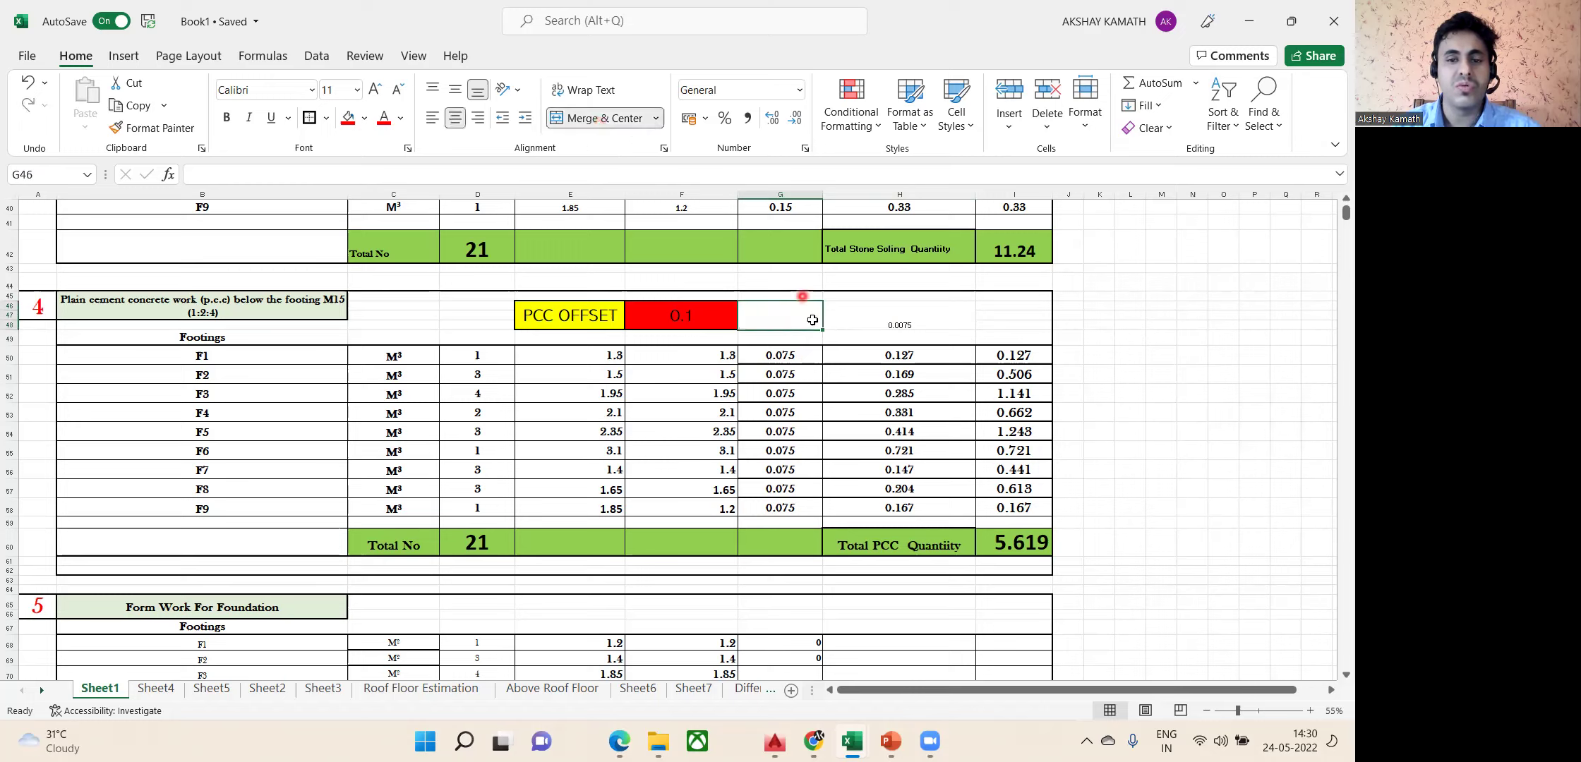
{"action": "key", "text": "ctrl+z"}
{"action": "left_click", "coordinate": [1222, 374]}
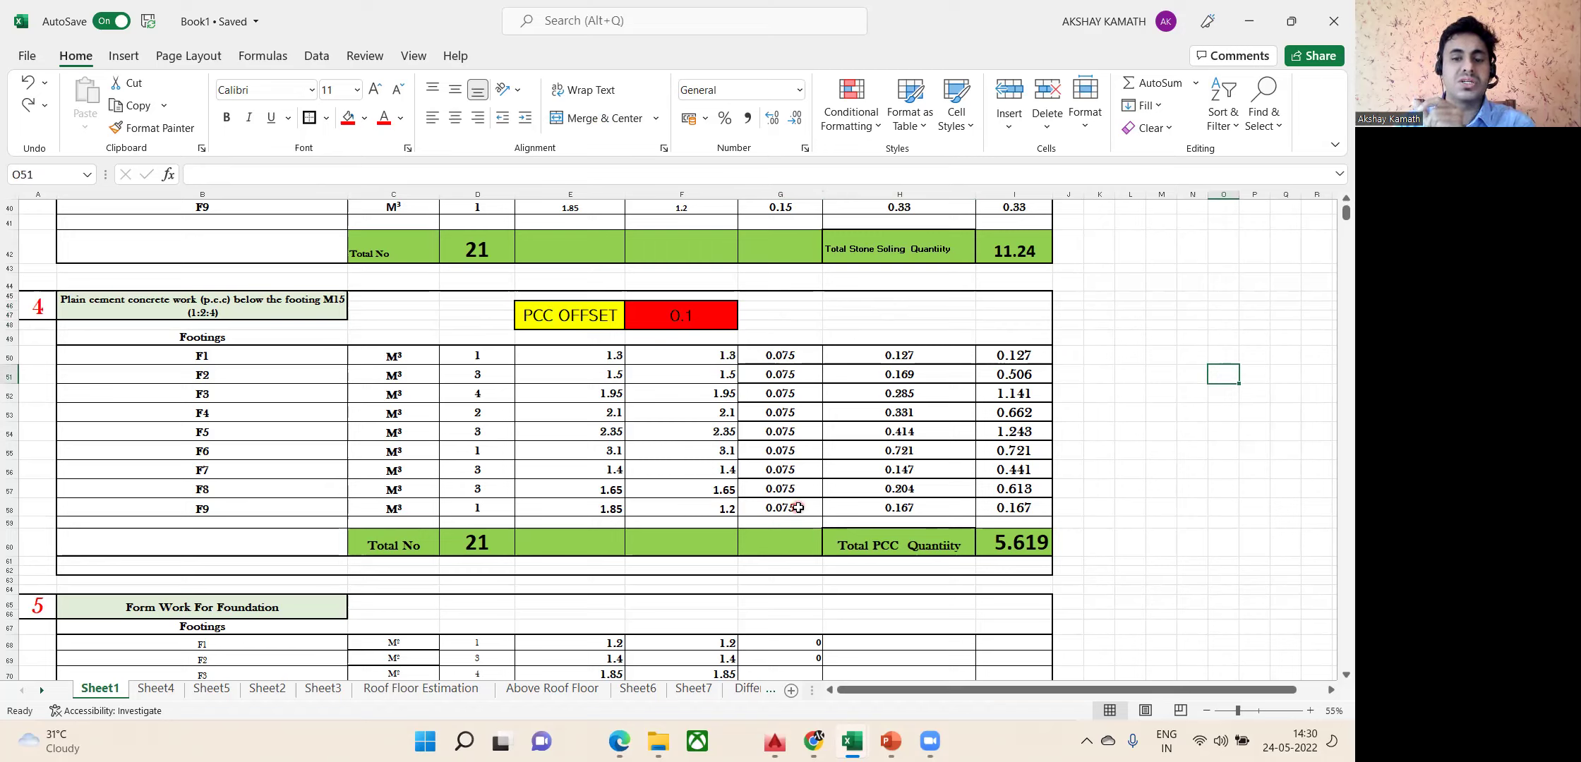
Set the PCC thickness to 0.05 for footings F1 to F9 in G50:G58.
{"action": "left_click", "coordinate": [801, 359]}
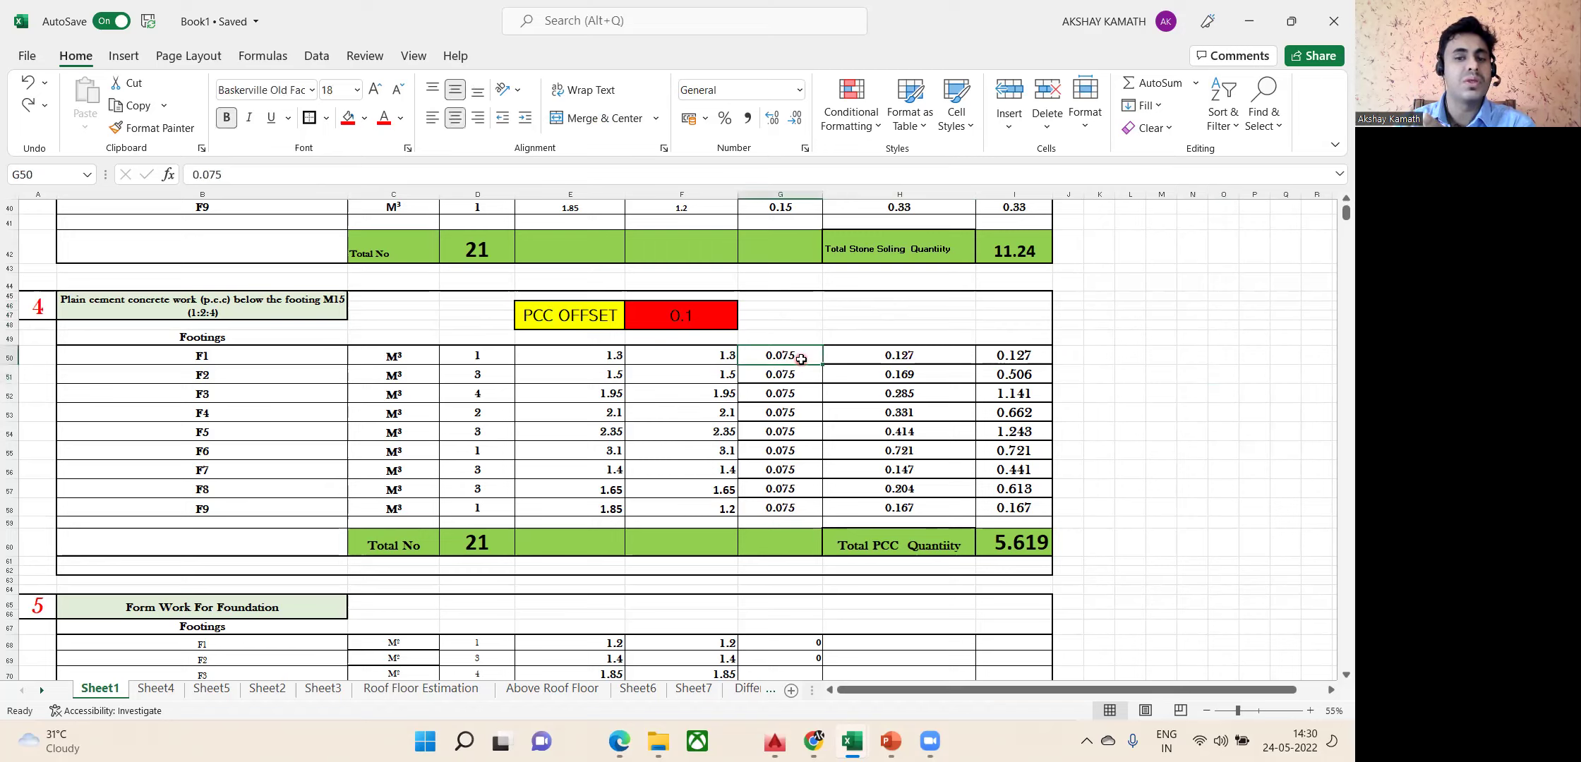
{"action": "left_click", "coordinate": [857, 282]}
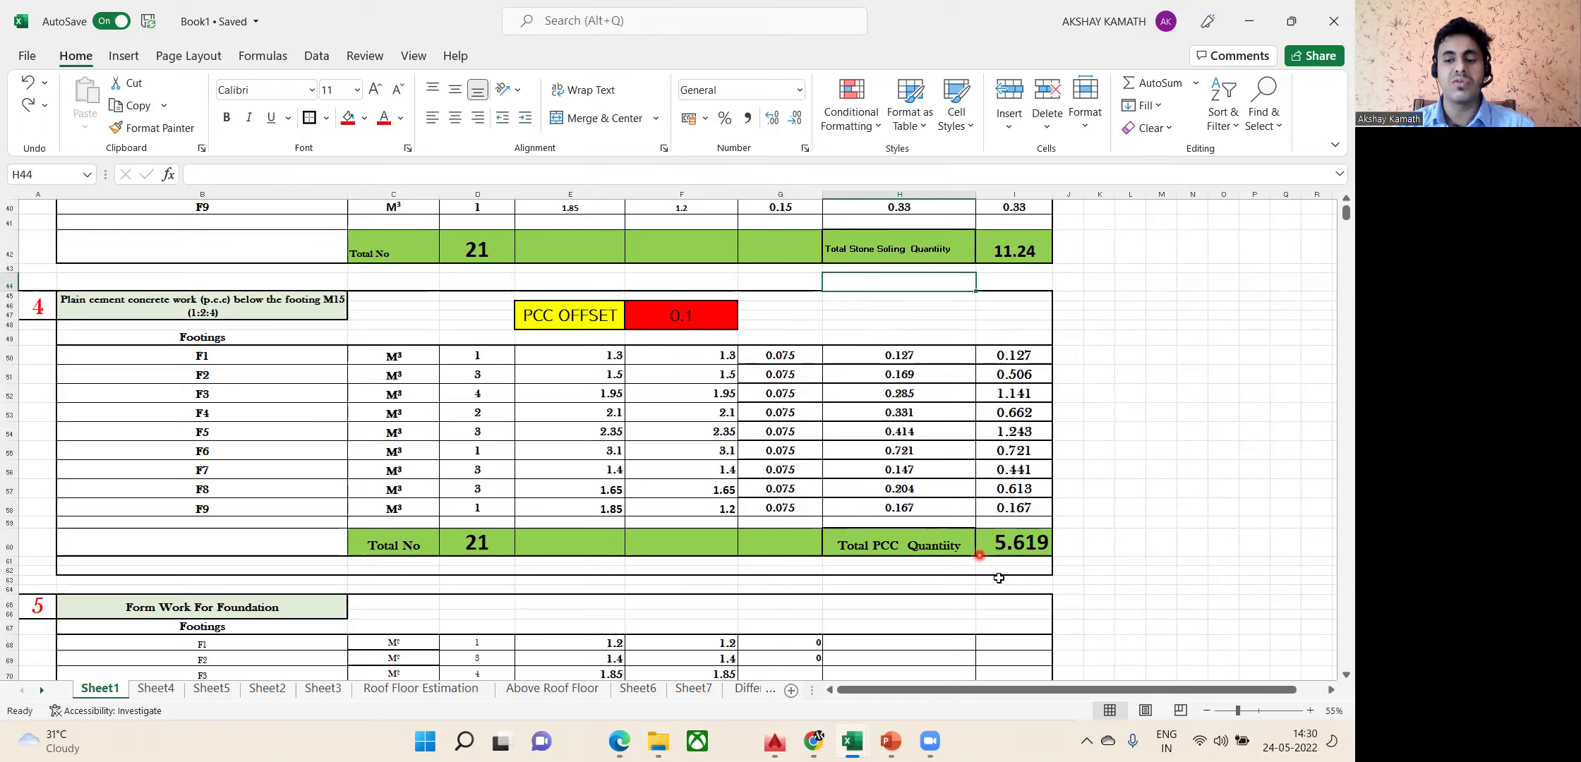
{"action": "left_click", "coordinate": [800, 356]}
{"action": "type", "text": "0.05"}
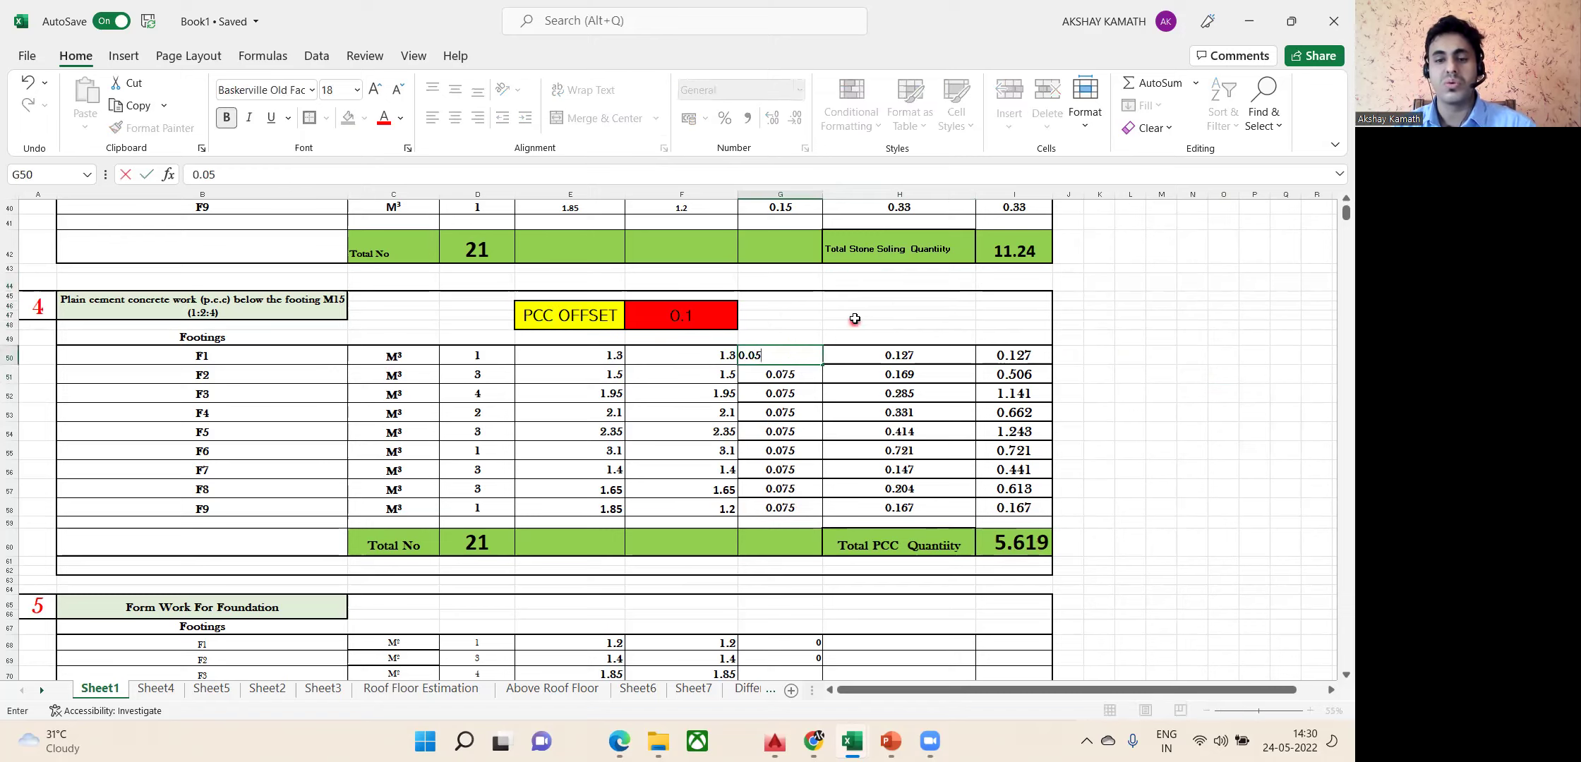
{"action": "key", "text": "ctrl+Return"}
{"action": "left_click_drag", "start_coordinate": [826, 366], "coordinate": [826, 514]}
{"action": "left_click", "coordinate": [1120, 537]}
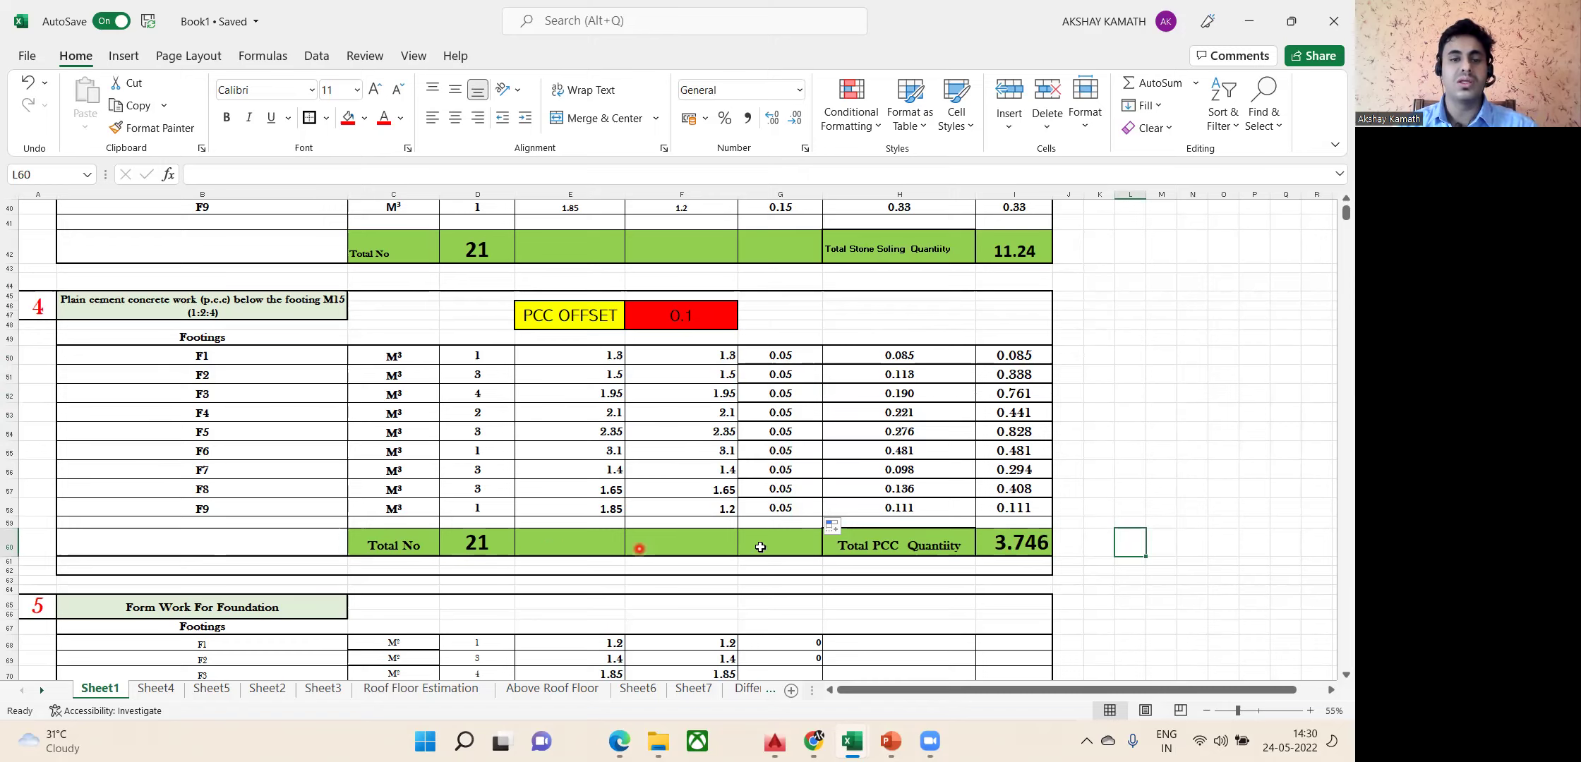
Review the surface dressing, earthwork, stone soling, PCC and form work sections of the measurement sheet against the column headings.
{"action": "scroll", "coordinate": [794, 460], "scroll_direction": "up", "scroll_amount": 10}
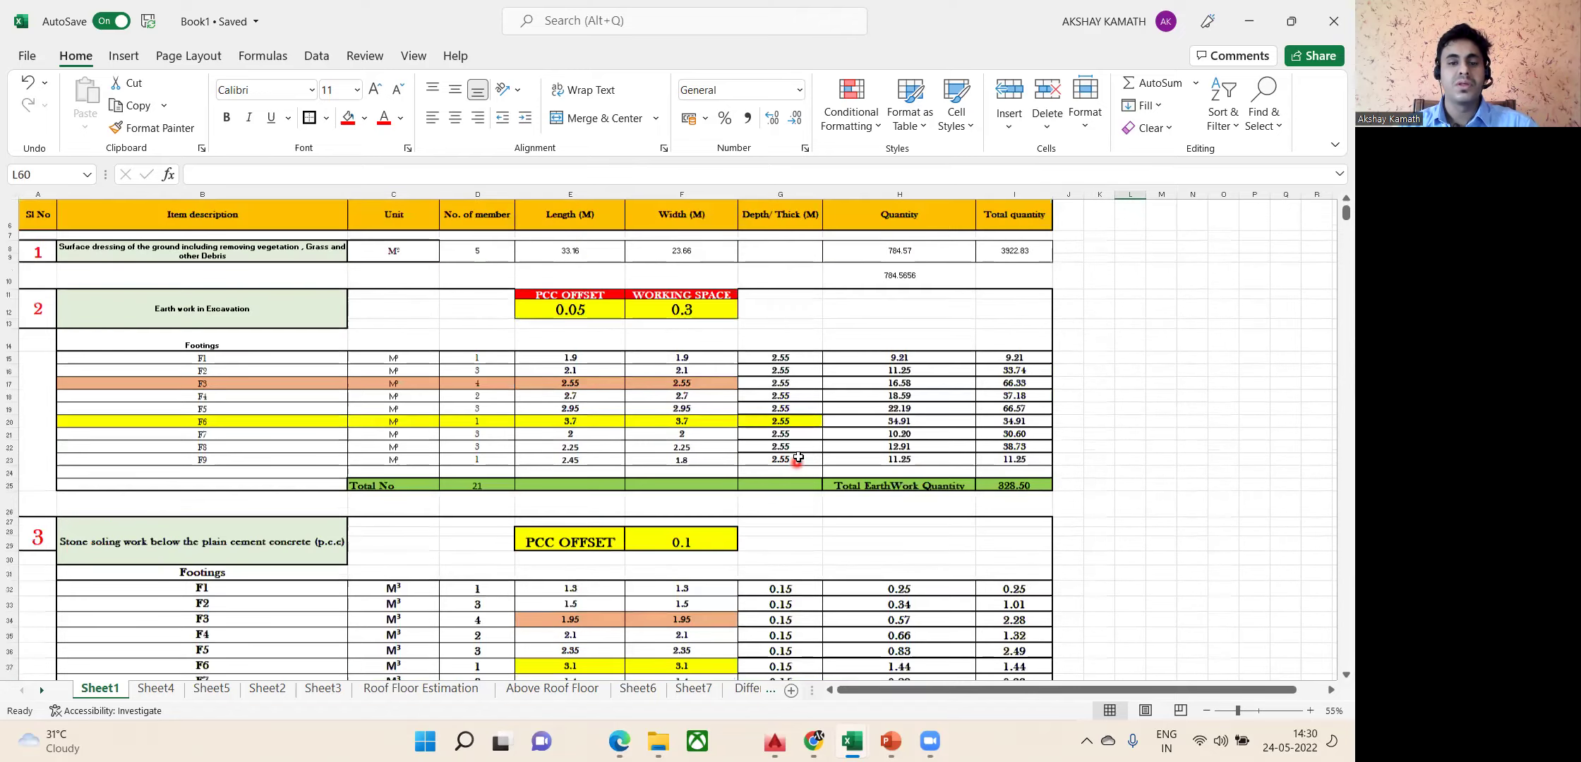
{"action": "scroll", "coordinate": [796, 459], "scroll_direction": "up", "scroll_amount": 2}
{"action": "scroll", "coordinate": [100, 305], "scroll_direction": "up", "scroll_amount": 1, "text": "ctrl"}
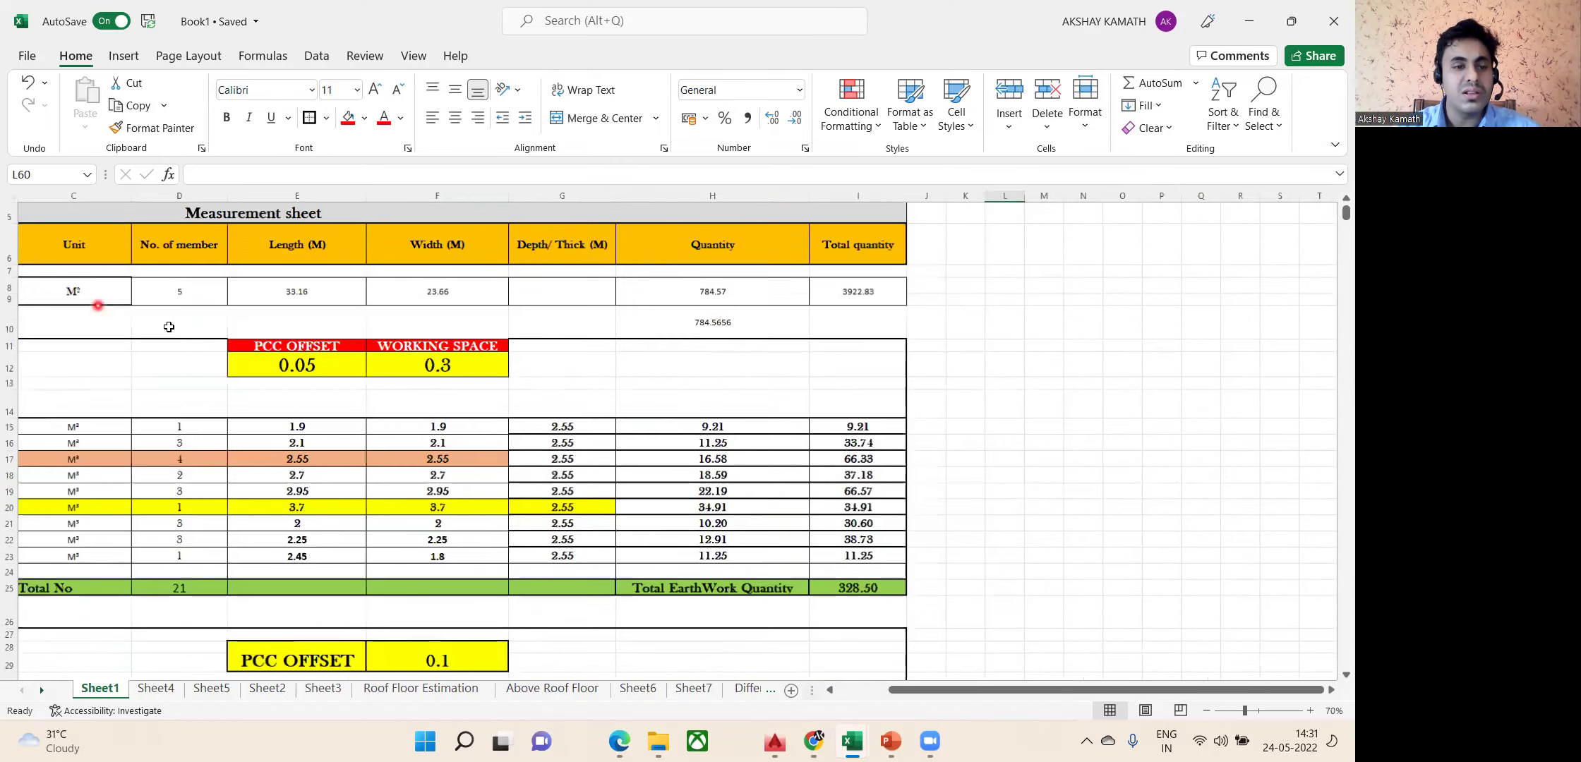
{"action": "left_click_drag", "start_coordinate": [949, 690], "coordinate": [883, 694]}
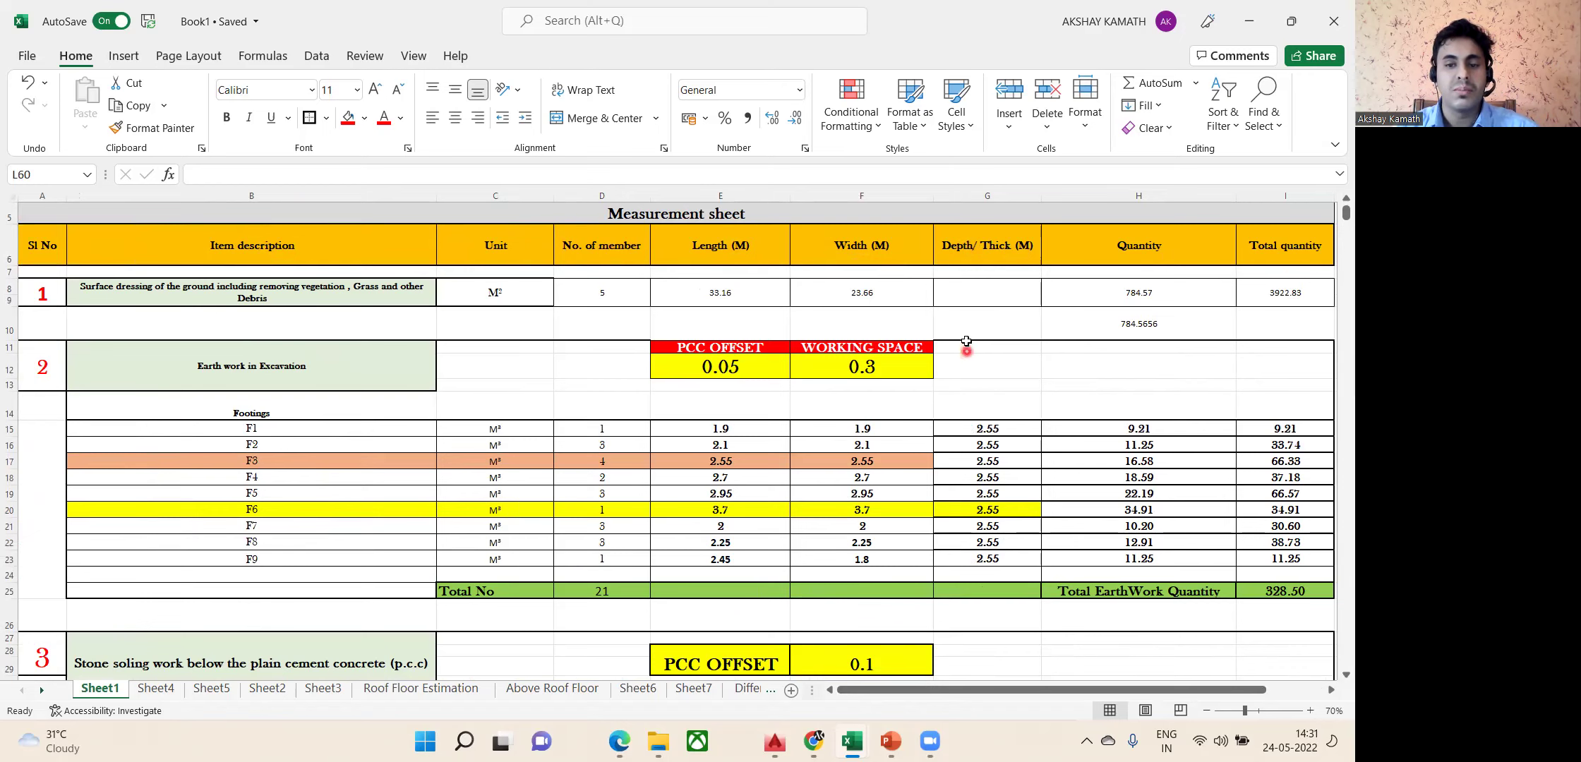
{"action": "scroll", "coordinate": [973, 331], "scroll_direction": "down", "scroll_amount": 3}
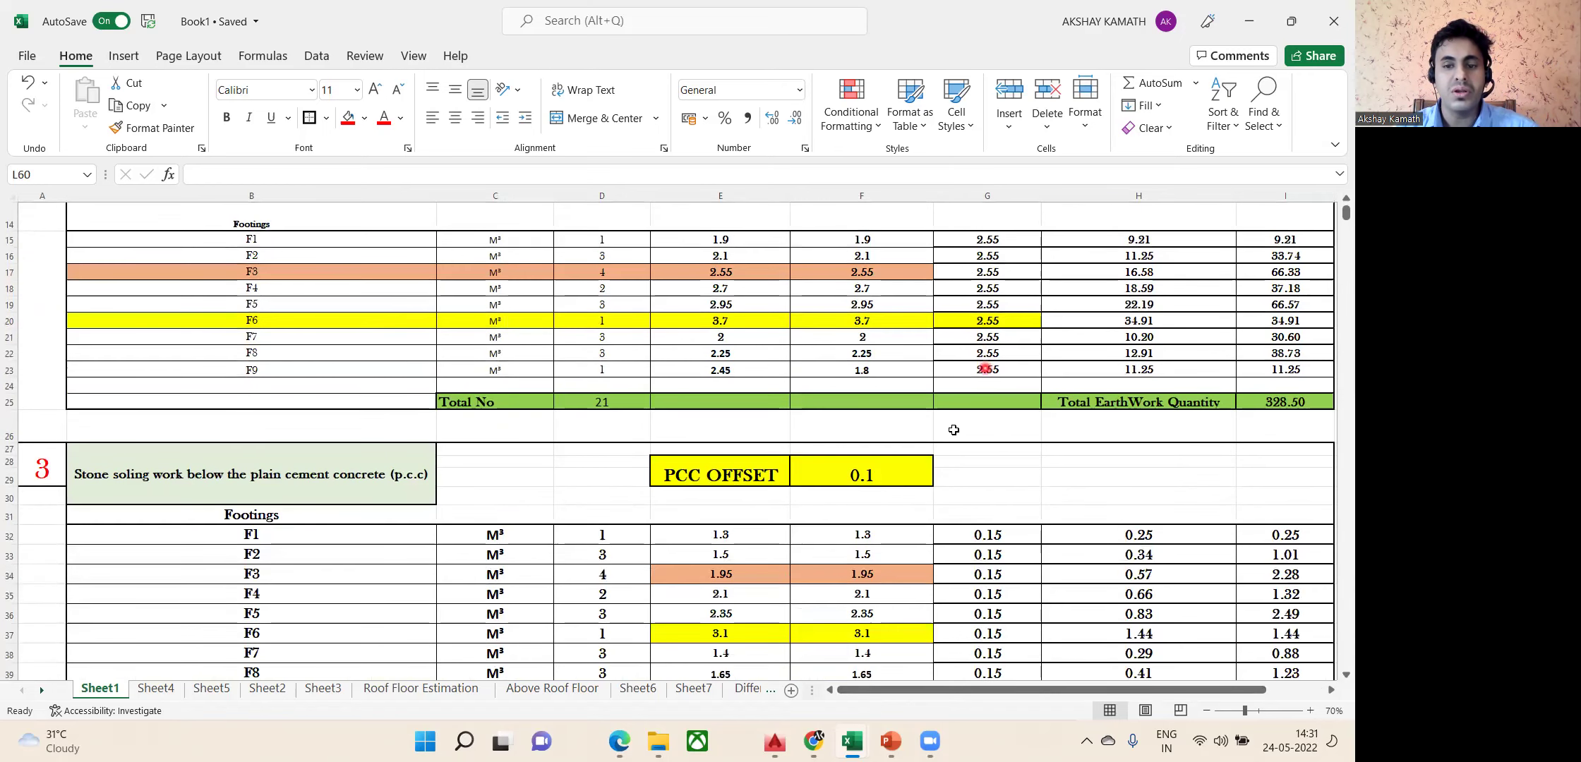
{"action": "scroll", "coordinate": [940, 511], "scroll_direction": "down", "scroll_amount": 2}
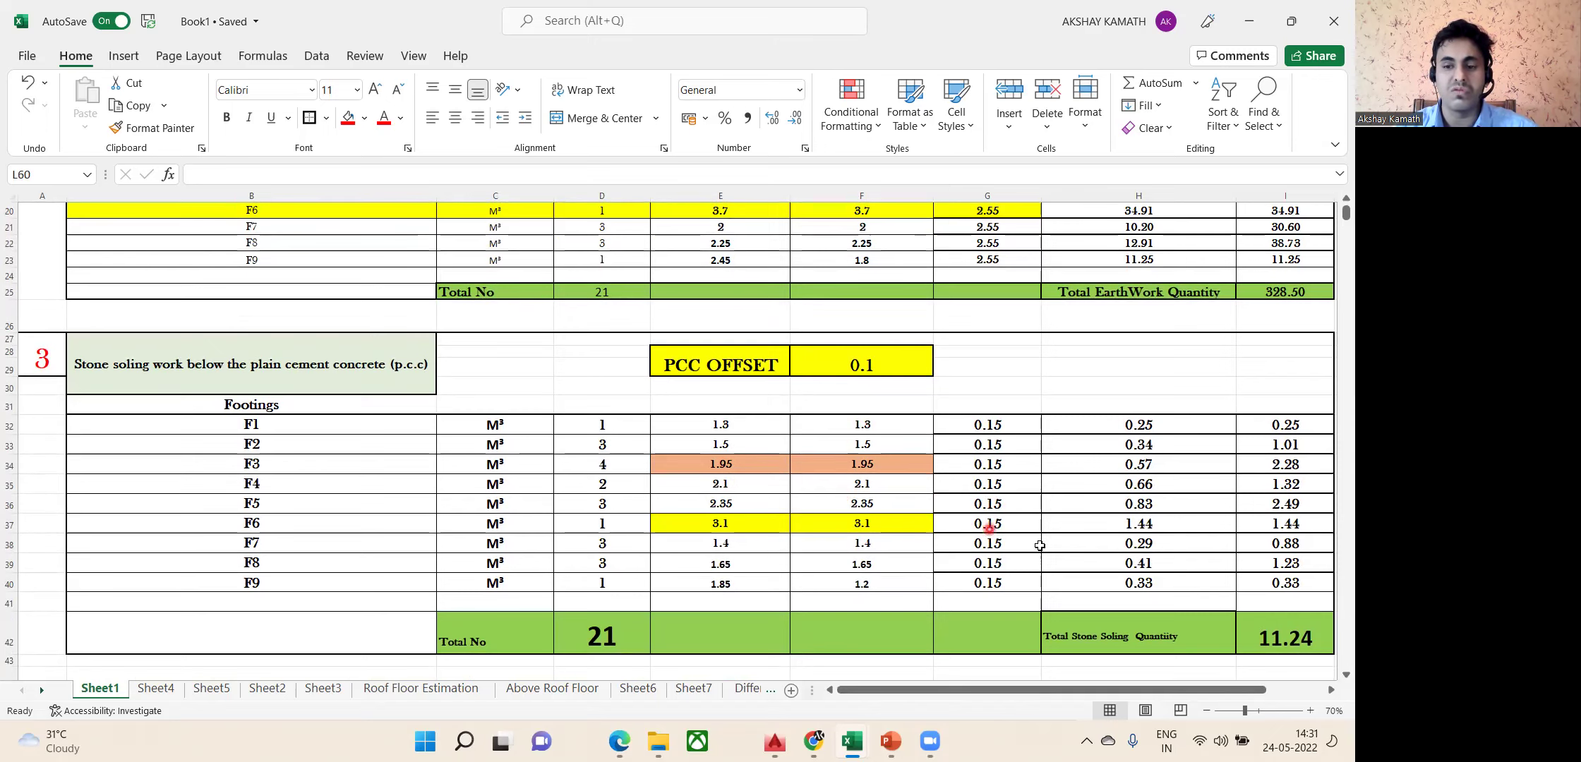
{"action": "scroll", "coordinate": [1127, 528], "scroll_direction": "up", "scroll_amount": 6}
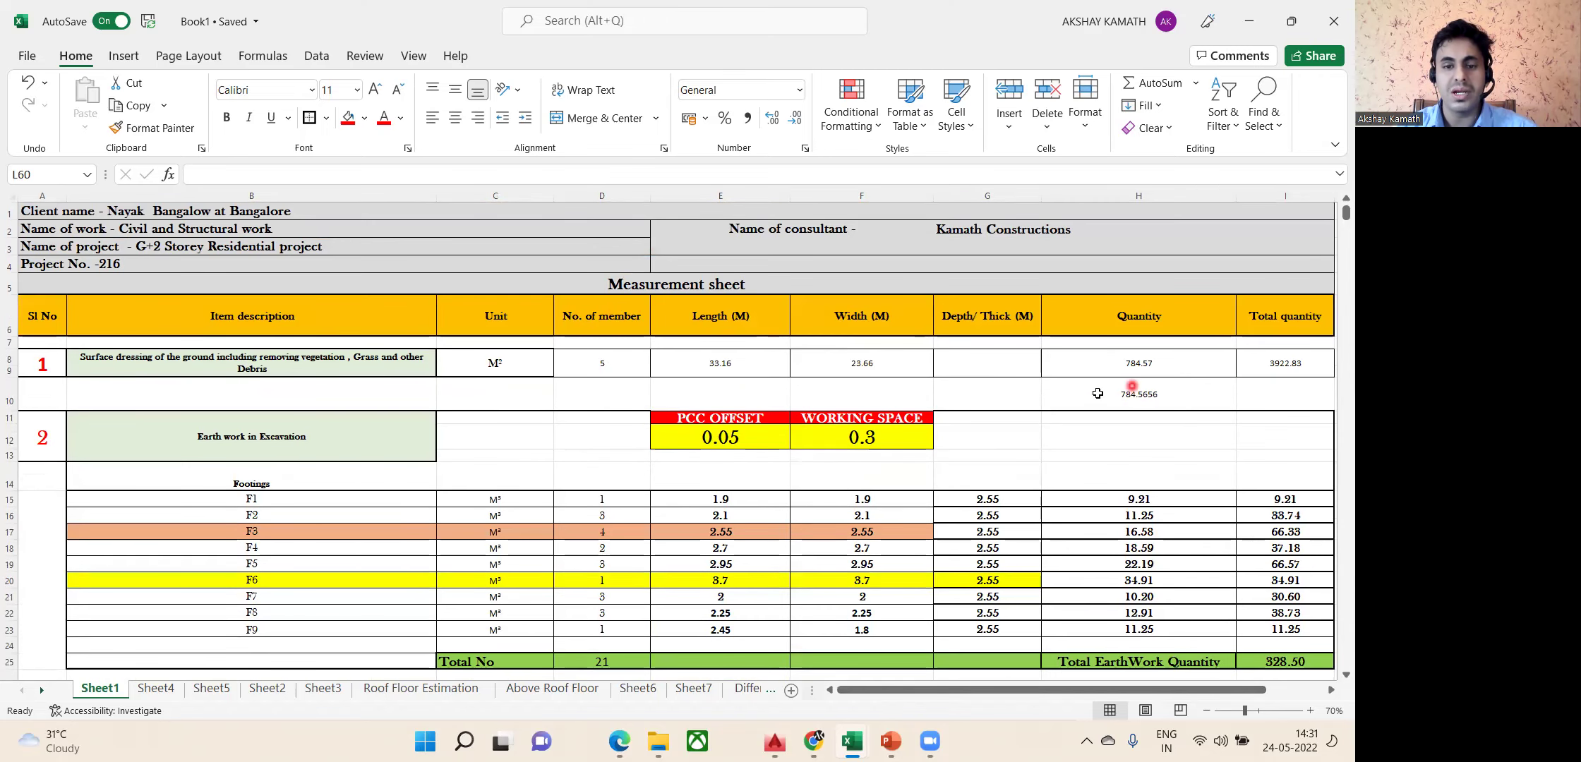
{"action": "scroll", "coordinate": [880, 347], "scroll_direction": "down", "scroll_amount": 1}
{"action": "scroll", "coordinate": [880, 348], "scroll_direction": "down", "scroll_amount": 1}
{"action": "scroll", "coordinate": [759, 367], "scroll_direction": "down", "scroll_amount": 5}
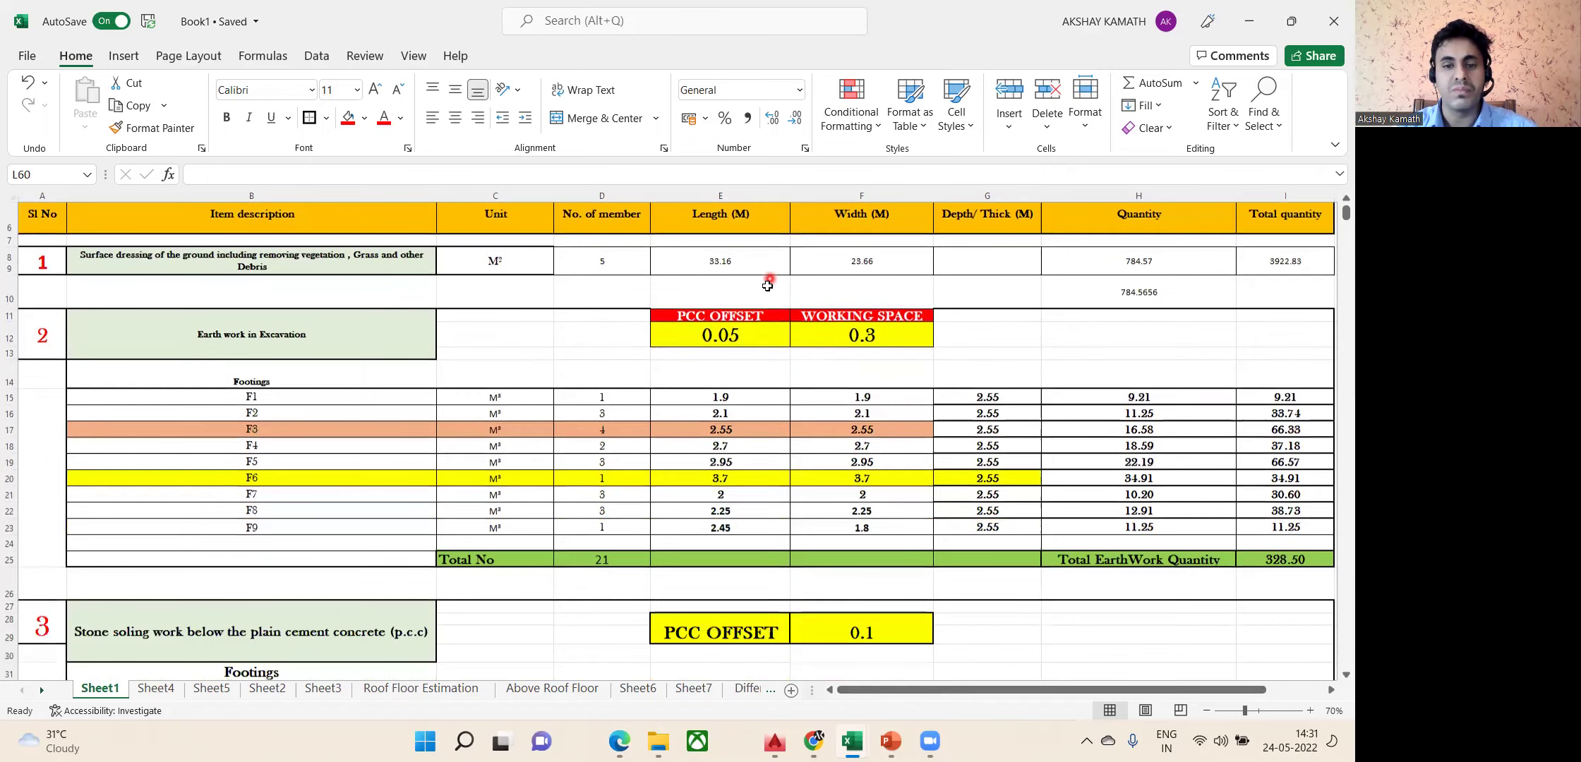
{"action": "scroll", "coordinate": [834, 441], "scroll_direction": "down", "scroll_amount": 10}
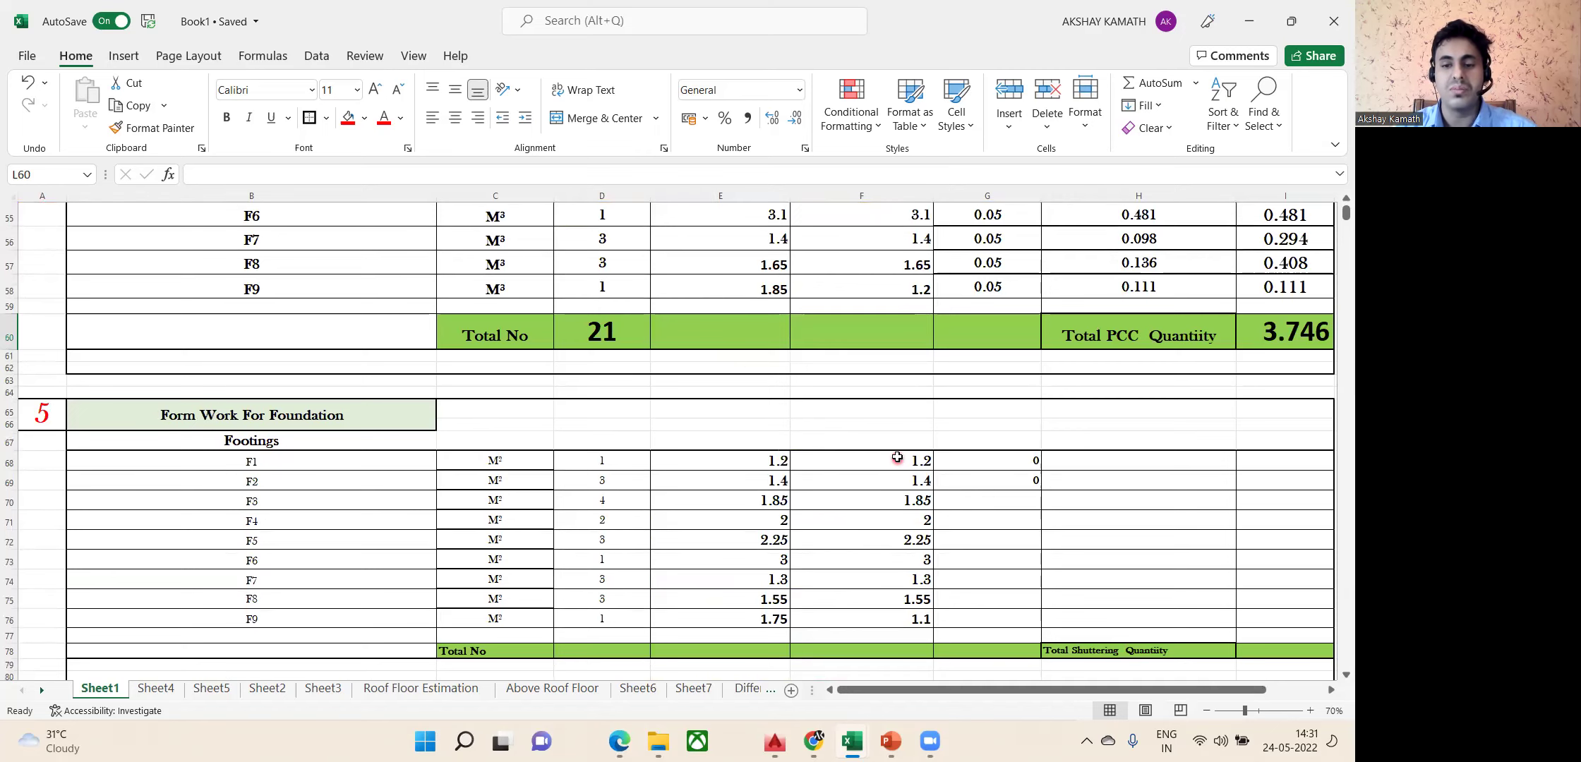
{"action": "scroll", "coordinate": [1177, 474], "scroll_direction": "up", "scroll_amount": 10}
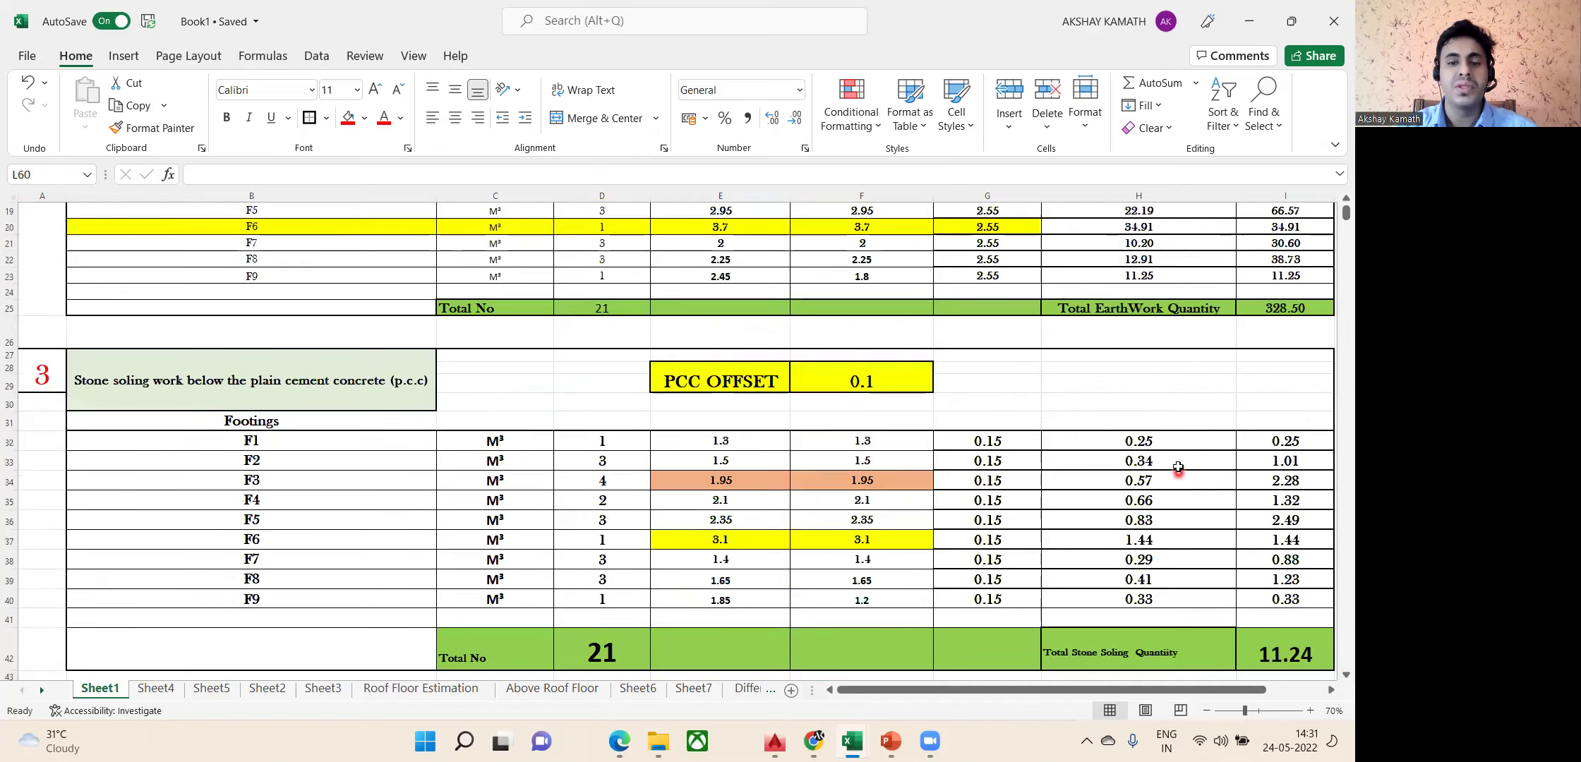
{"action": "scroll", "coordinate": [1177, 469], "scroll_direction": "up", "scroll_amount": 6}
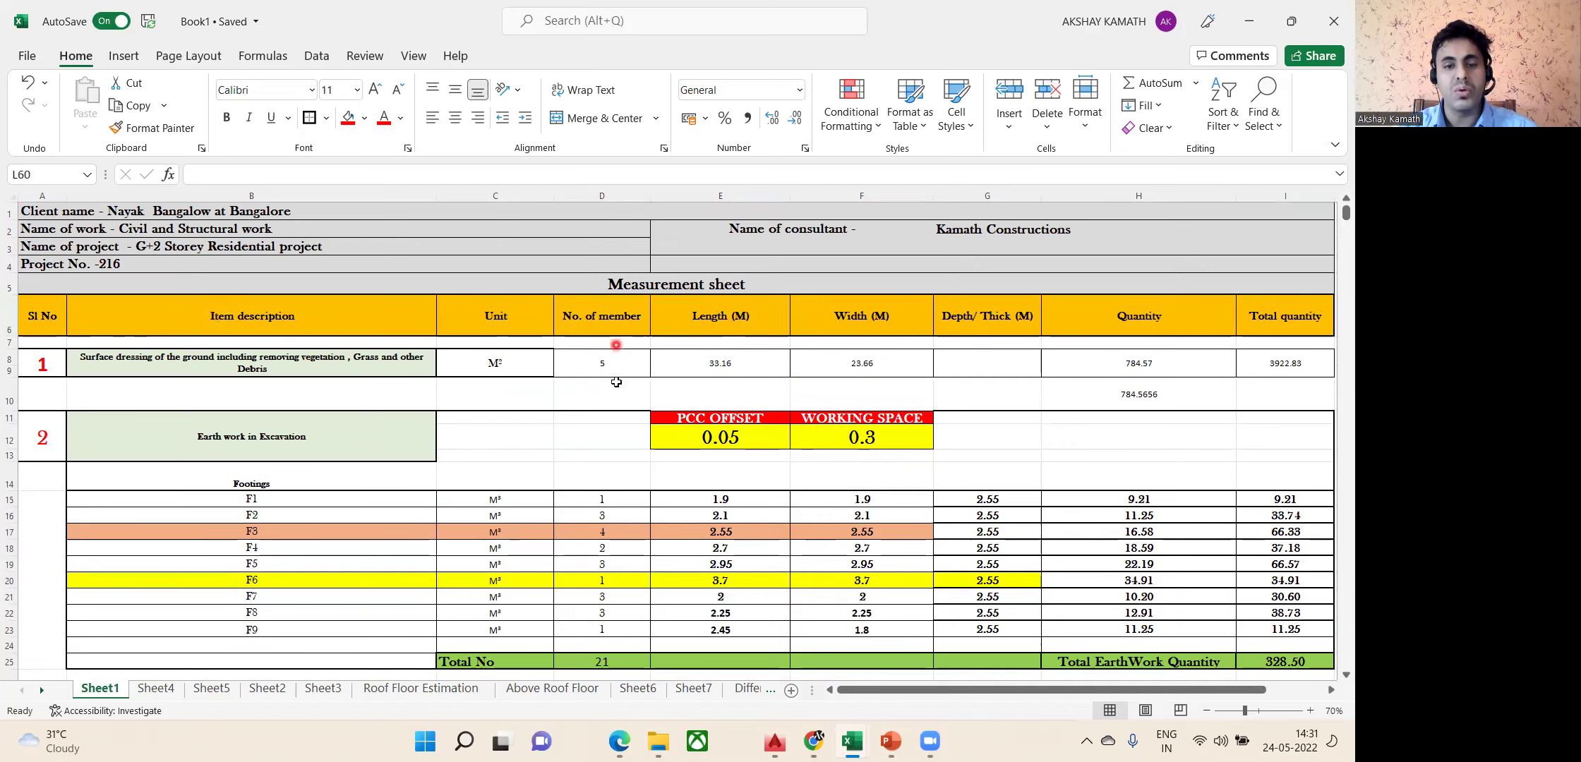
{"action": "scroll", "coordinate": [616, 378], "scroll_direction": "down", "scroll_amount": 1}
{"action": "scroll", "coordinate": [616, 378], "scroll_direction": "down", "scroll_amount": 5}
{"action": "scroll", "coordinate": [614, 379], "scroll_direction": "up", "scroll_amount": 6}
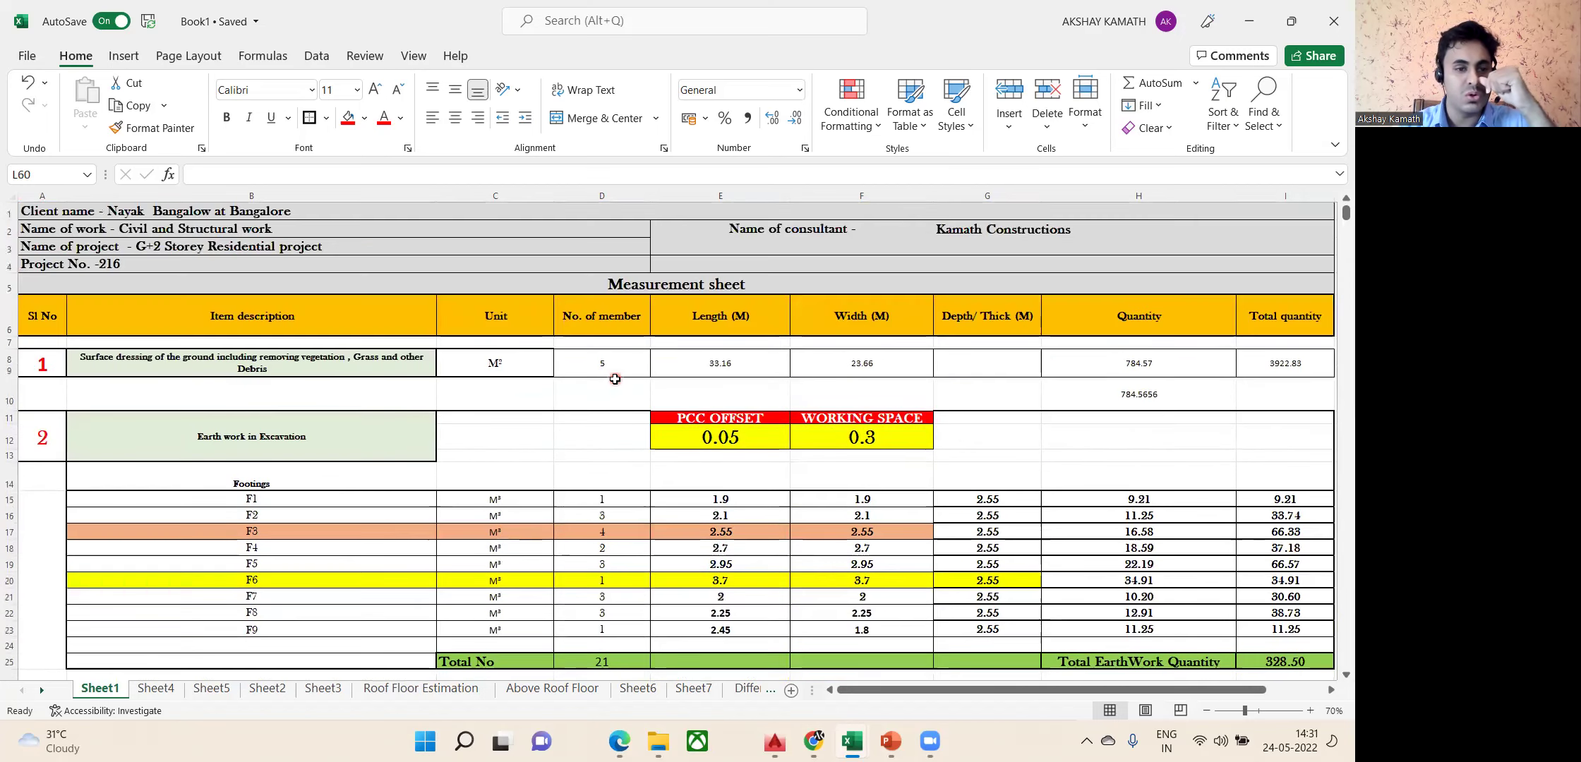
Freeze the panes at B7 to keep the title and heading rows 1 to 6 and the Sl No column in place.
{"action": "left_click", "coordinate": [205, 322]}
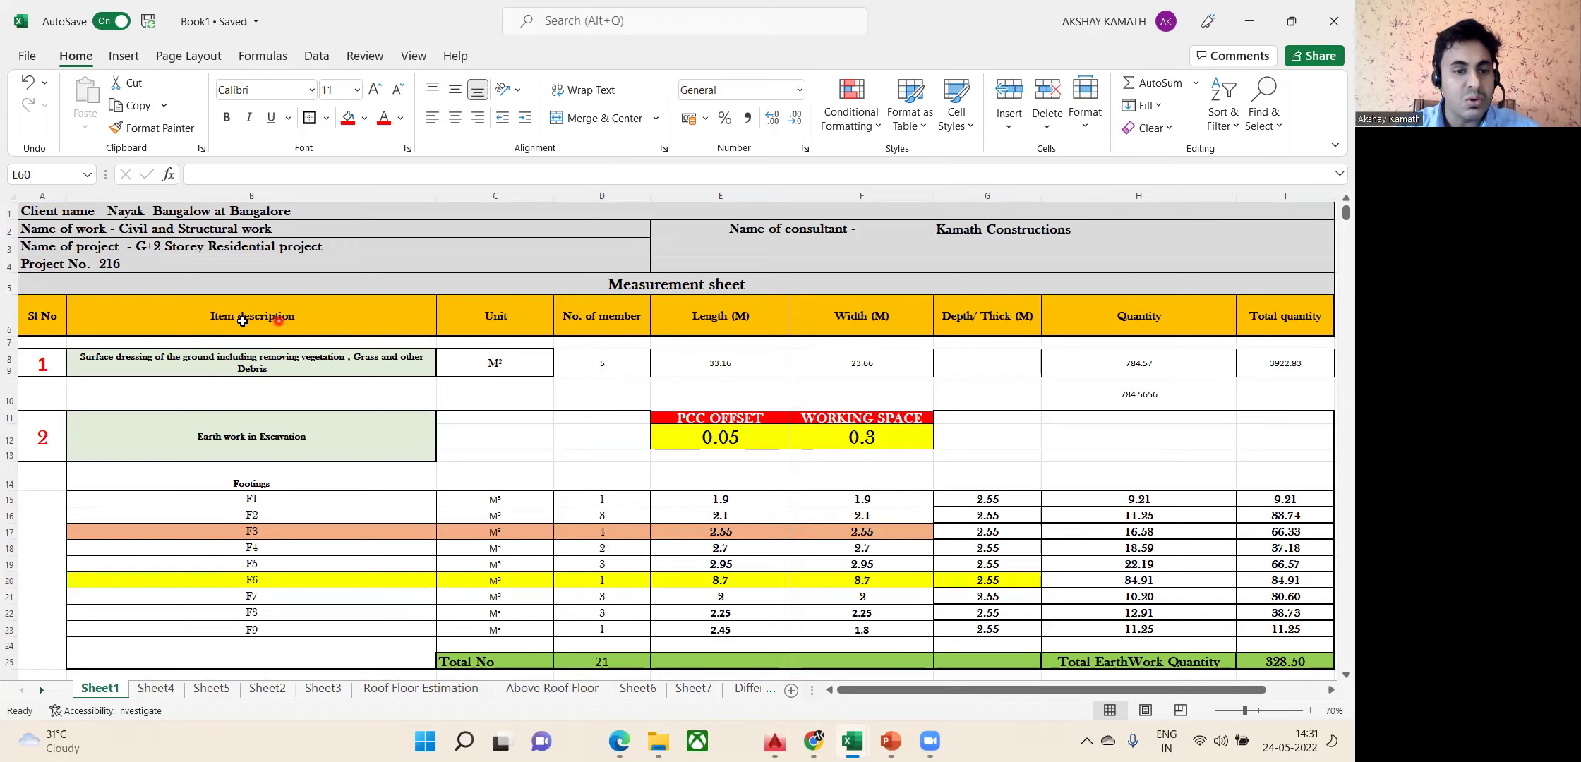
{"action": "left_click", "coordinate": [215, 345]}
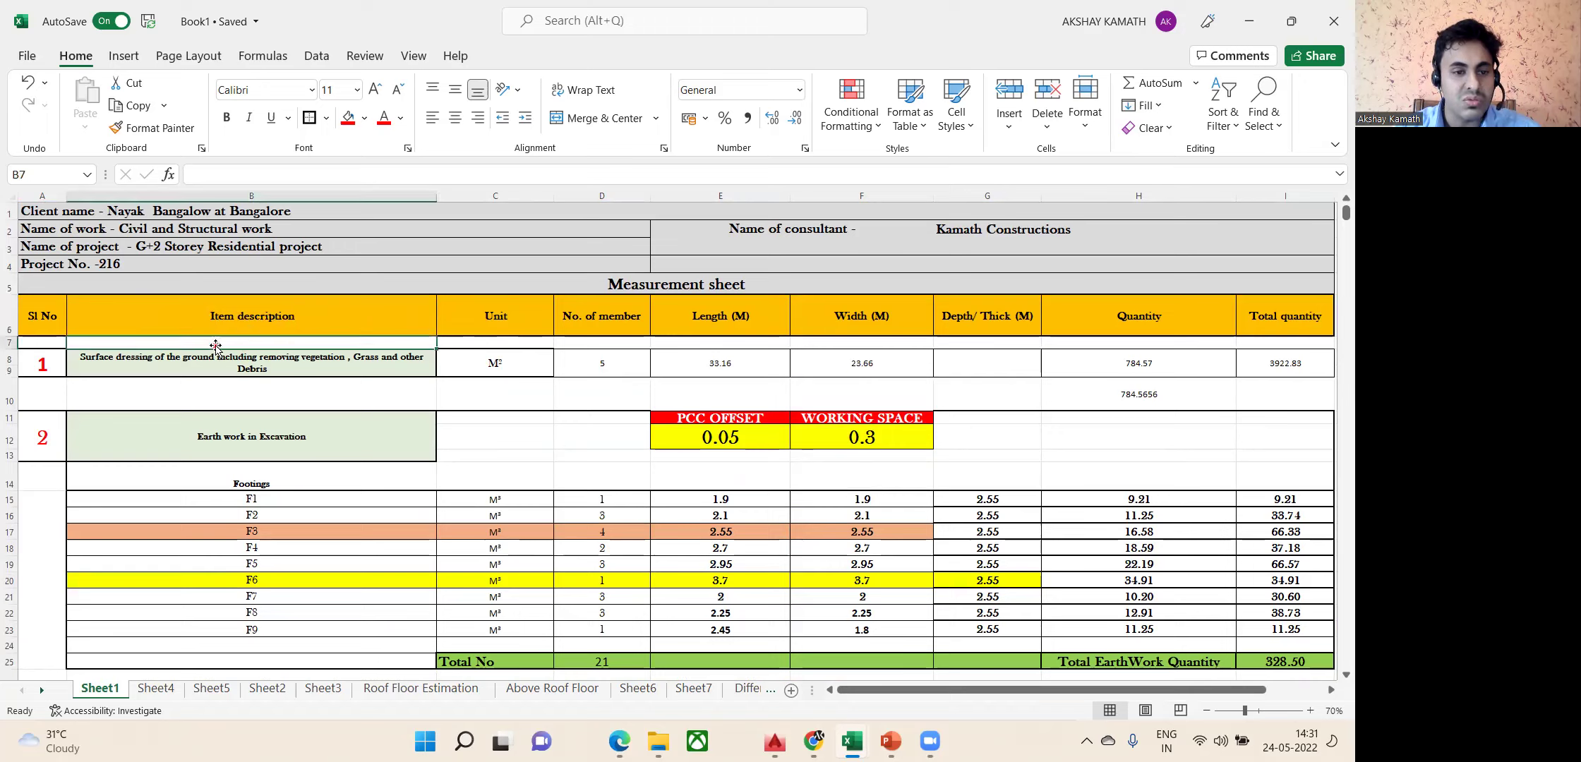
{"action": "key", "text": "Down"}
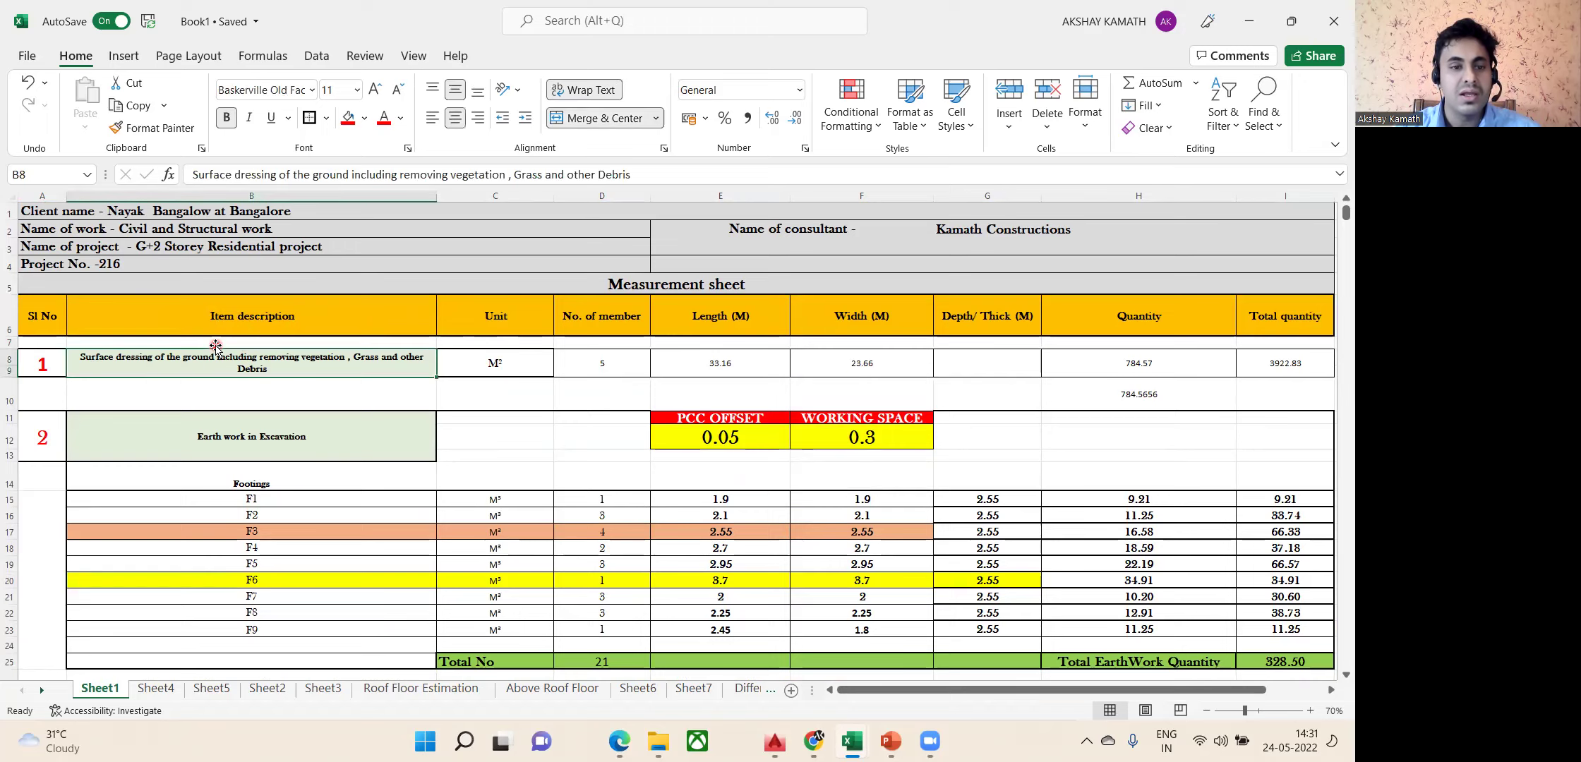
{"action": "key", "text": "Up"}
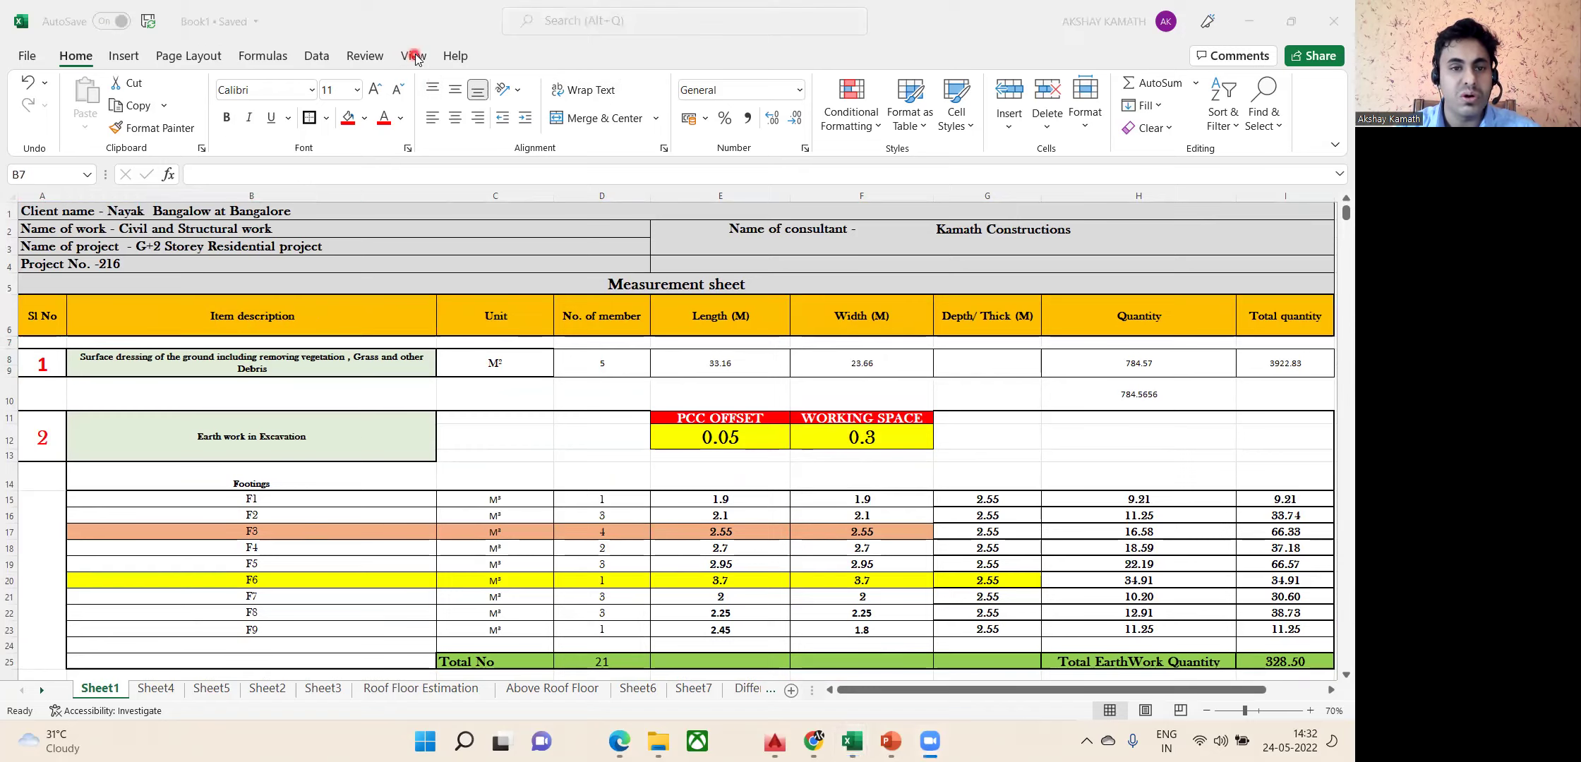
{"action": "left_click", "coordinate": [414, 56]}
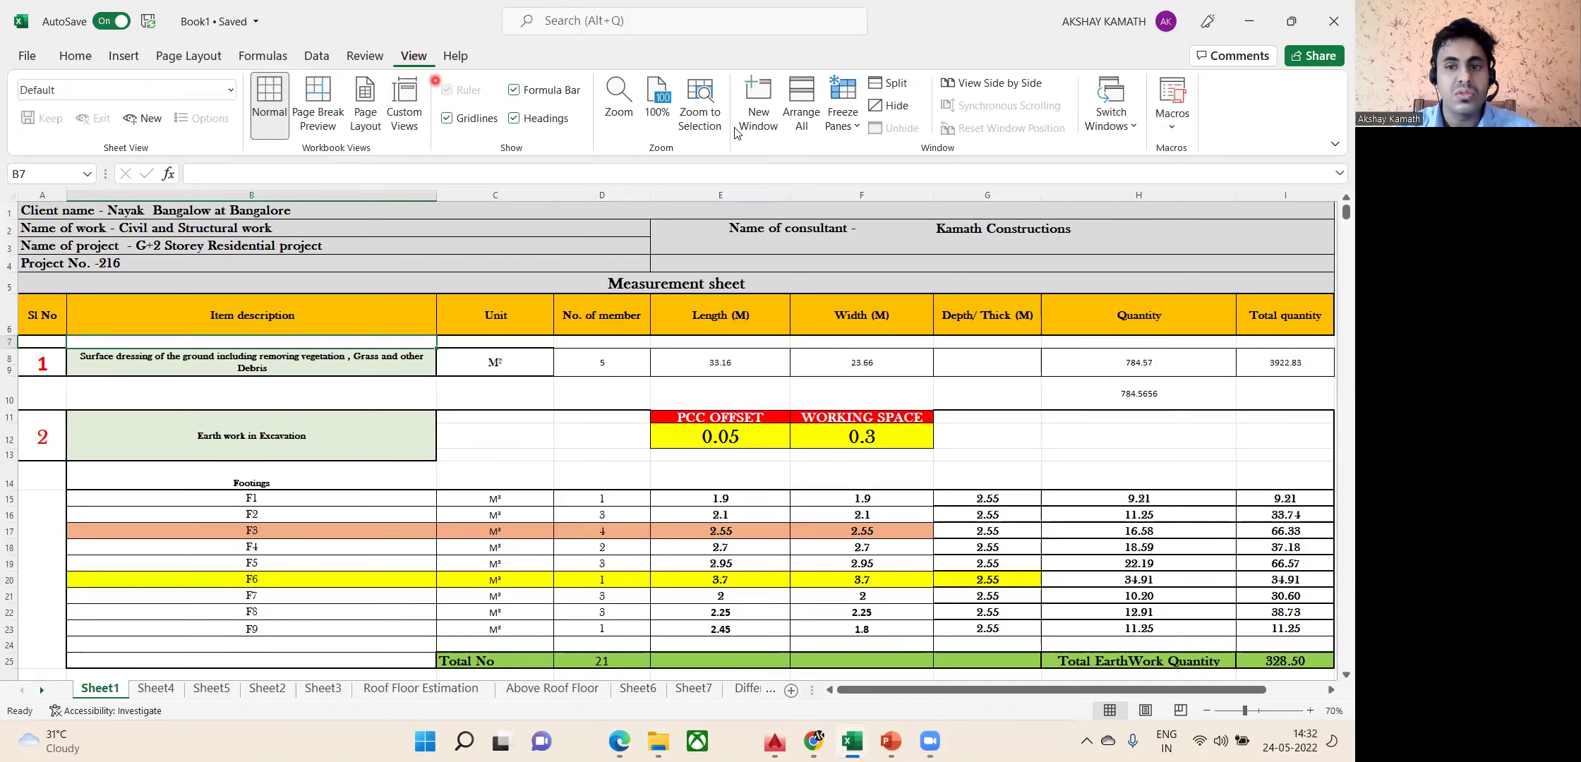
{"action": "left_click", "coordinate": [856, 131]}
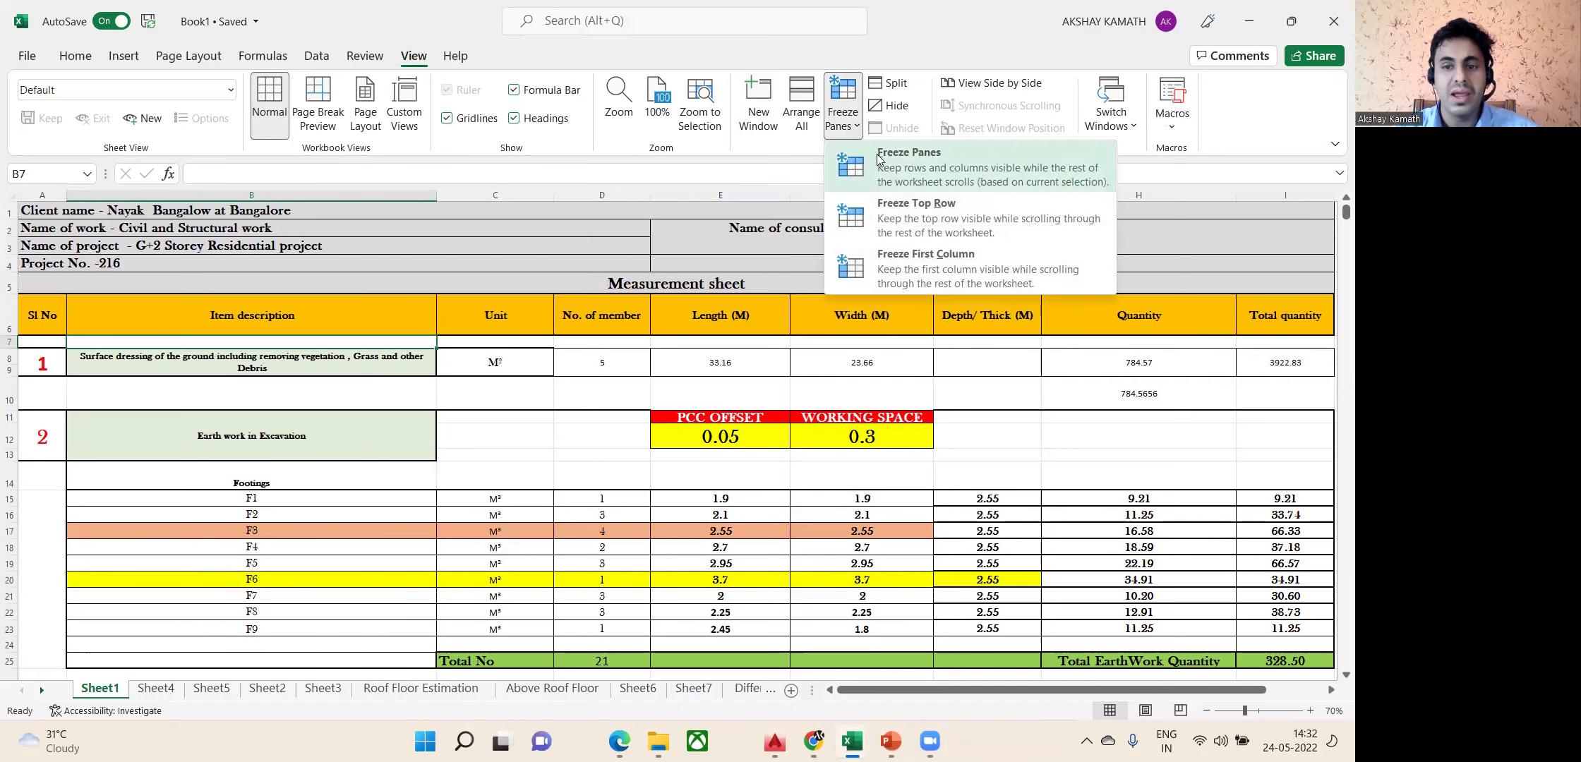
{"action": "left_click", "coordinate": [952, 171]}
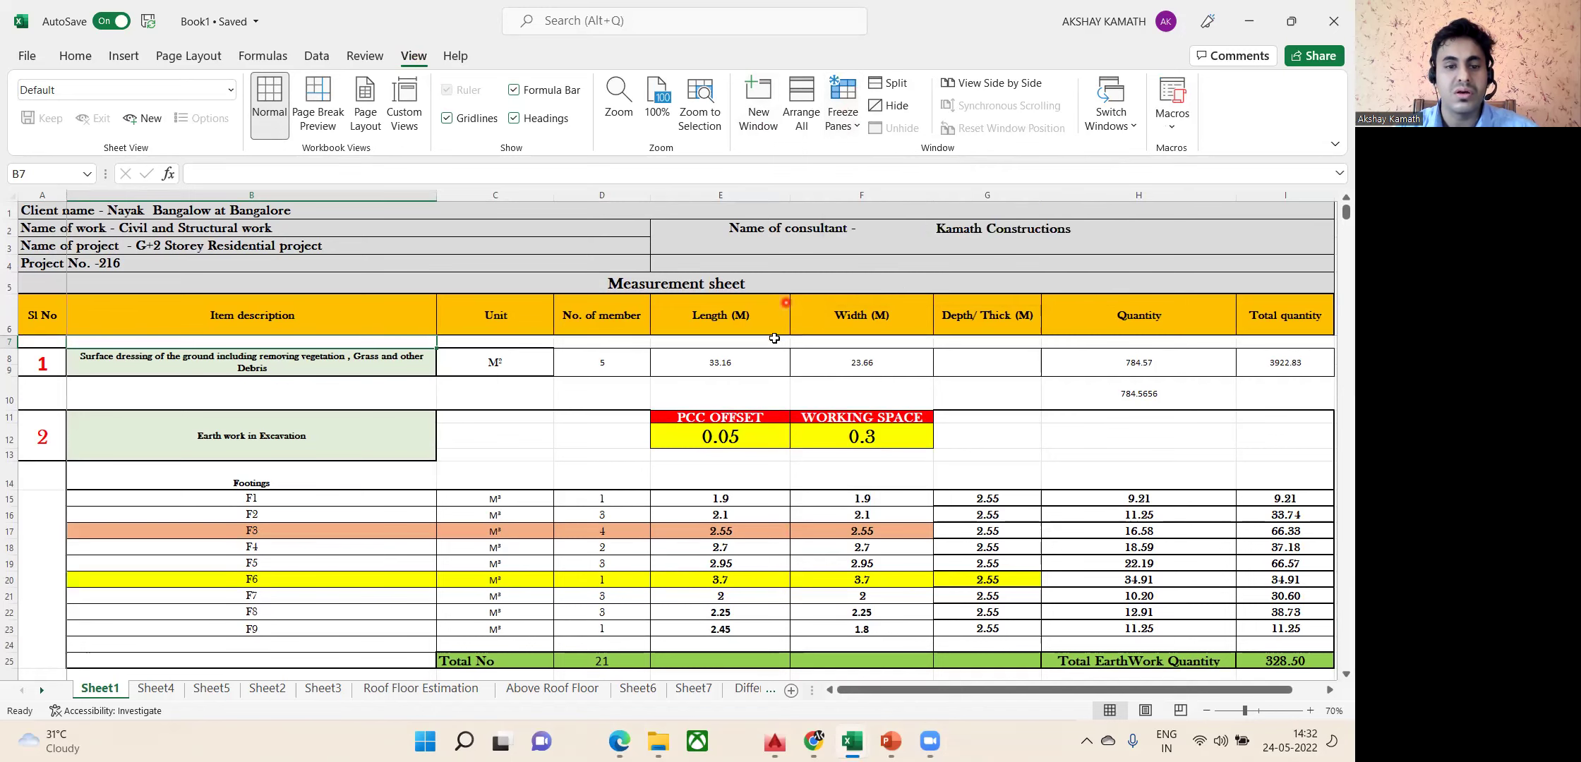
Look through the footing sections of the measurement sheet to check how the frozen heading rows behave.
{"action": "scroll", "coordinate": [783, 311], "scroll_direction": "down", "scroll_amount": 3}
{"action": "scroll", "coordinate": [669, 395], "scroll_direction": "up", "scroll_amount": 3}
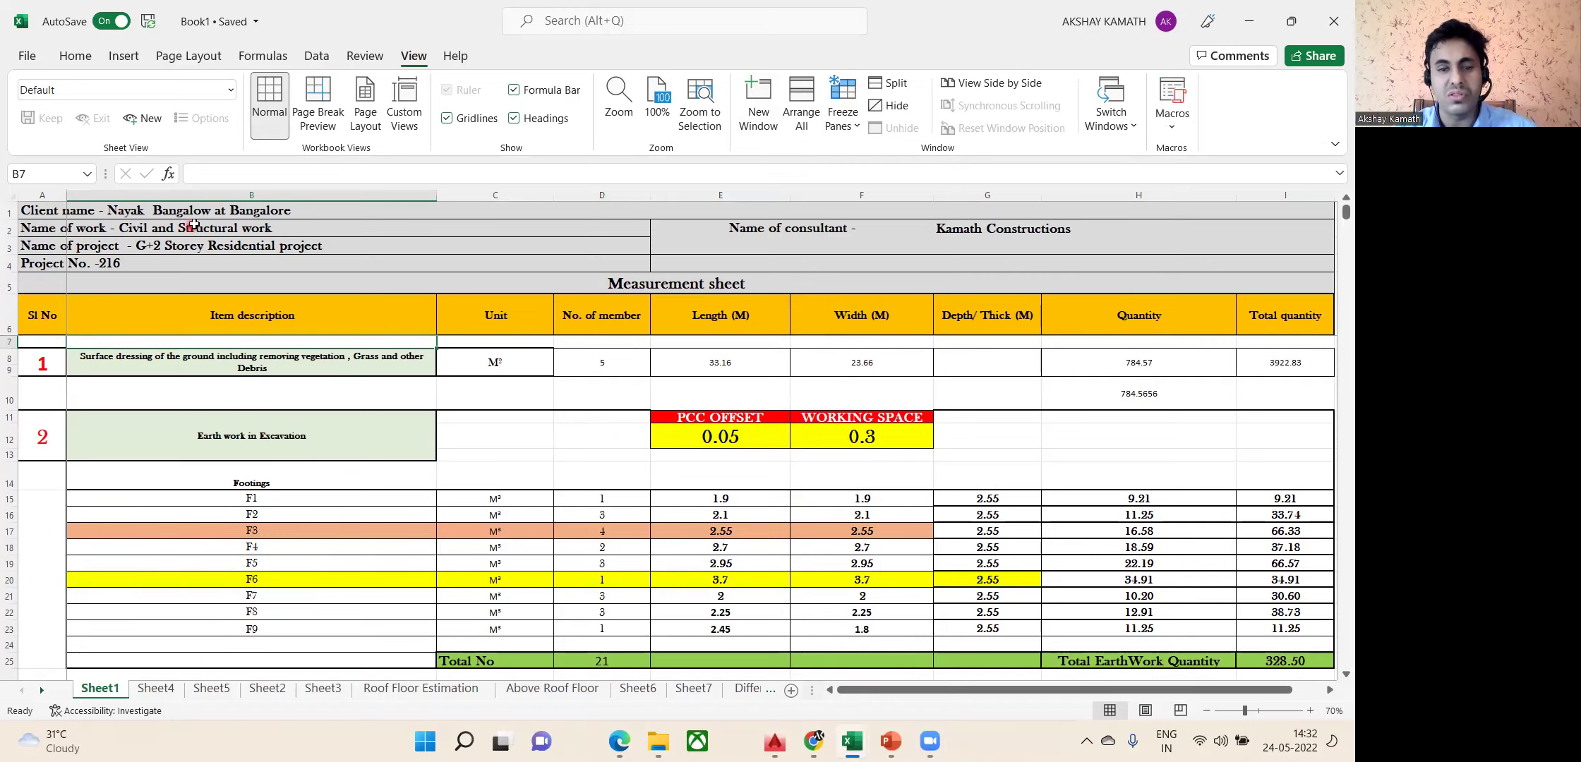
{"action": "scroll", "coordinate": [1188, 387], "scroll_direction": "down", "scroll_amount": 5}
{"action": "scroll", "coordinate": [1187, 387], "scroll_direction": "down", "scroll_amount": 5}
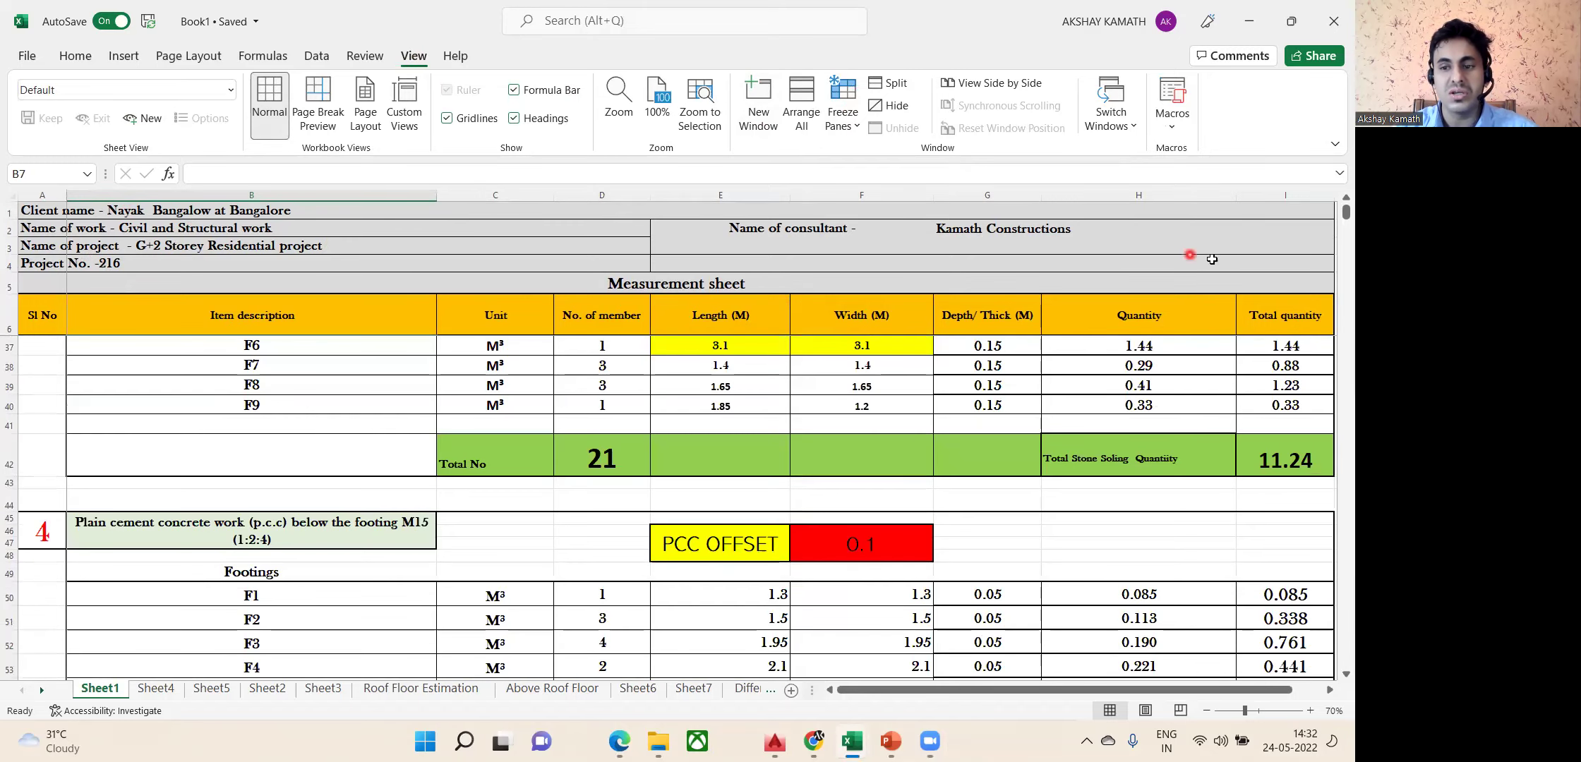
{"action": "scroll", "coordinate": [986, 395], "scroll_direction": "down", "scroll_amount": 5}
{"action": "scroll", "coordinate": [983, 434], "scroll_direction": "down", "scroll_amount": 4}
{"action": "scroll", "coordinate": [971, 451], "scroll_direction": "up", "scroll_amount": 6}
{"action": "scroll", "coordinate": [971, 458], "scroll_direction": "down", "scroll_amount": 1}
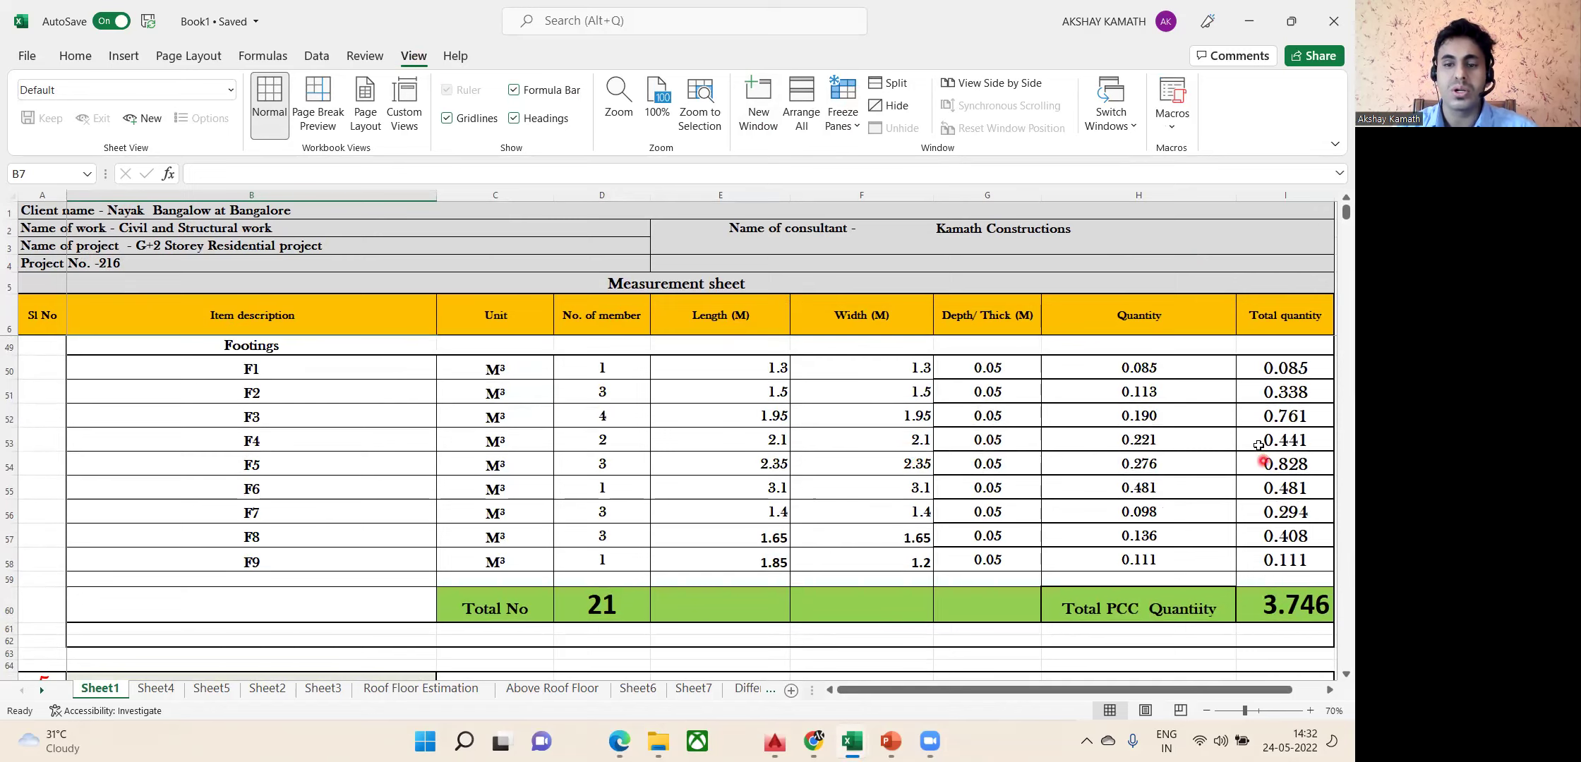
{"action": "scroll", "coordinate": [1222, 481], "scroll_direction": "up", "scroll_amount": 7}
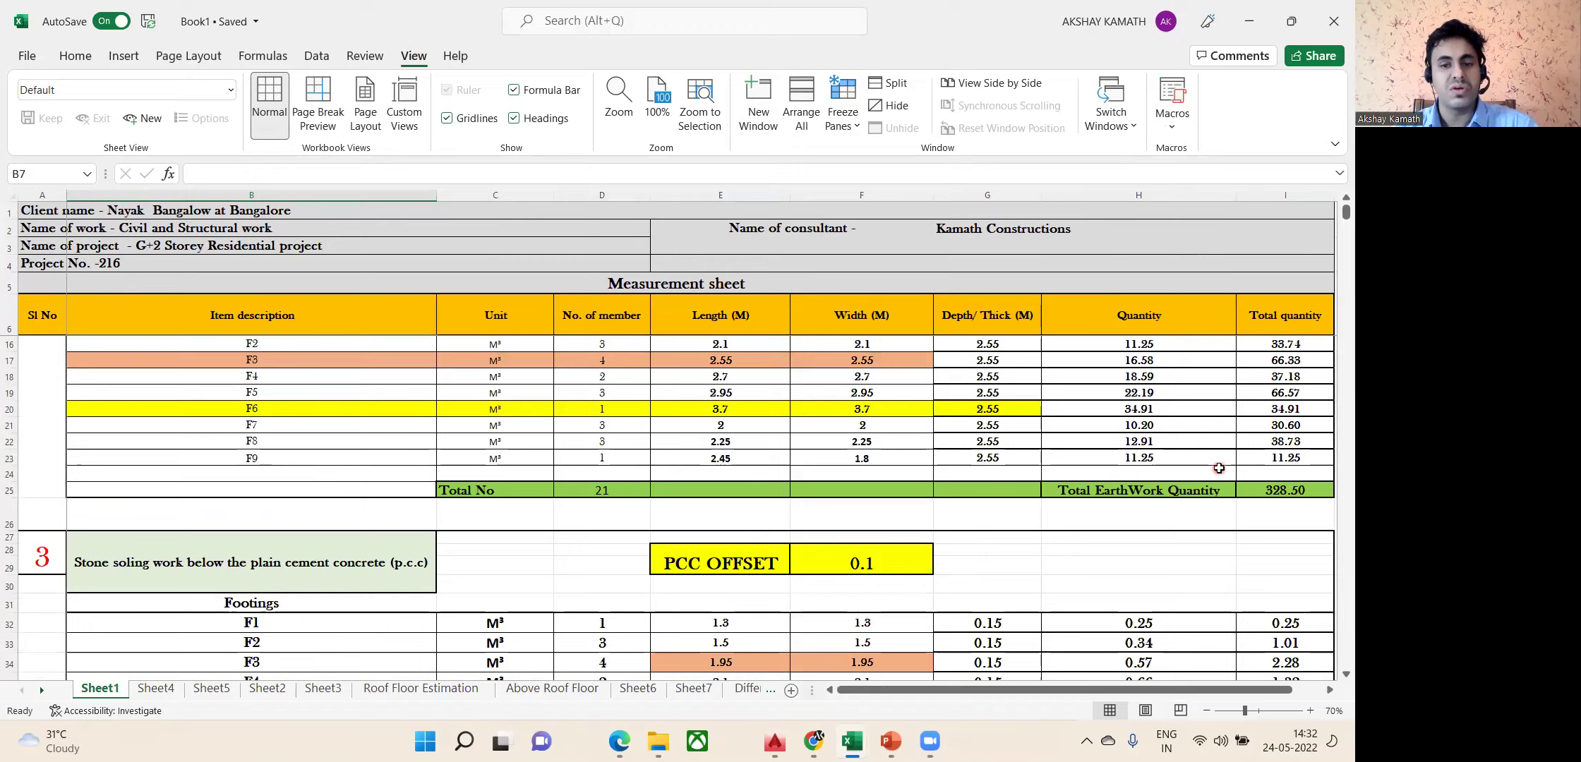
{"action": "scroll", "coordinate": [1112, 458], "scroll_direction": "down", "scroll_amount": 1}
{"action": "scroll", "coordinate": [727, 447], "scroll_direction": "down", "scroll_amount": 4}
{"action": "scroll", "coordinate": [670, 404], "scroll_direction": "up", "scroll_amount": 3}
{"action": "scroll", "coordinate": [670, 404], "scroll_direction": "up", "scroll_amount": 12}
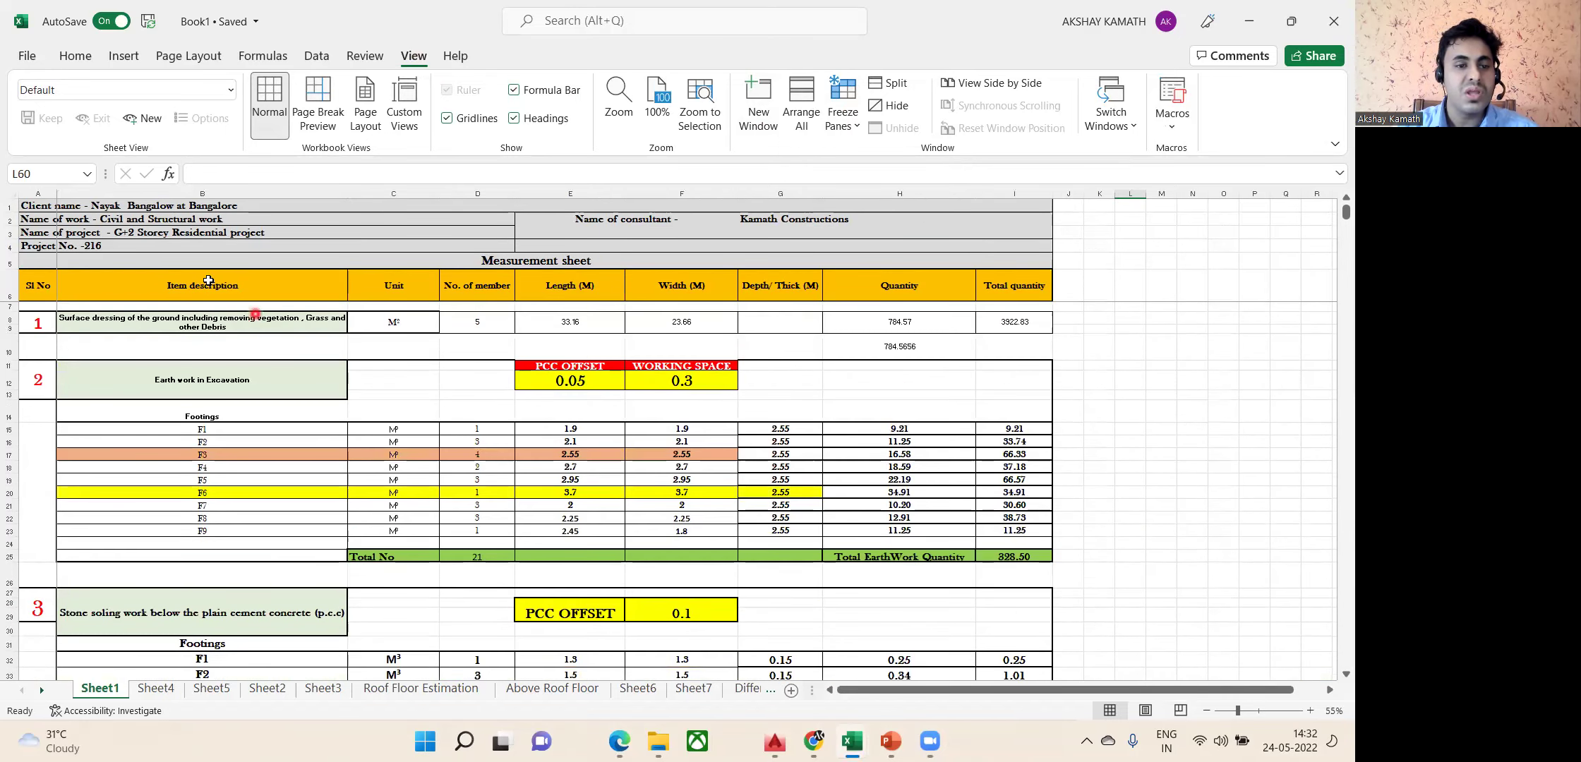
Unfreeze the panes of the measurement sheet.
{"action": "left_click", "coordinate": [215, 307]}
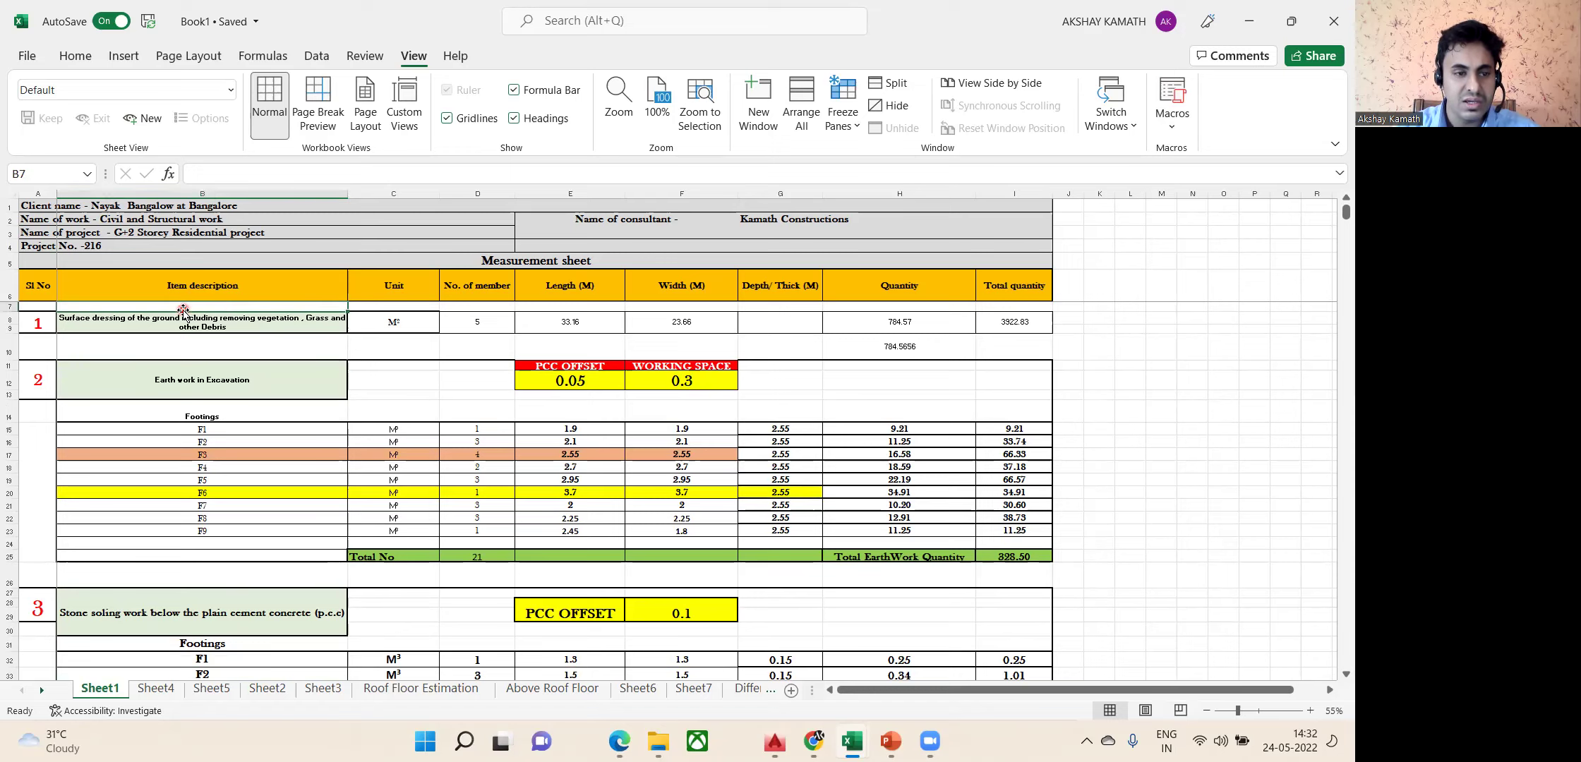
{"action": "left_click", "coordinate": [188, 317]}
{"action": "left_click", "coordinate": [200, 308]}
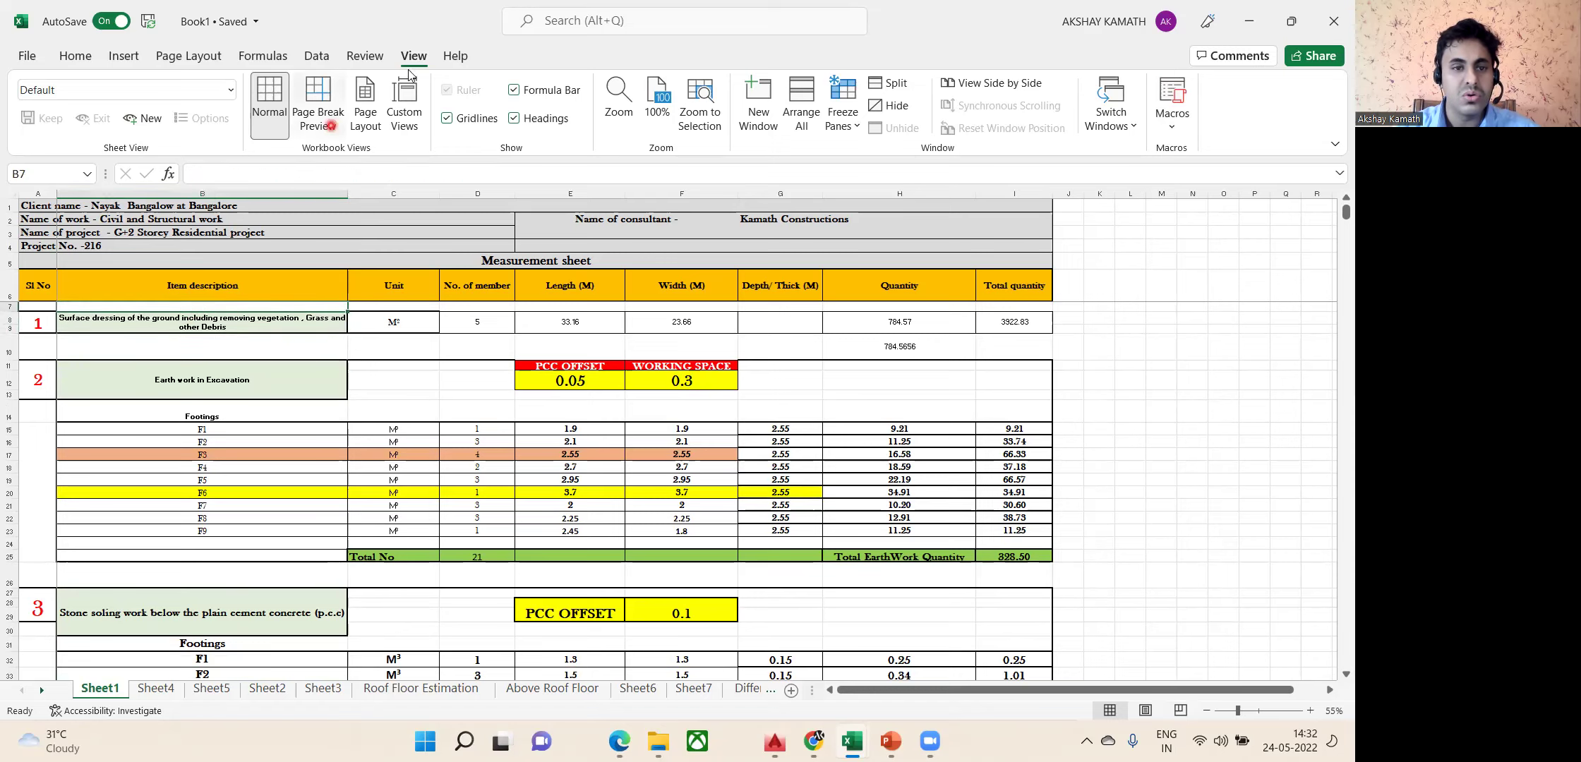
{"action": "left_click", "coordinate": [854, 127]}
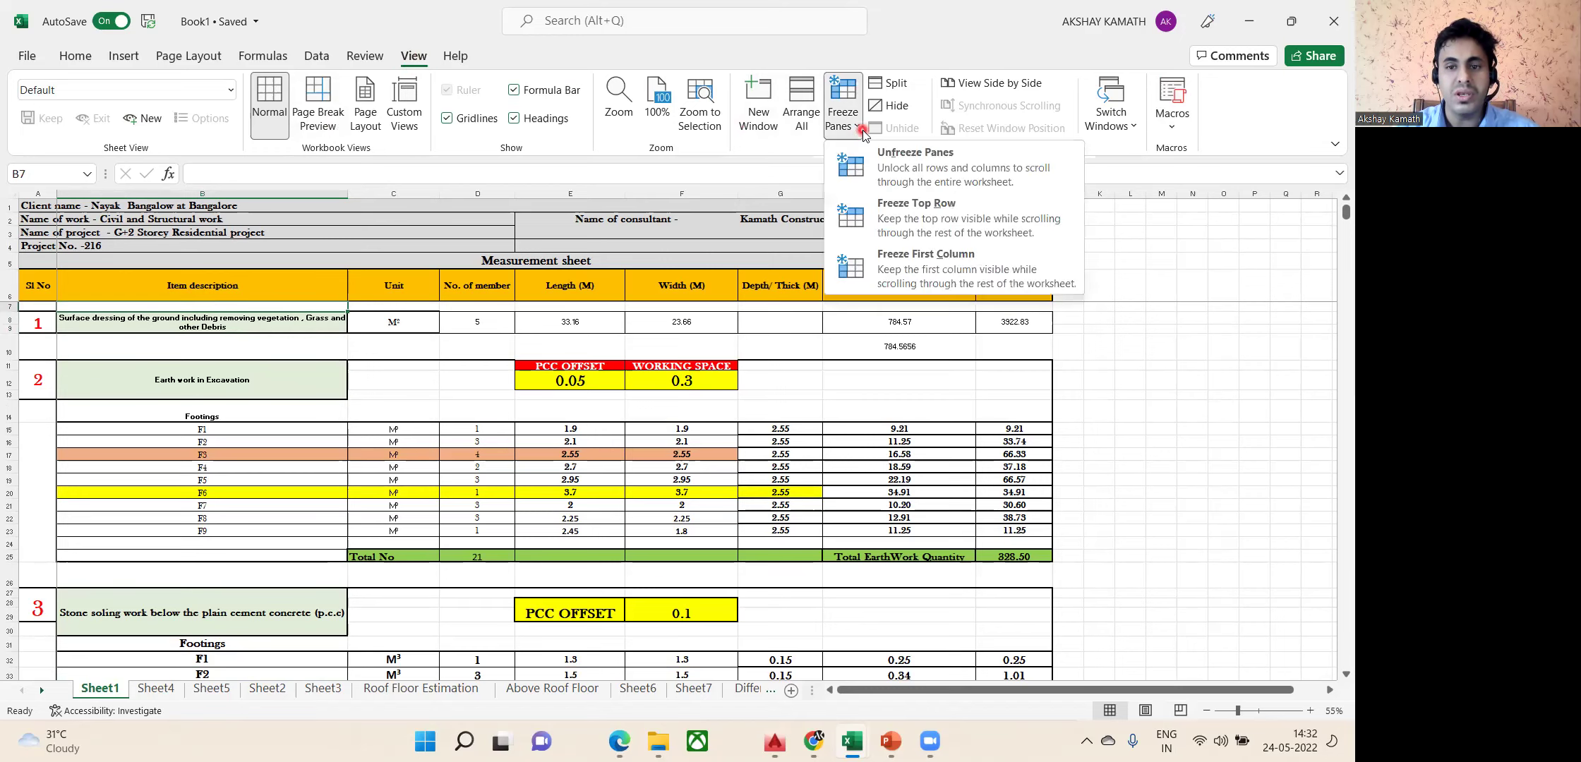
{"action": "left_click", "coordinate": [894, 162]}
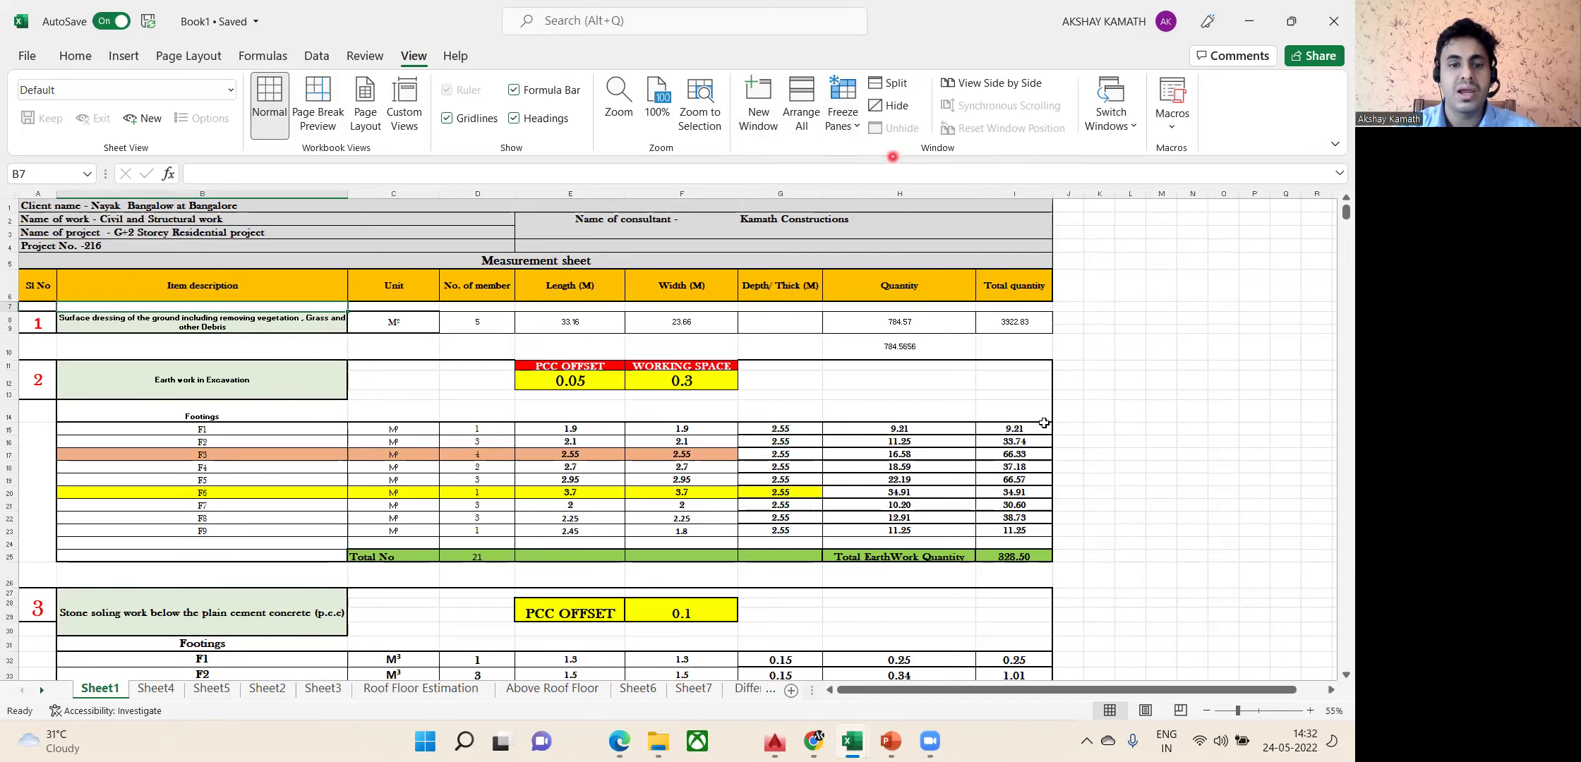
Freeze the panes at B7 again to hold heading rows 1 to 6 and the Sl No column in place.
{"action": "scroll", "coordinate": [1009, 460], "scroll_direction": "down", "scroll_amount": 7}
{"action": "scroll", "coordinate": [1002, 460], "scroll_direction": "up", "scroll_amount": 2}
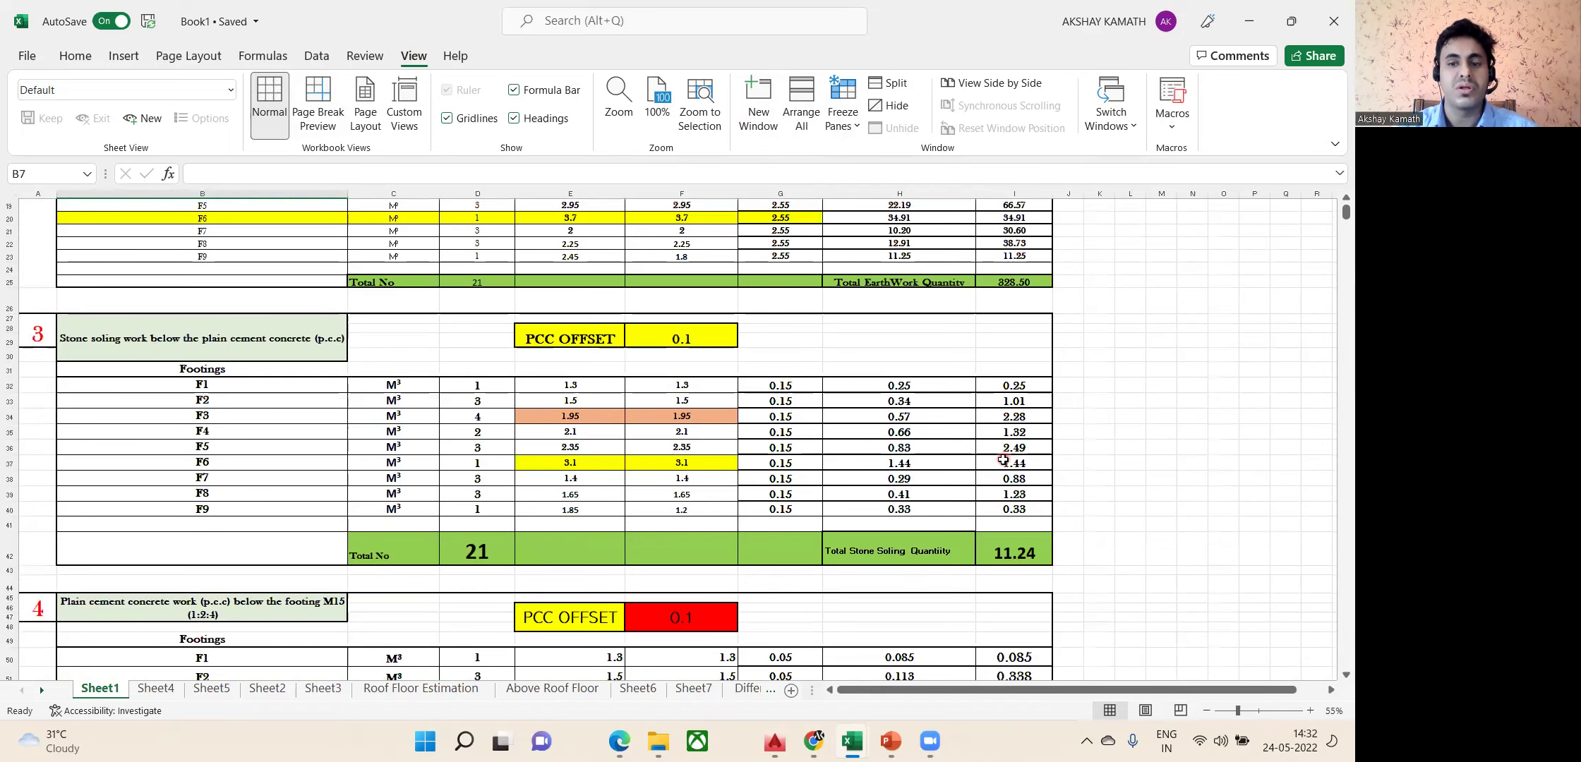
{"action": "scroll", "coordinate": [1003, 457], "scroll_direction": "up", "scroll_amount": 6}
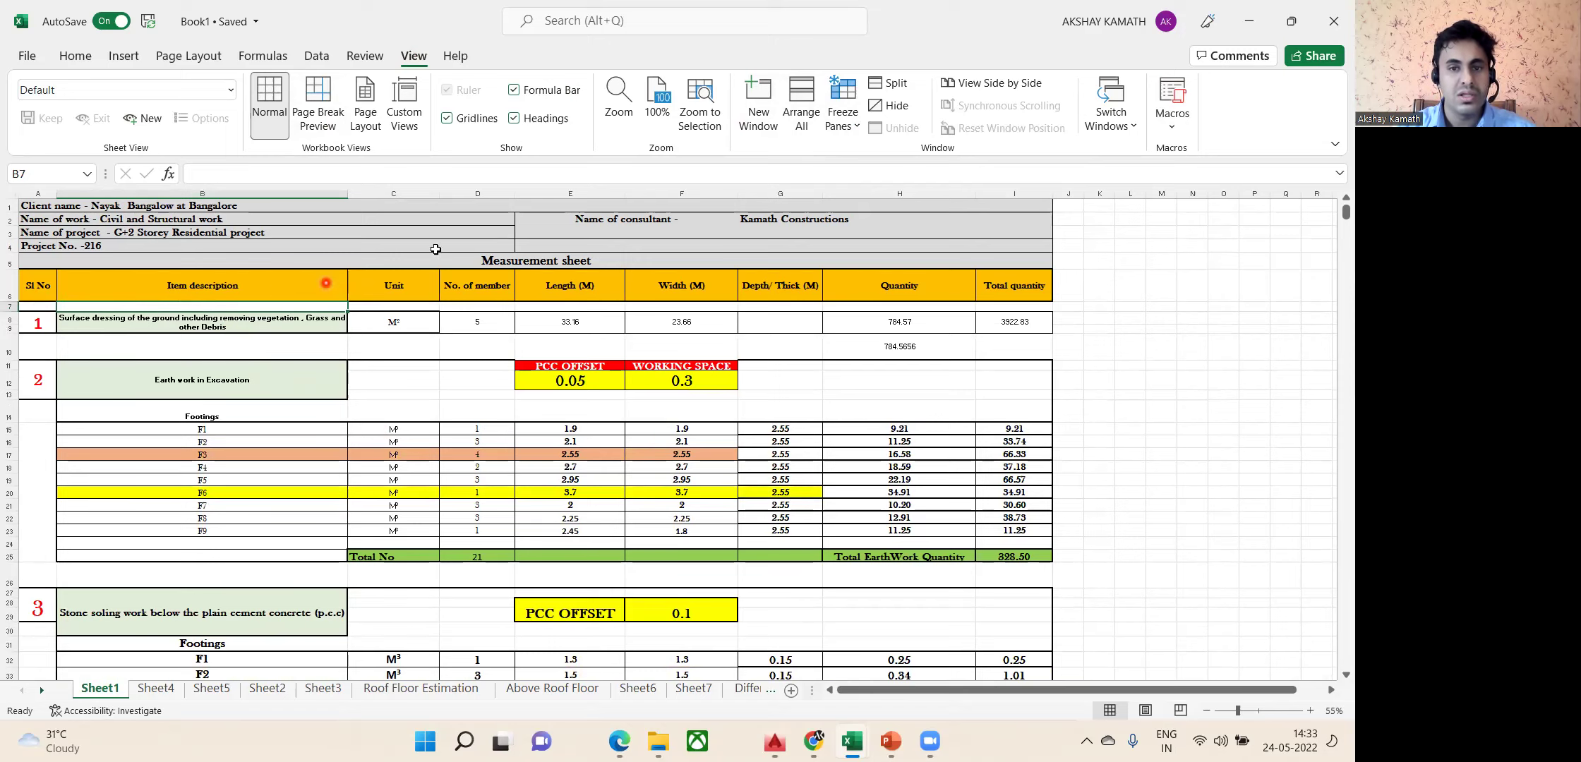
{"action": "left_click", "coordinate": [857, 128]}
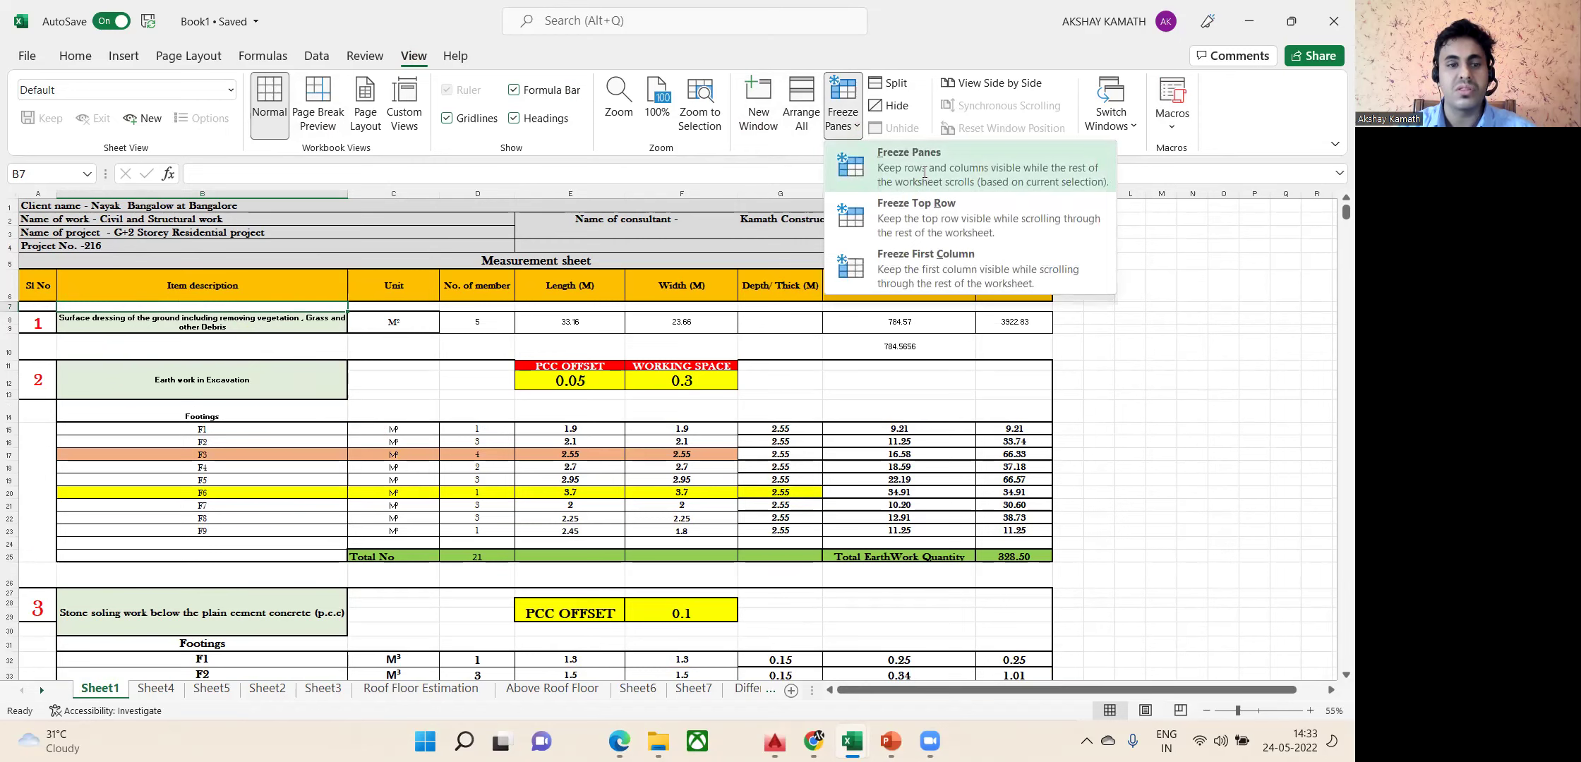
{"action": "left_click", "coordinate": [922, 170]}
Look through the footing sections of the measurement sheet to examine how the frozen rows and Sl No column behave.
{"action": "scroll", "coordinate": [727, 466], "scroll_direction": "down", "scroll_amount": 18}
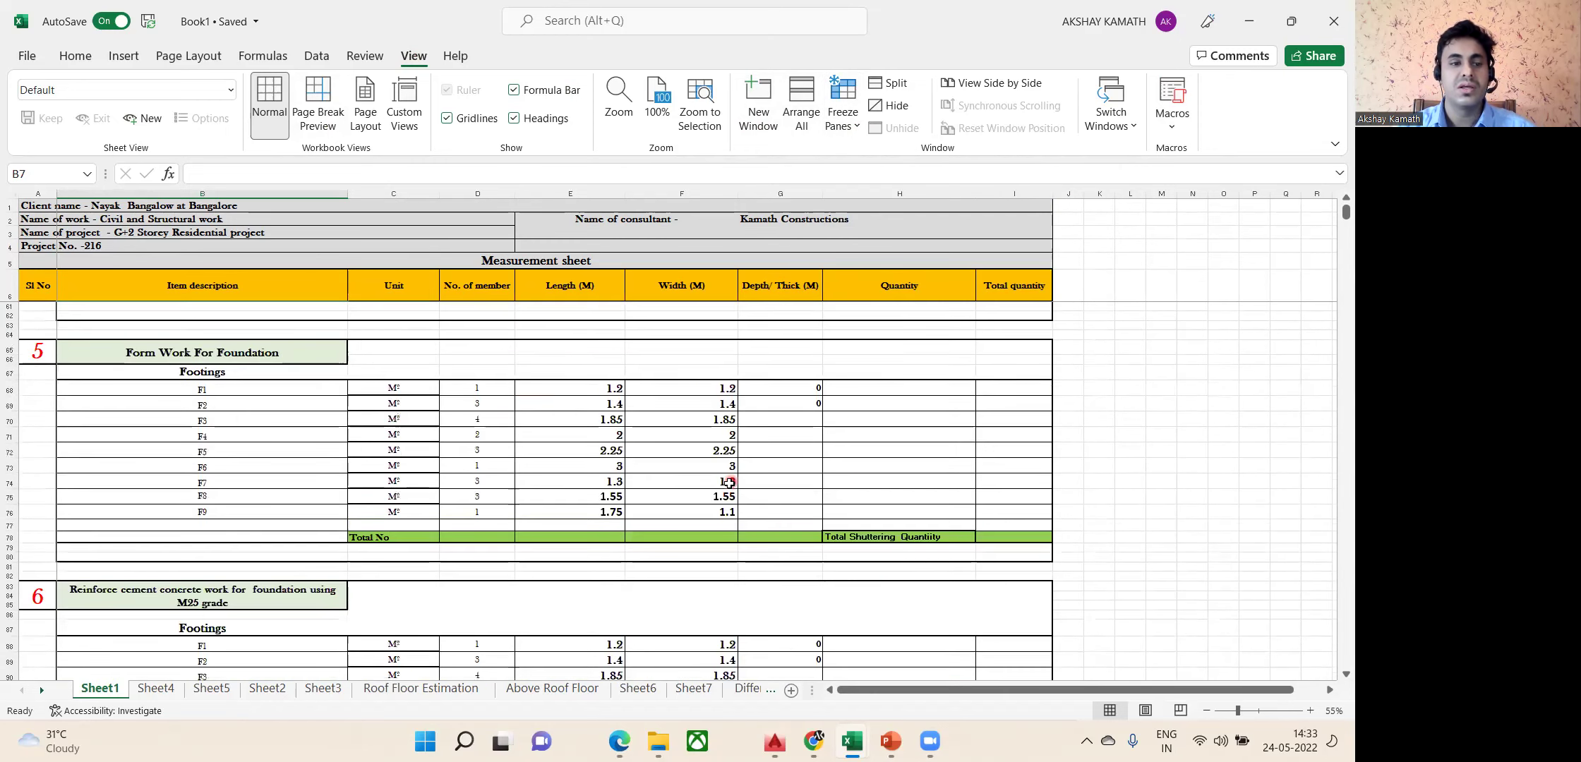
{"action": "scroll", "coordinate": [727, 483], "scroll_direction": "up", "scroll_amount": 18}
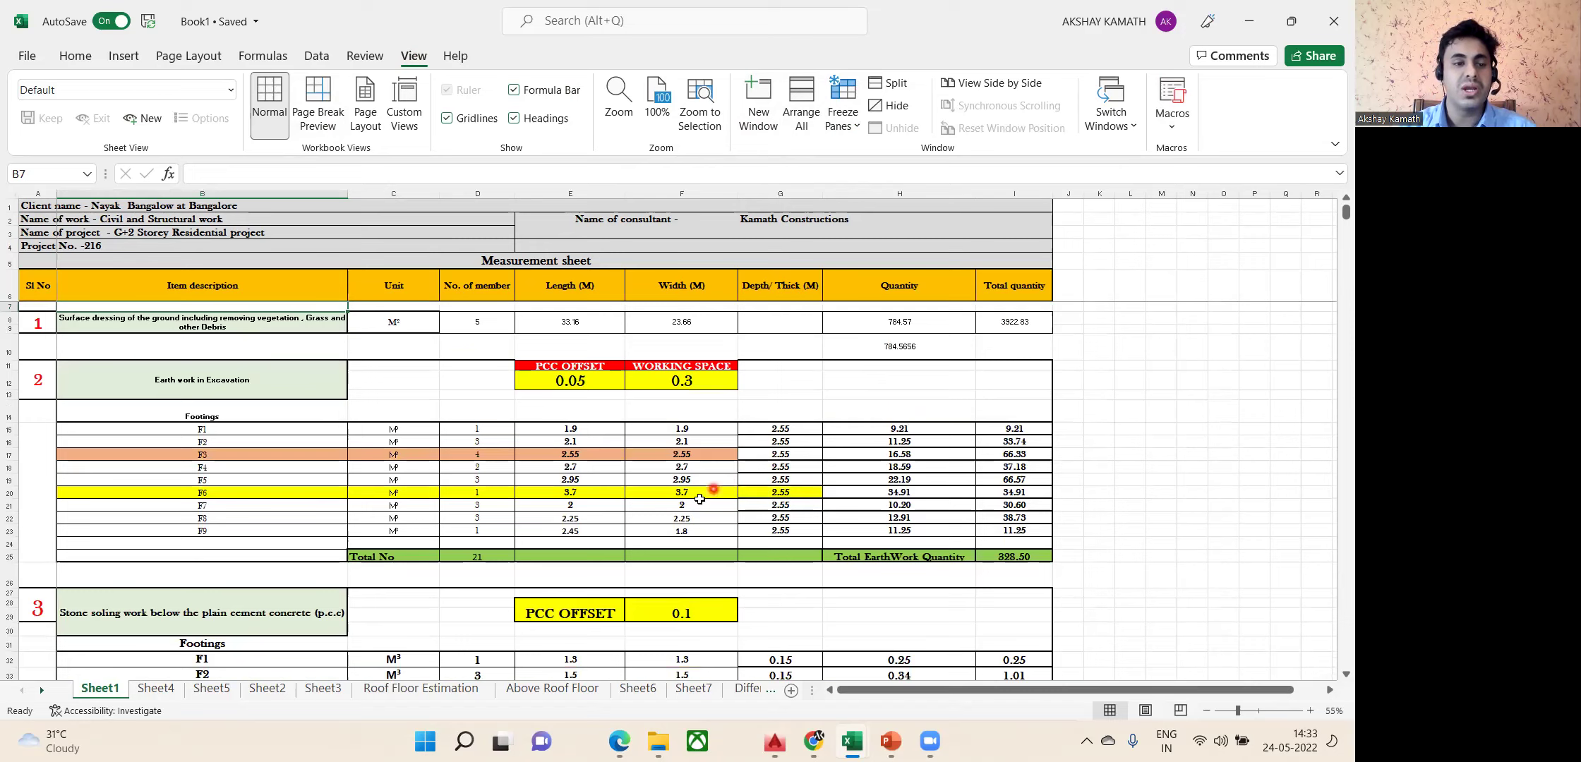
{"action": "scroll", "coordinate": [251, 411], "scroll_direction": "up", "scroll_amount": 2}
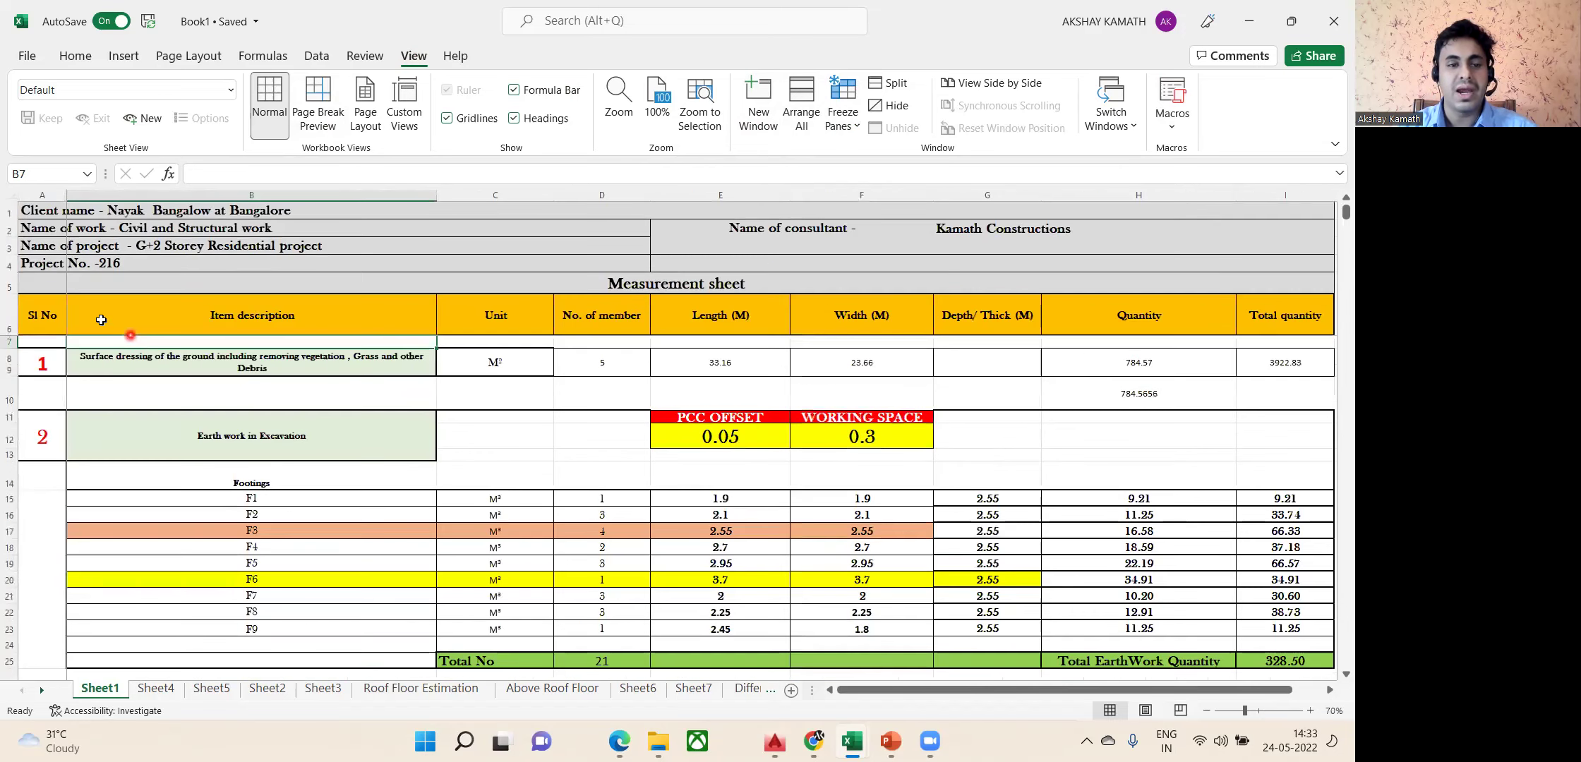
{"action": "scroll", "coordinate": [285, 469], "scroll_direction": "down", "scroll_amount": 6}
{"action": "scroll", "coordinate": [297, 501], "scroll_direction": "up", "scroll_amount": 2}
{"action": "scroll", "coordinate": [308, 488], "scroll_direction": "up", "scroll_amount": 4}
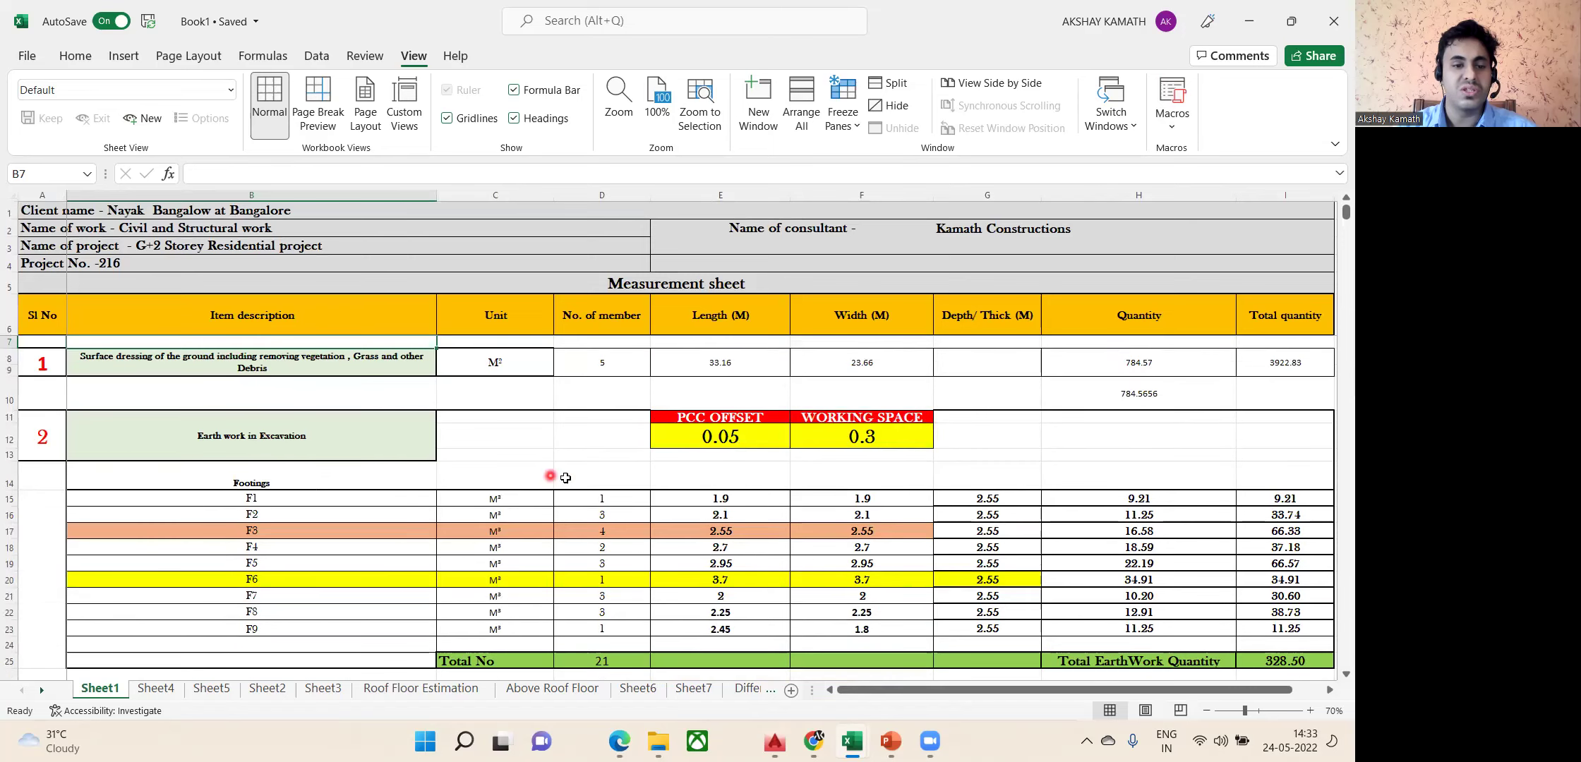
{"action": "scroll", "coordinate": [560, 482], "scroll_direction": "down", "scroll_amount": 1}
{"action": "scroll", "coordinate": [515, 496], "scroll_direction": "down", "scroll_amount": 5}
{"action": "scroll", "coordinate": [127, 352], "scroll_direction": "up", "scroll_amount": 6}
{"action": "scroll", "coordinate": [35, 451], "scroll_direction": "down", "scroll_amount": 11}
{"action": "scroll", "coordinate": [39, 459], "scroll_direction": "up", "scroll_amount": 10}
{"action": "scroll", "coordinate": [42, 450], "scroll_direction": "down", "scroll_amount": 4}
{"action": "scroll", "coordinate": [41, 449], "scroll_direction": "down", "scroll_amount": 10}
{"action": "scroll", "coordinate": [289, 472], "scroll_direction": "up", "scroll_amount": 4}
{"action": "scroll", "coordinate": [288, 472], "scroll_direction": "up", "scroll_amount": 11}
Release the B7 freeze so the whole measurement sheet scrolls freely.
{"action": "left_click", "coordinate": [57, 322]}
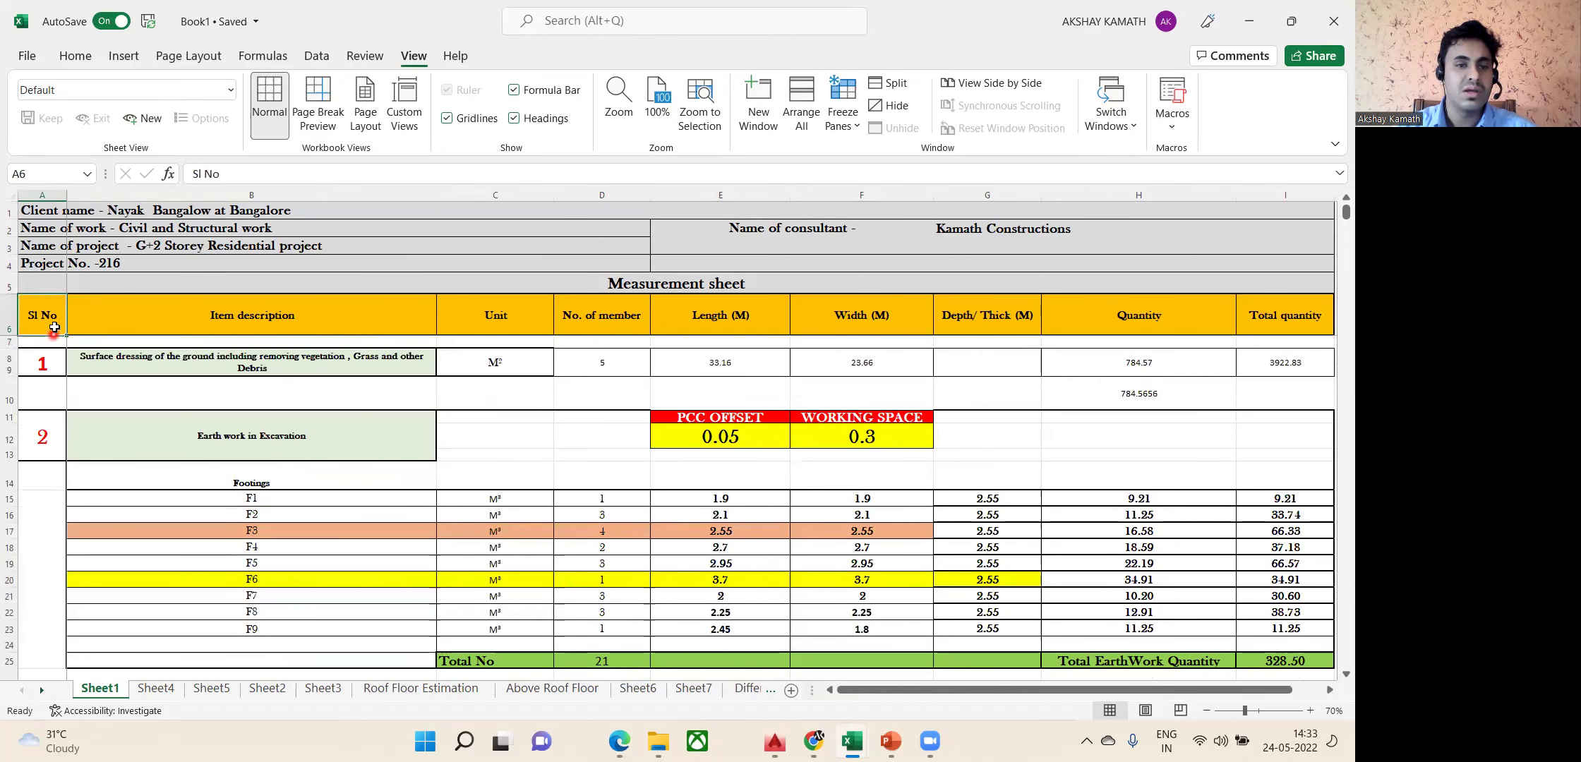
{"action": "left_click", "coordinate": [854, 129]}
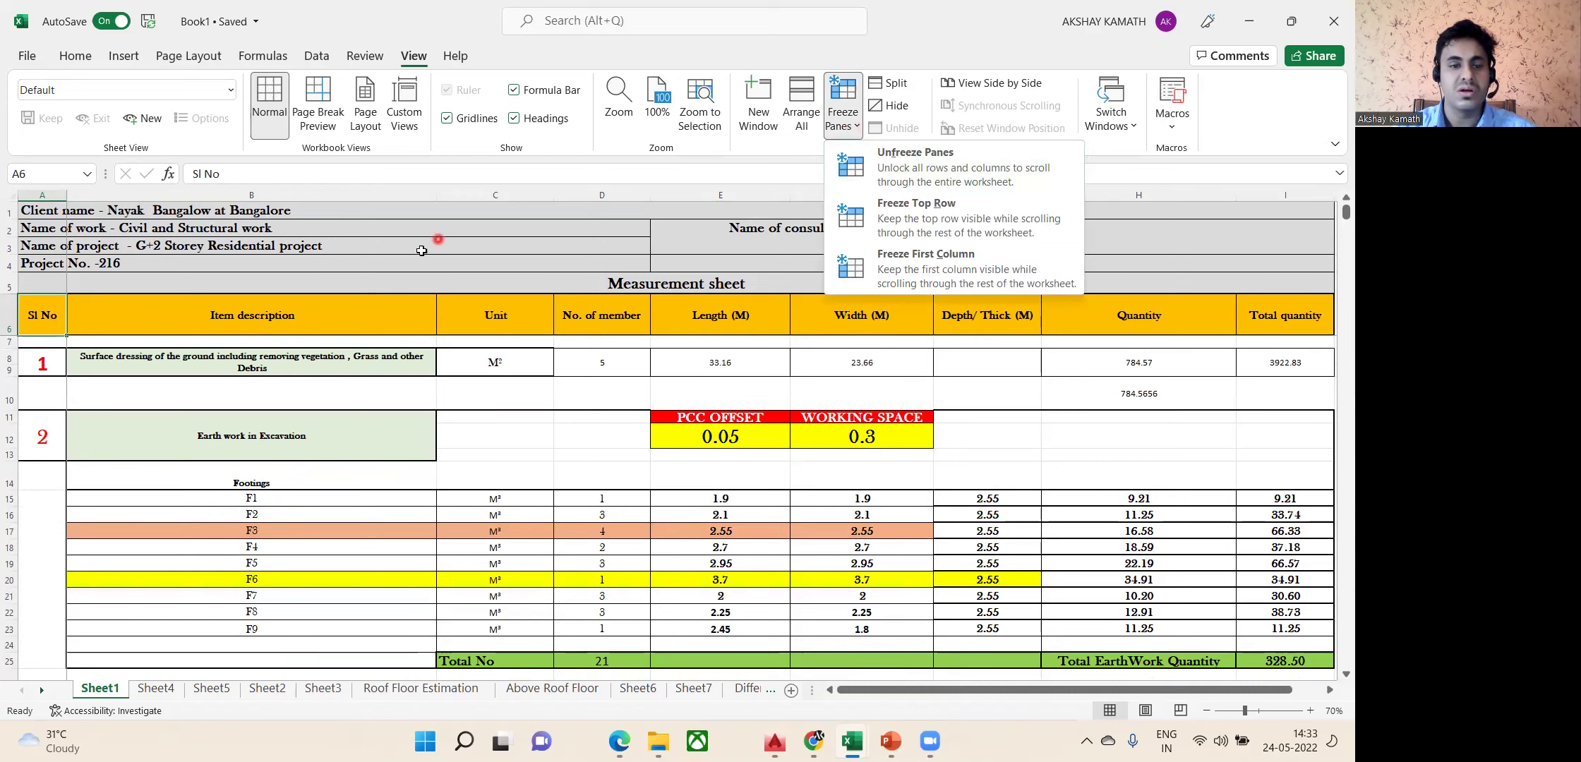
{"action": "left_click", "coordinate": [345, 337]}
{"action": "left_click", "coordinate": [345, 341]}
{"action": "left_click", "coordinate": [842, 116]}
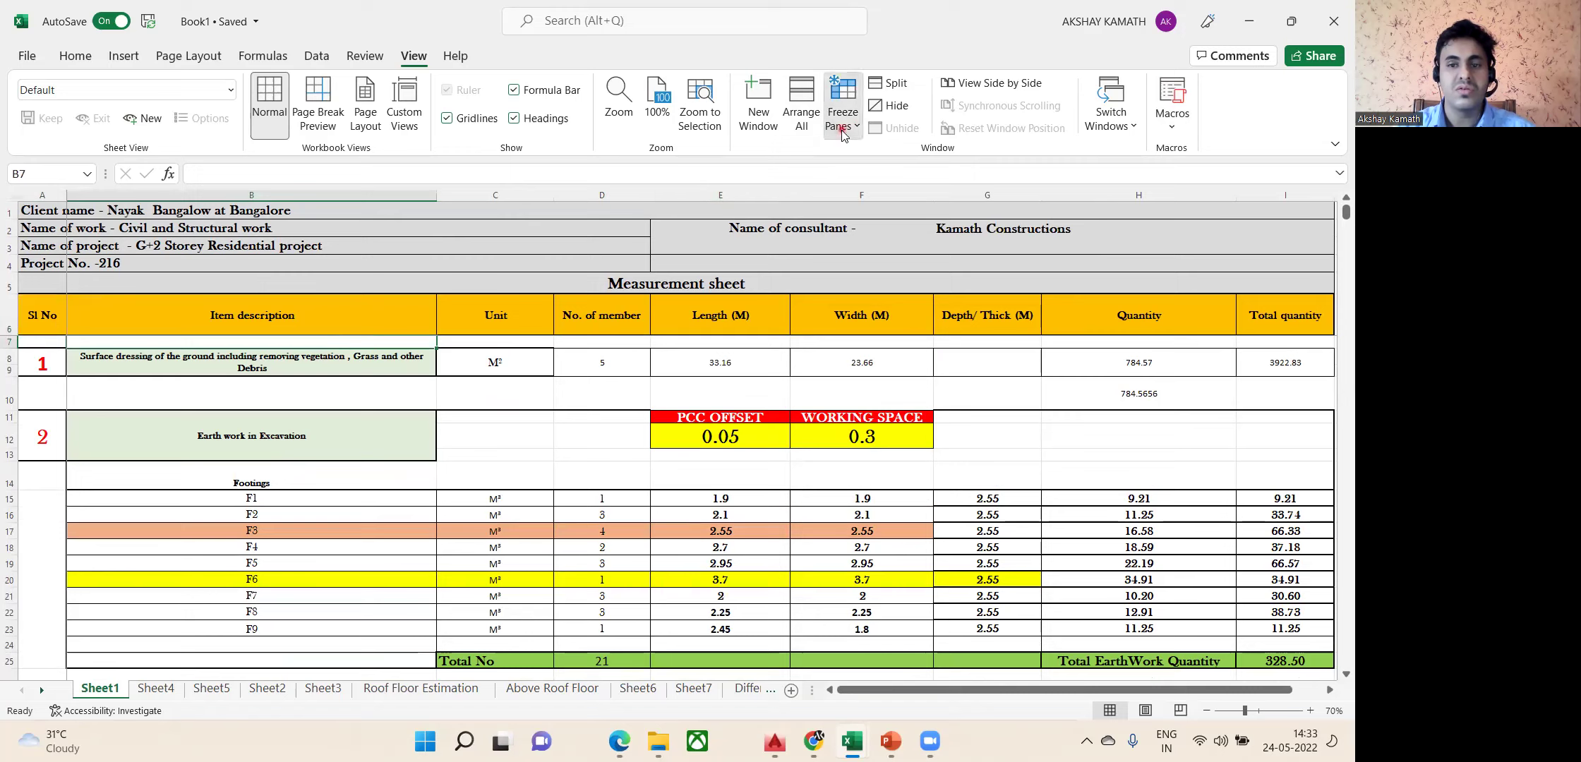
{"action": "left_click", "coordinate": [901, 185]}
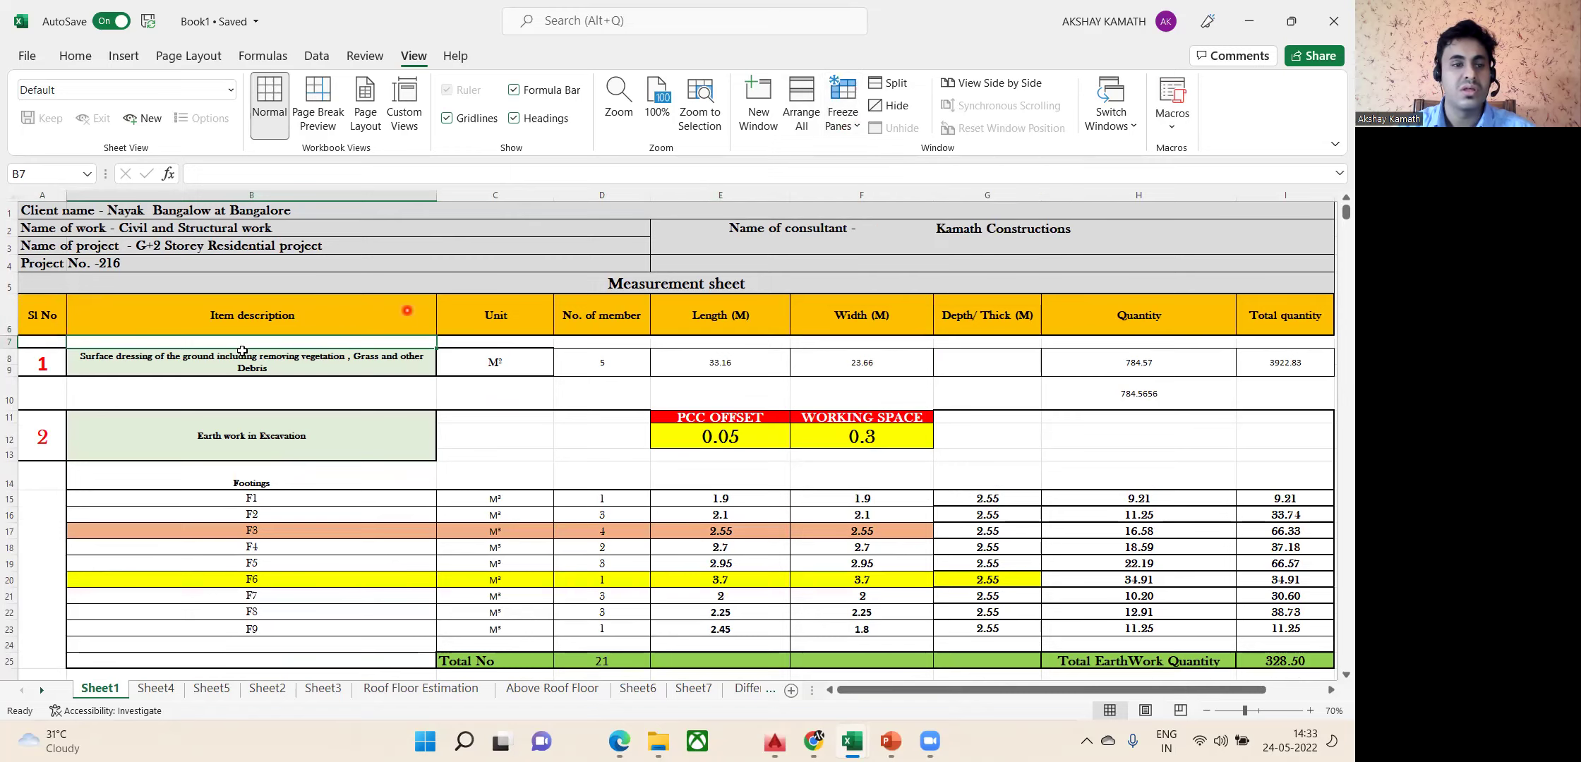
Freeze only the first column of the measurement sheet and check its effect on the earthwork and stone soling sections.
{"action": "left_click", "coordinate": [45, 363]}
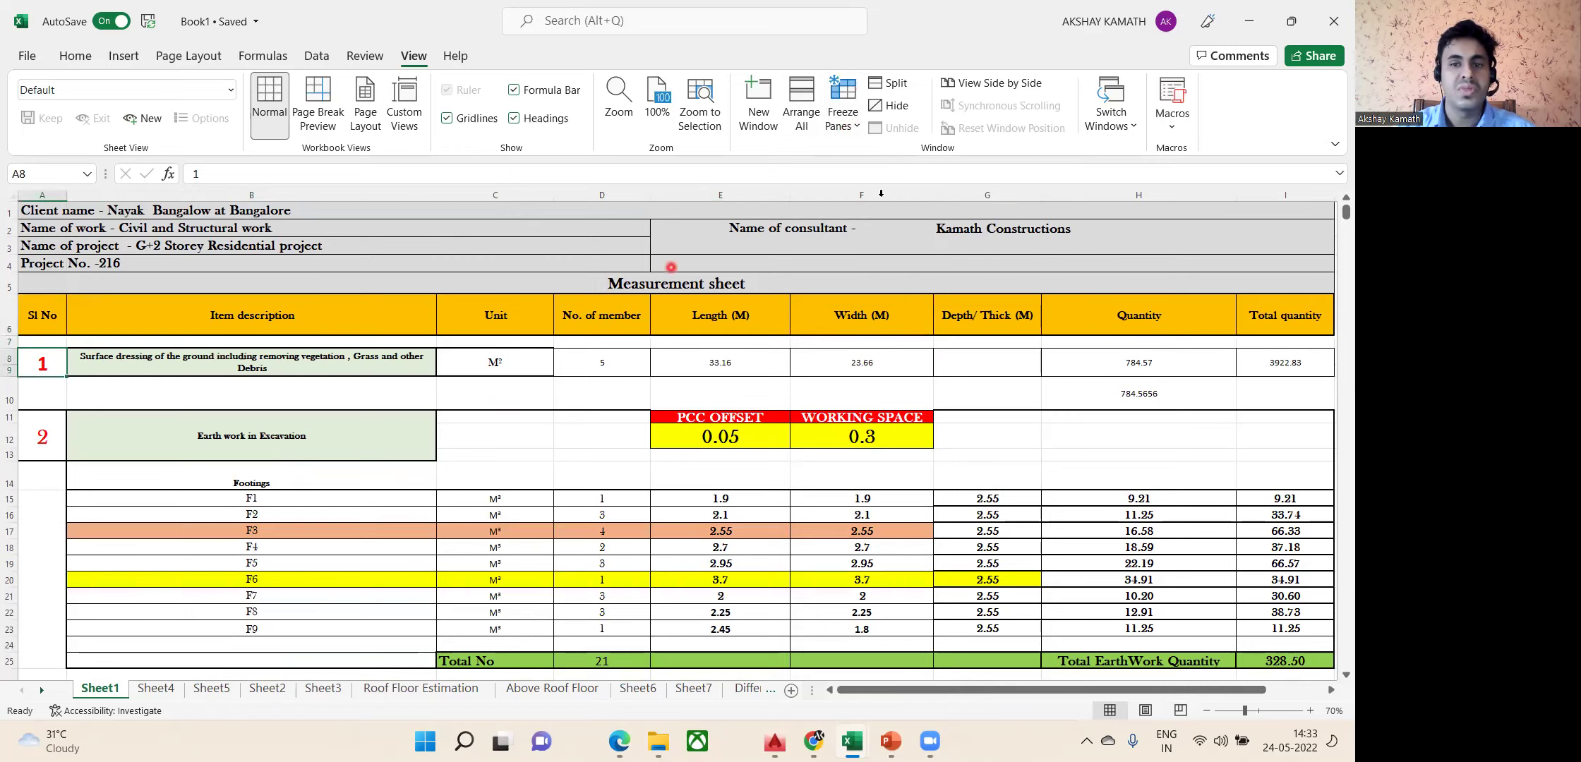
{"action": "left_click", "coordinate": [852, 129]}
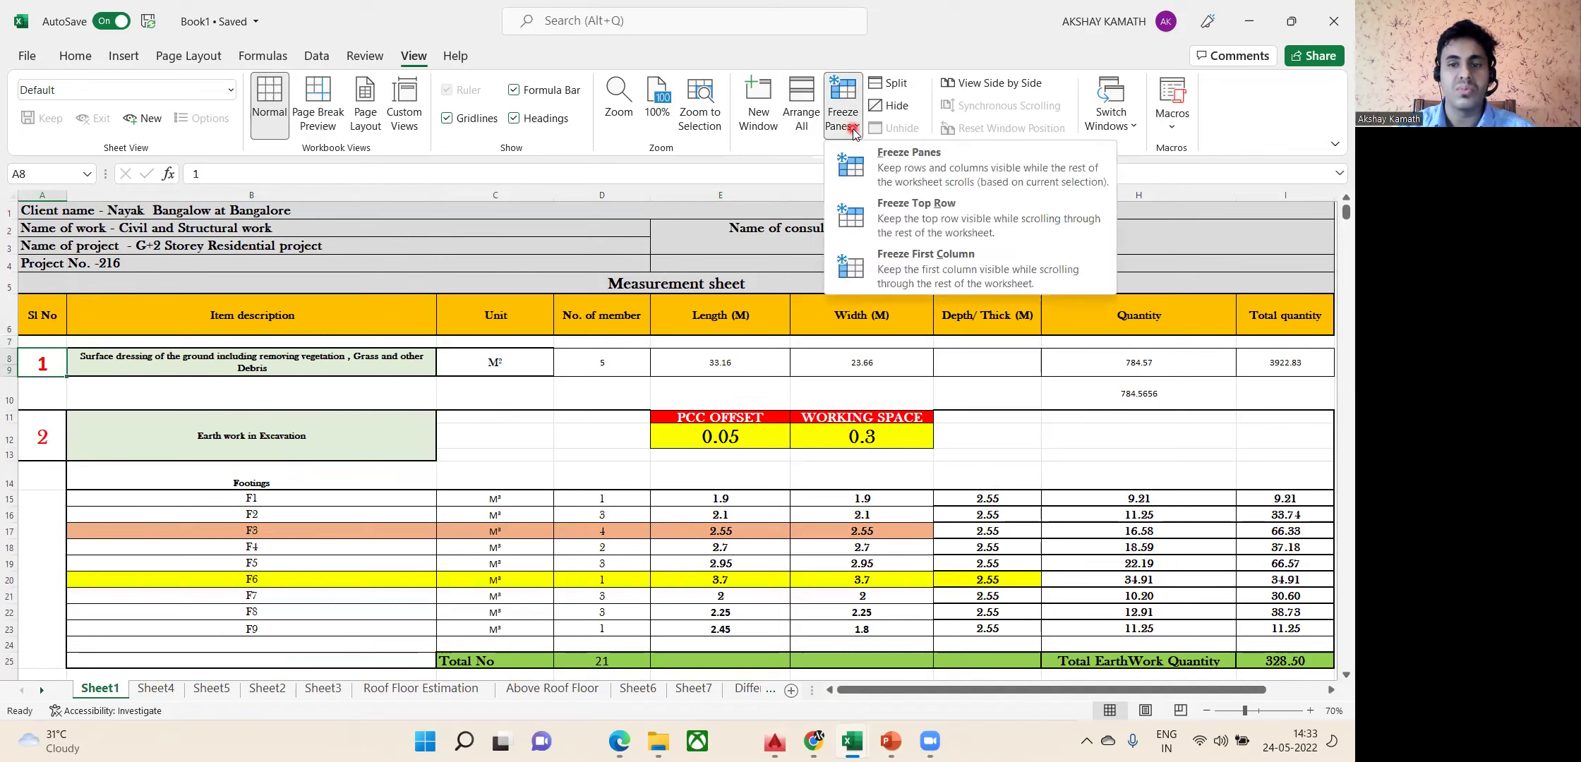
{"action": "left_click", "coordinate": [932, 270]}
{"action": "scroll", "coordinate": [422, 409], "scroll_direction": "down", "scroll_amount": 8}
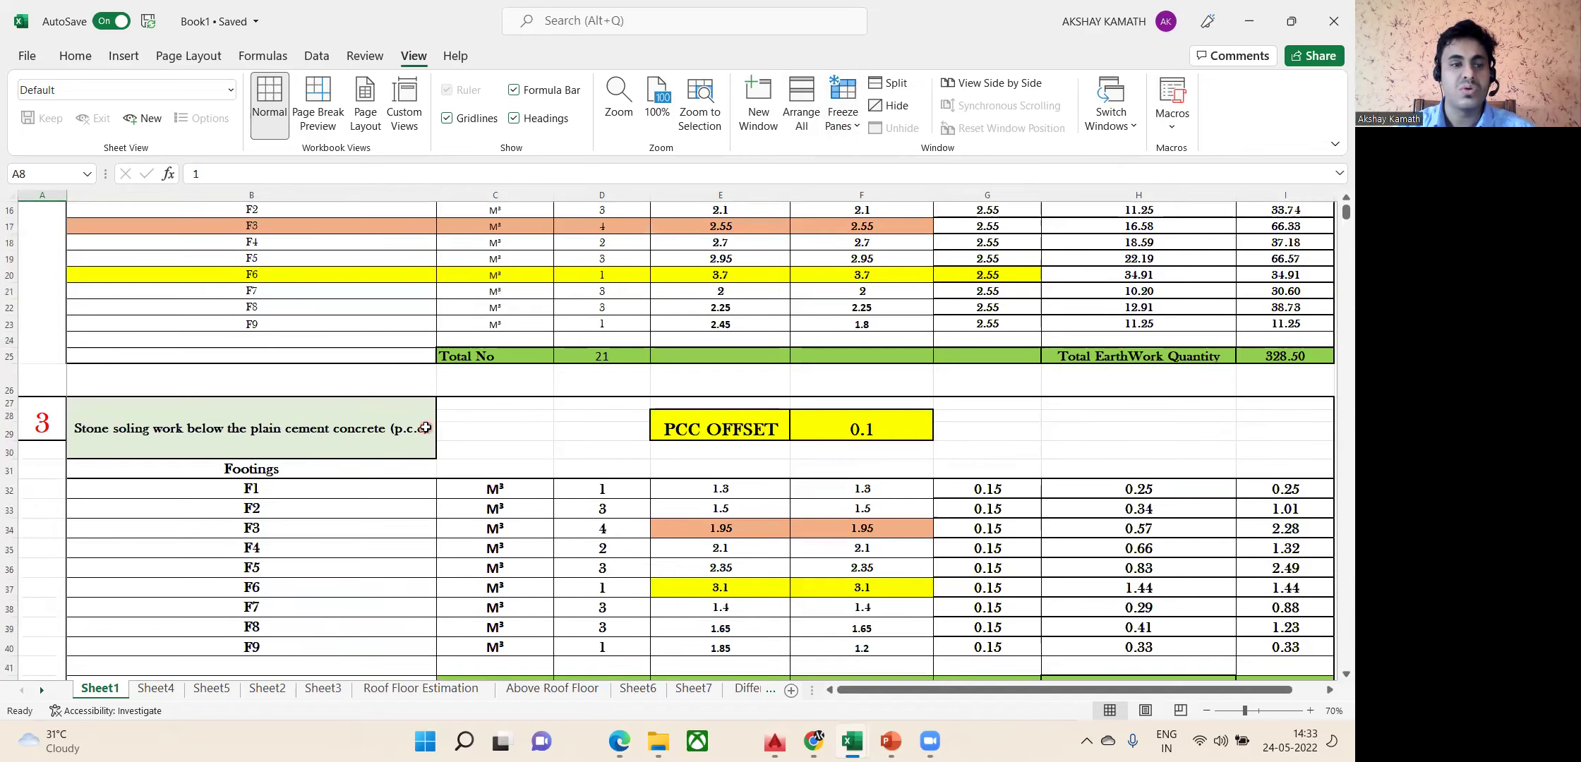
{"action": "scroll", "coordinate": [142, 398], "scroll_direction": "up", "scroll_amount": 7}
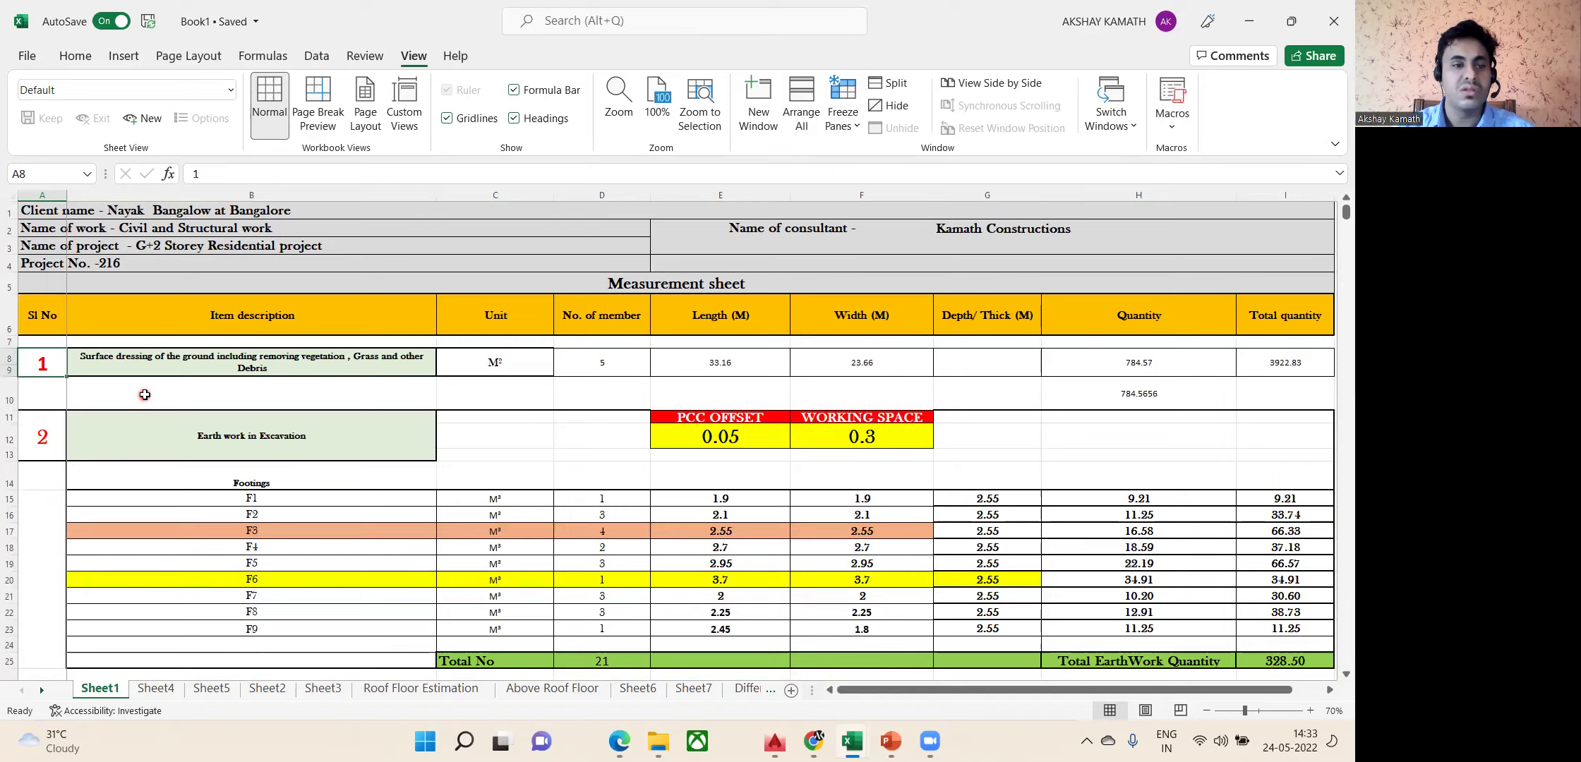
{"action": "scroll", "coordinate": [142, 398], "scroll_direction": "down", "scroll_amount": 5}
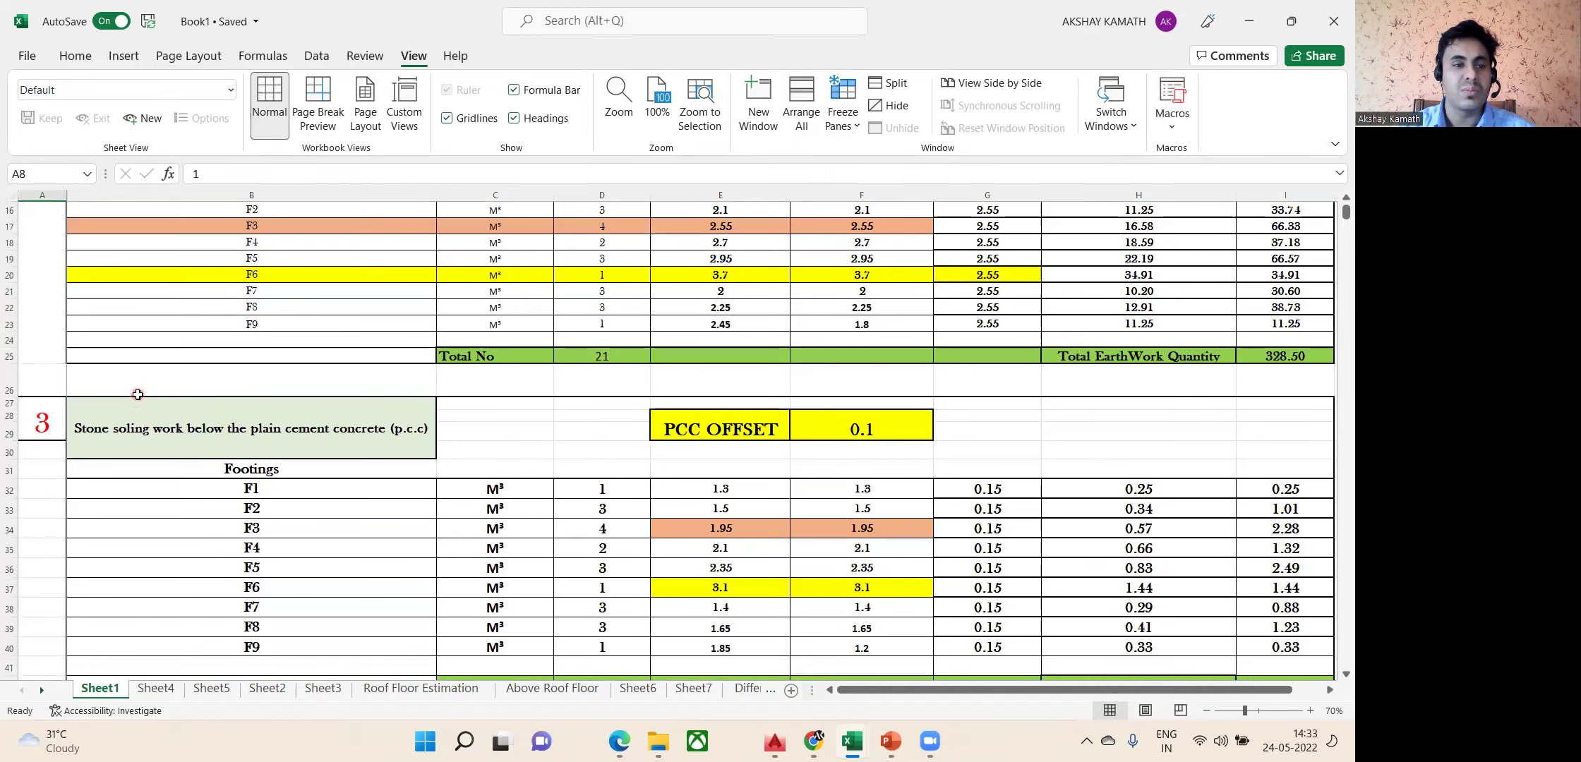
{"action": "scroll", "coordinate": [138, 394], "scroll_direction": "up", "scroll_amount": 5}
Unfreeze the first column of the measurement sheet.
{"action": "left_click", "coordinate": [42, 341]}
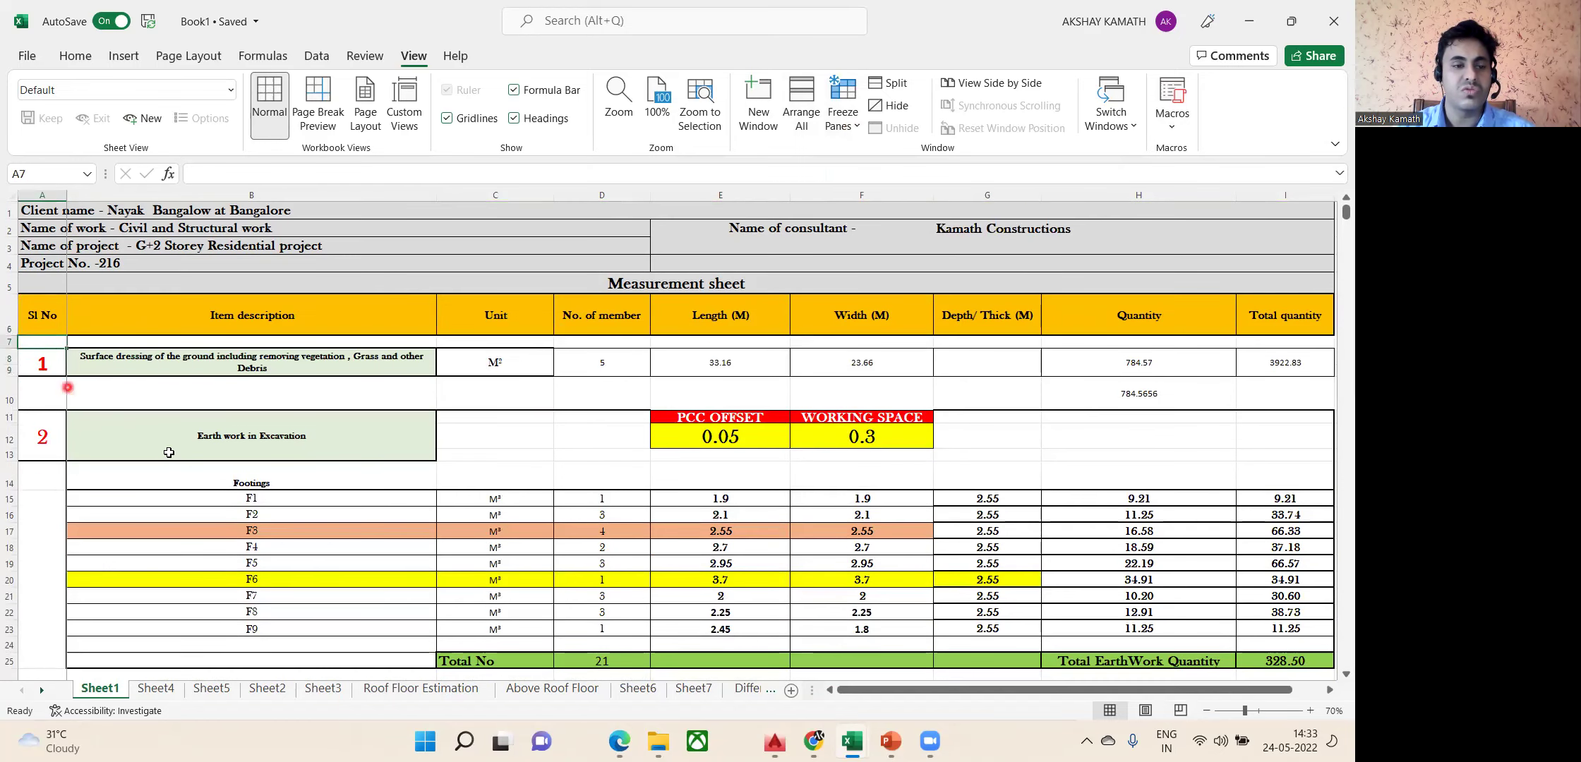
{"action": "left_click", "coordinate": [581, 425]}
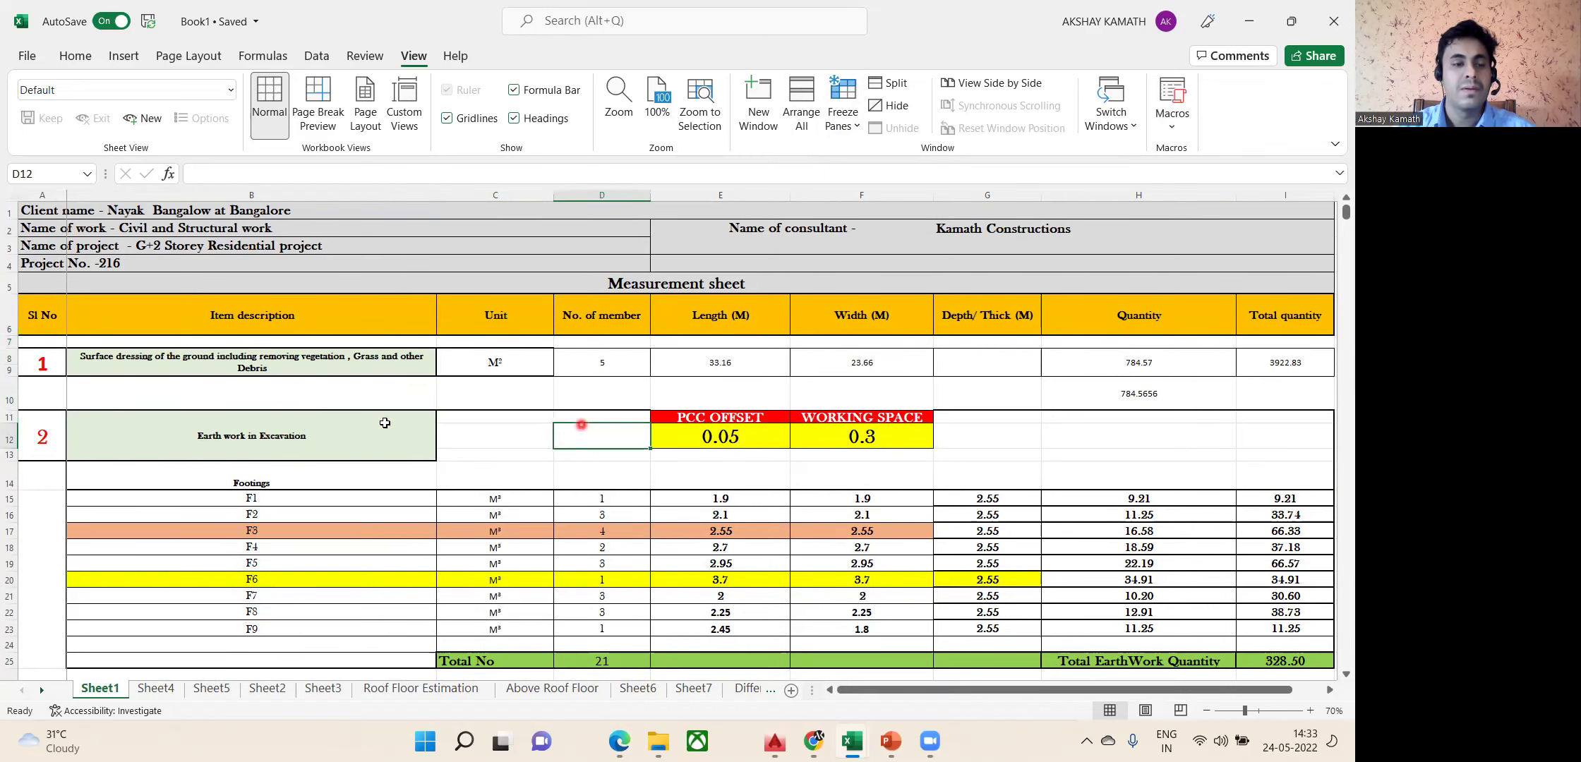
{"action": "left_click", "coordinate": [43, 343]}
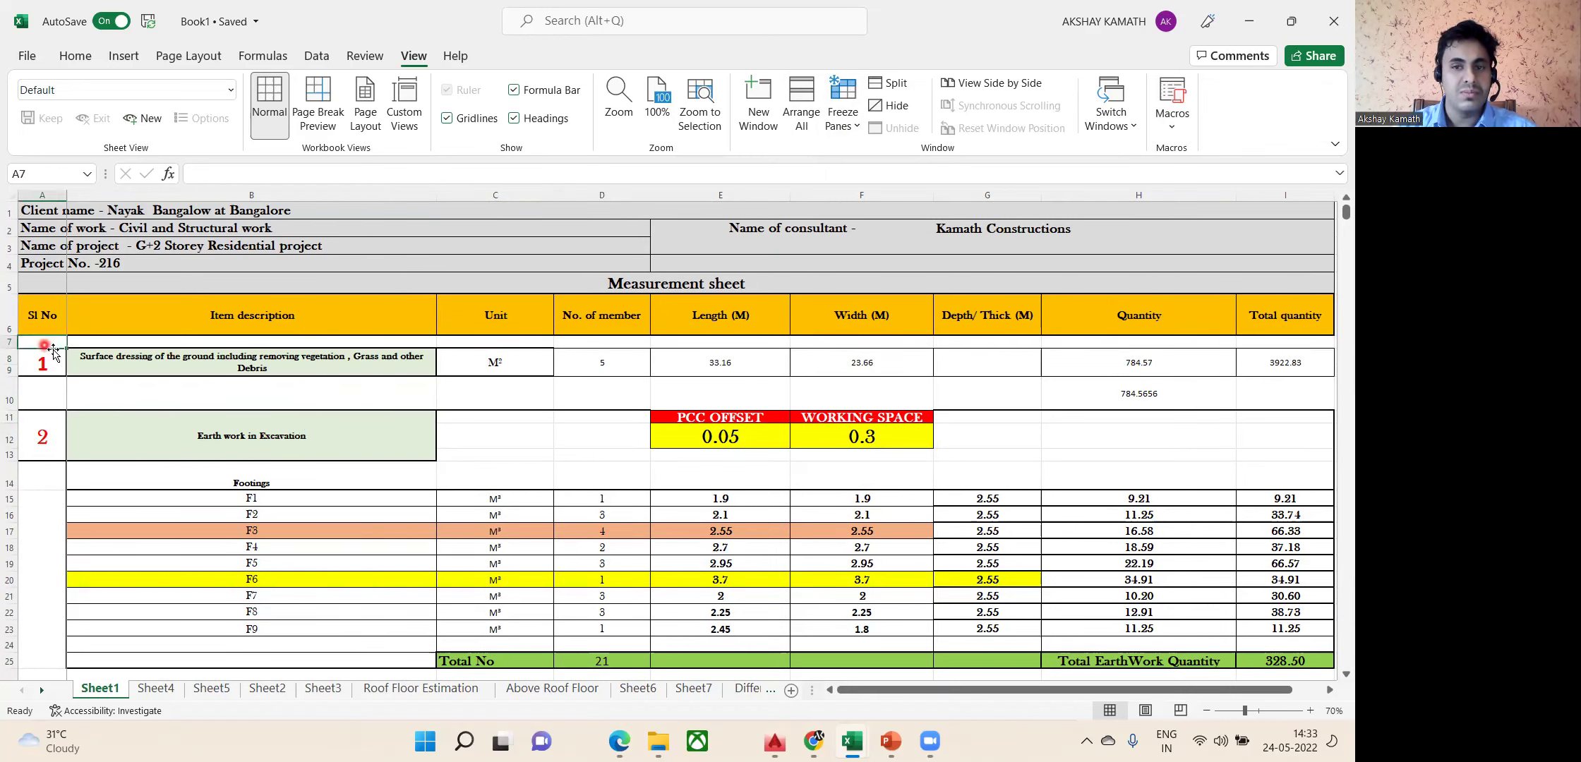
{"action": "left_click", "coordinate": [854, 127]}
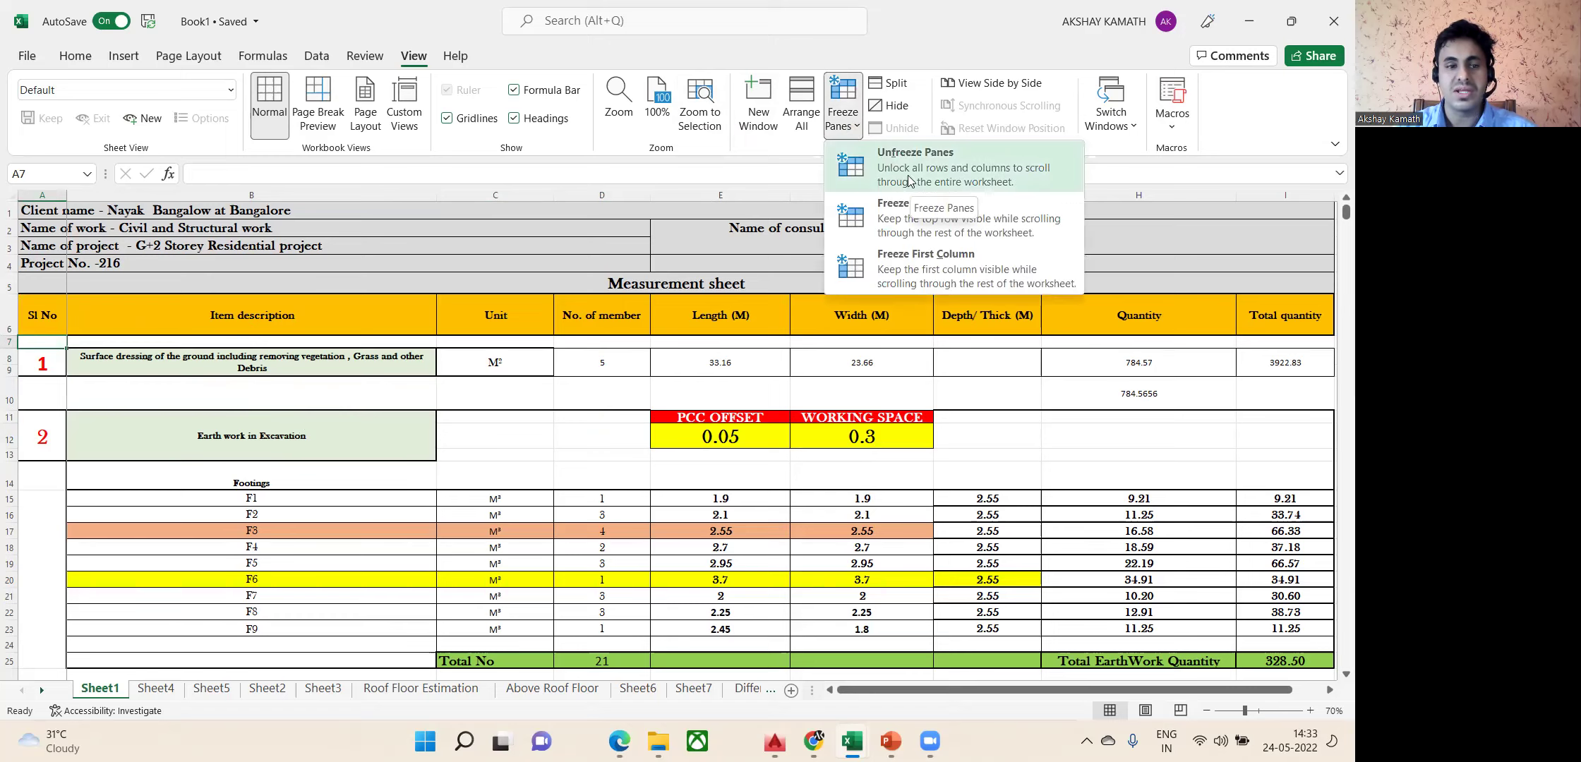
{"action": "left_click", "coordinate": [974, 166]}
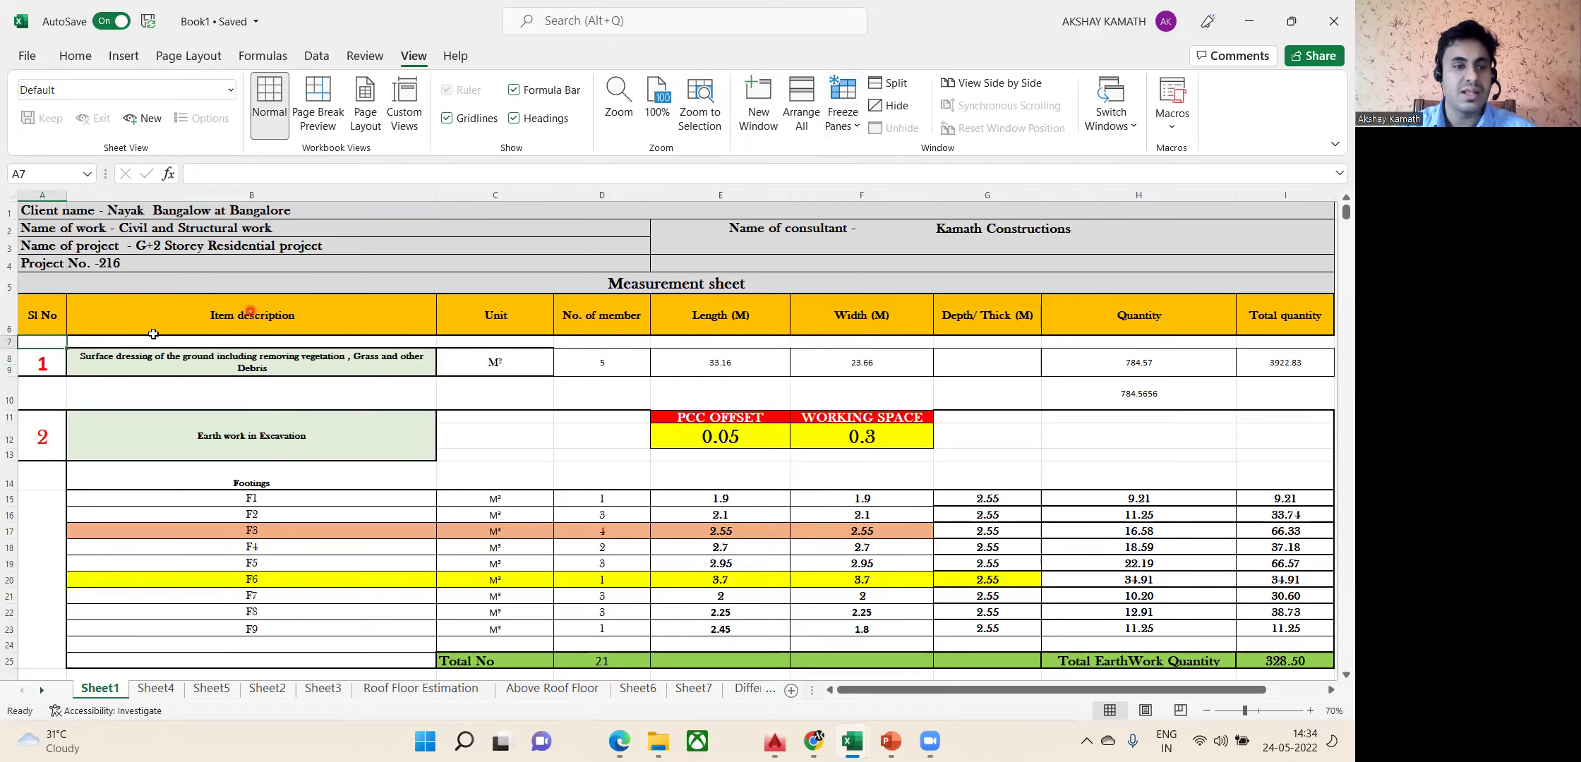
Freeze the panes at A7 to keep only the title and heading rows 1 to 6 in place.
{"action": "left_click", "coordinate": [479, 436]}
{"action": "left_click", "coordinate": [39, 343]}
{"action": "left_click", "coordinate": [843, 117]}
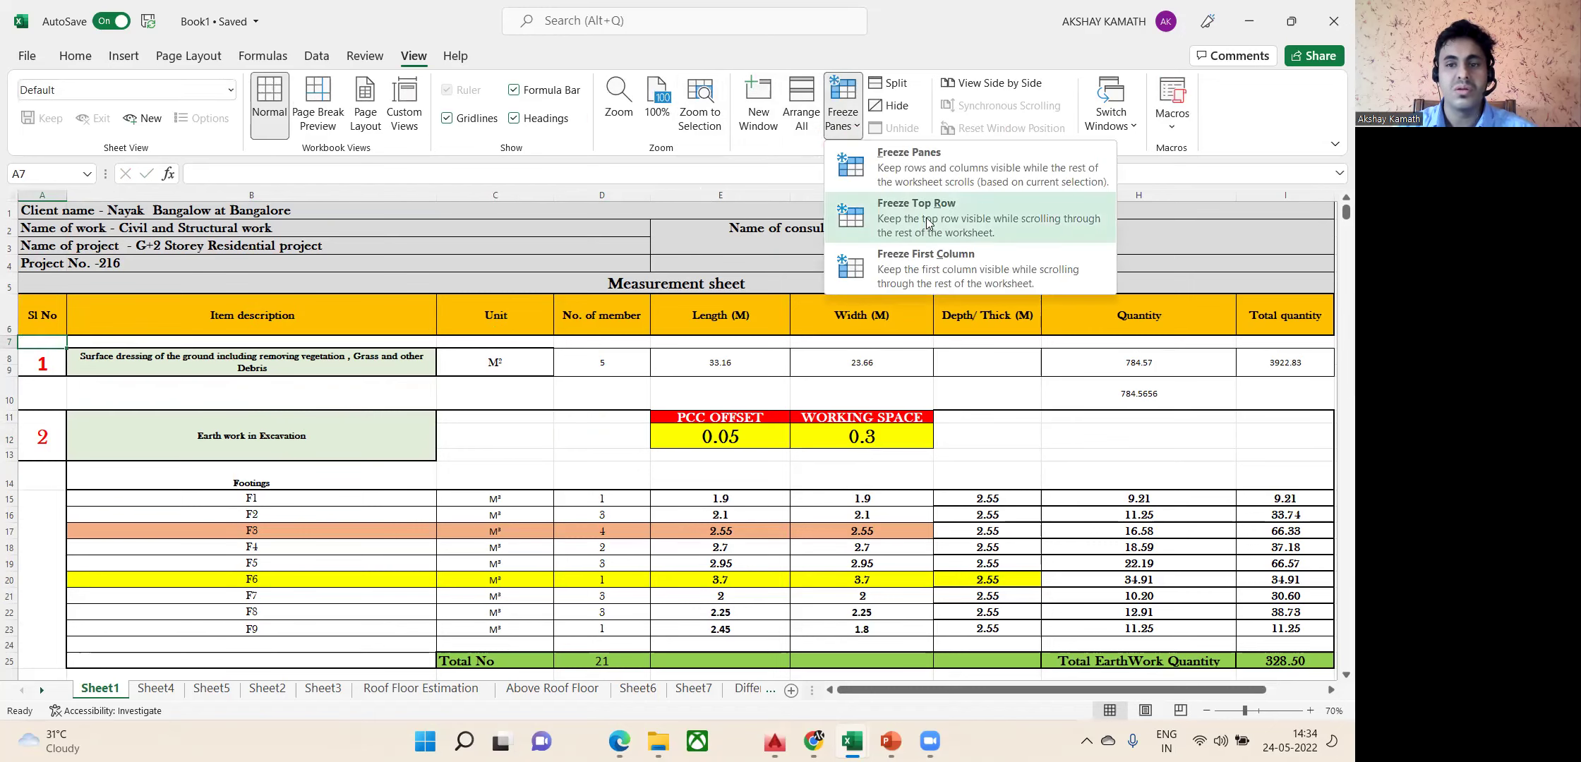
{"action": "left_click", "coordinate": [917, 166]}
Examine the stone soling, PCC and form work sections against the frozen column headings.
{"action": "scroll", "coordinate": [685, 438], "scroll_direction": "down", "scroll_amount": 7}
{"action": "scroll", "coordinate": [685, 443], "scroll_direction": "down", "scroll_amount": 4}
{"action": "scroll", "coordinate": [52, 330], "scroll_direction": "down", "scroll_amount": 5}
{"action": "scroll", "coordinate": [70, 436], "scroll_direction": "up", "scroll_amount": 7}
{"action": "scroll", "coordinate": [36, 410], "scroll_direction": "up", "scroll_amount": 10}
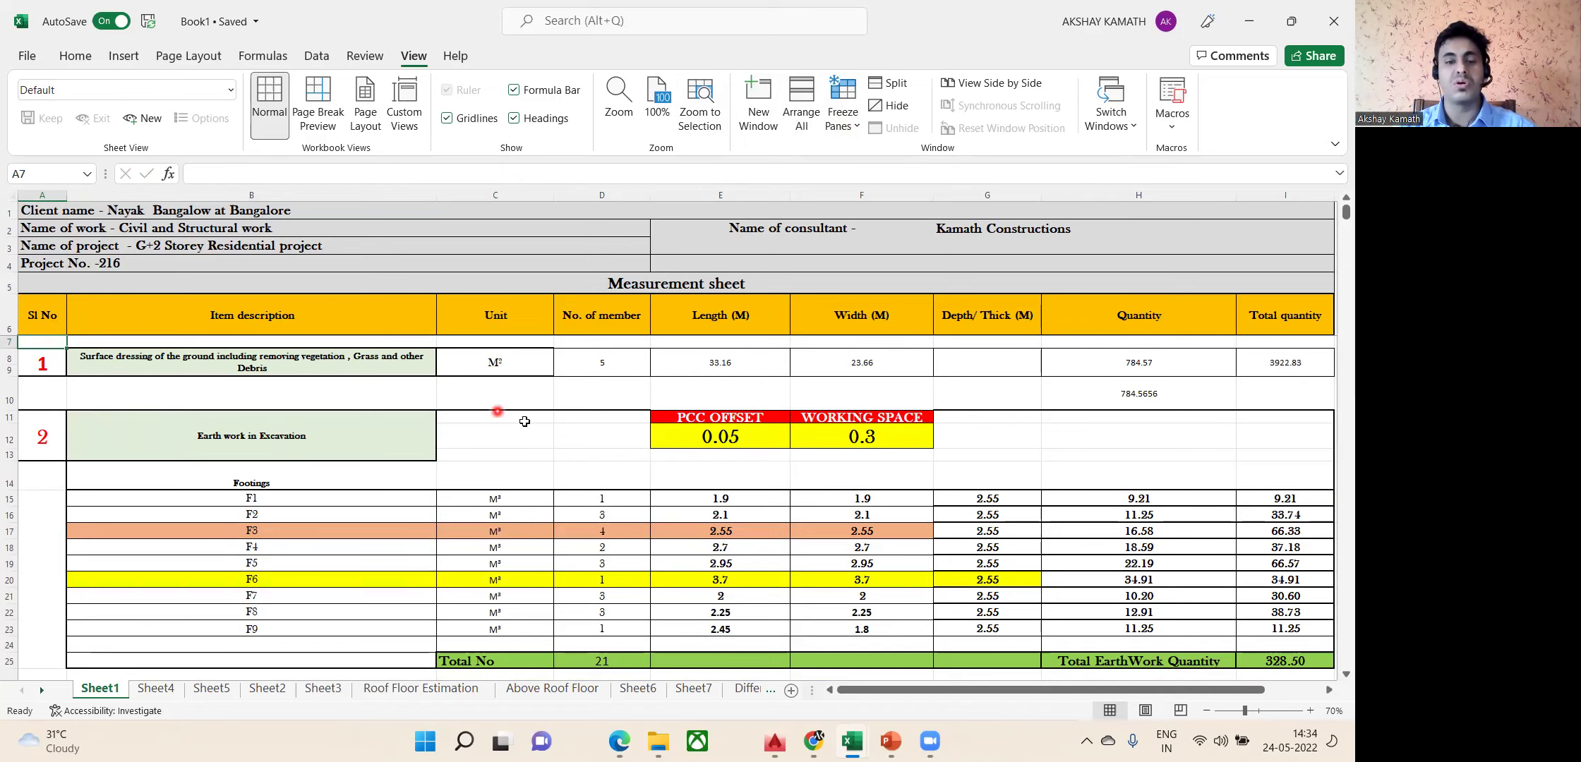
{"action": "scroll", "coordinate": [502, 429], "scroll_direction": "down", "scroll_amount": 2}
{"action": "scroll", "coordinate": [571, 418], "scroll_direction": "up", "scroll_amount": 2}
{"action": "scroll", "coordinate": [1001, 368], "scroll_direction": "down", "scroll_amount": 2}
{"action": "scroll", "coordinate": [1101, 484], "scroll_direction": "down", "scroll_amount": 1}
{"action": "scroll", "coordinate": [1087, 475], "scroll_direction": "down", "scroll_amount": 5}
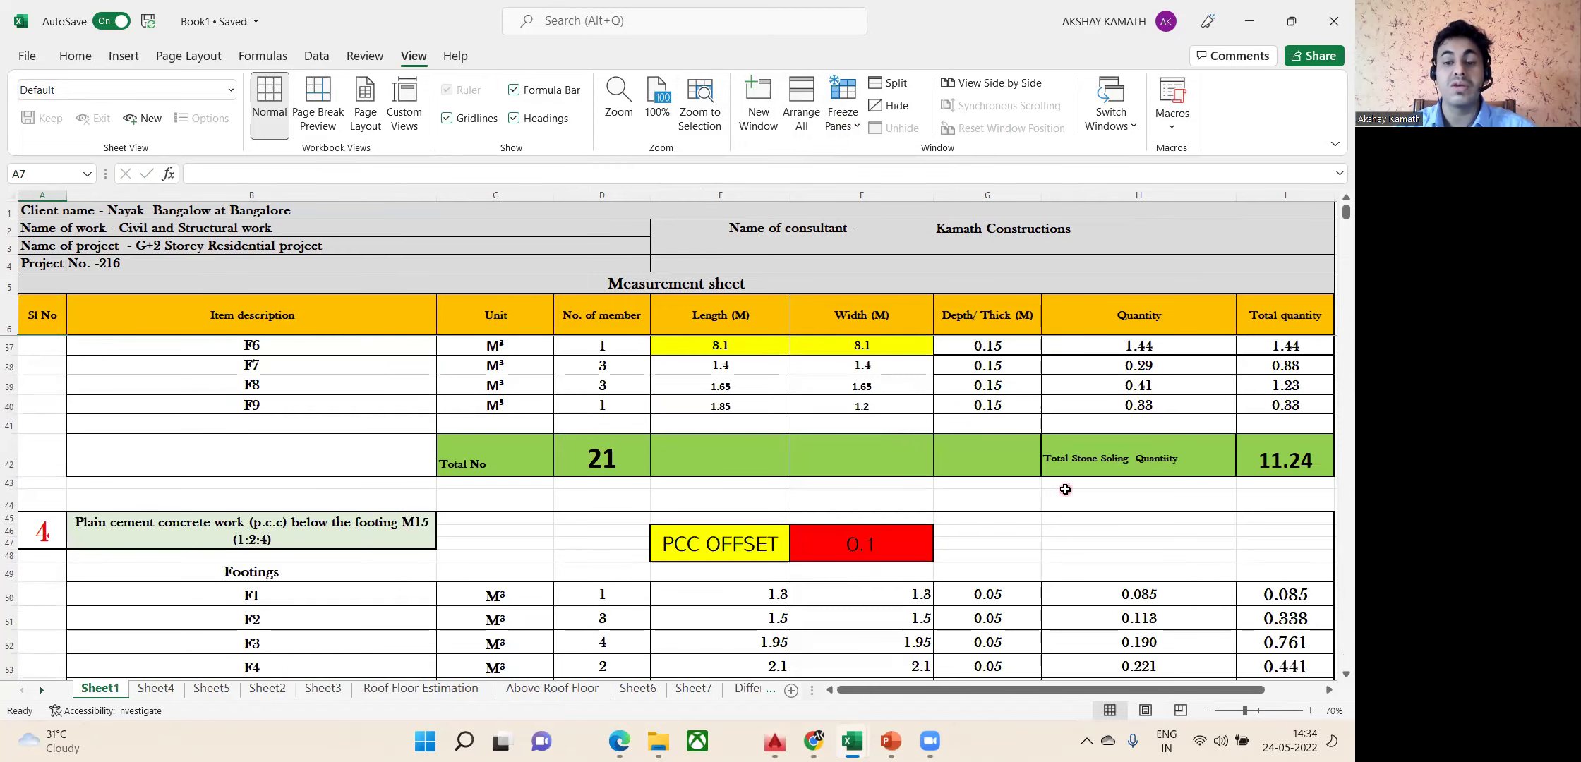
{"action": "scroll", "coordinate": [1024, 507], "scroll_direction": "down", "scroll_amount": 2}
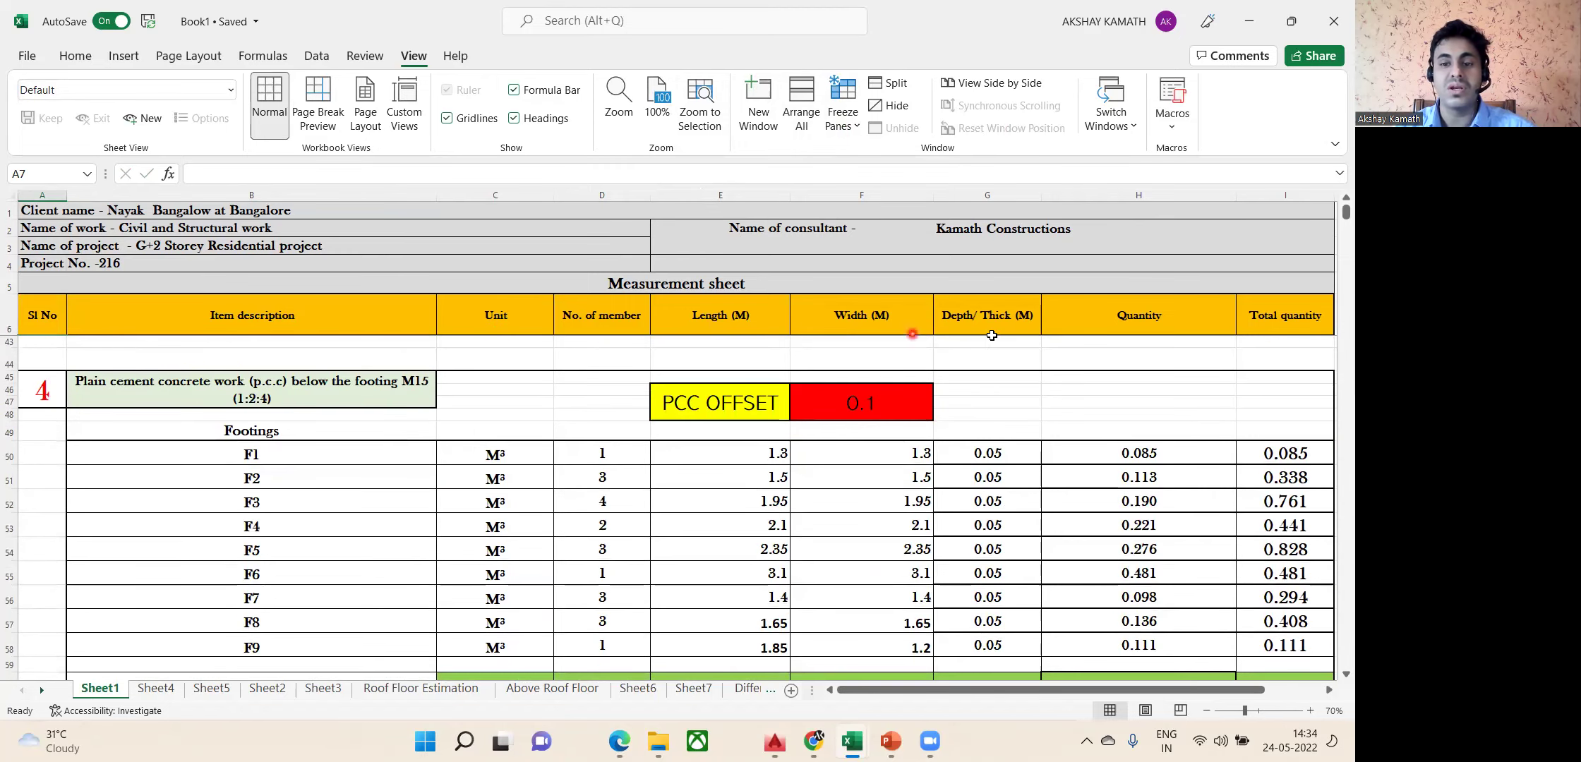
{"action": "scroll", "coordinate": [988, 494], "scroll_direction": "down", "scroll_amount": 2}
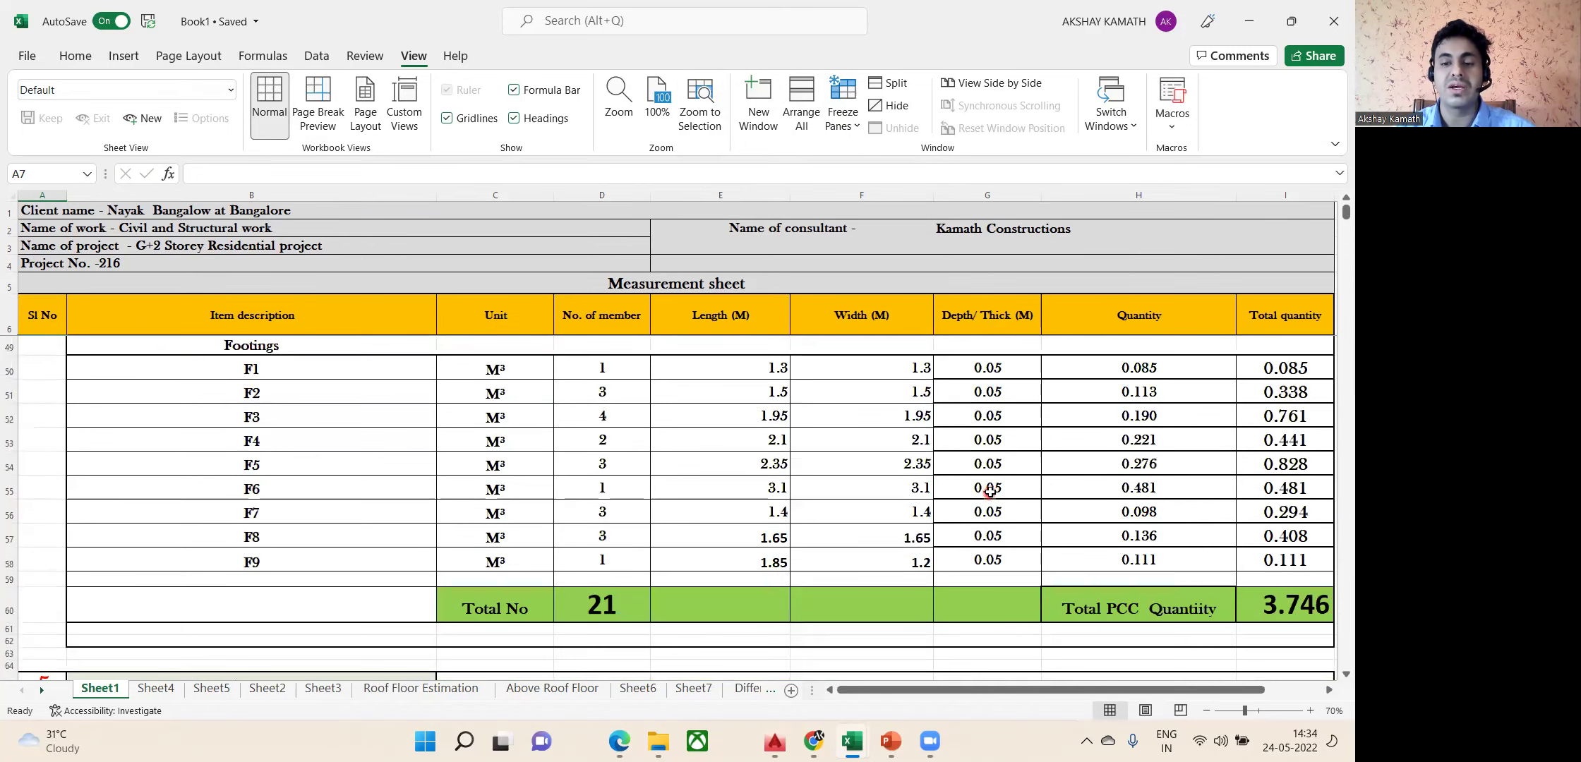
{"action": "scroll", "coordinate": [695, 346], "scroll_direction": "down", "scroll_amount": 10}
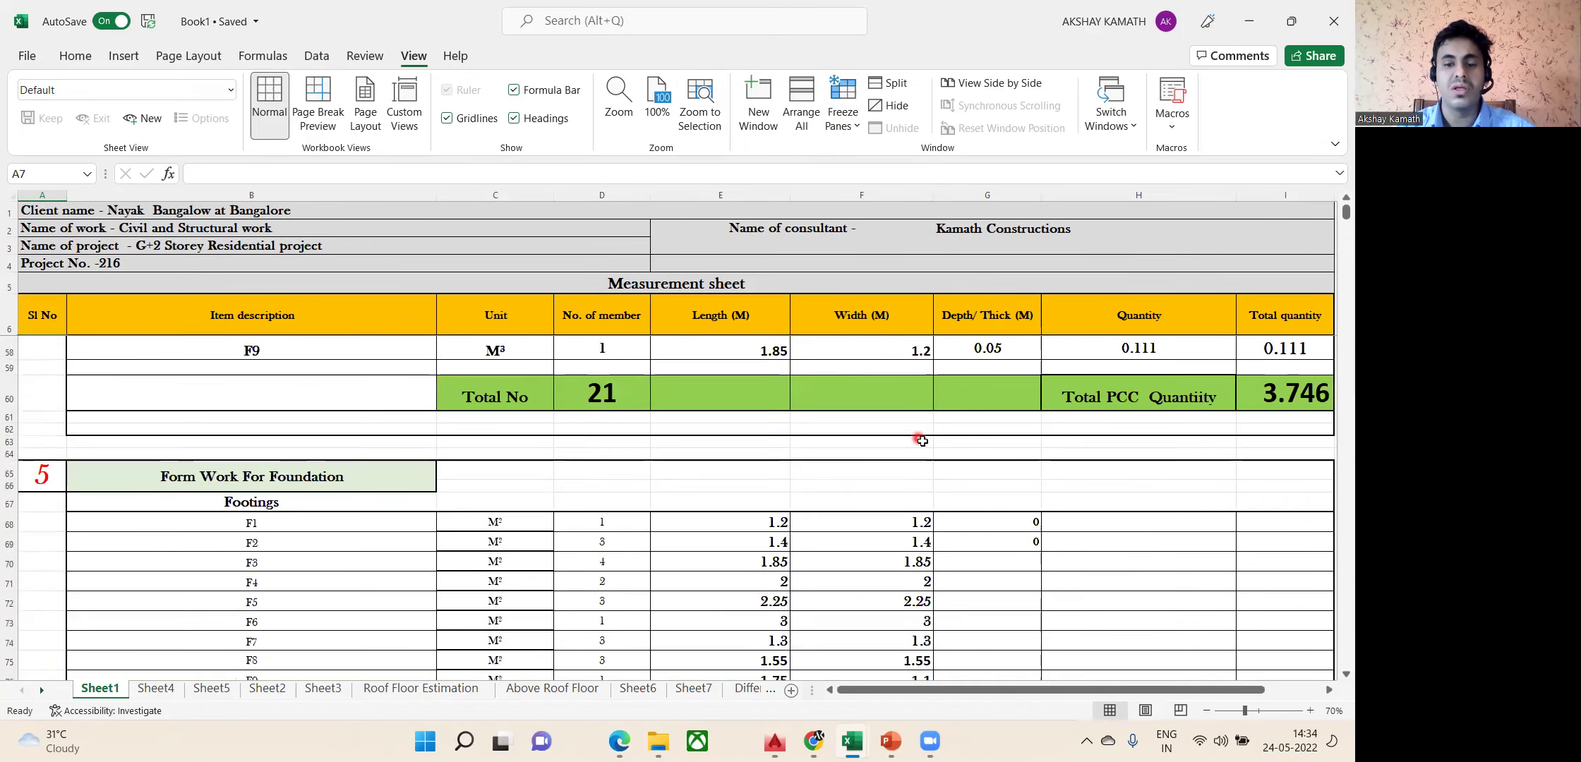
Review the stone soling and PCC footing rows of the measurement sheet at different zoom levels.
{"action": "scroll", "coordinate": [912, 467], "scroll_direction": "up", "scroll_amount": 20}
{"action": "scroll", "coordinate": [915, 420], "scroll_direction": "down", "scroll_amount": 8}
{"action": "scroll", "coordinate": [914, 453], "scroll_direction": "down", "scroll_amount": 2}
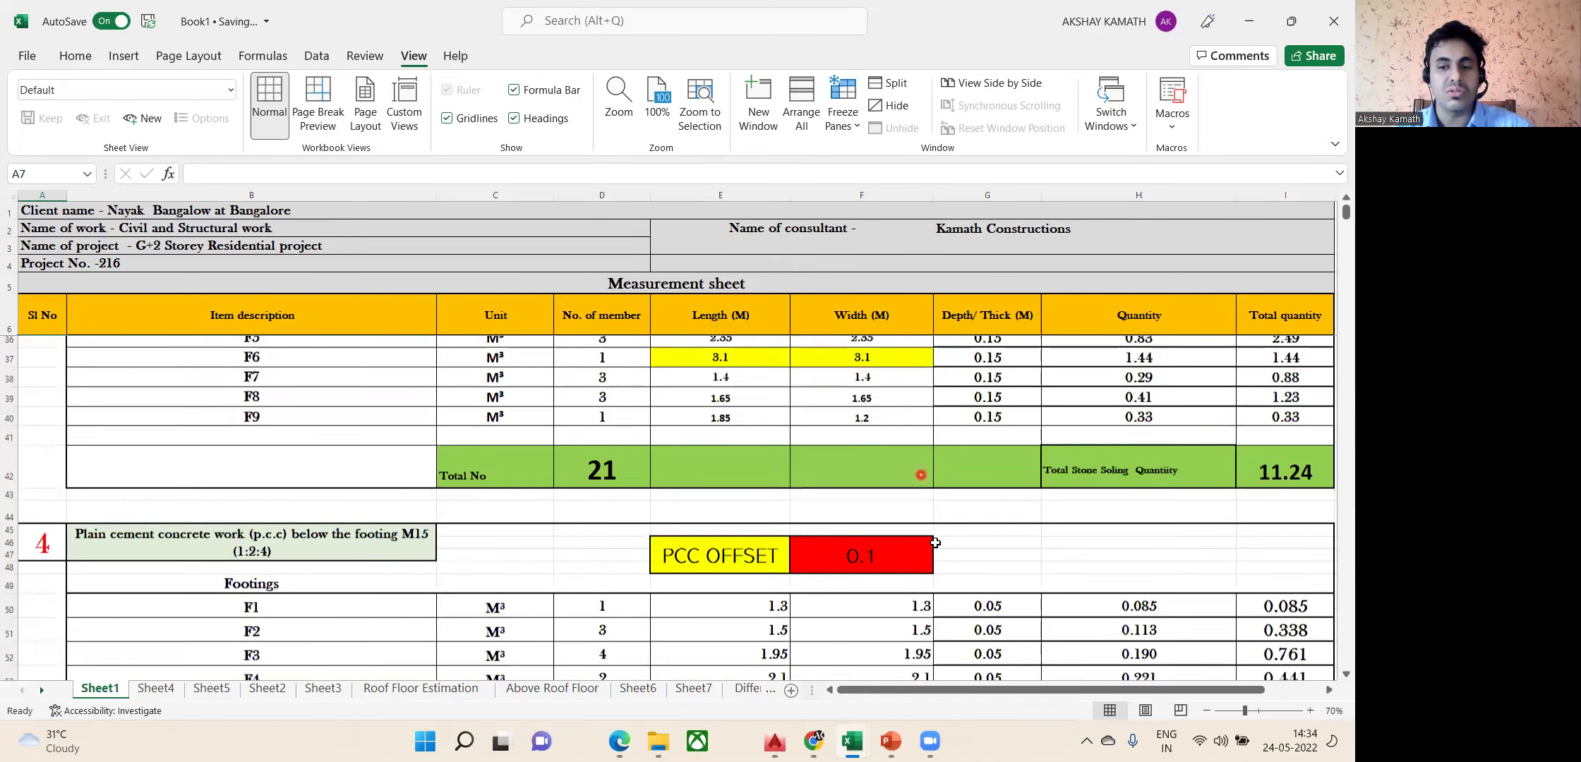
{"action": "scroll", "coordinate": [913, 558], "scroll_direction": "down", "scroll_amount": 3}
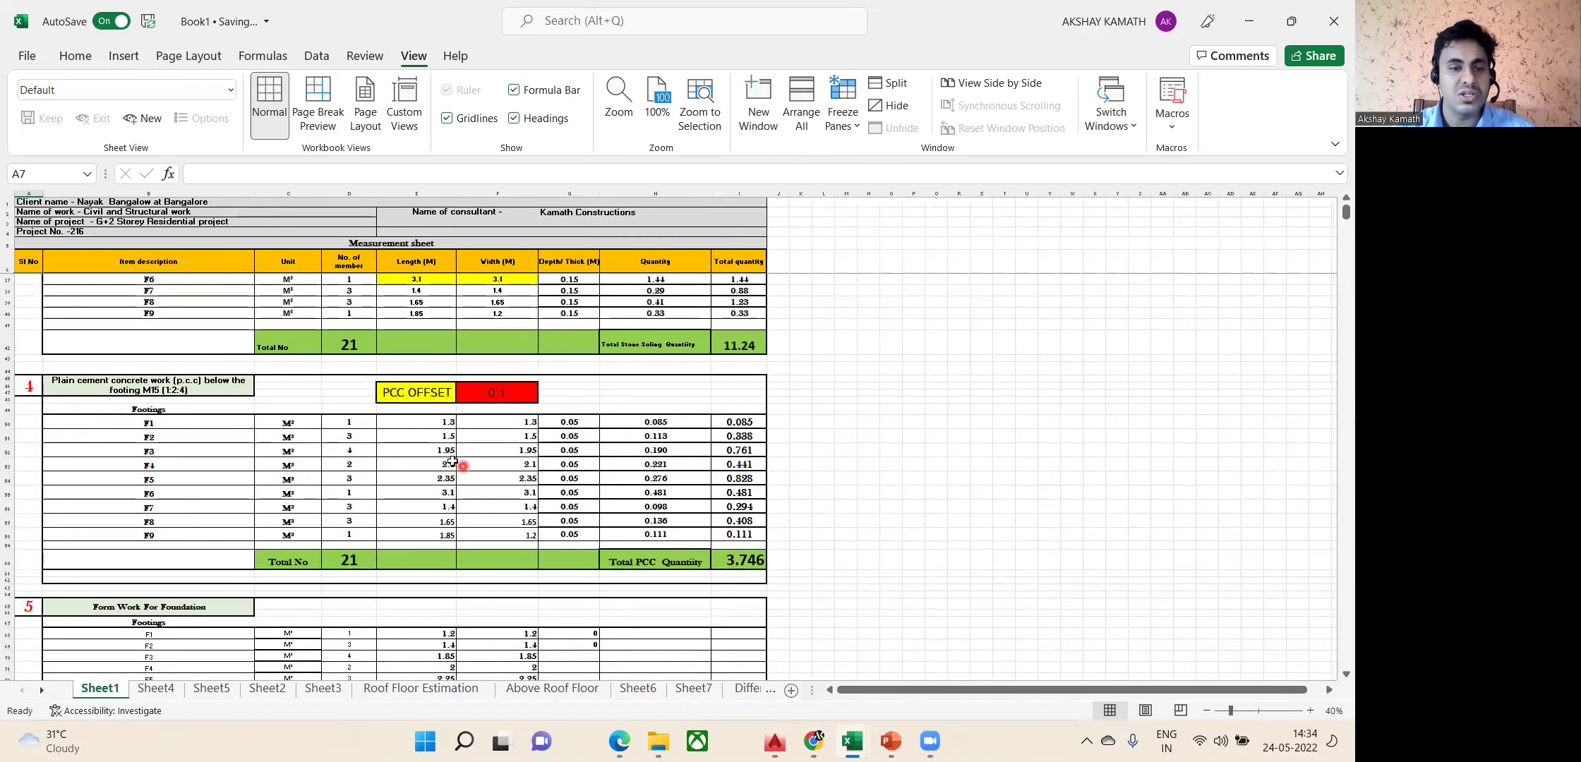
{"action": "scroll", "coordinate": [458, 494], "scroll_direction": "up", "scroll_amount": 1, "text": "ctrl"}
{"action": "scroll", "coordinate": [399, 409], "scroll_direction": "up", "scroll_amount": 2}
{"action": "scroll", "coordinate": [265, 402], "scroll_direction": "down", "scroll_amount": 2}
{"action": "scroll", "coordinate": [264, 402], "scroll_direction": "down", "scroll_amount": 2}
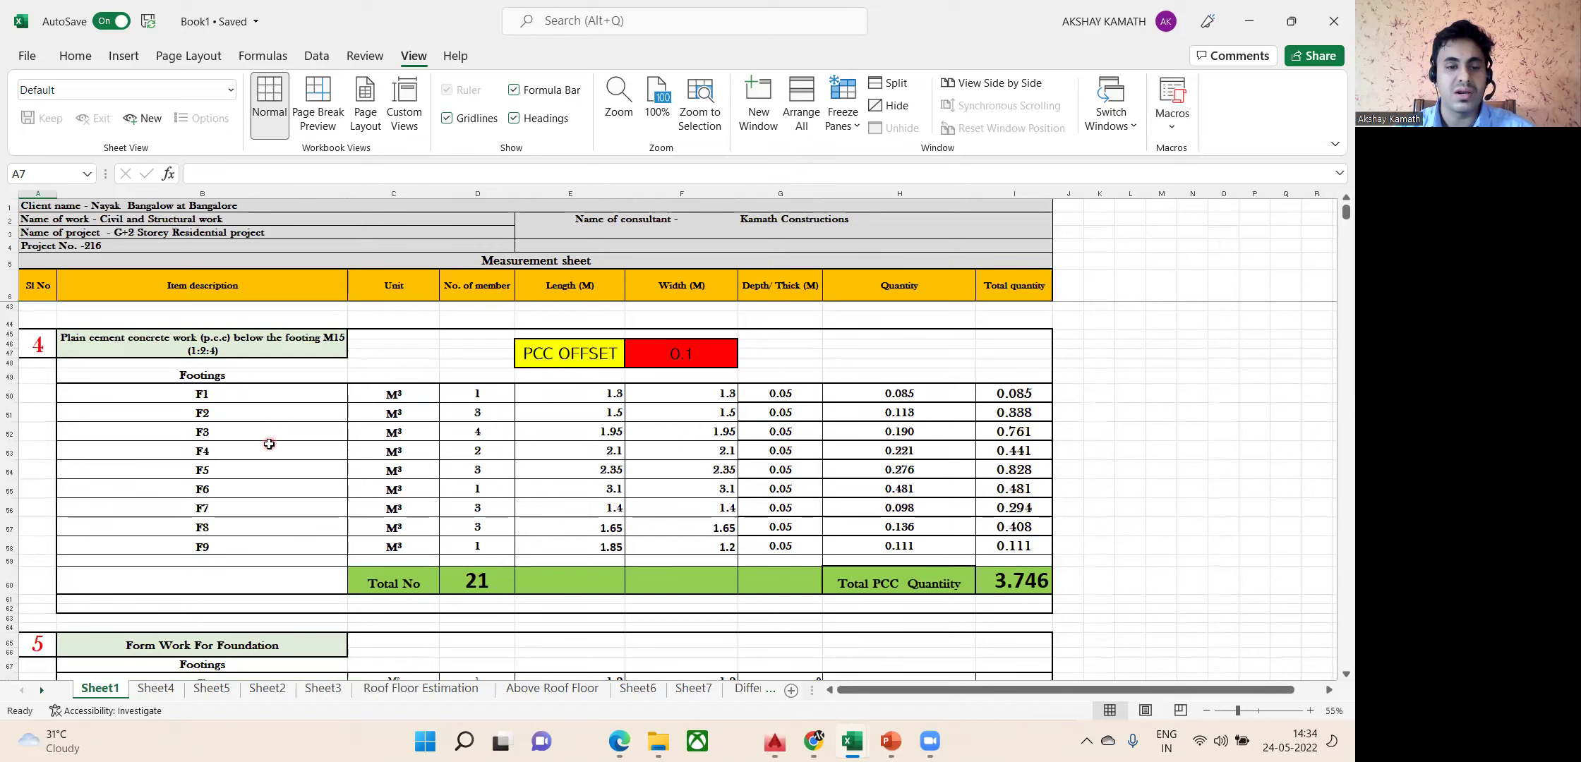
Switch to AutoCAD to view the 20220329_All Floor_Schdeules (1).dwg drawing, and return to the Form Work For Foundation section in Excel.
{"action": "mouse_move", "coordinate": [656, 739]}
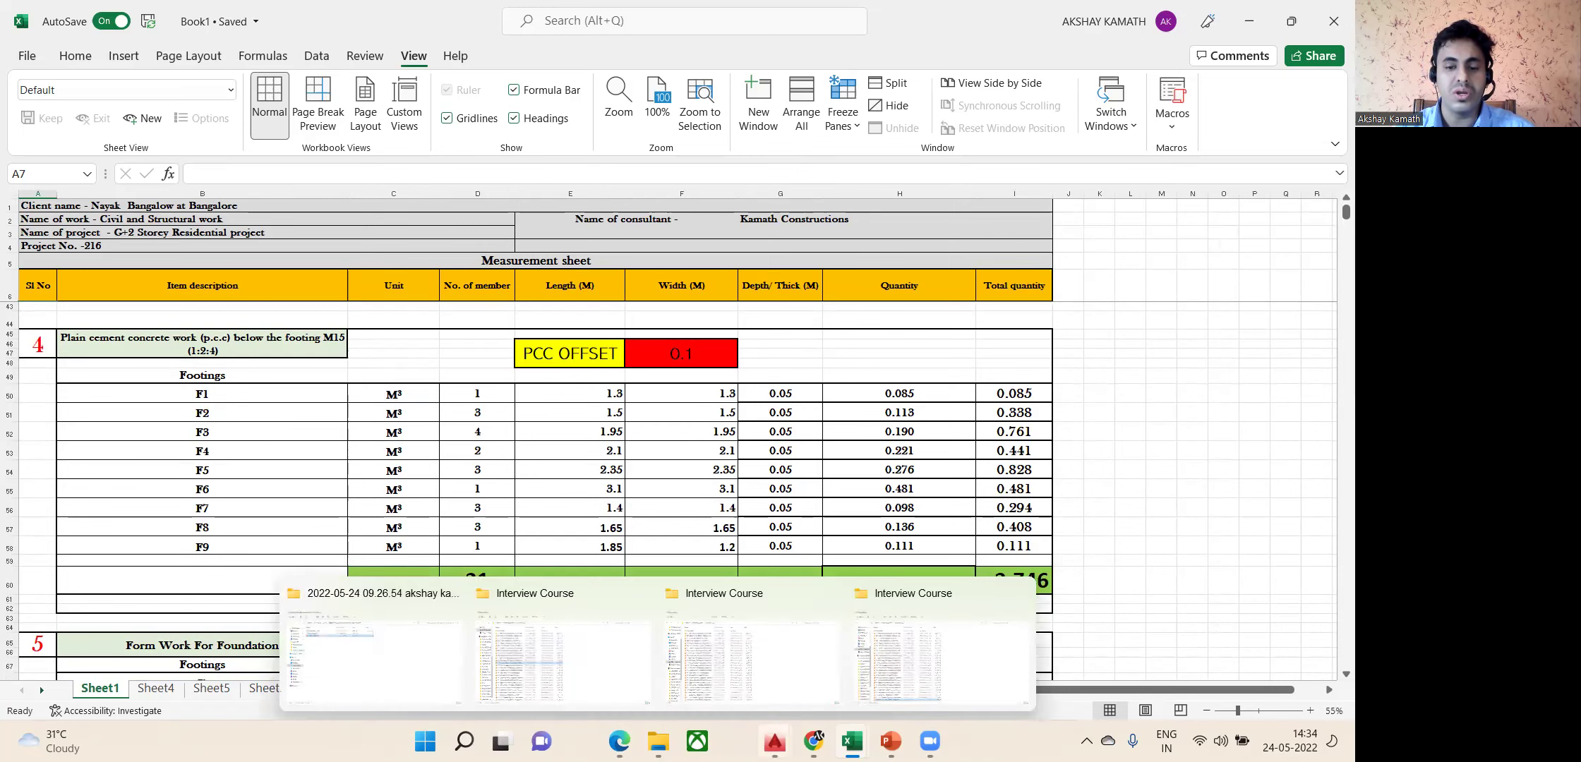
{"action": "left_click", "coordinate": [775, 741]}
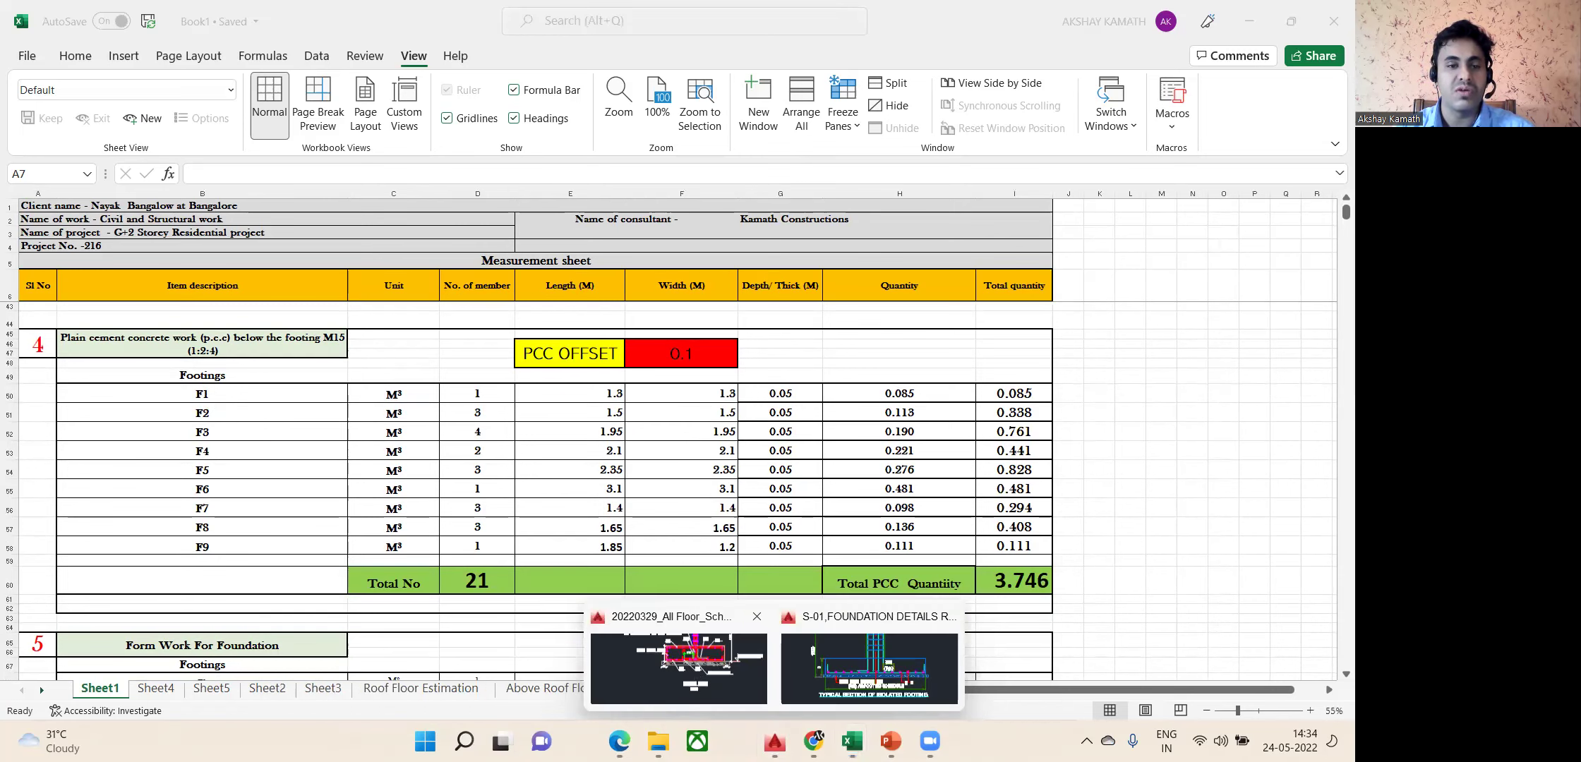
{"action": "left_click", "coordinate": [679, 660]}
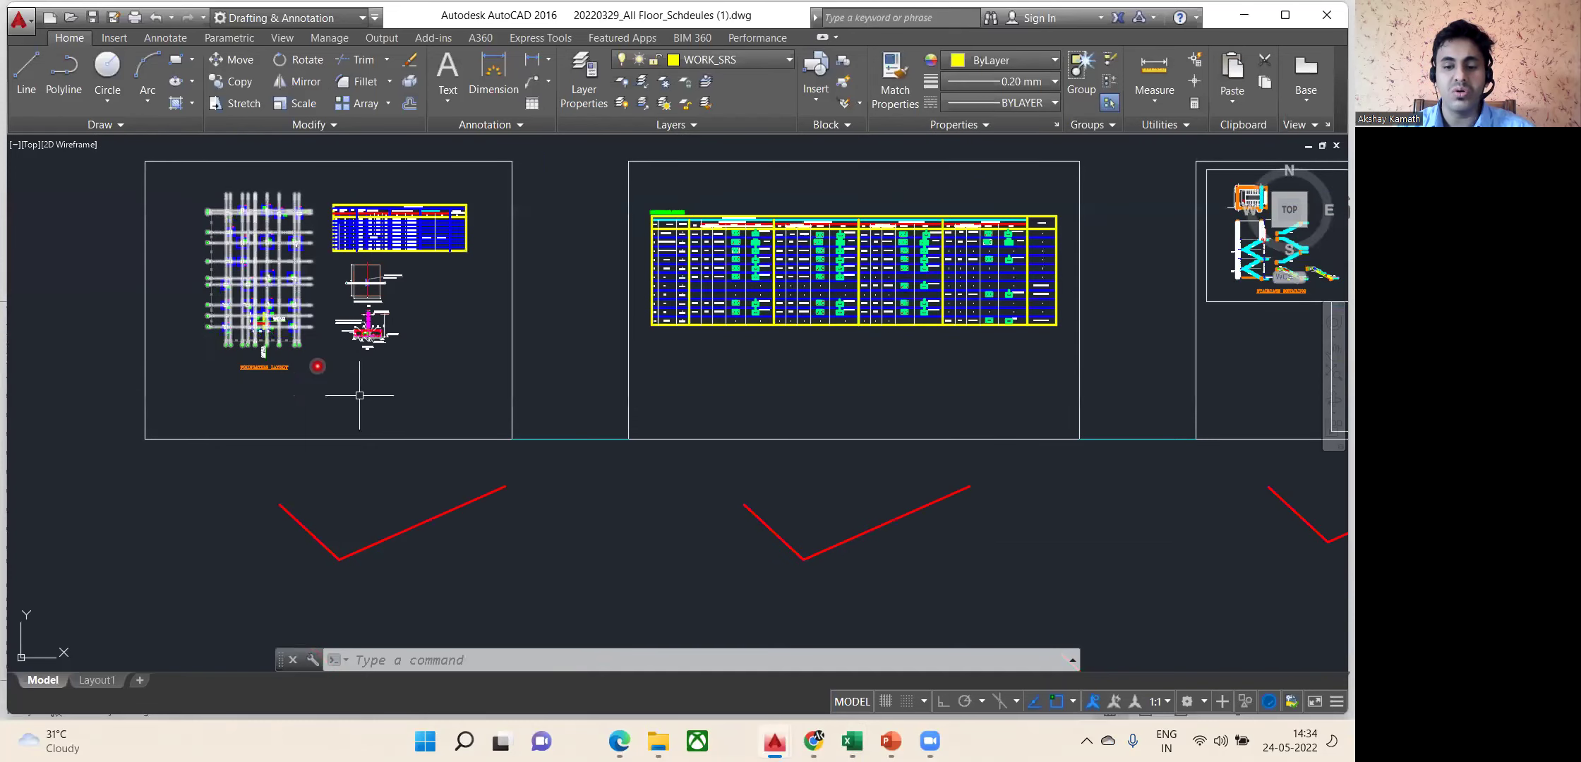
{"action": "left_click", "coordinate": [852, 741]}
{"action": "left_click", "coordinate": [788, 661]}
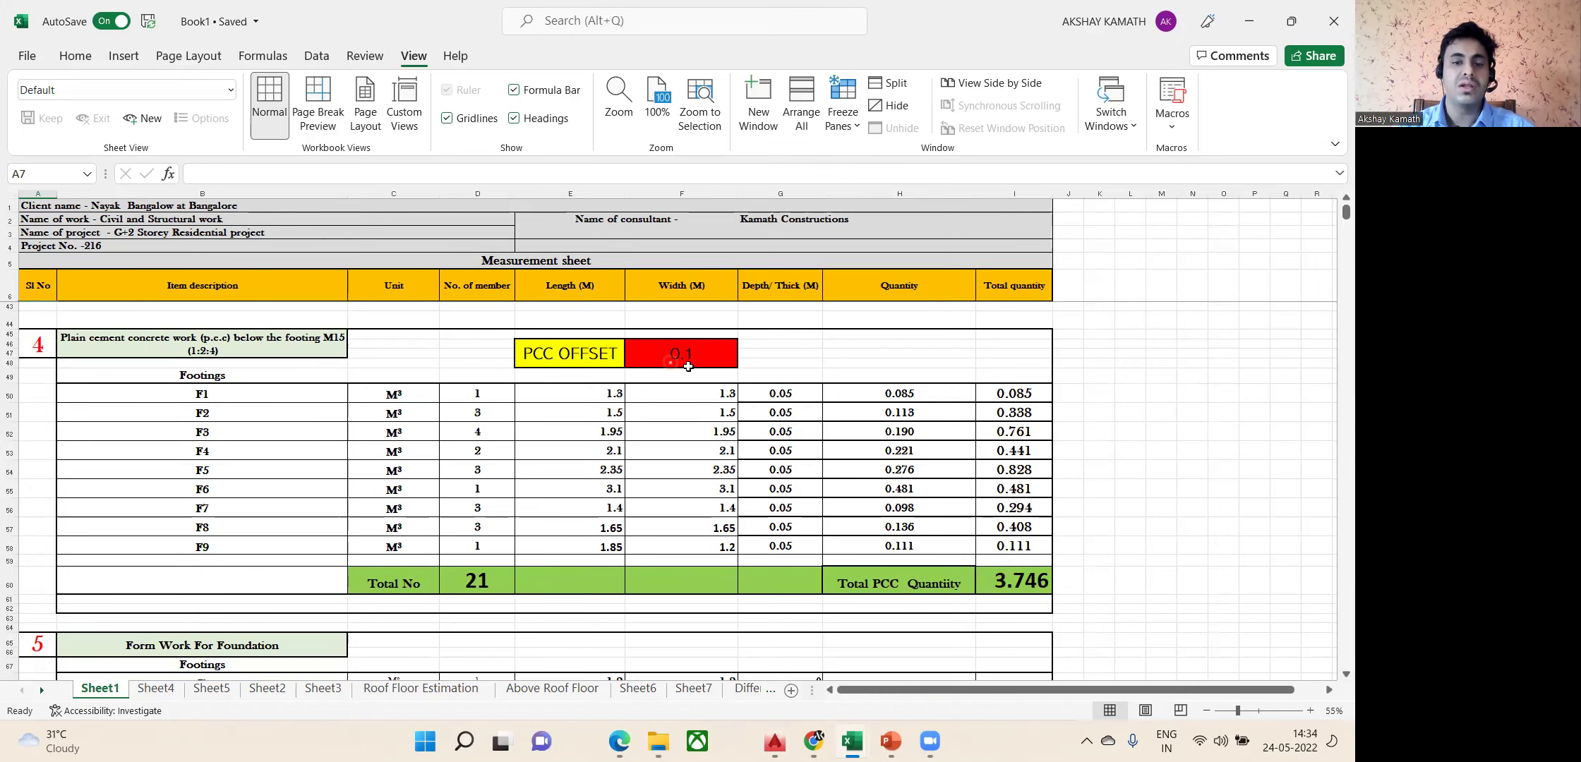
{"action": "scroll", "coordinate": [980, 478], "scroll_direction": "down", "scroll_amount": 3}
{"action": "scroll", "coordinate": [980, 478], "scroll_direction": "down", "scroll_amount": 1}
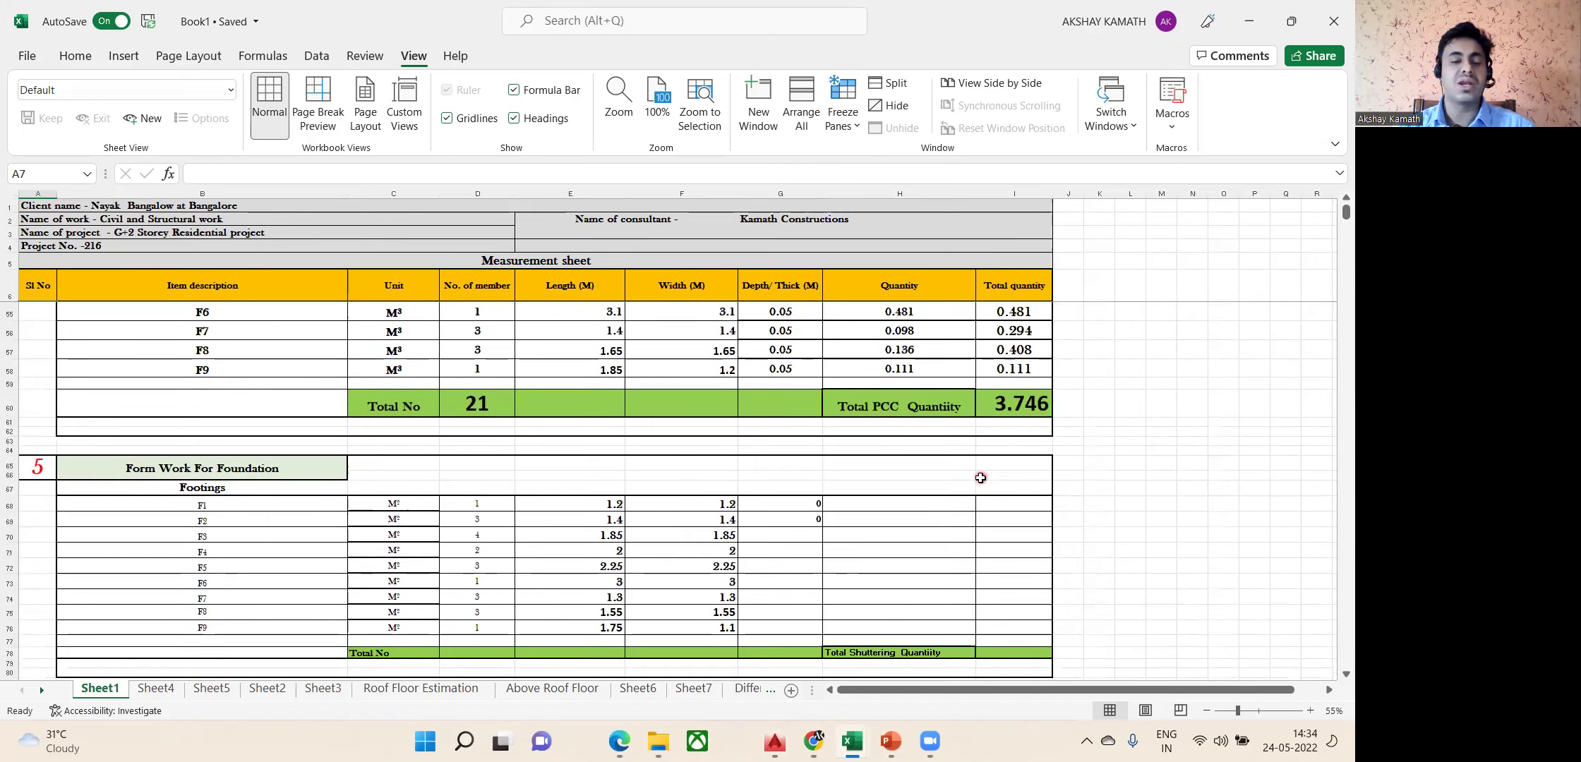